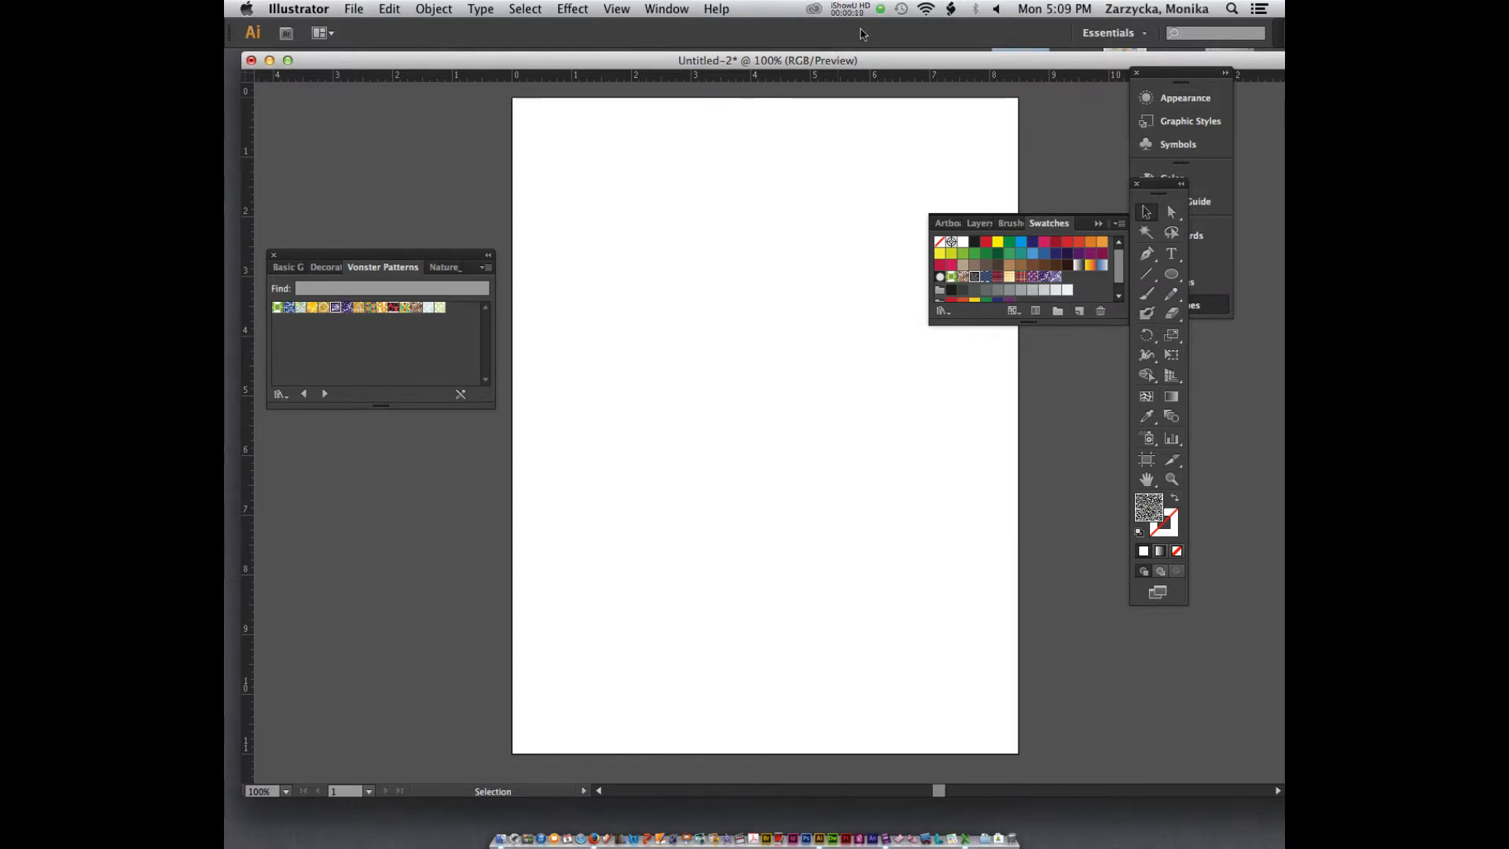
- Save the blank document as LabAssign5b.ai, the existing assignment name plus 'b', with default options
click(355, 8)
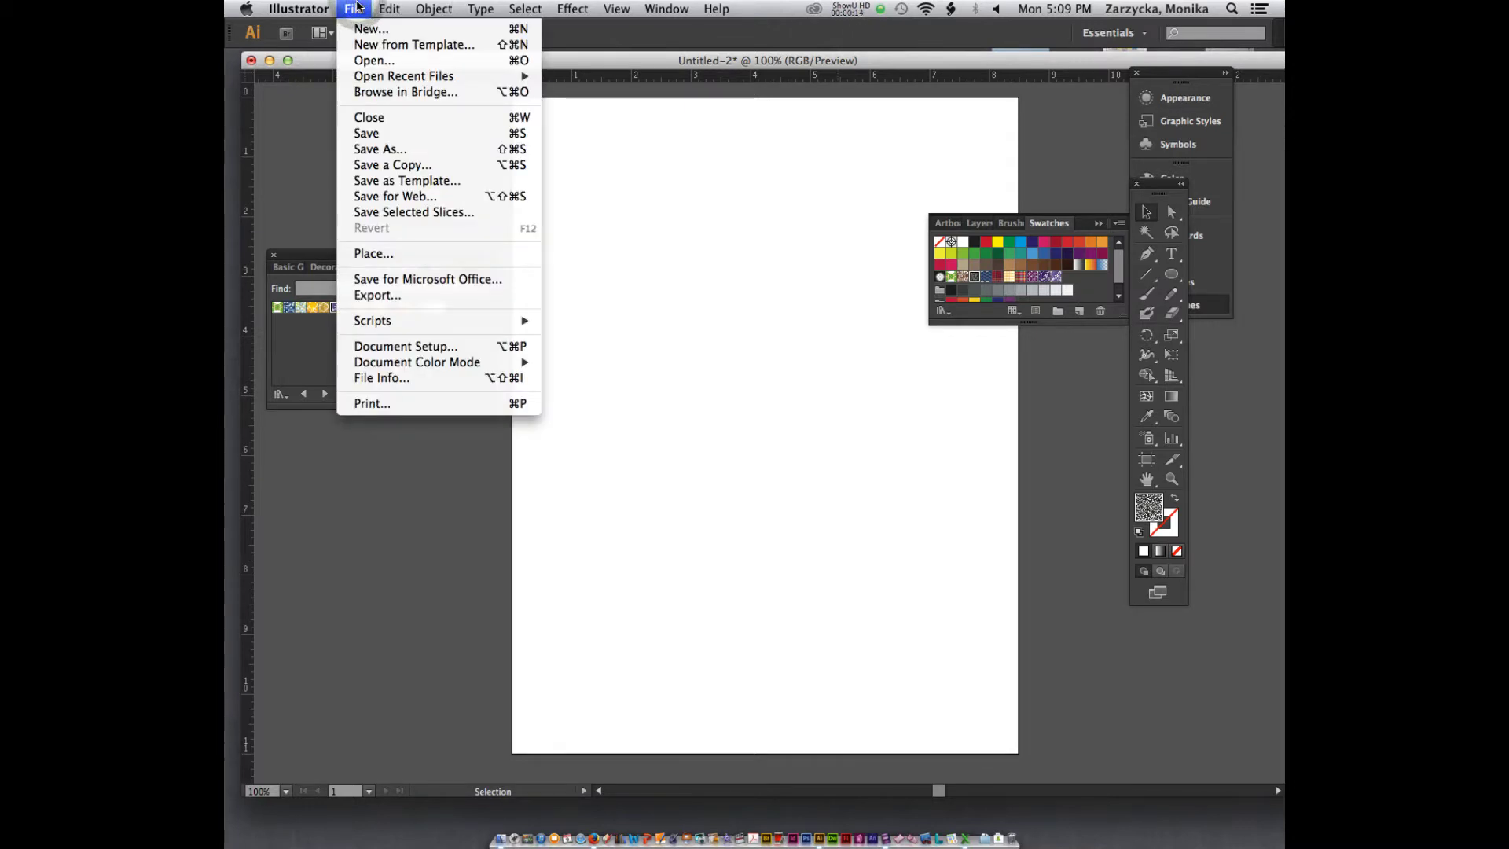
click(415, 149)
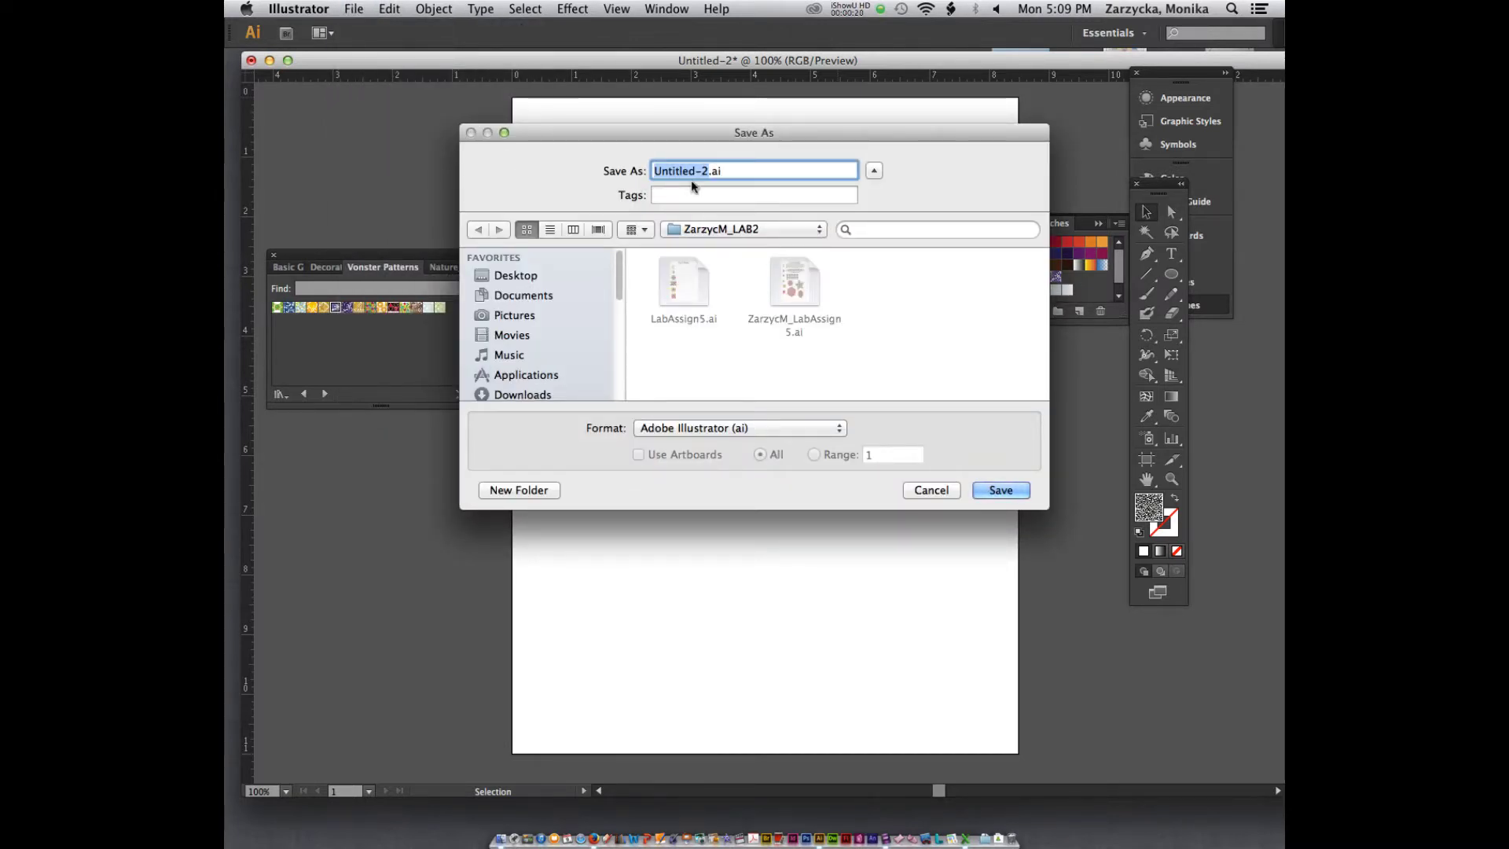
click(776, 282)
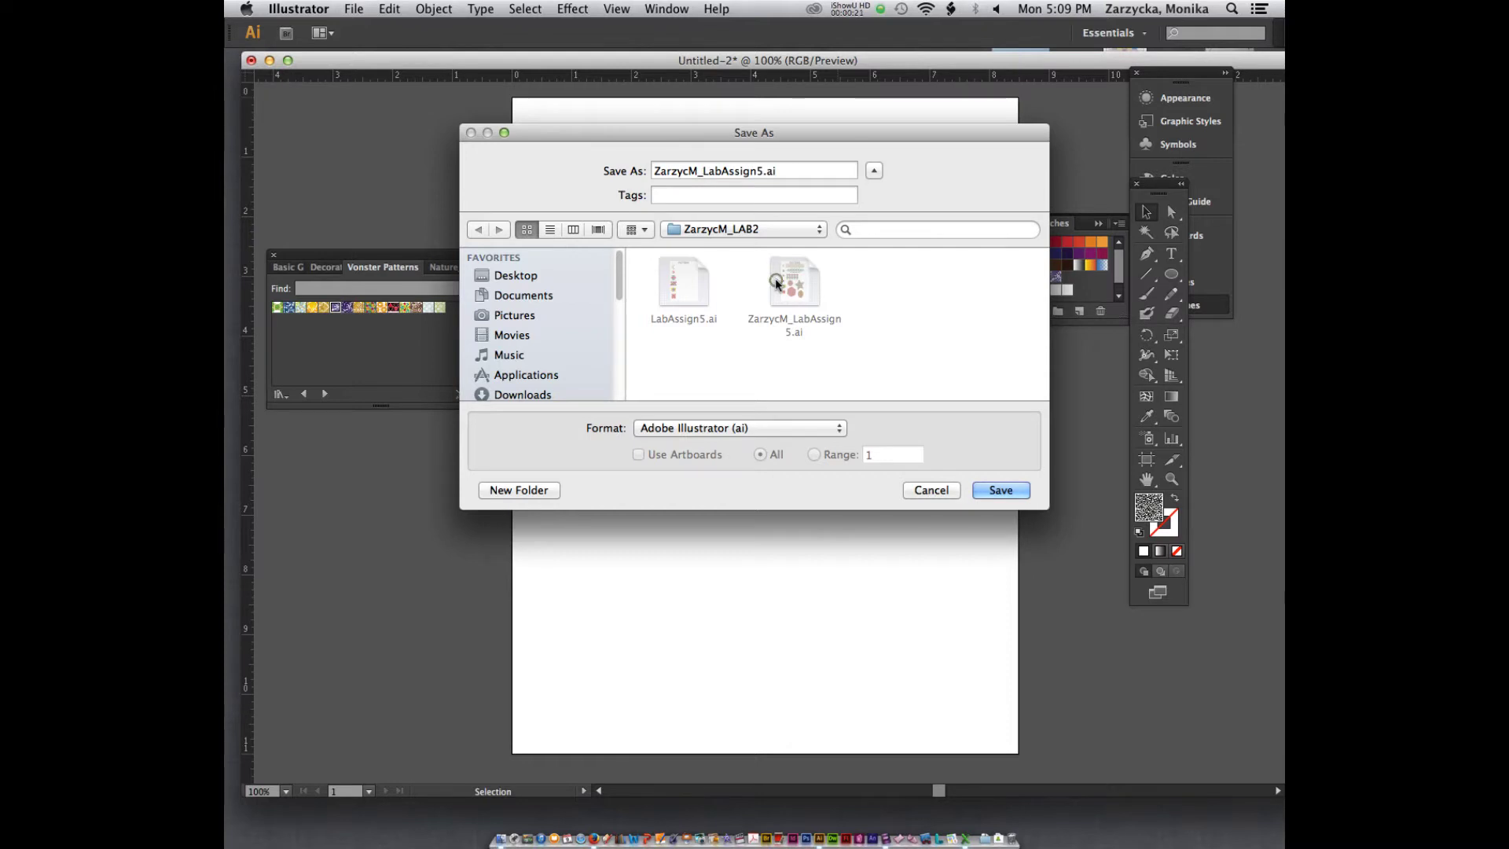
click(771, 170)
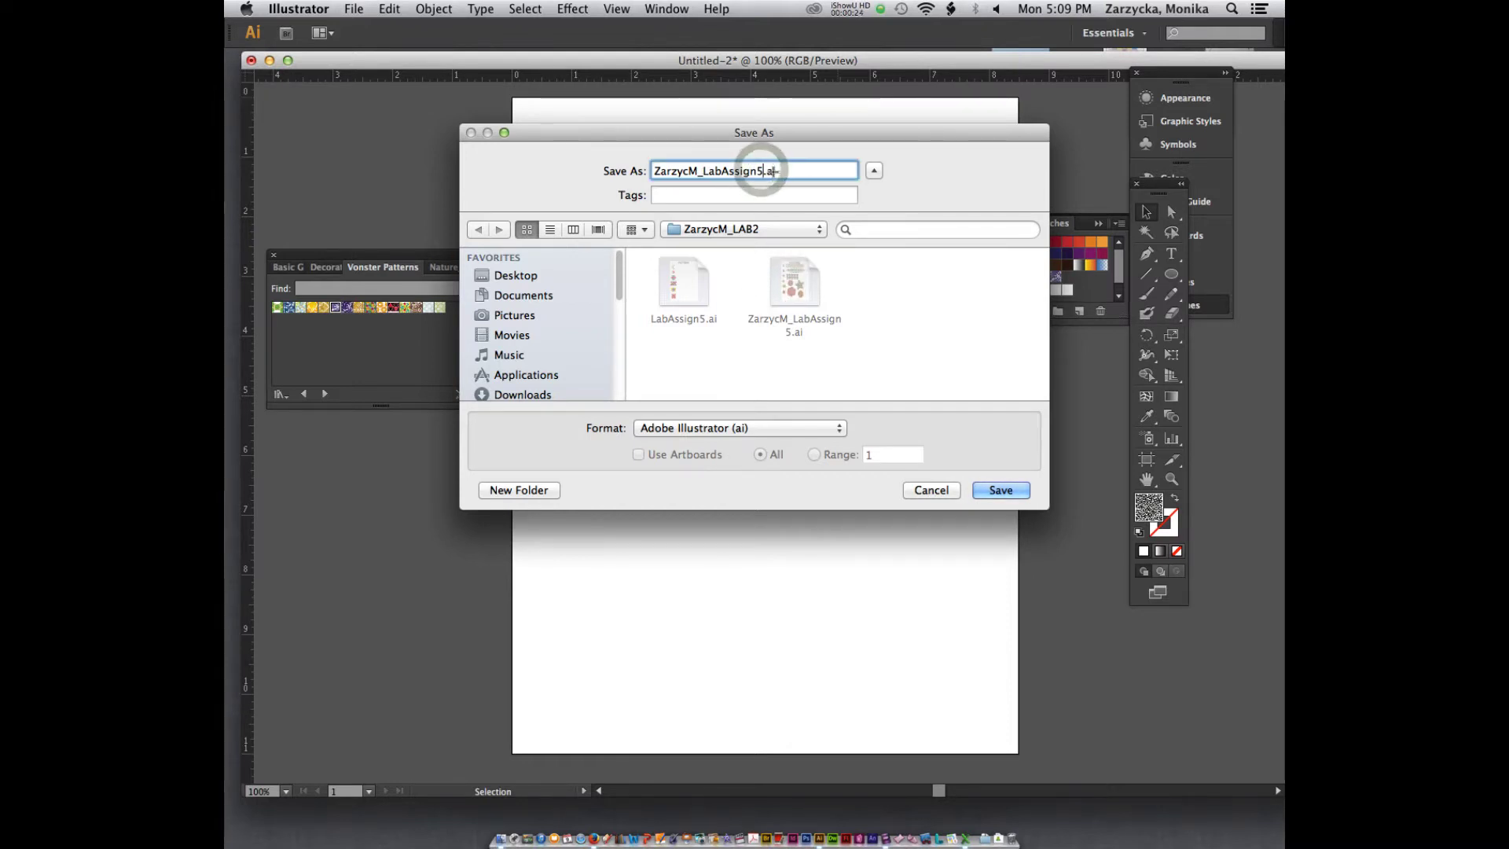
click(768, 171)
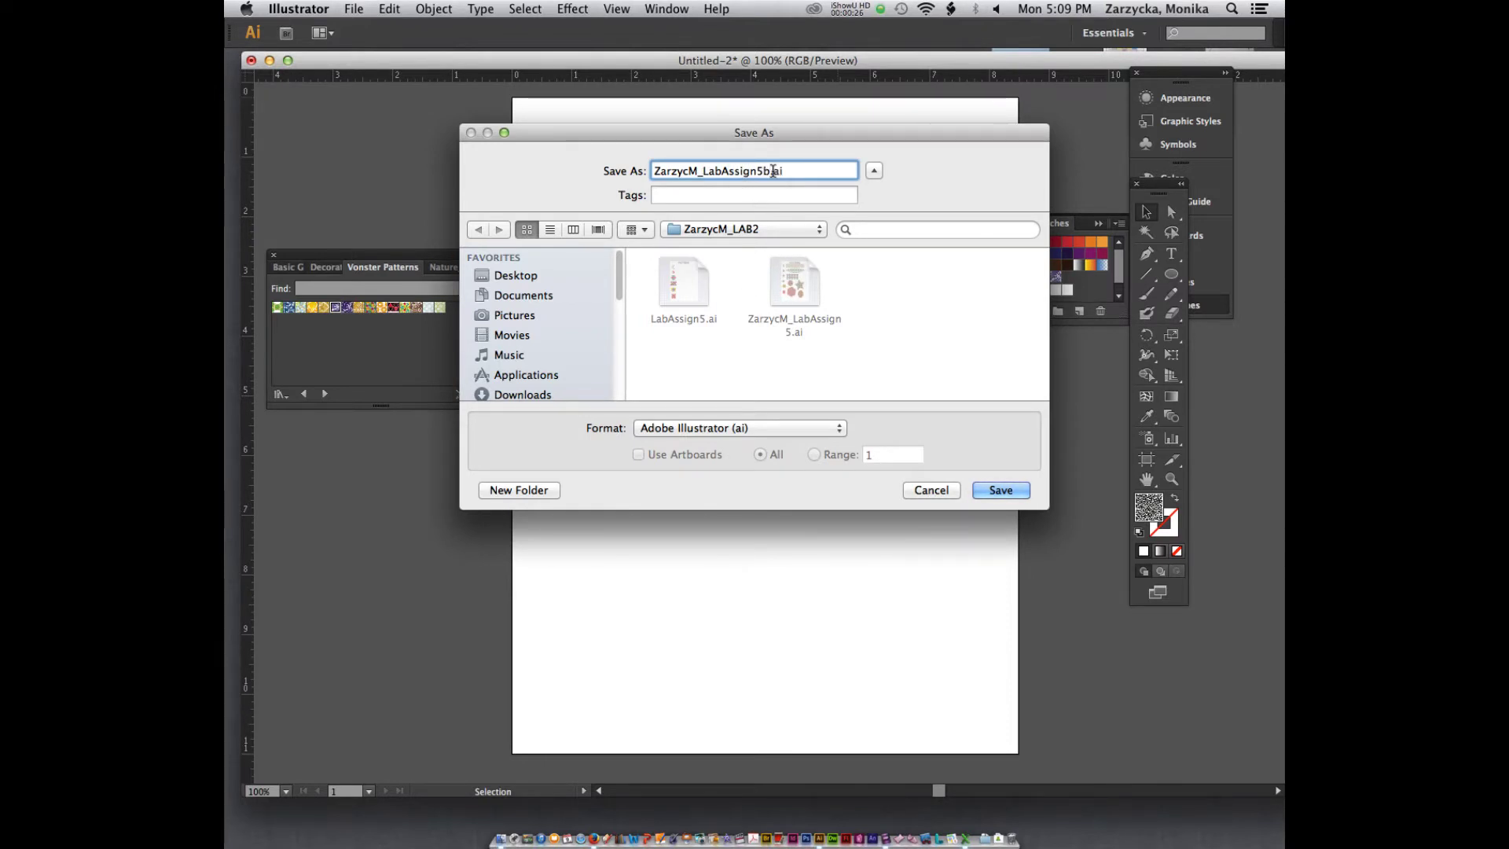
text(b)
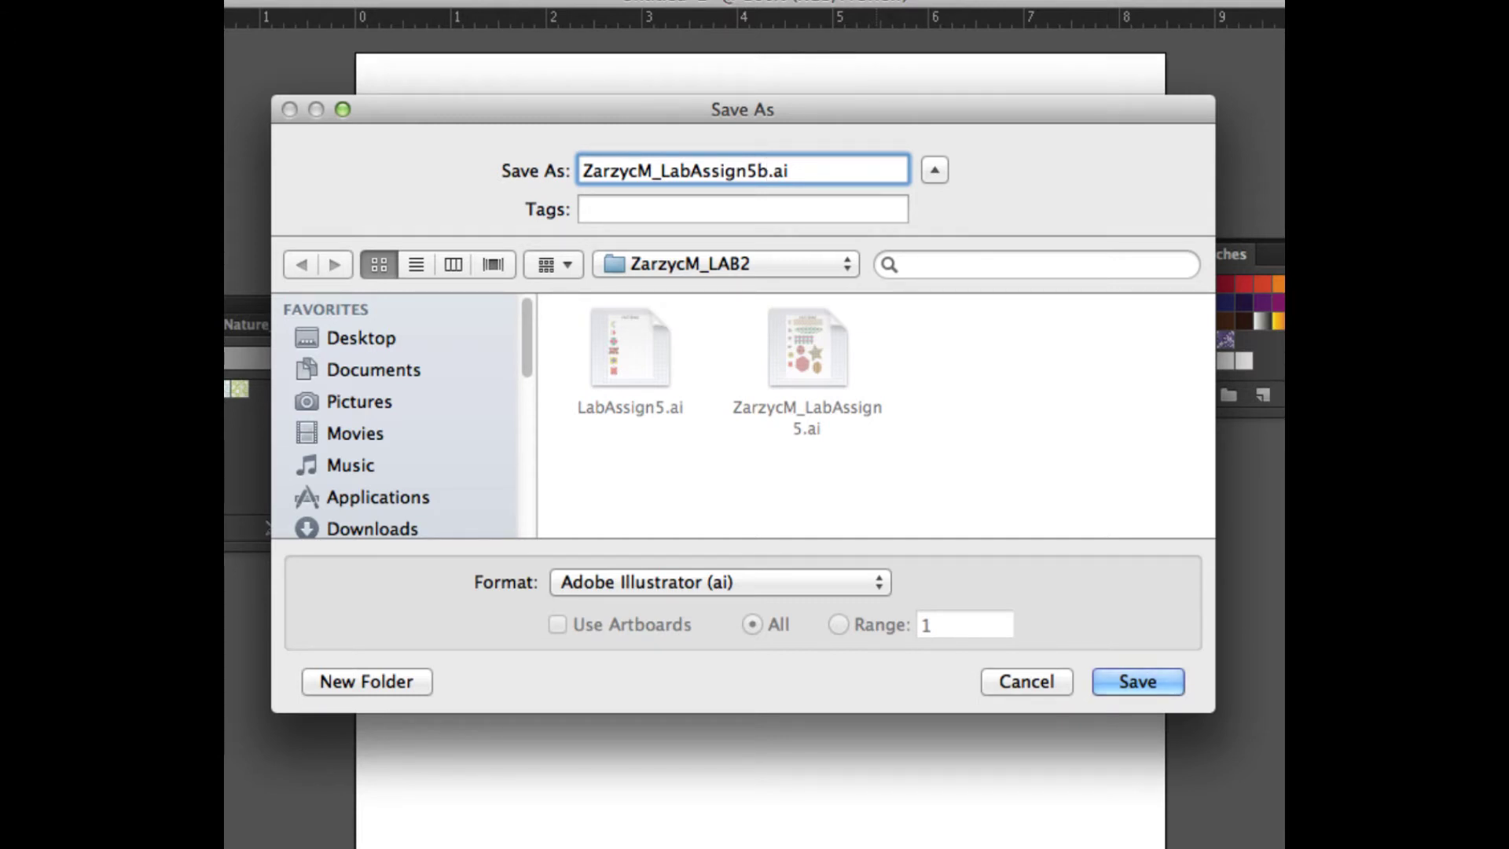
key(Return)
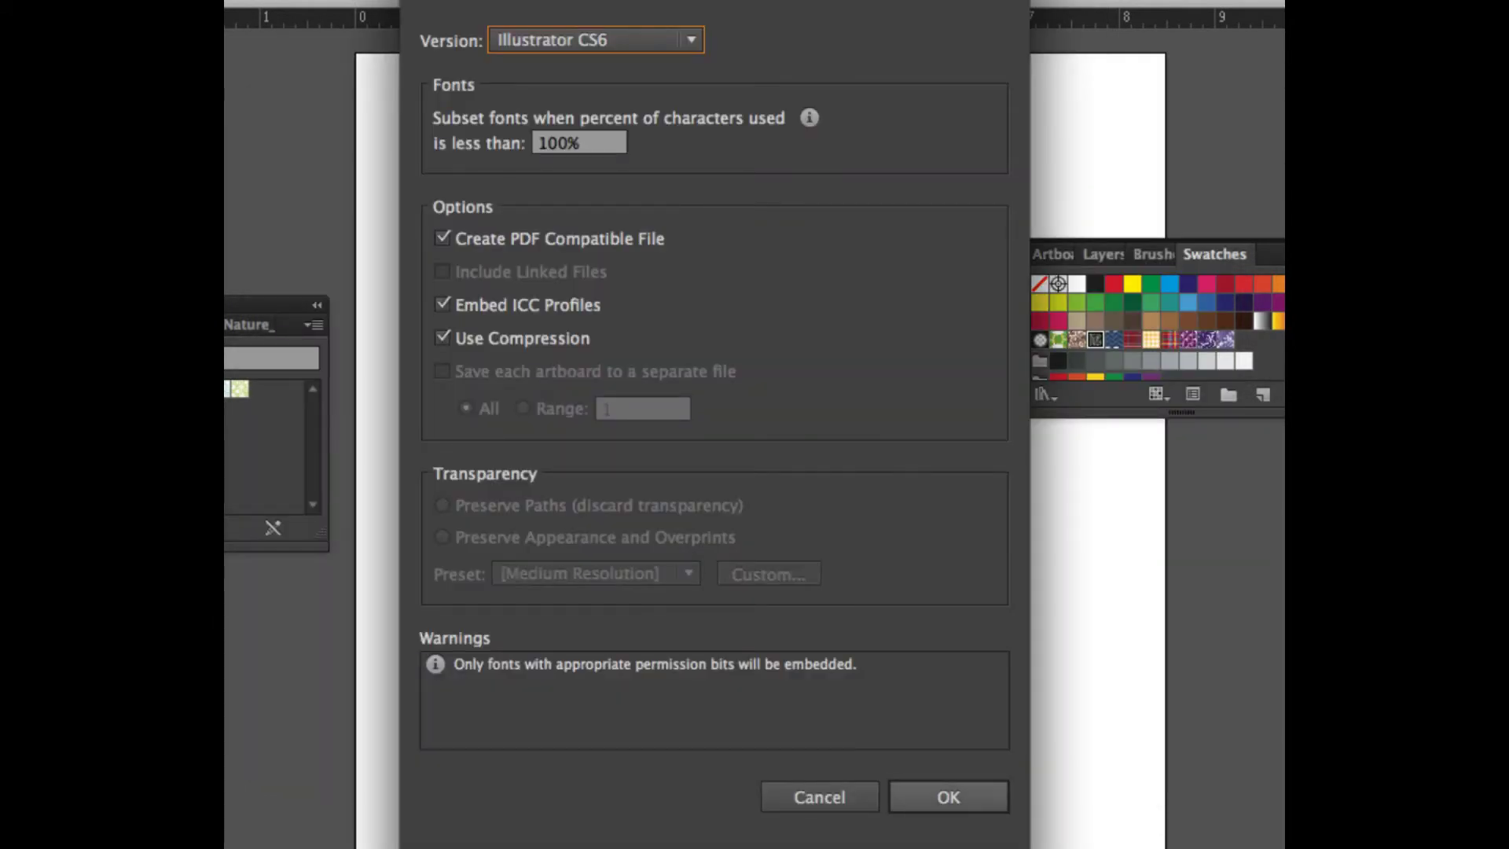
key(Return)
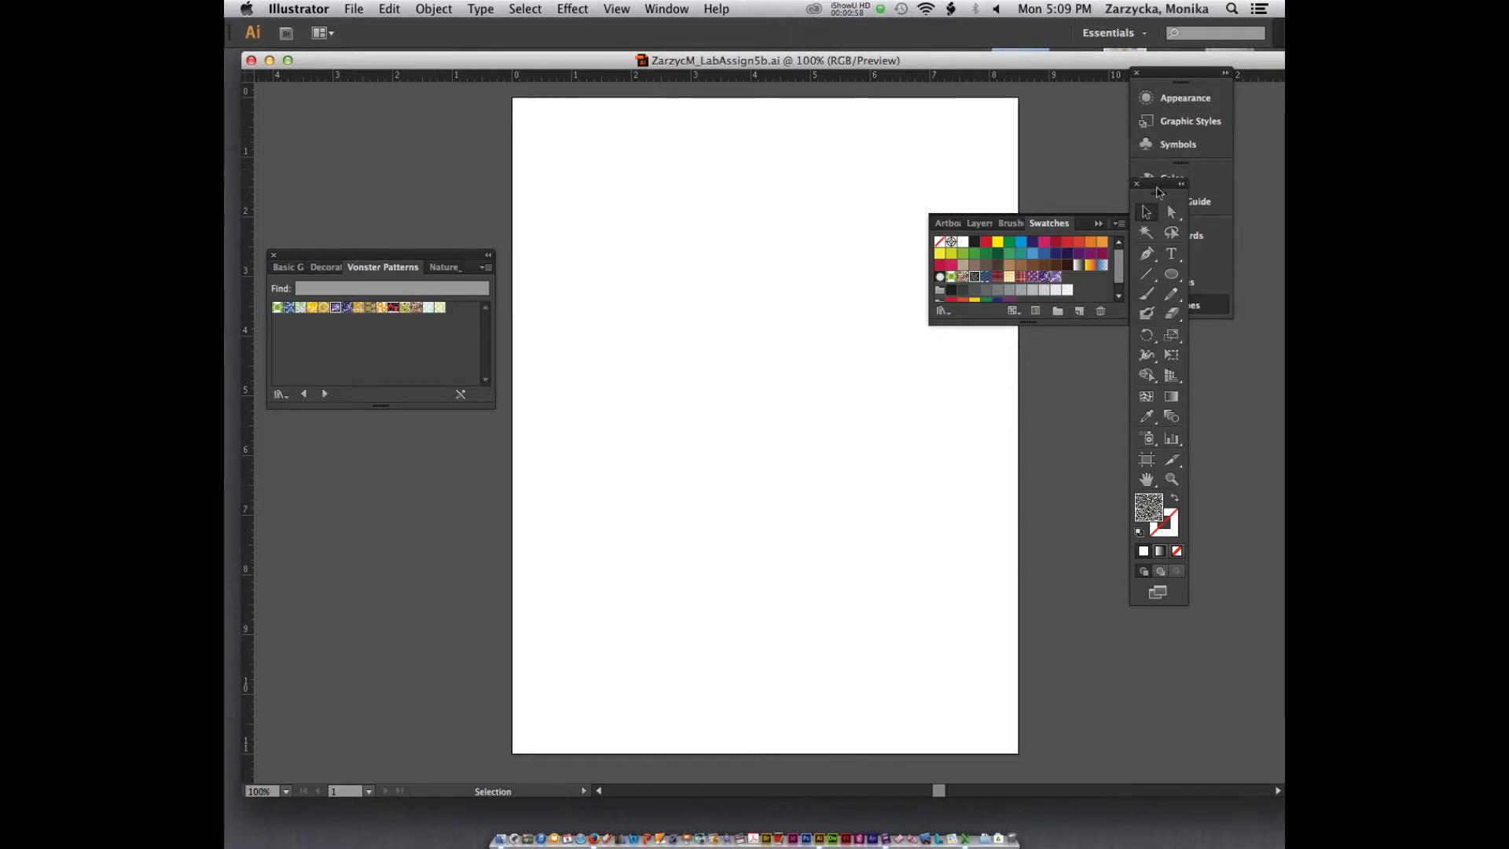
- Float the Tools panel on its own to the left of the artboard
drag(1163, 190, 419, 132)
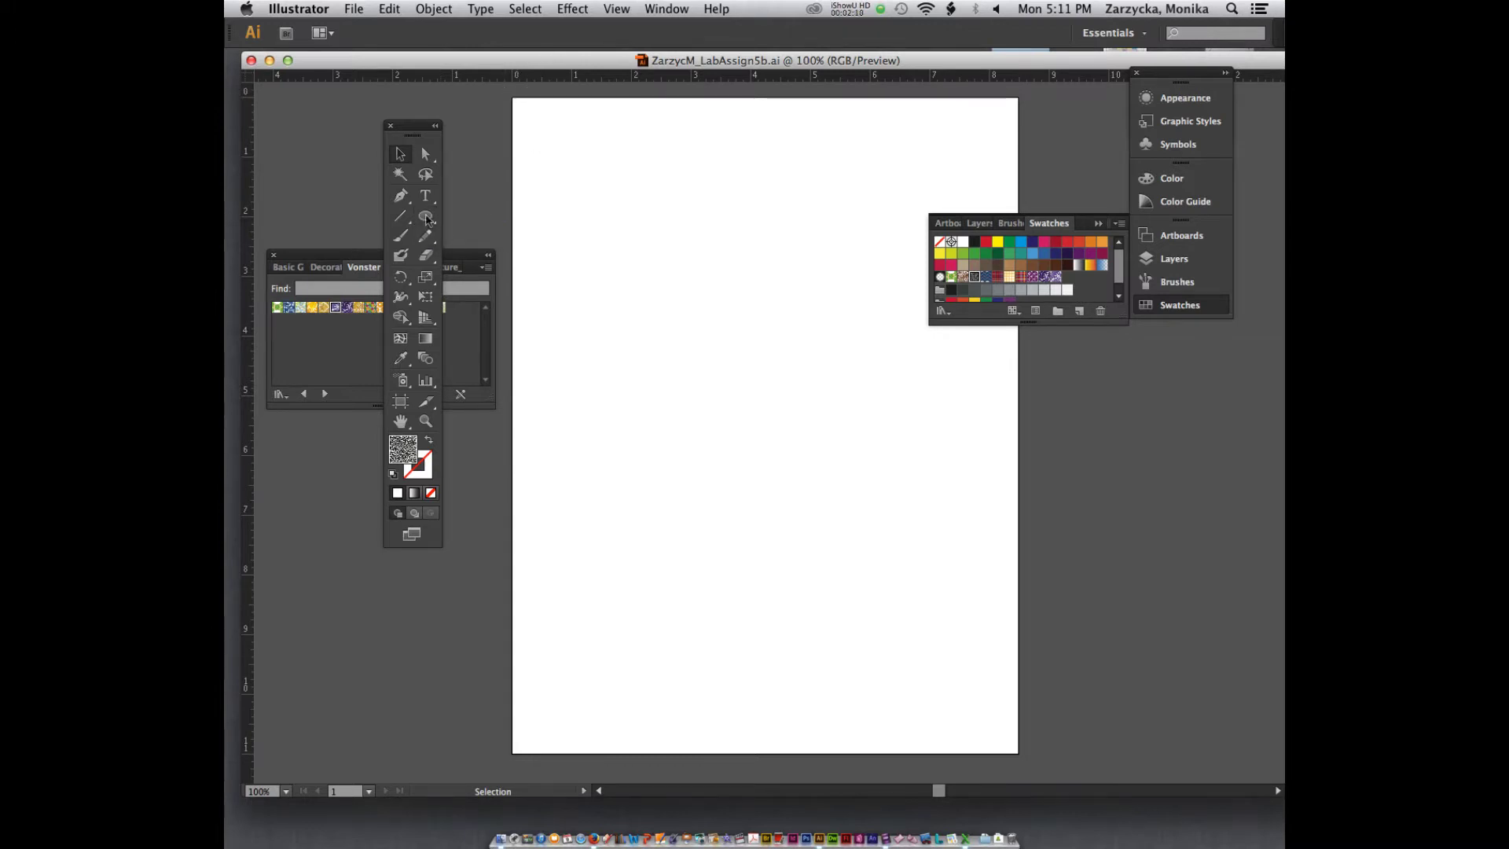
- Draw a square at the artboard's top-left corner with a red swatch fill and stroke set to None
drag(425, 216, 495, 216)
drag(512, 98, 634, 198)
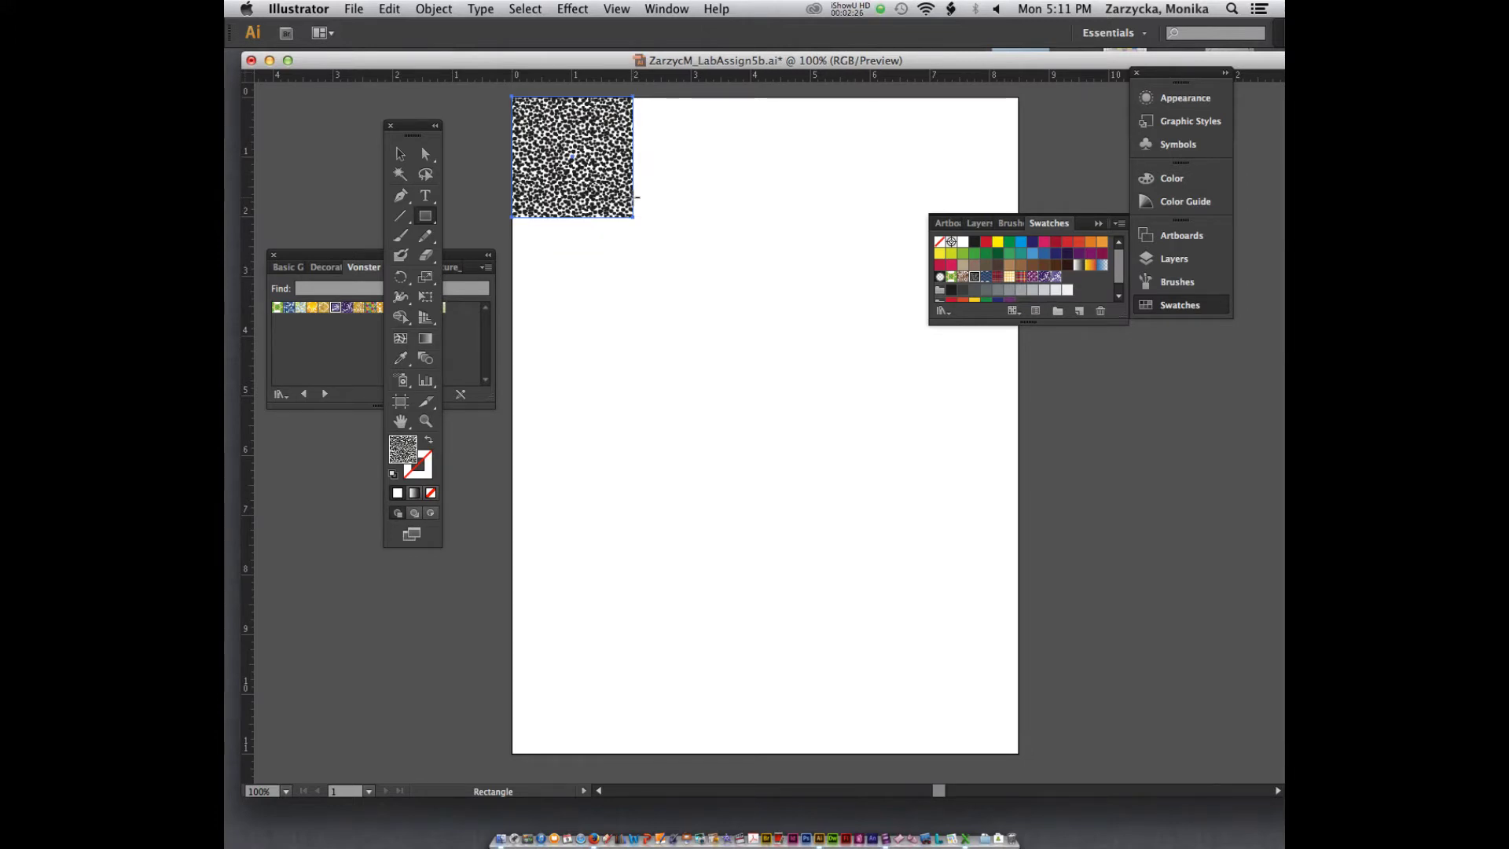
click(394, 475)
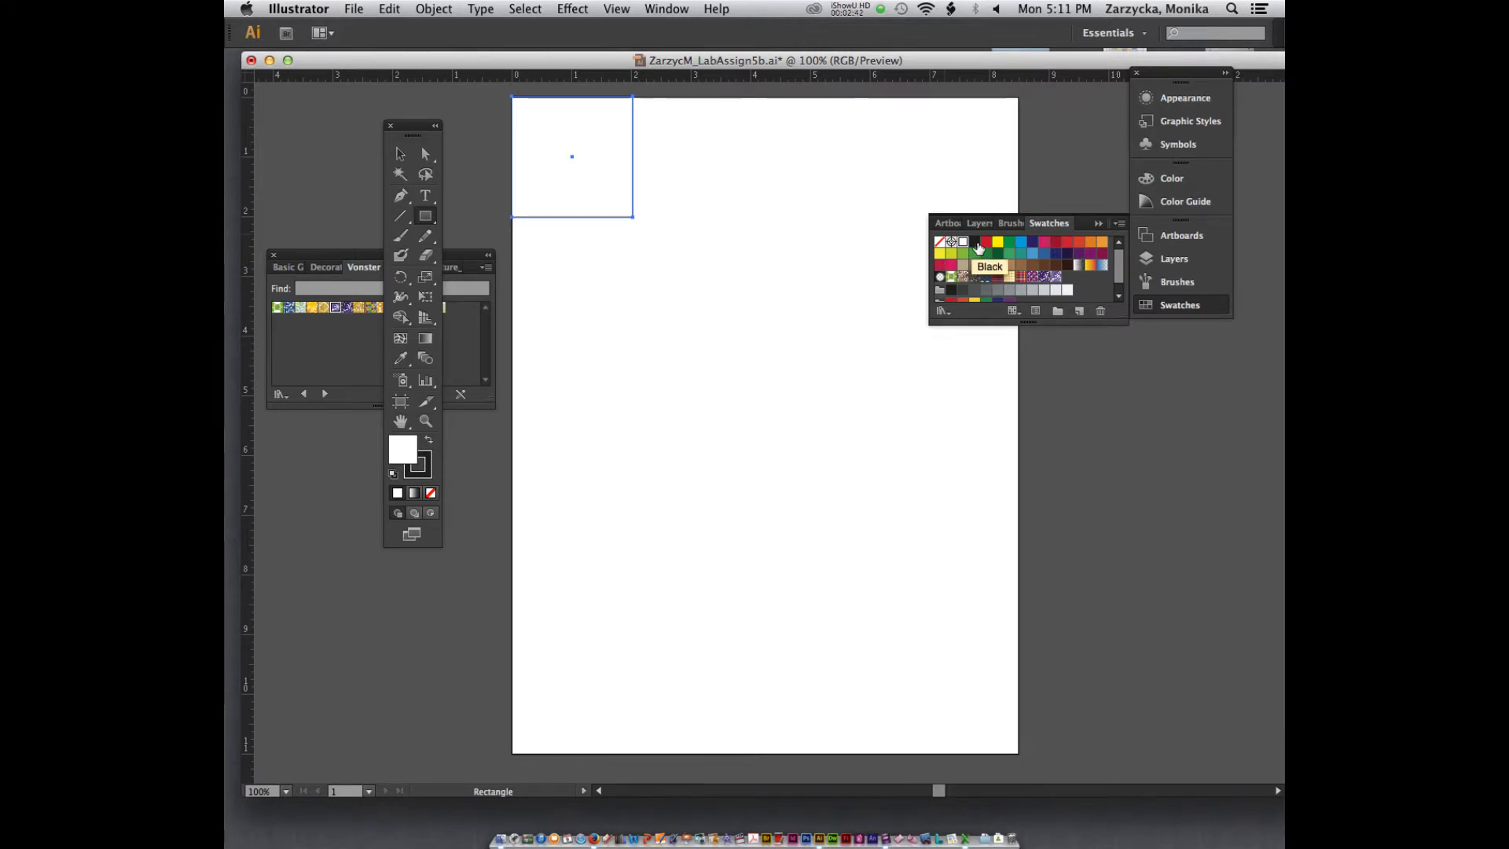
click(1053, 244)
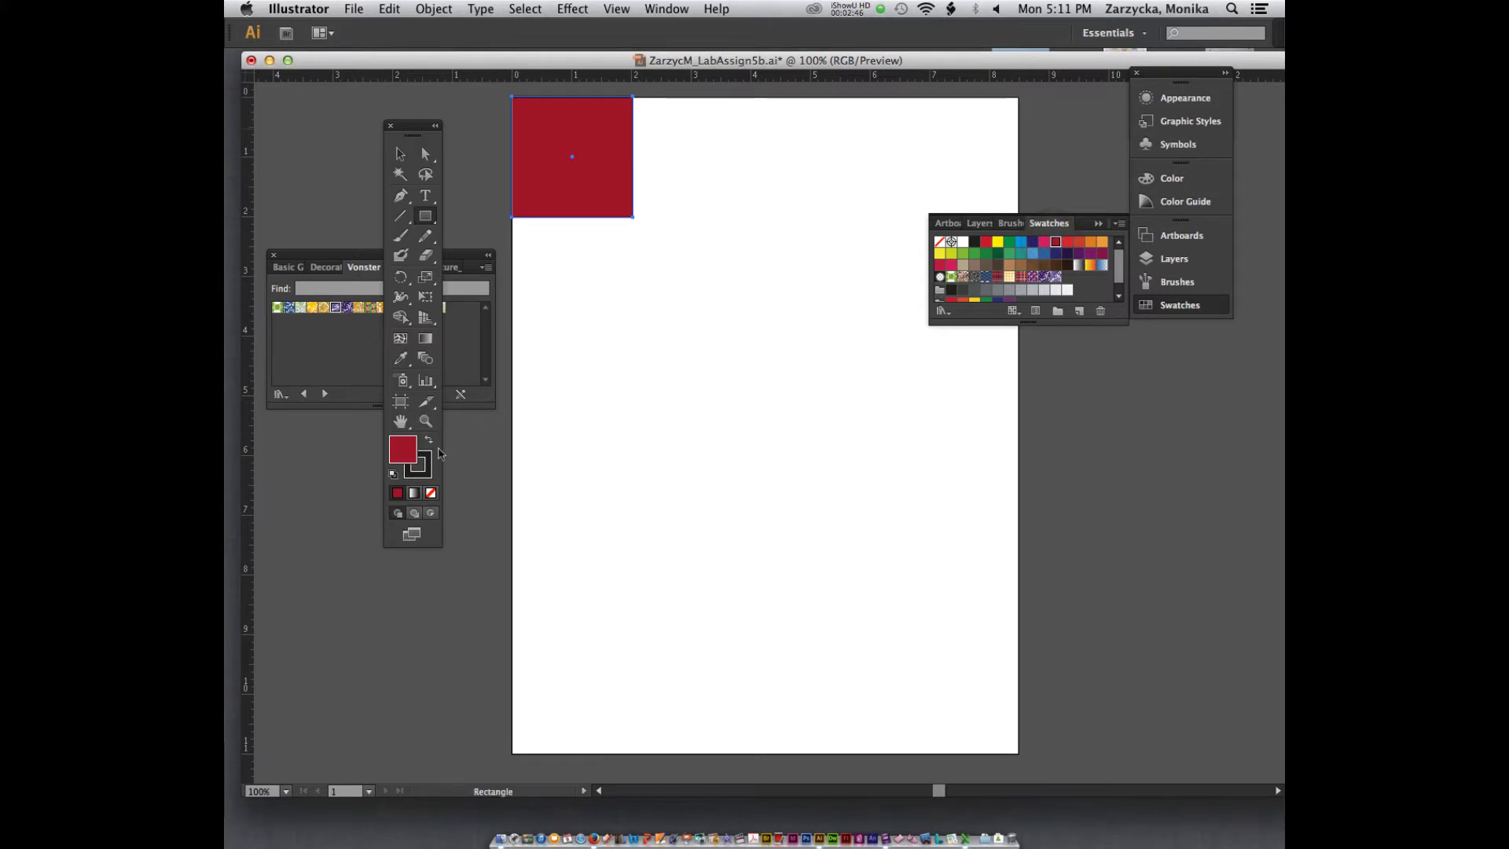
click(430, 459)
click(432, 493)
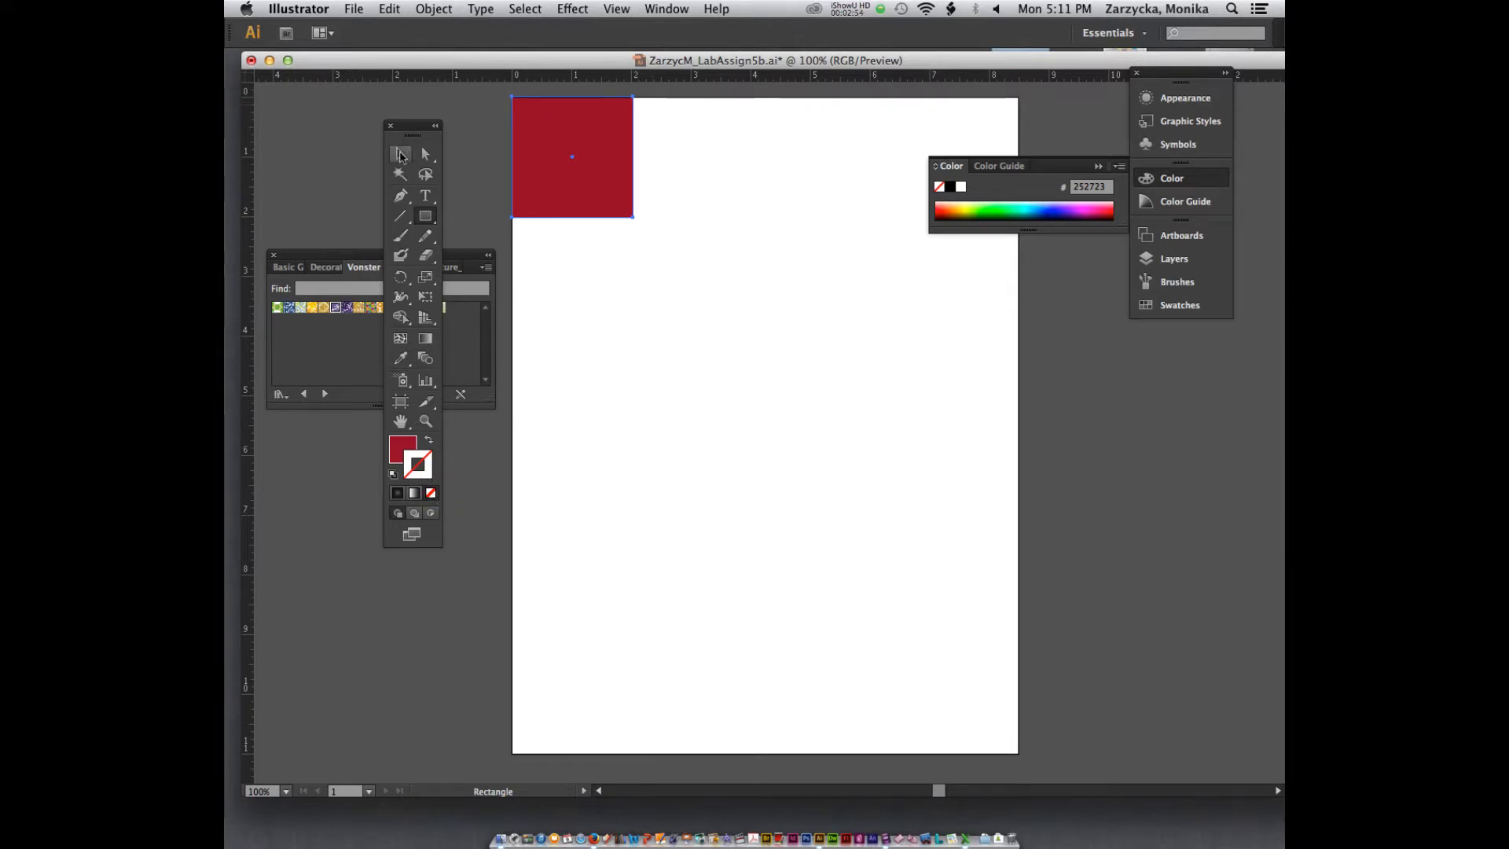
- Create Layer 2 above Layer 1 and lock Layer 1, which holds the red square
click(400, 155)
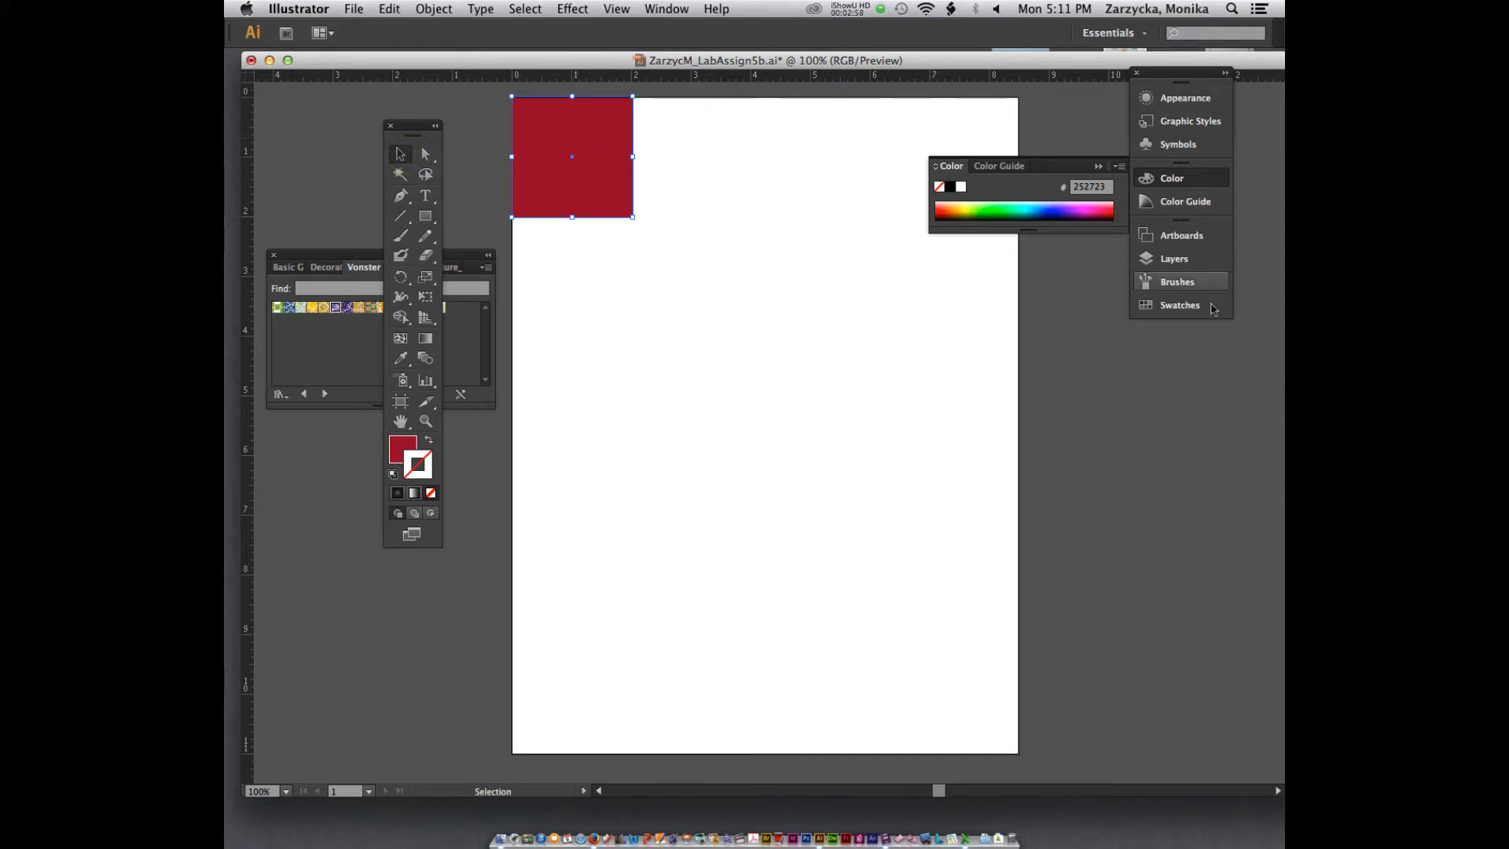
click(1174, 259)
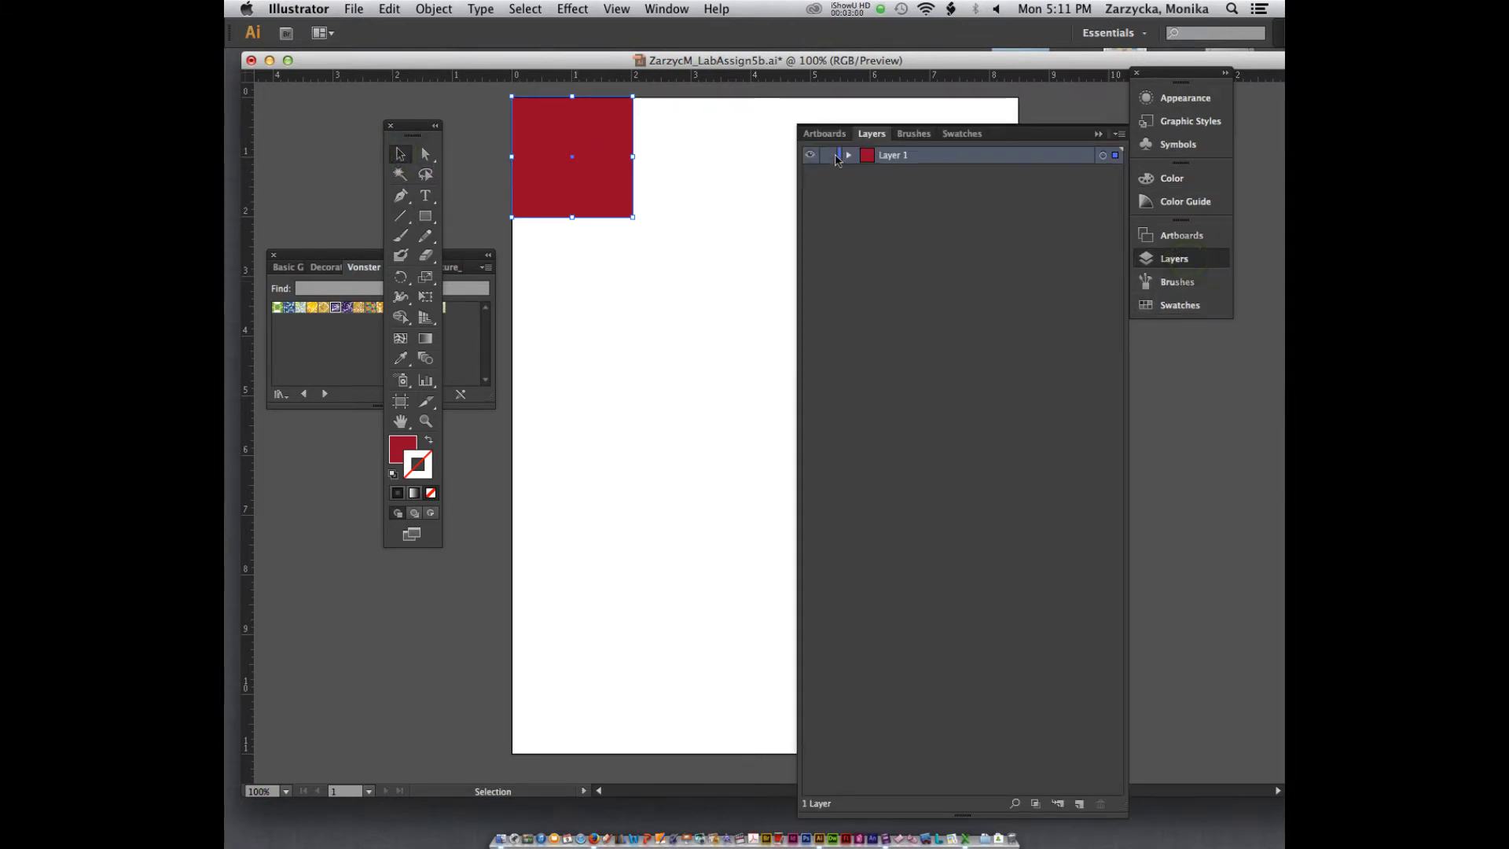
click(1081, 805)
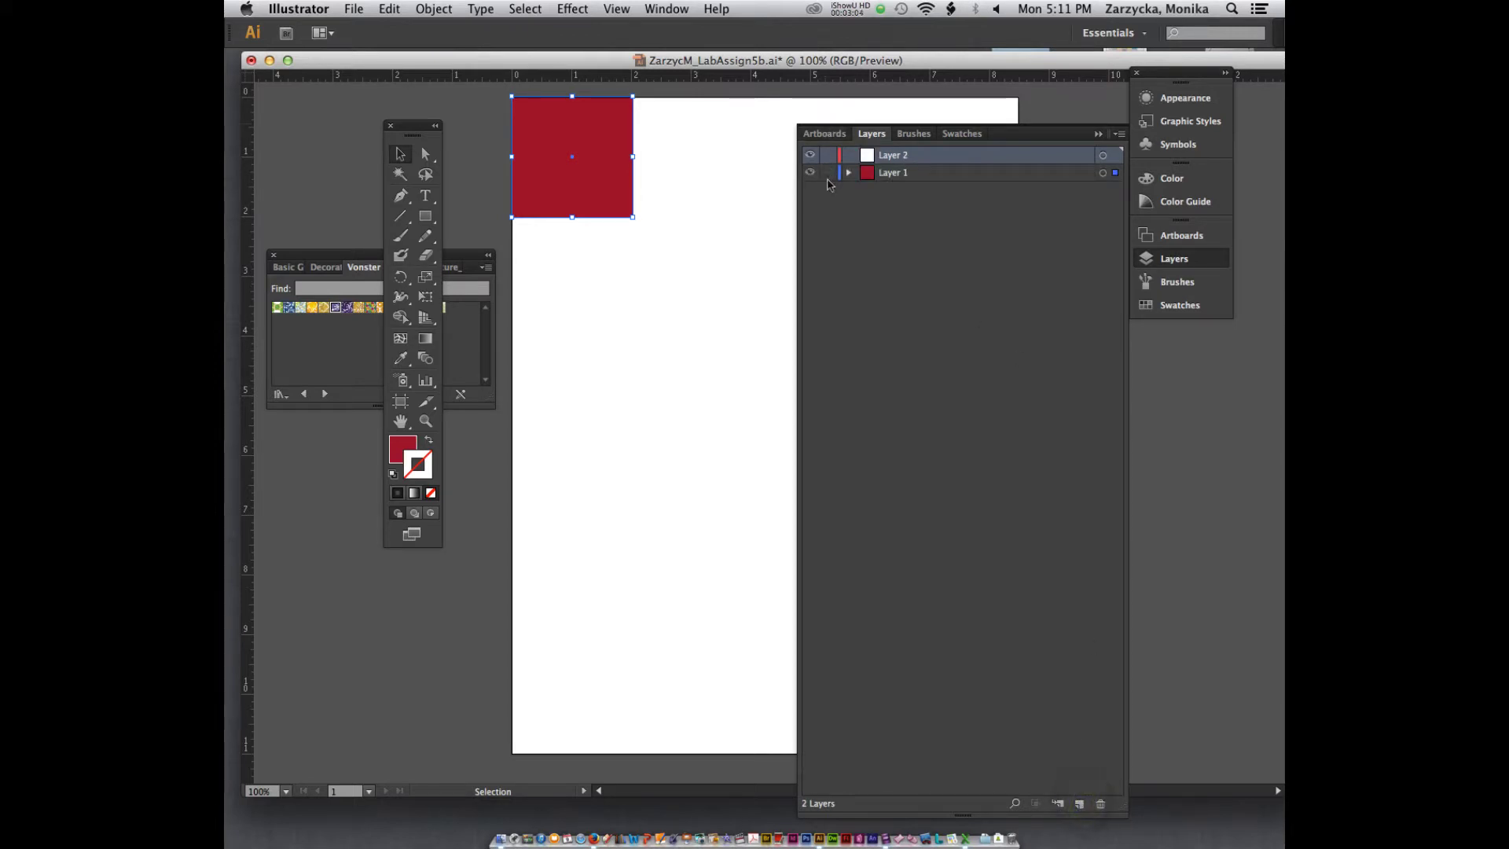
click(828, 173)
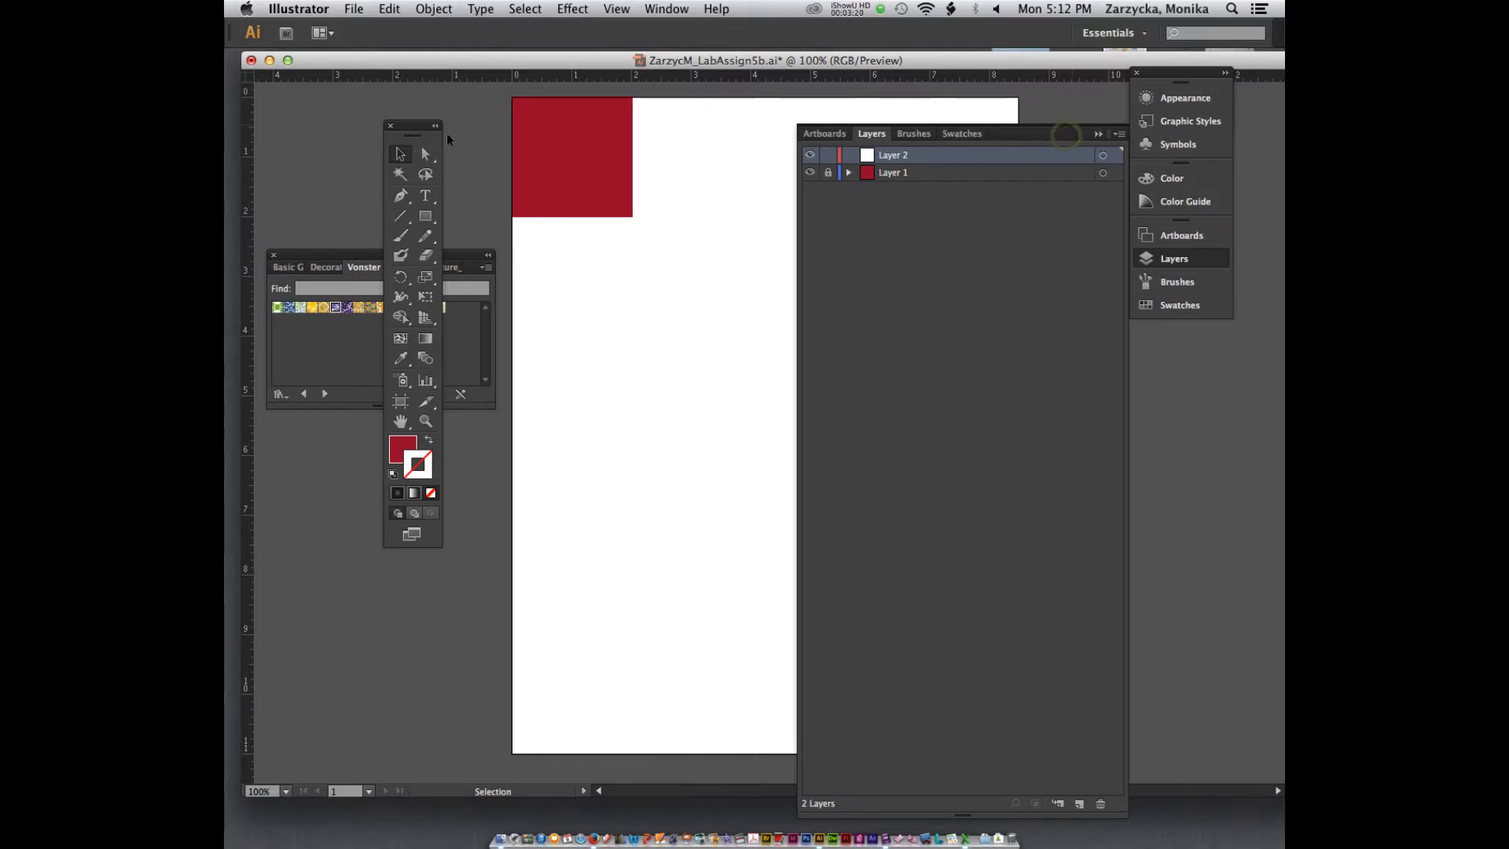
click(1098, 134)
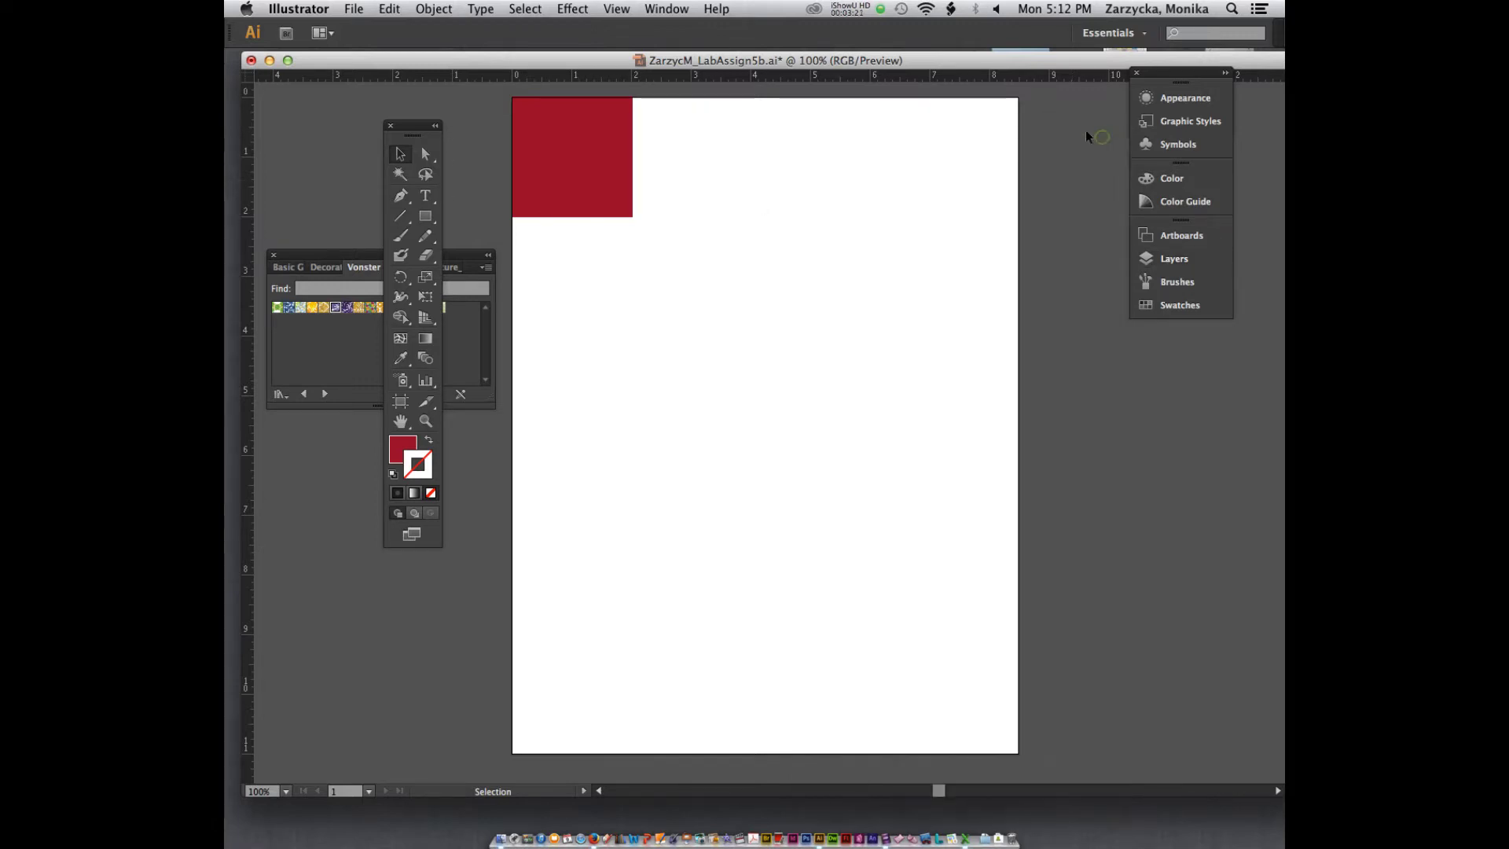
- Draw a cyan circle, shrink it to a small dot and place it at the square's top-left
click(424, 221)
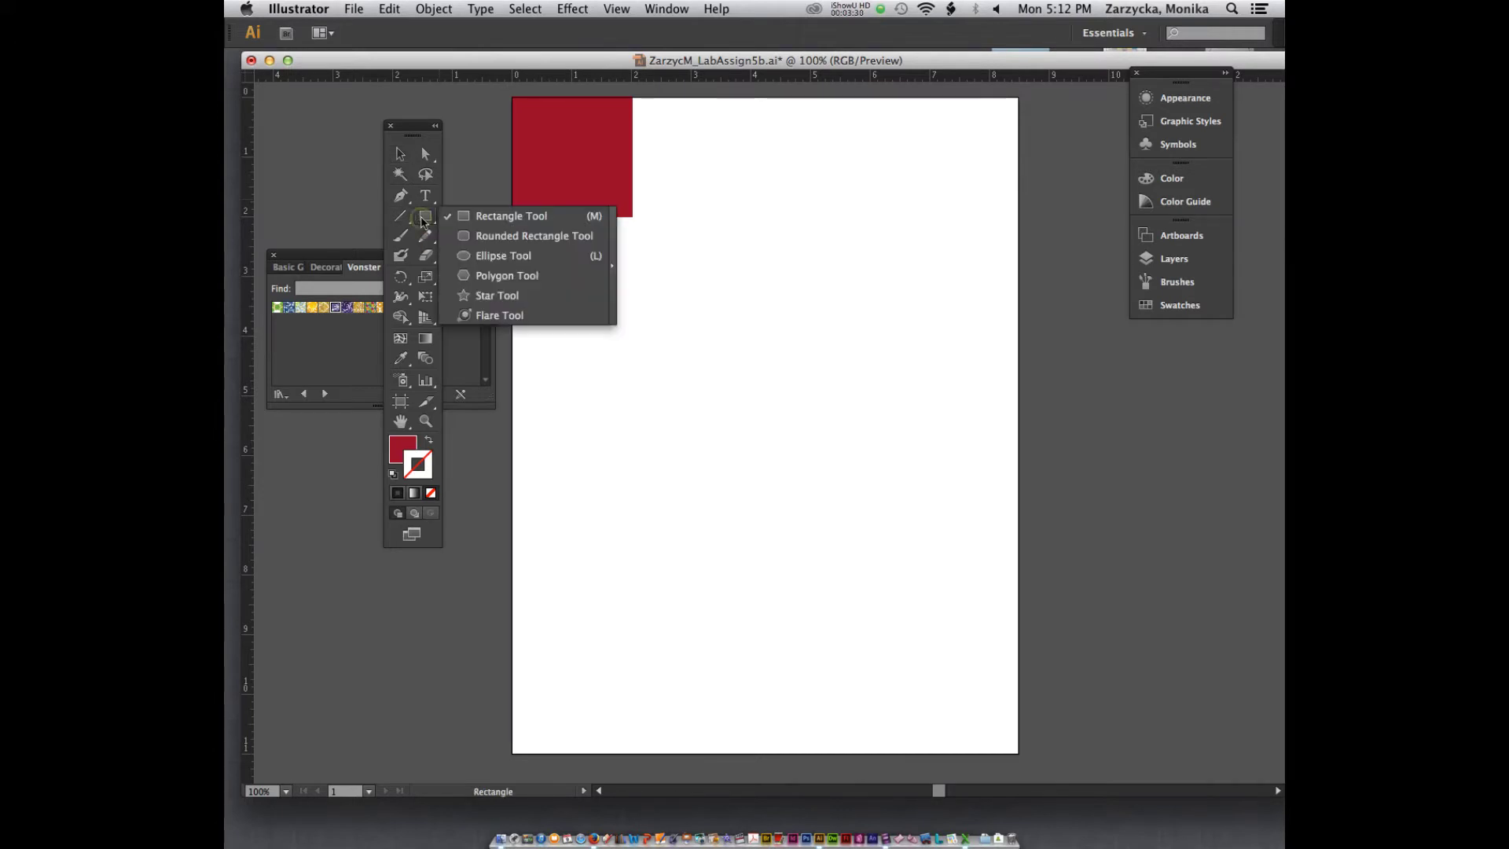
click(485, 262)
drag(649, 290, 810, 457)
click(1171, 178)
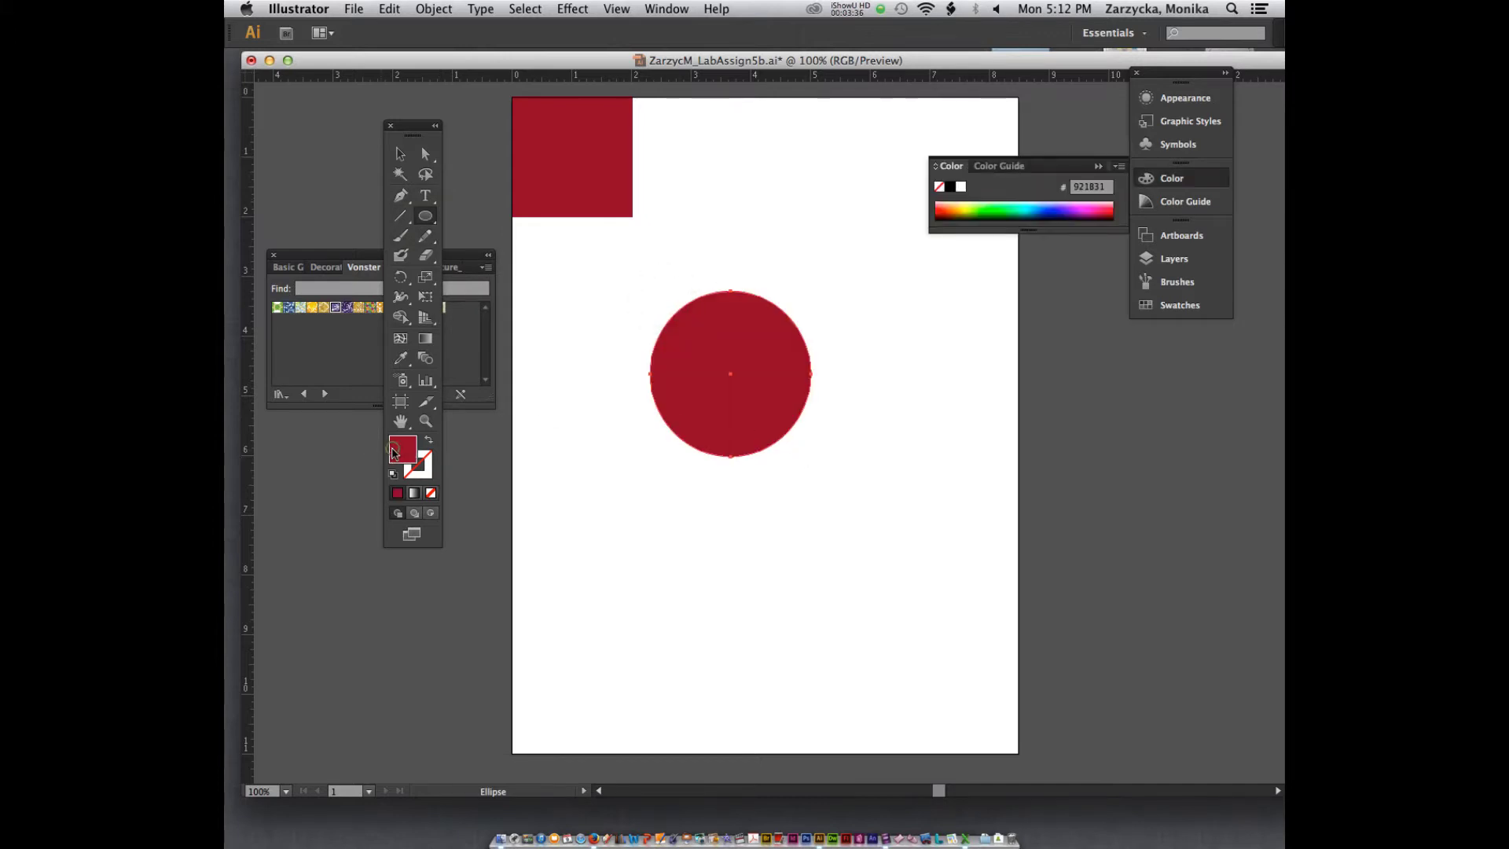
click(962, 209)
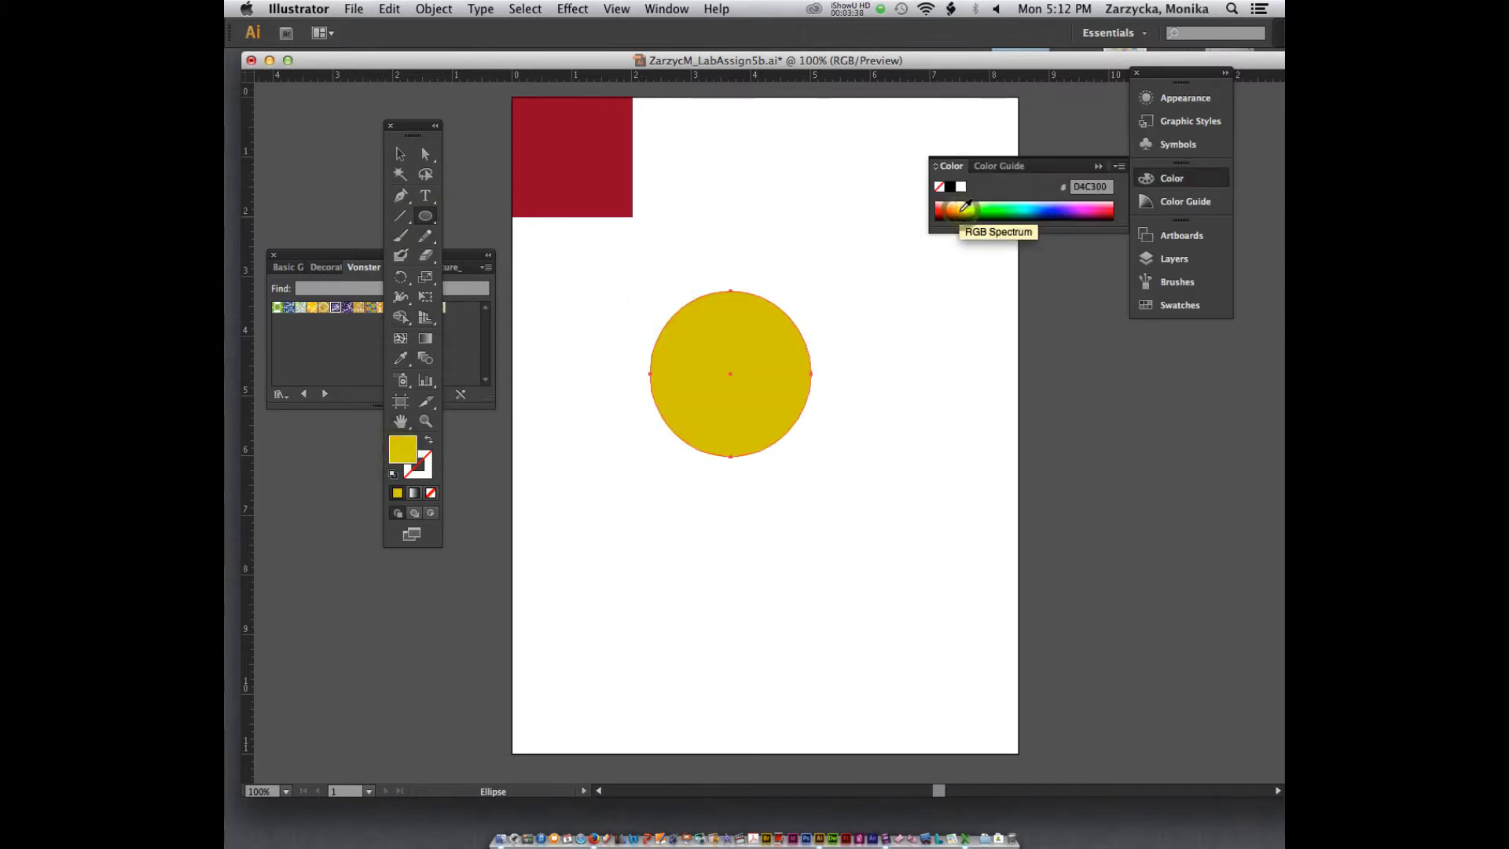
click(1017, 207)
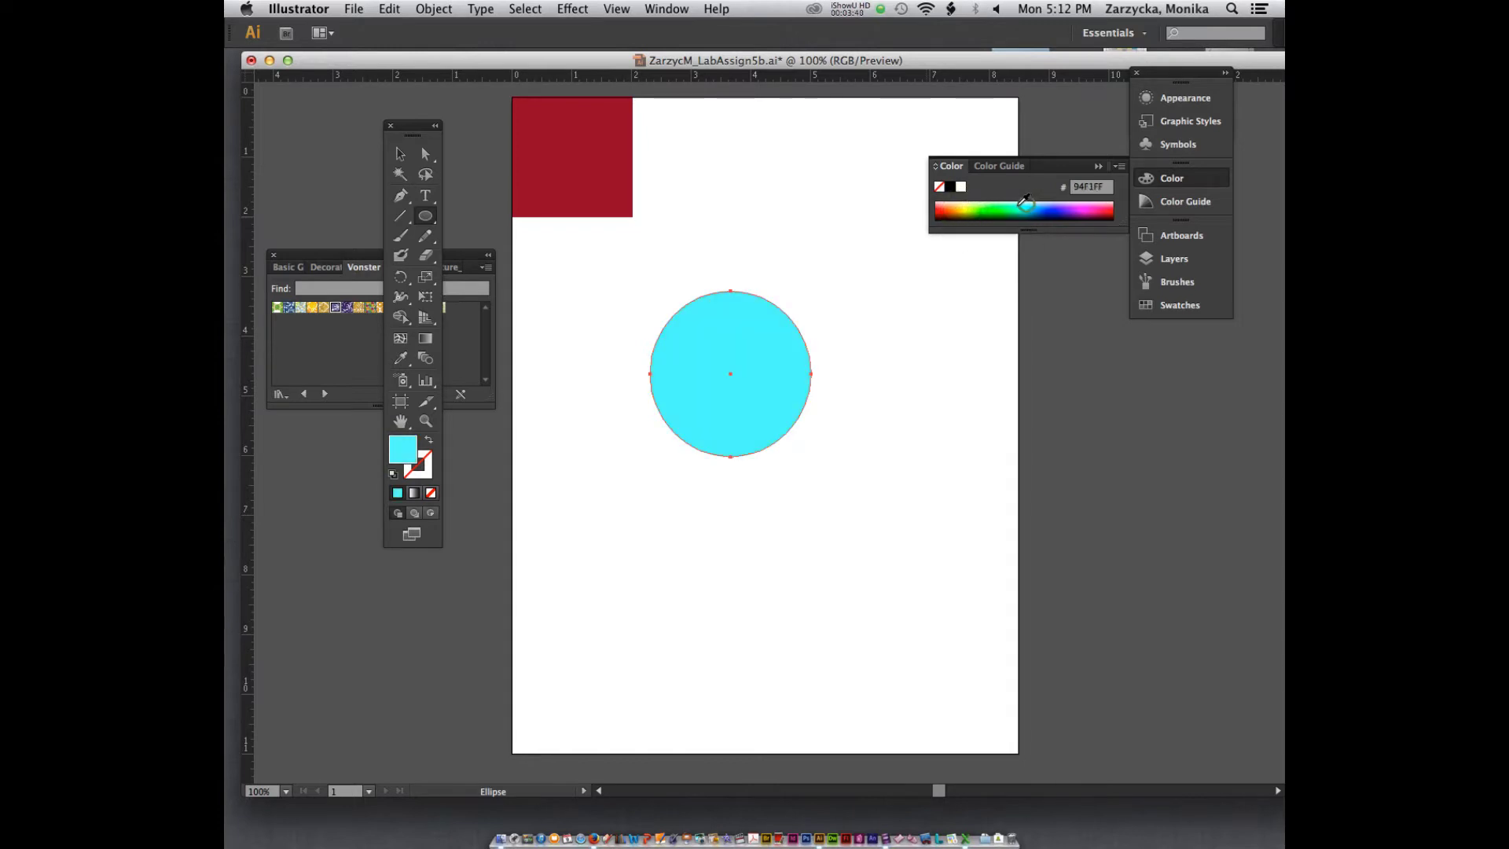
click(401, 154)
drag(722, 408, 651, 371)
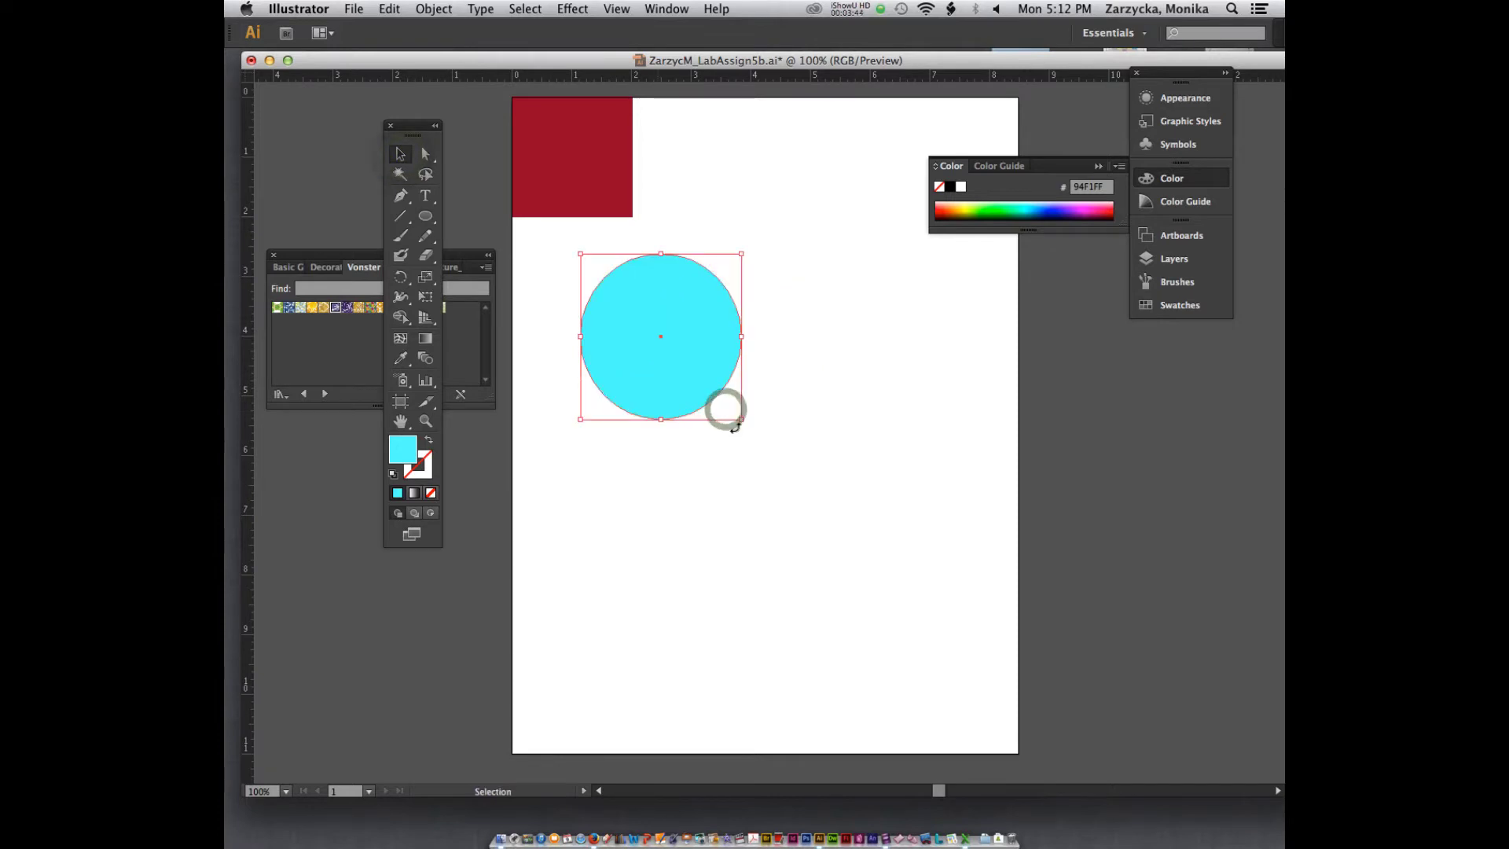
drag(743, 422, 639, 314)
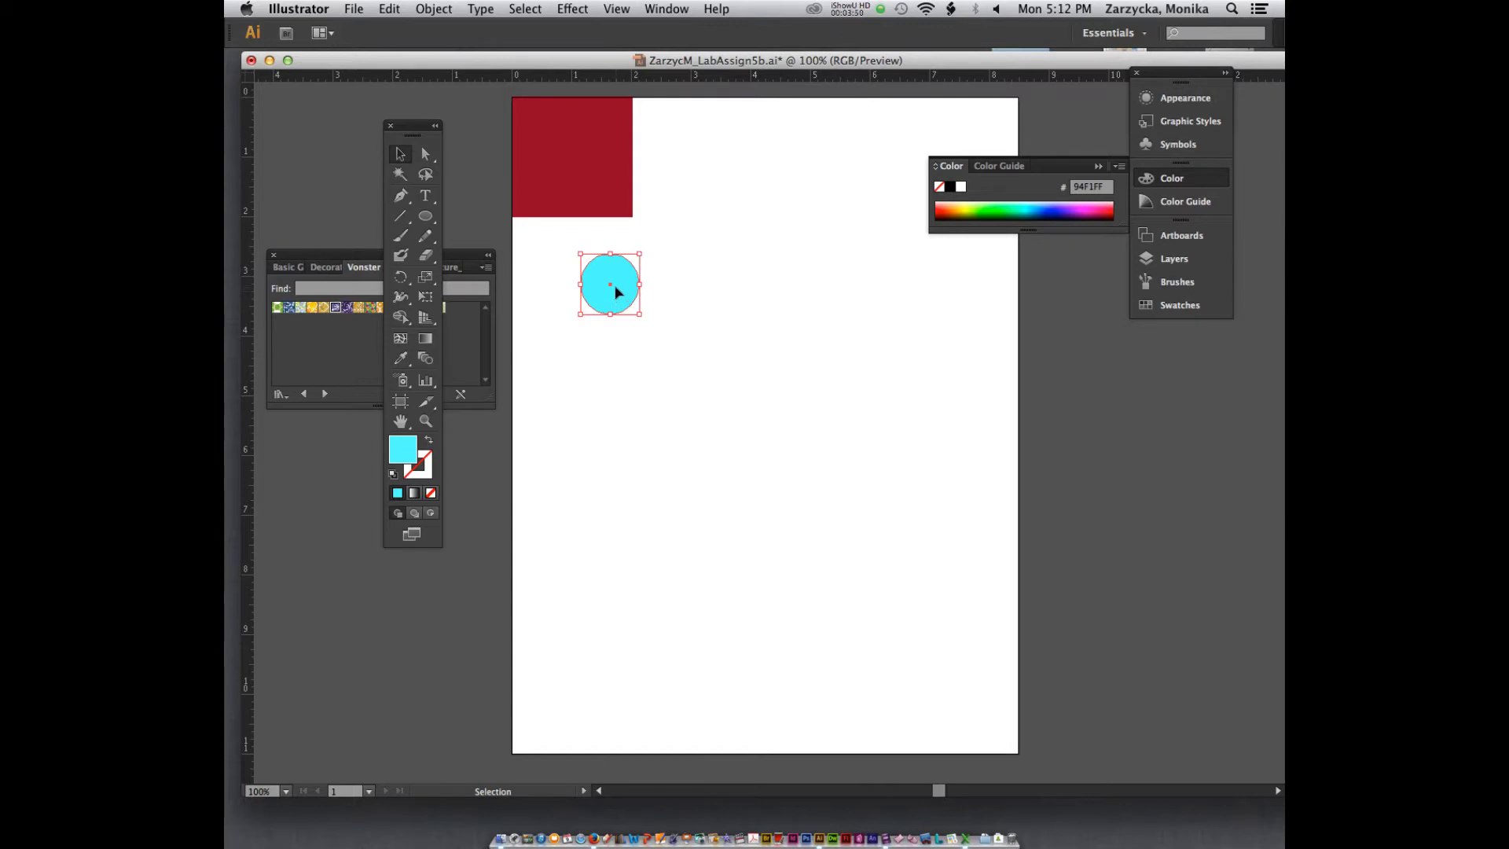
drag(618, 293, 555, 141)
- Paste three copies of the dot at the square's top-right, lower-left and lower-right
key(ctrl+v)
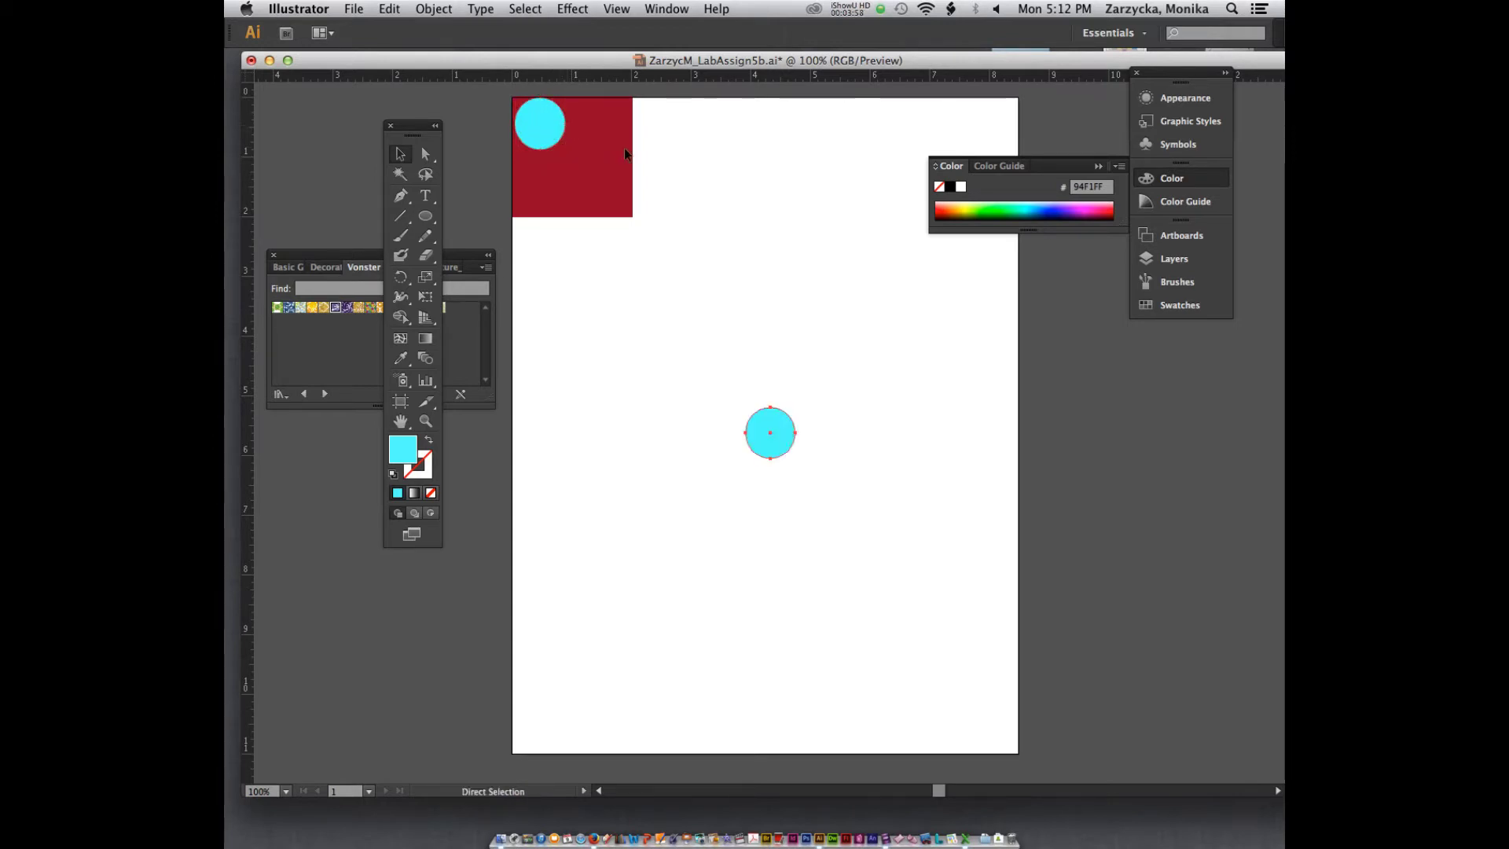
drag(771, 430, 602, 123)
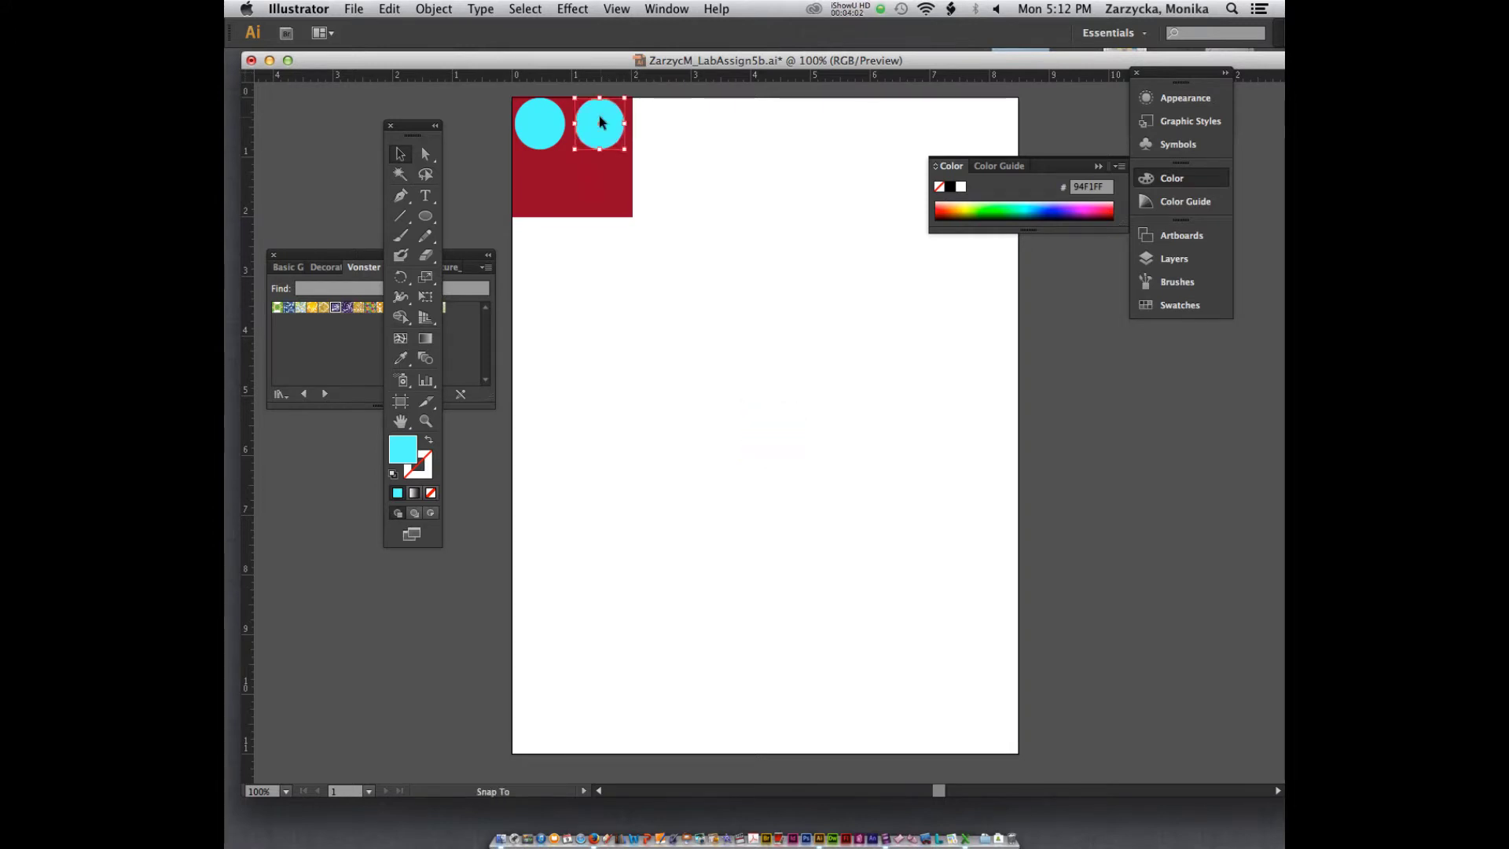
key(ctrl+v)
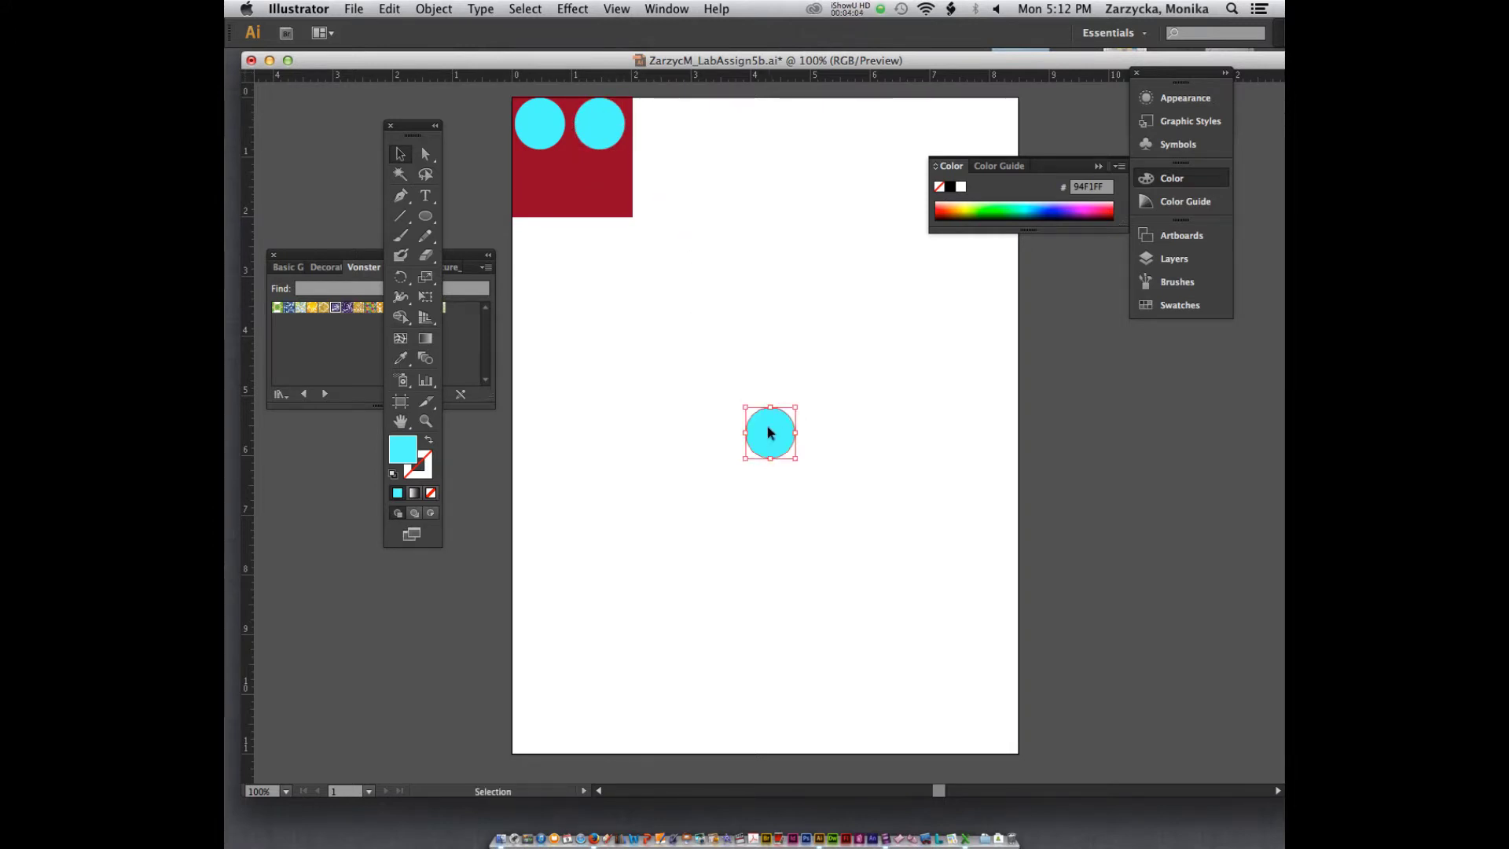
drag(768, 431, 536, 186)
click(679, 315)
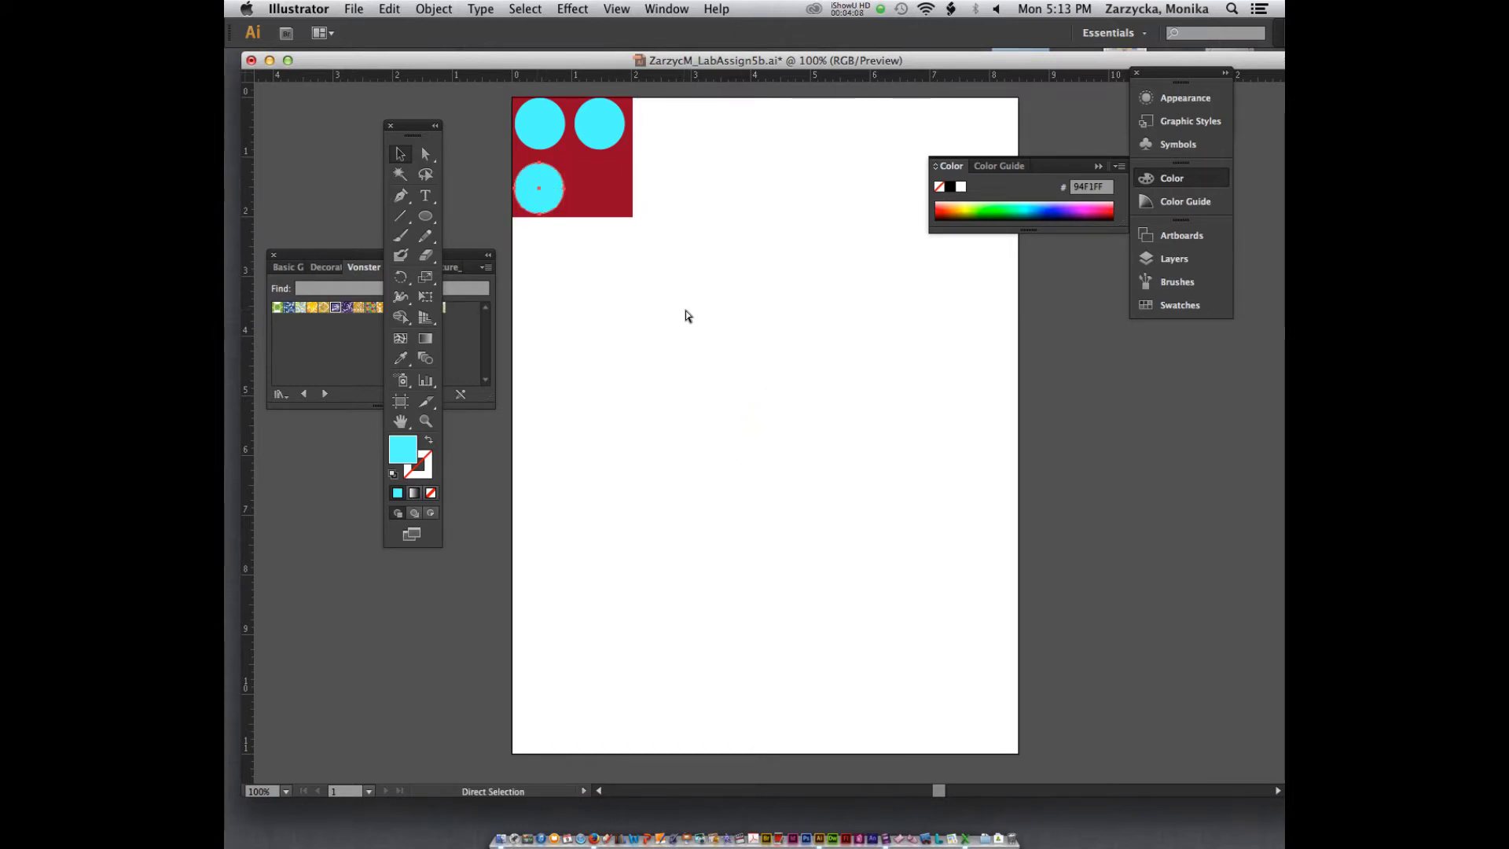
key(ctrl+v)
drag(769, 421, 596, 176)
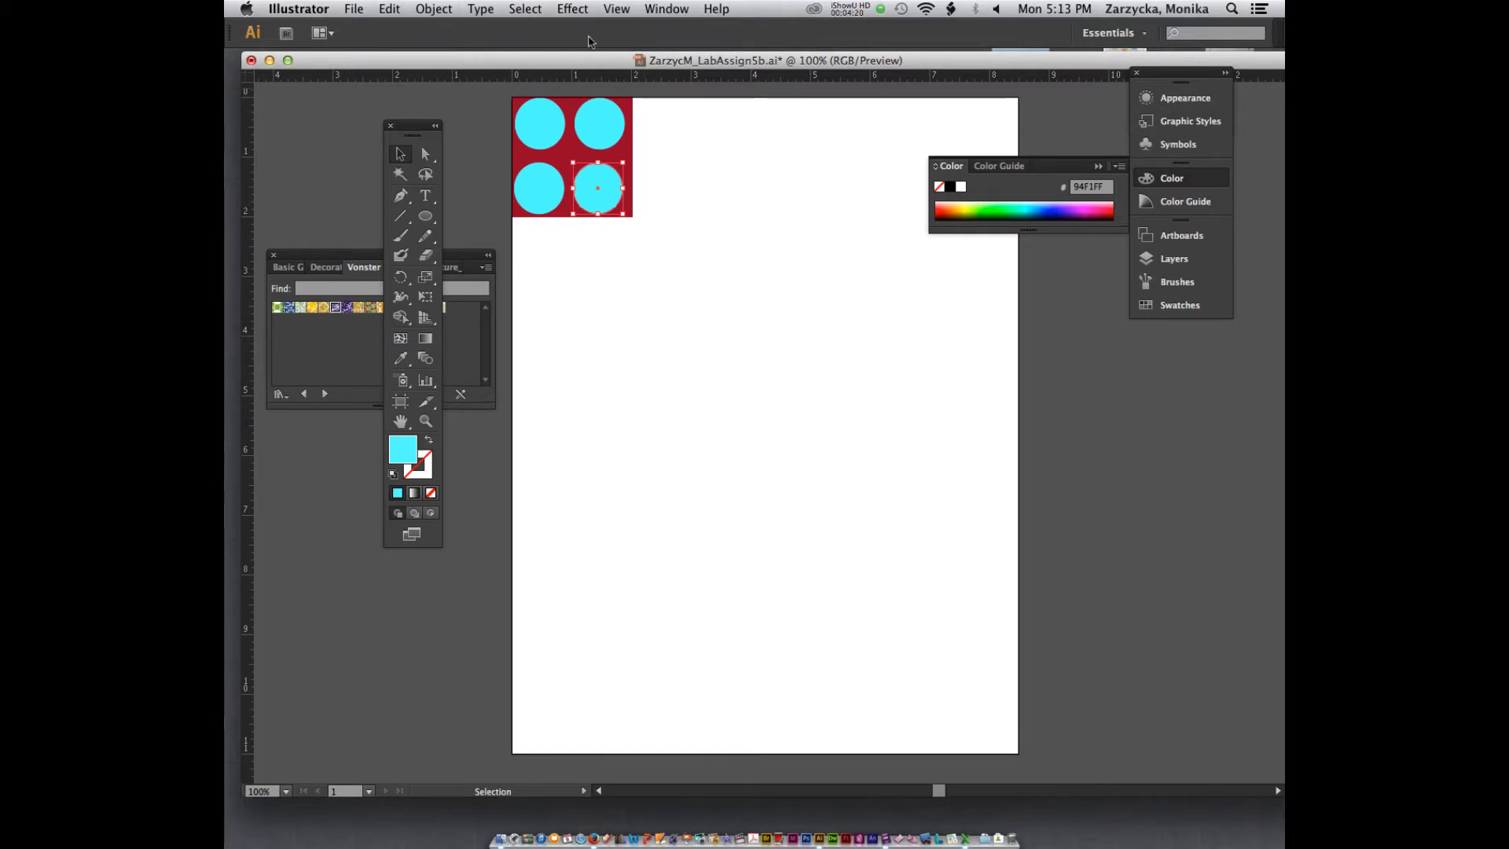
- Bring up the Align panel and vertically center-align the two top circles
click(667, 9)
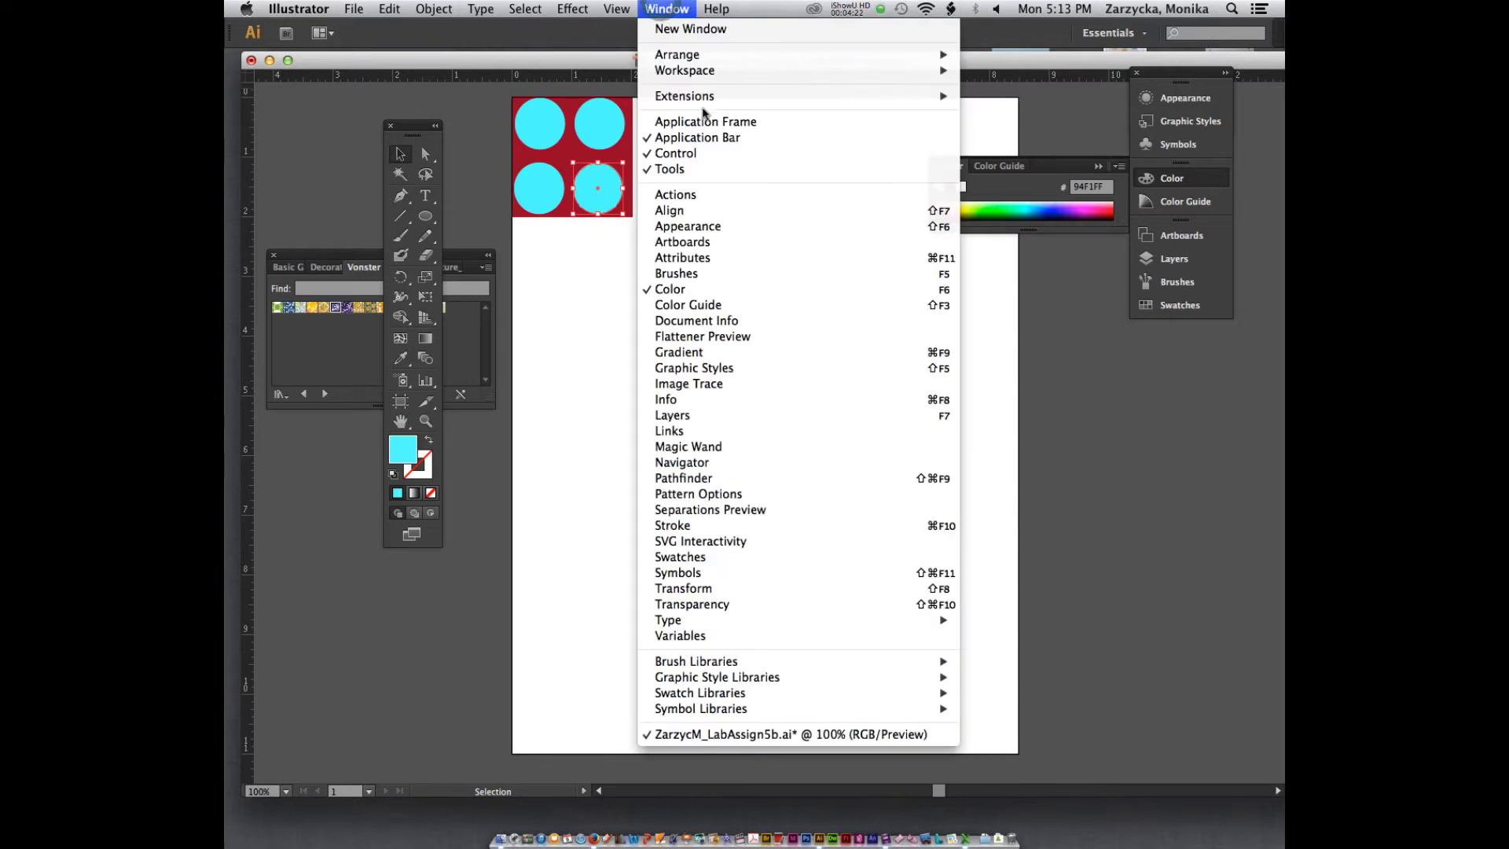
click(669, 210)
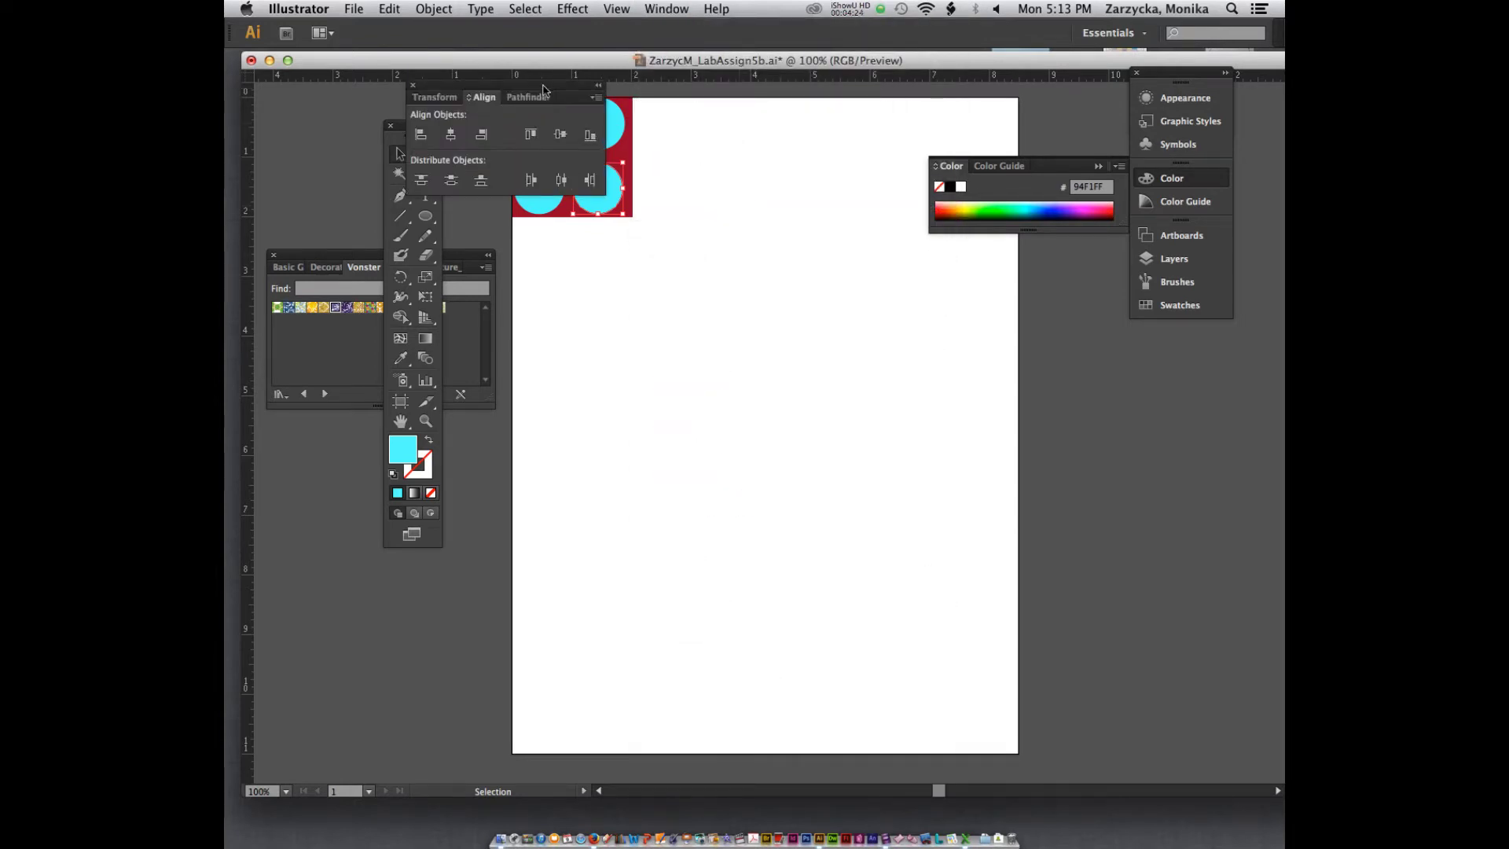
drag(542, 89, 837, 154)
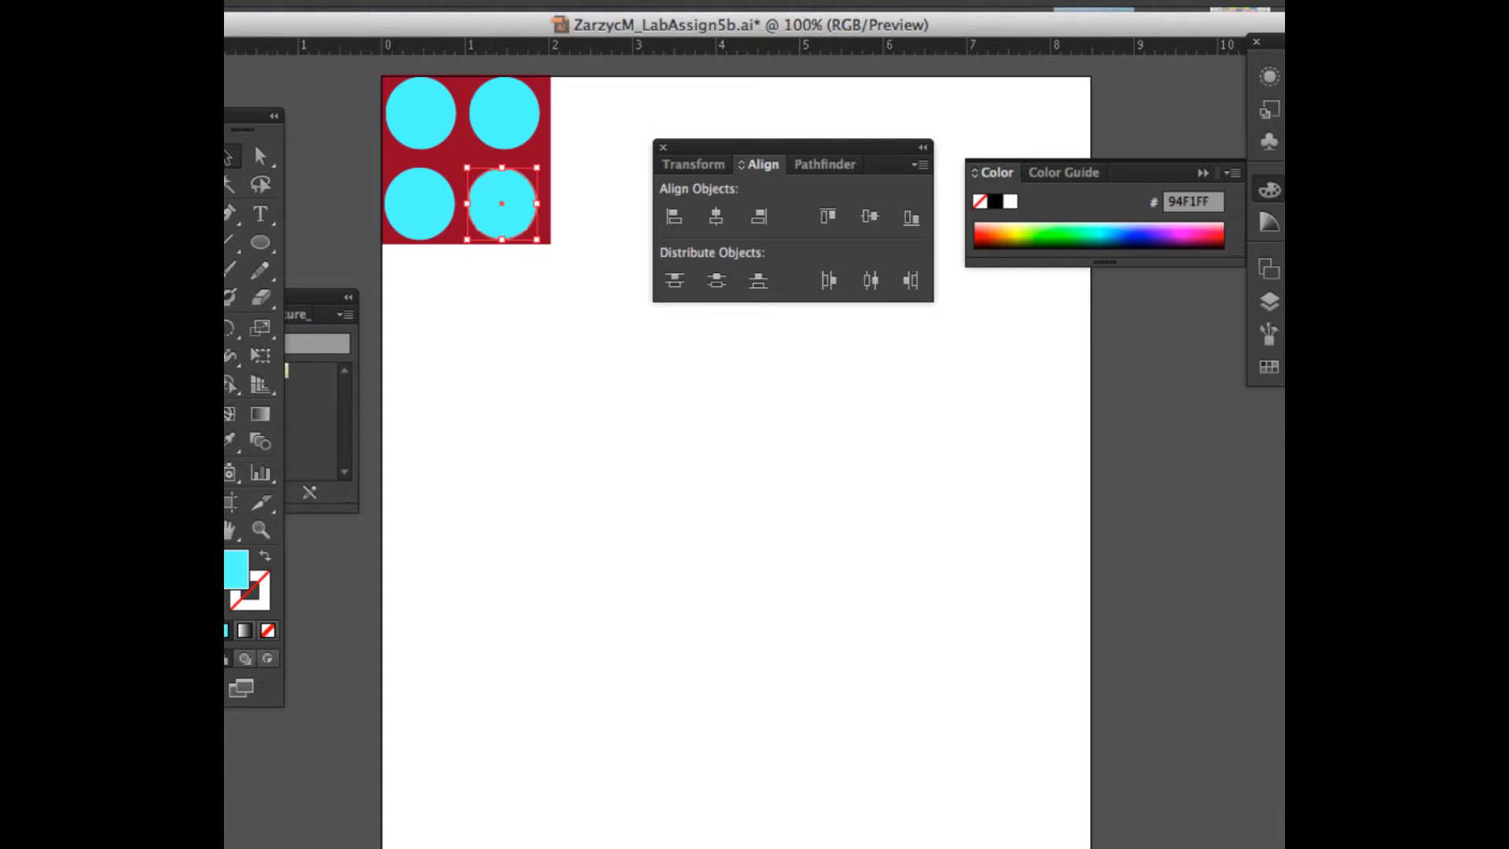
shift+click(503, 113)
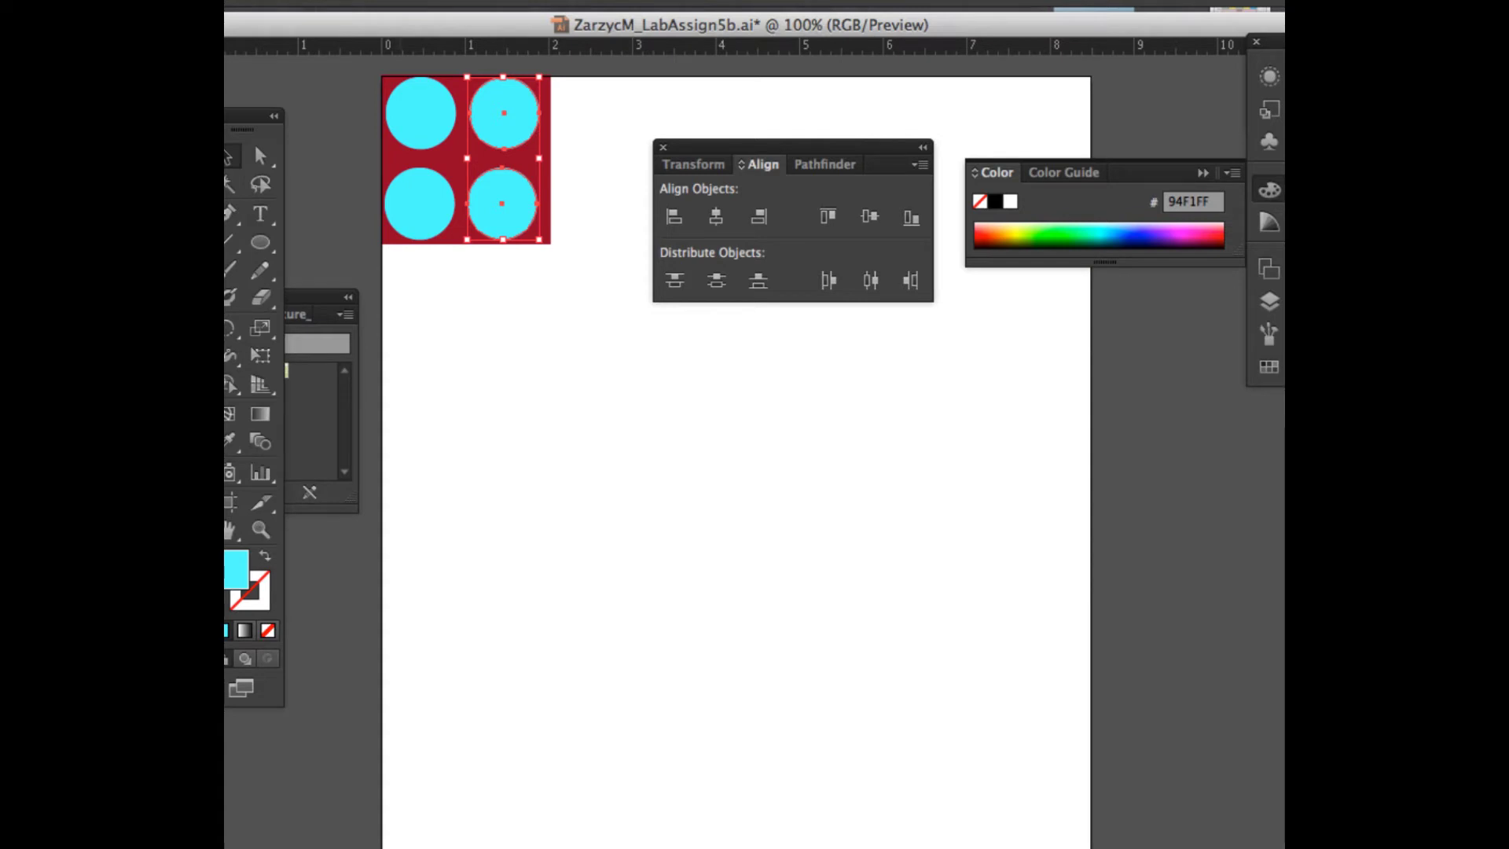
click(420, 113)
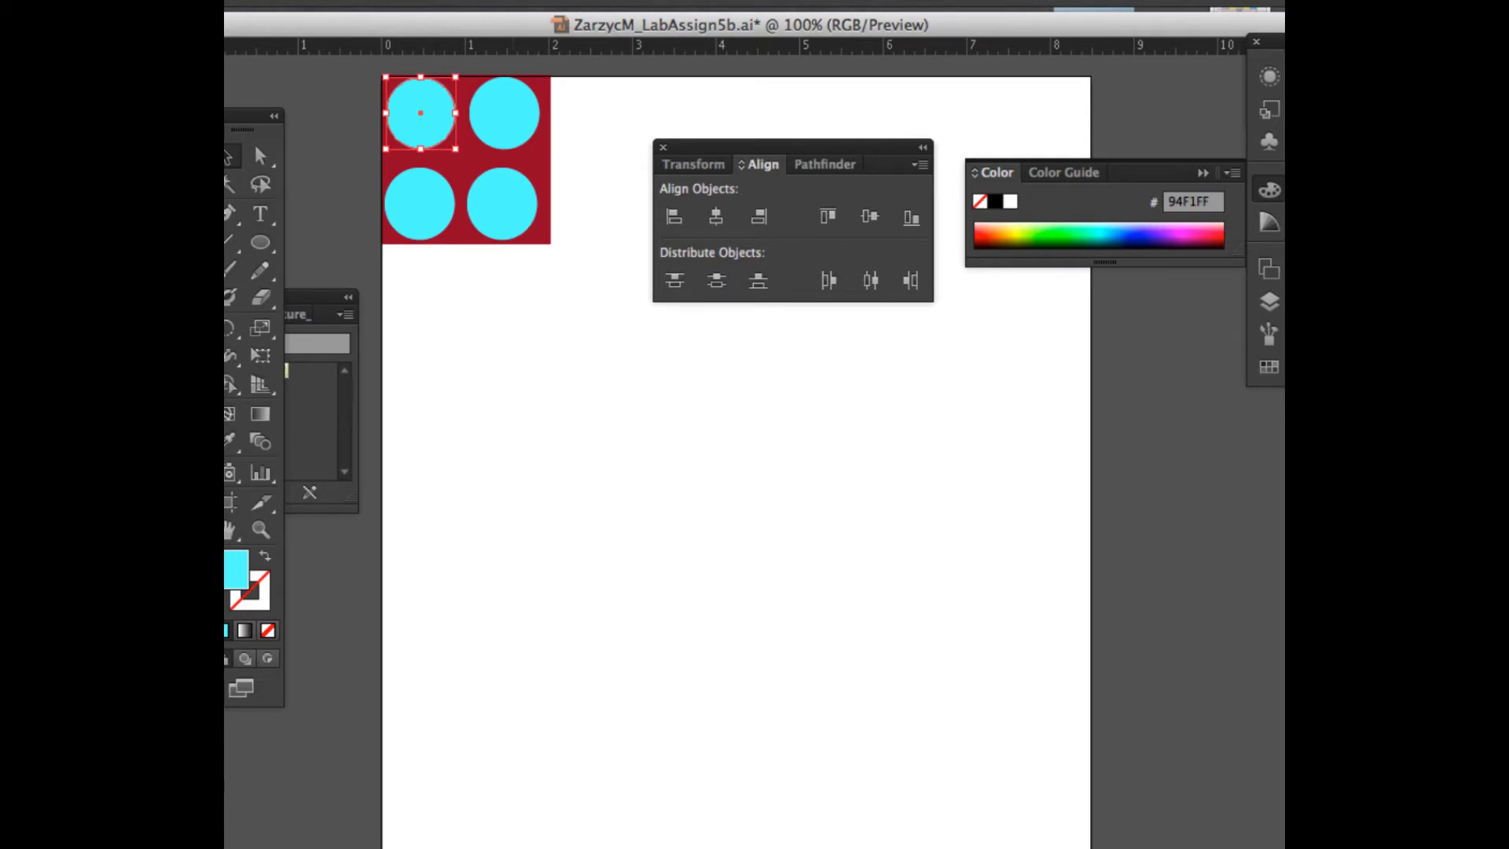
shift+click(504, 113)
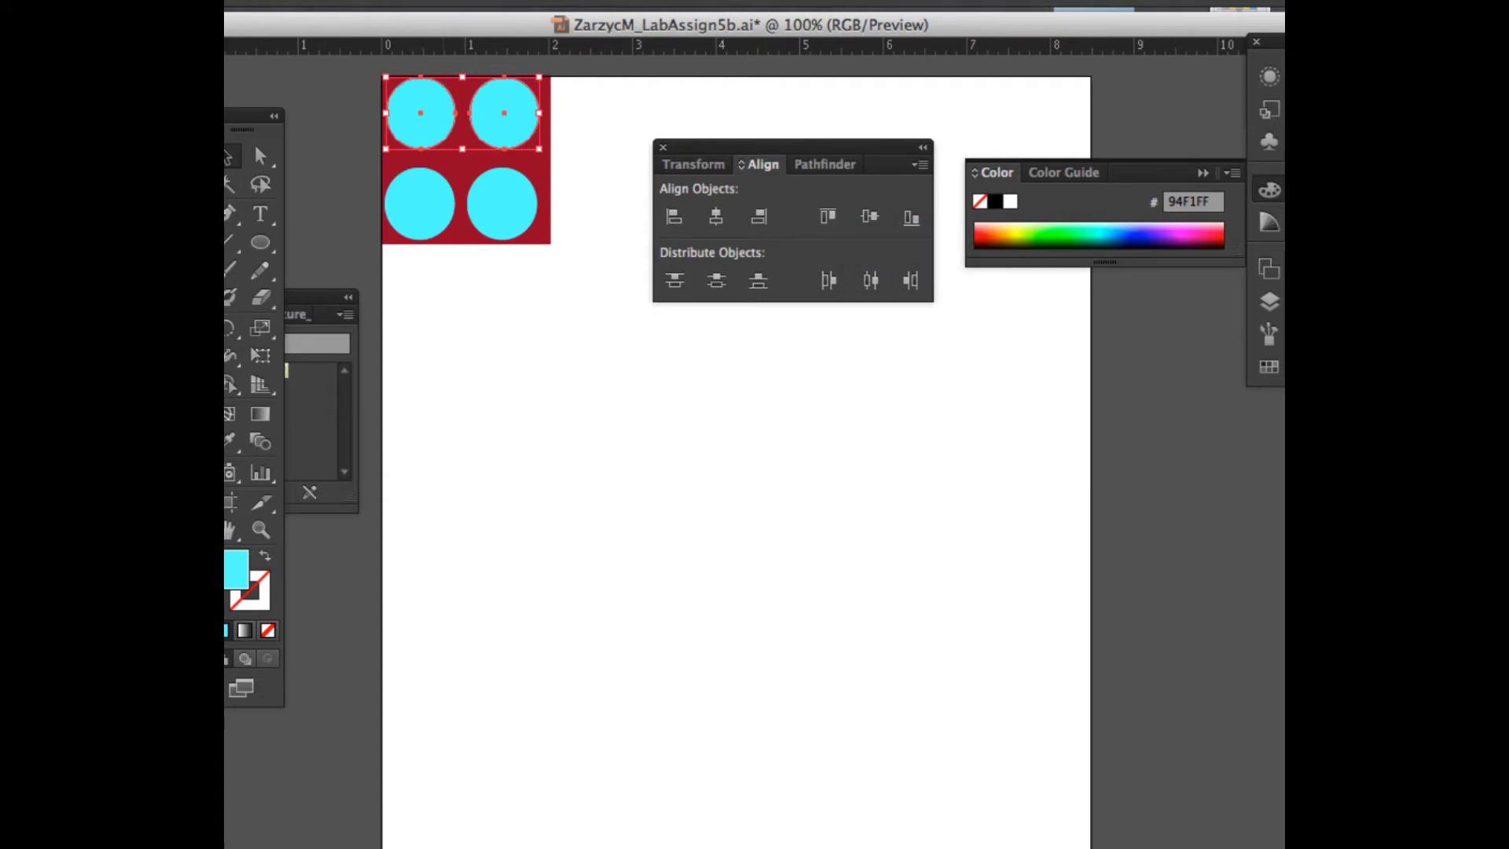
click(420, 203)
- Left-align the two left circles, nudge them right, and right-align the two right circles
shift+click(501, 202)
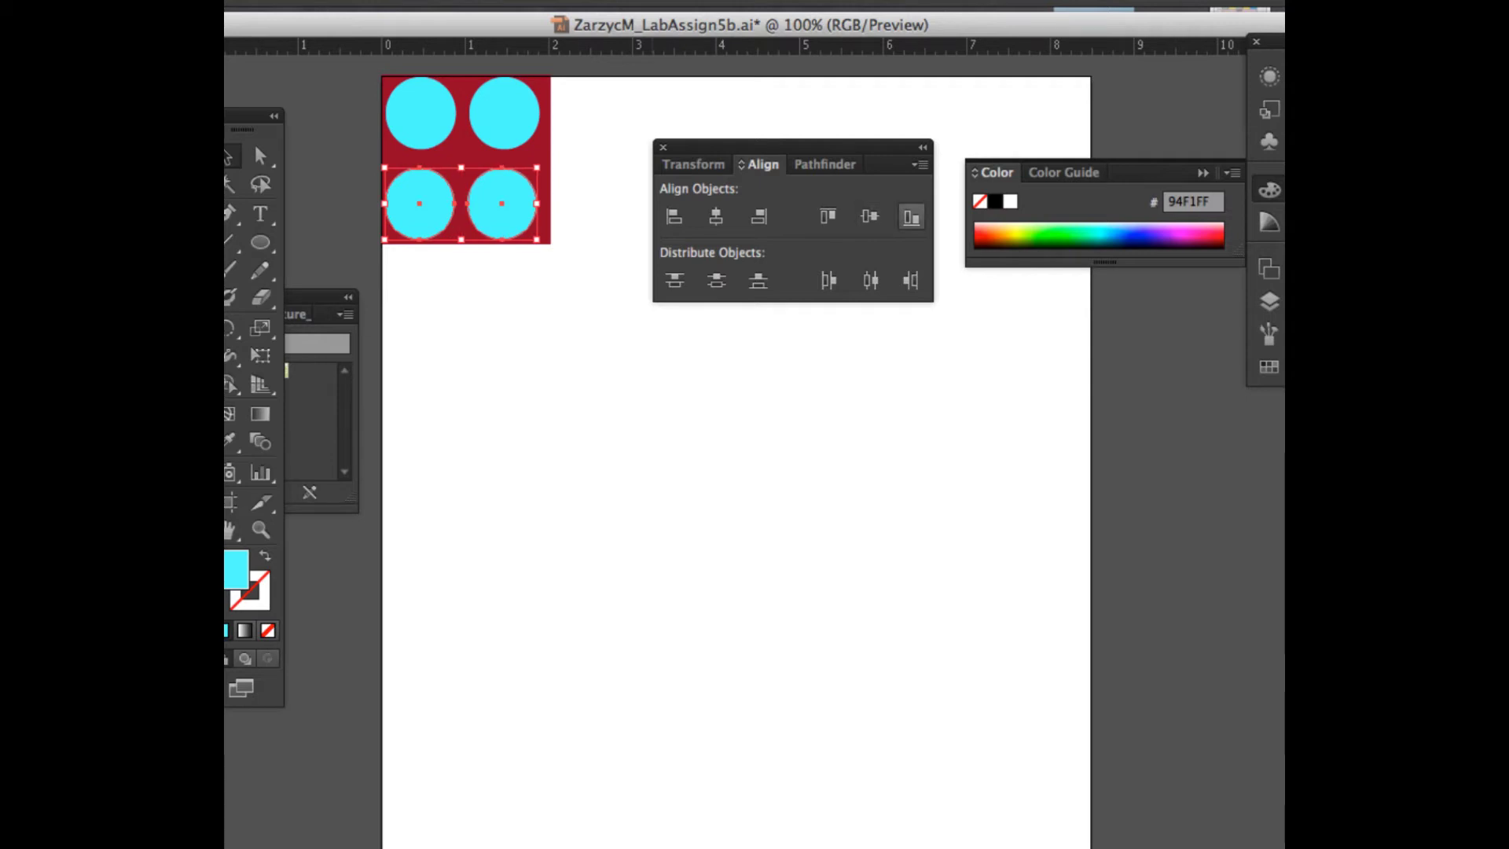
click(420, 113)
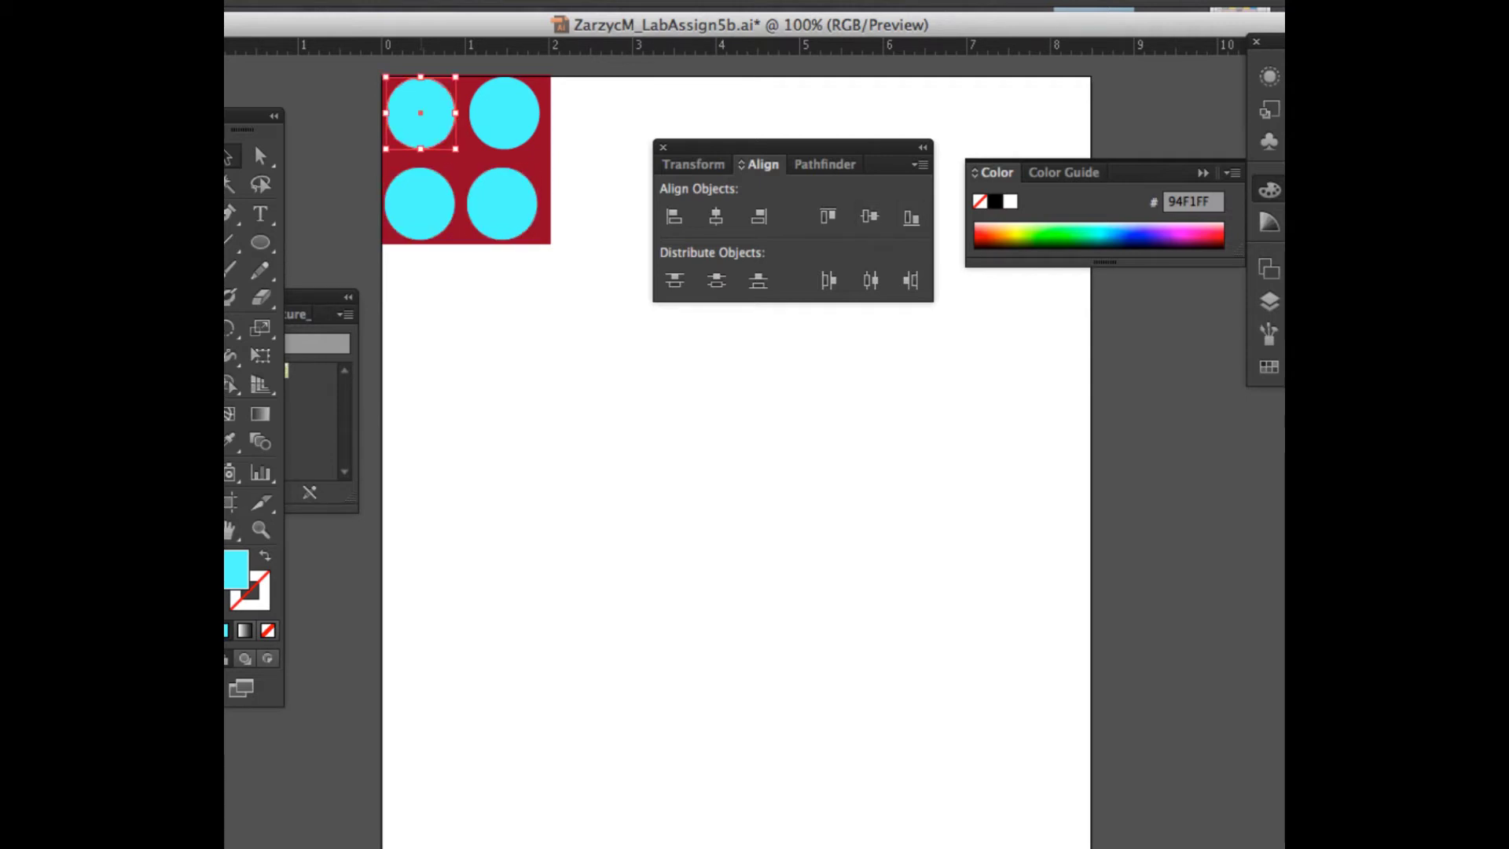
shift+click(419, 204)
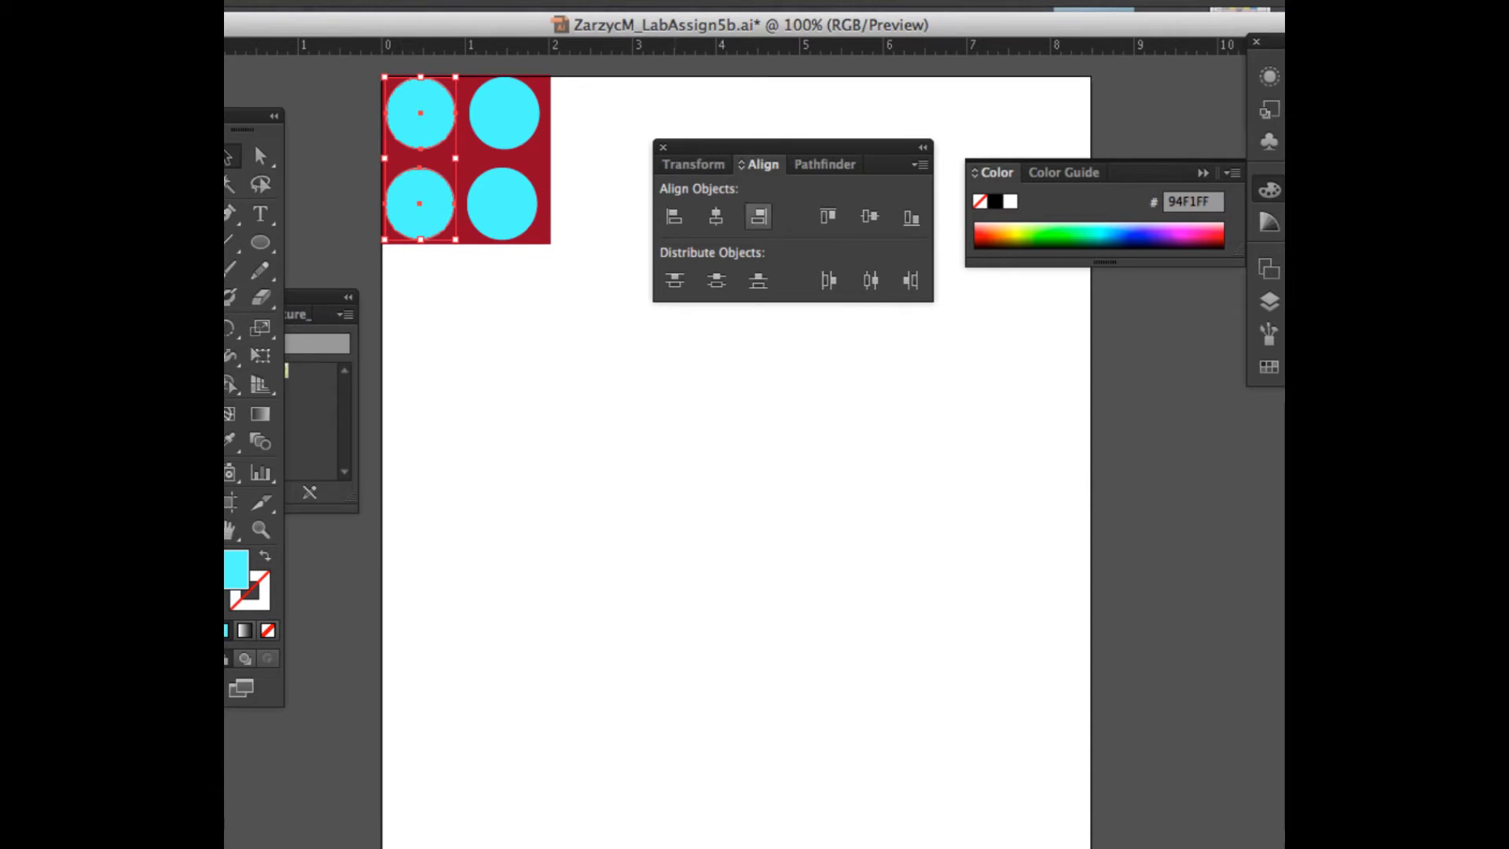
click(674, 218)
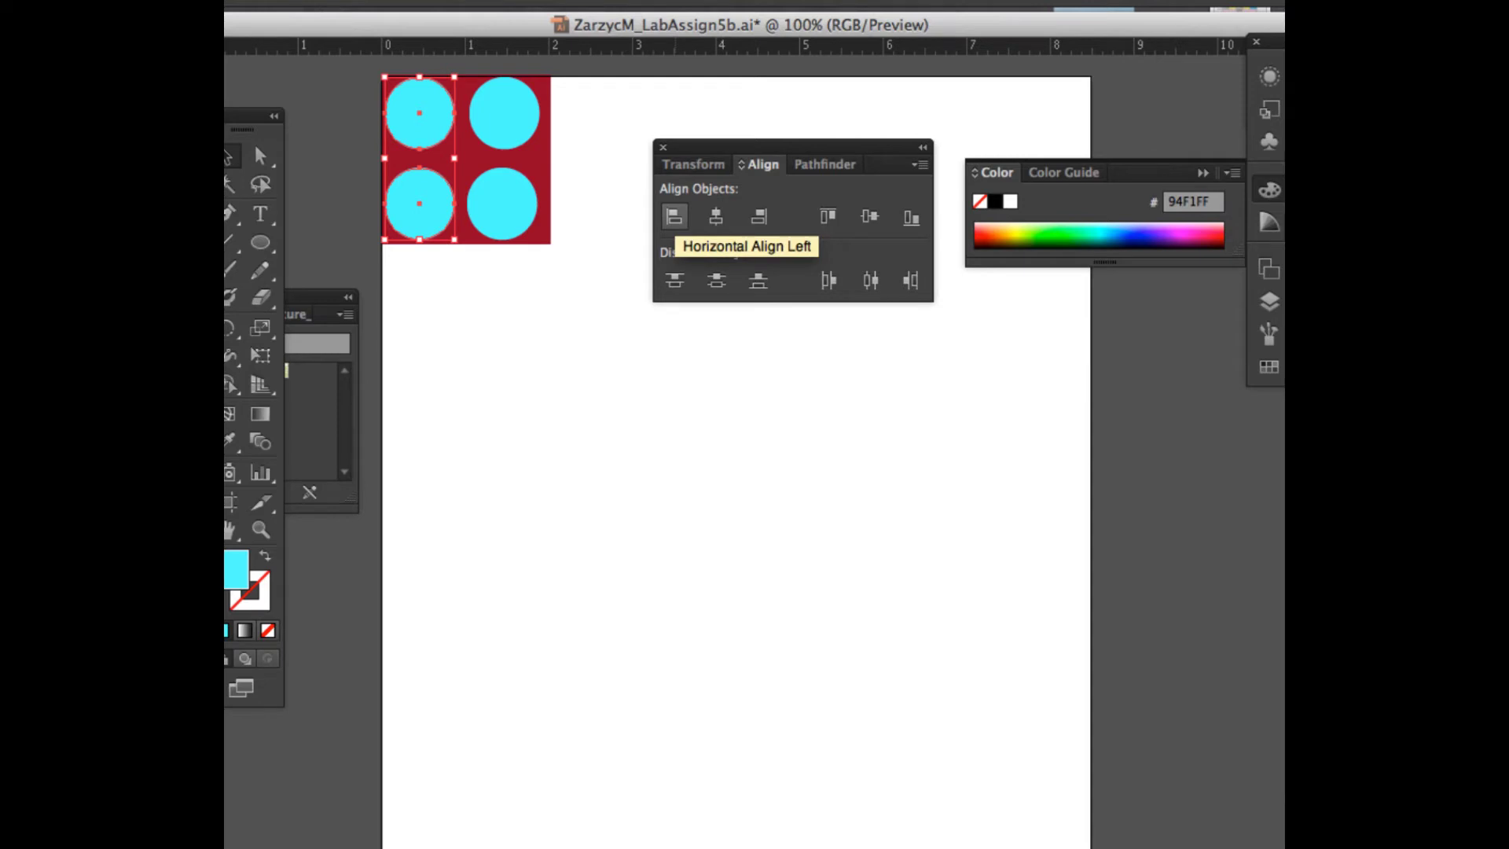
key(Right)
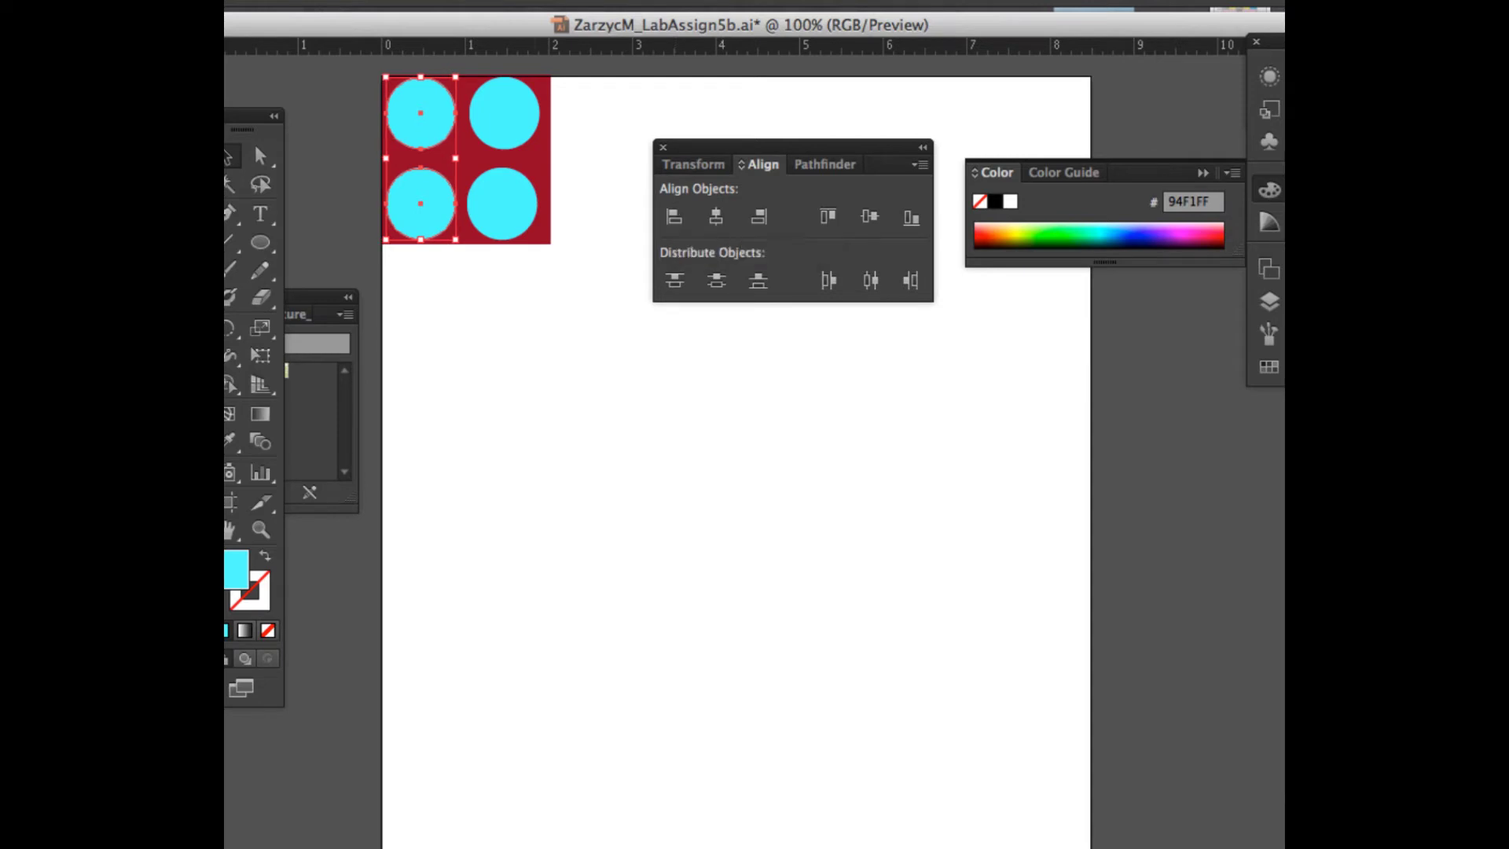
click(504, 113)
shift+click(502, 204)
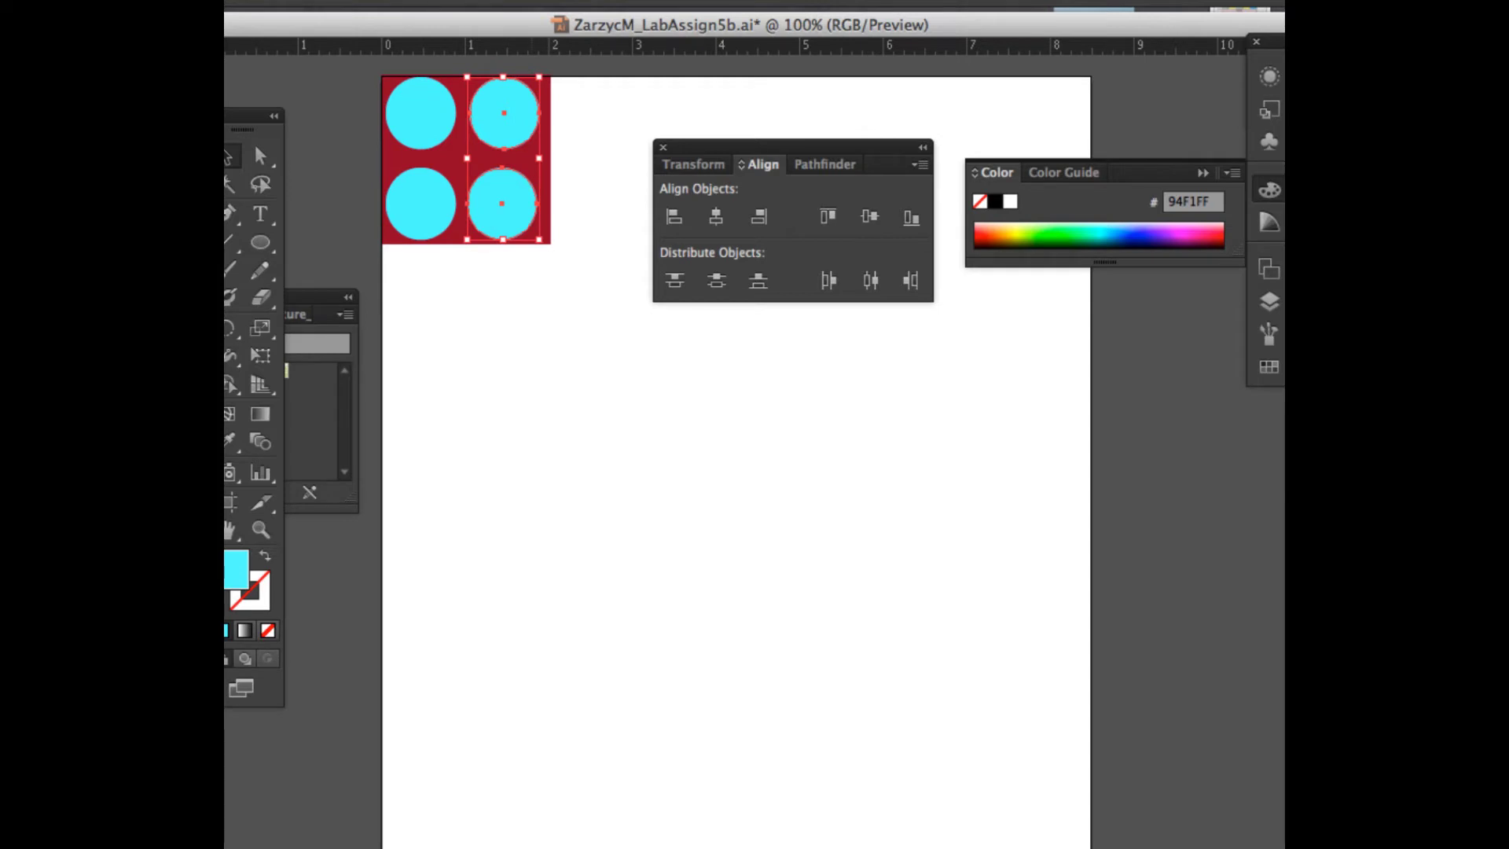
click(759, 217)
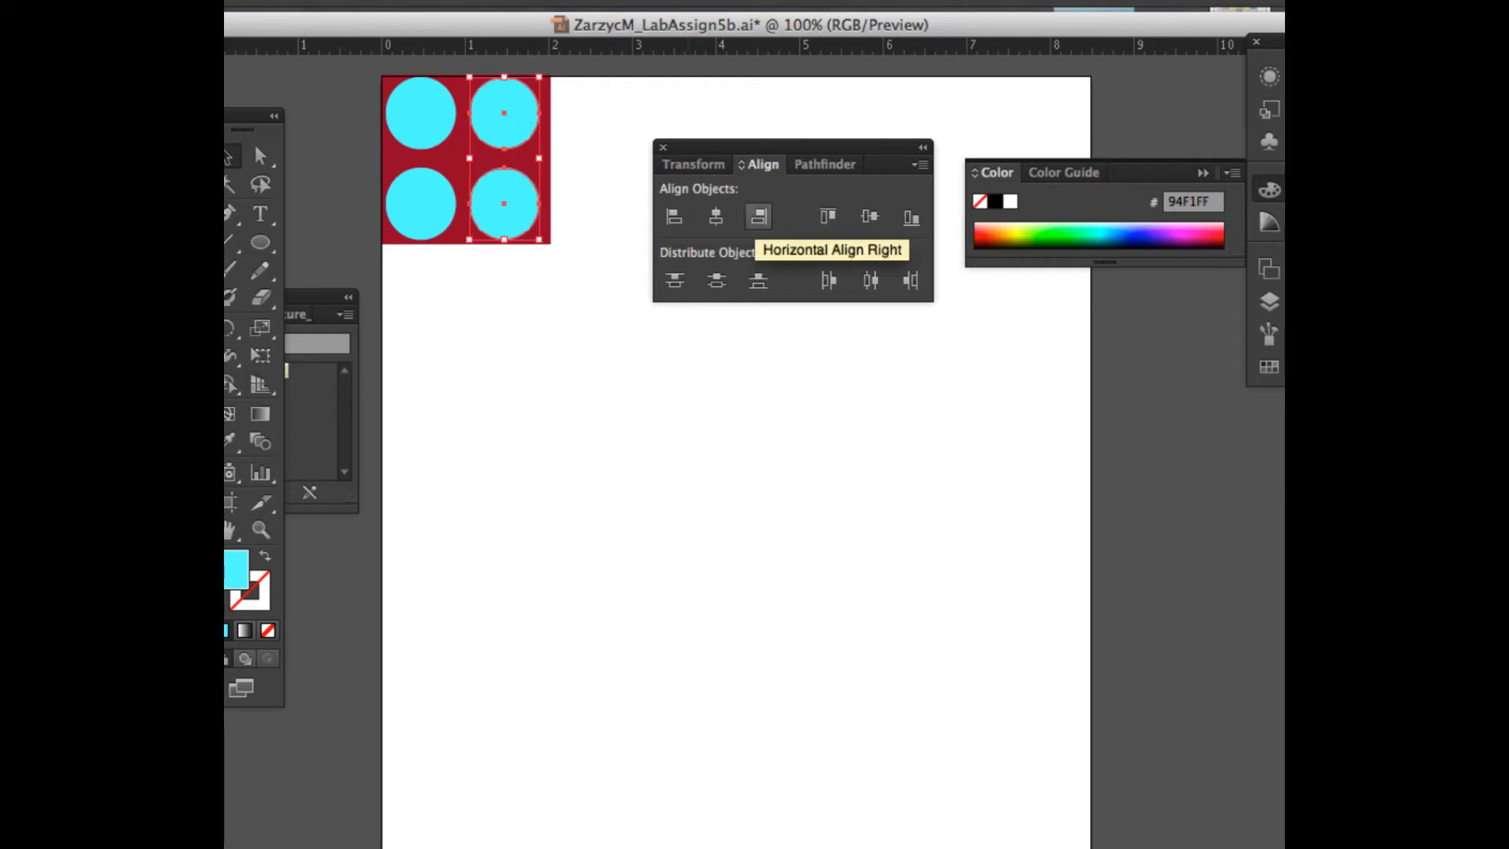
click(609, 346)
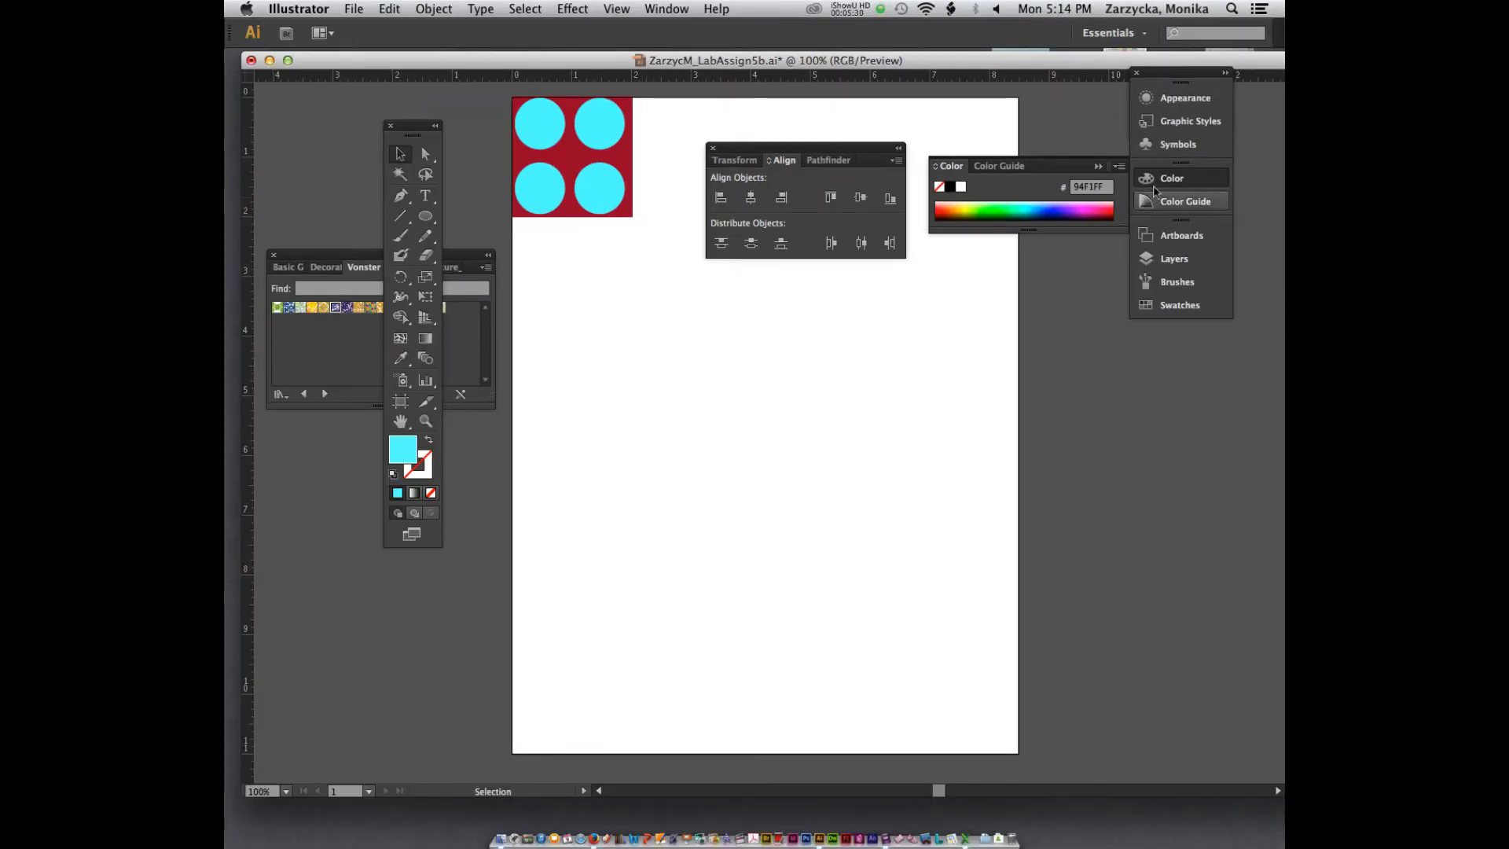
- Add the selected dot tile to the Swatches panel as a new pattern swatch
click(1178, 305)
drag(498, 92, 616, 193)
drag(541, 125, 1074, 281)
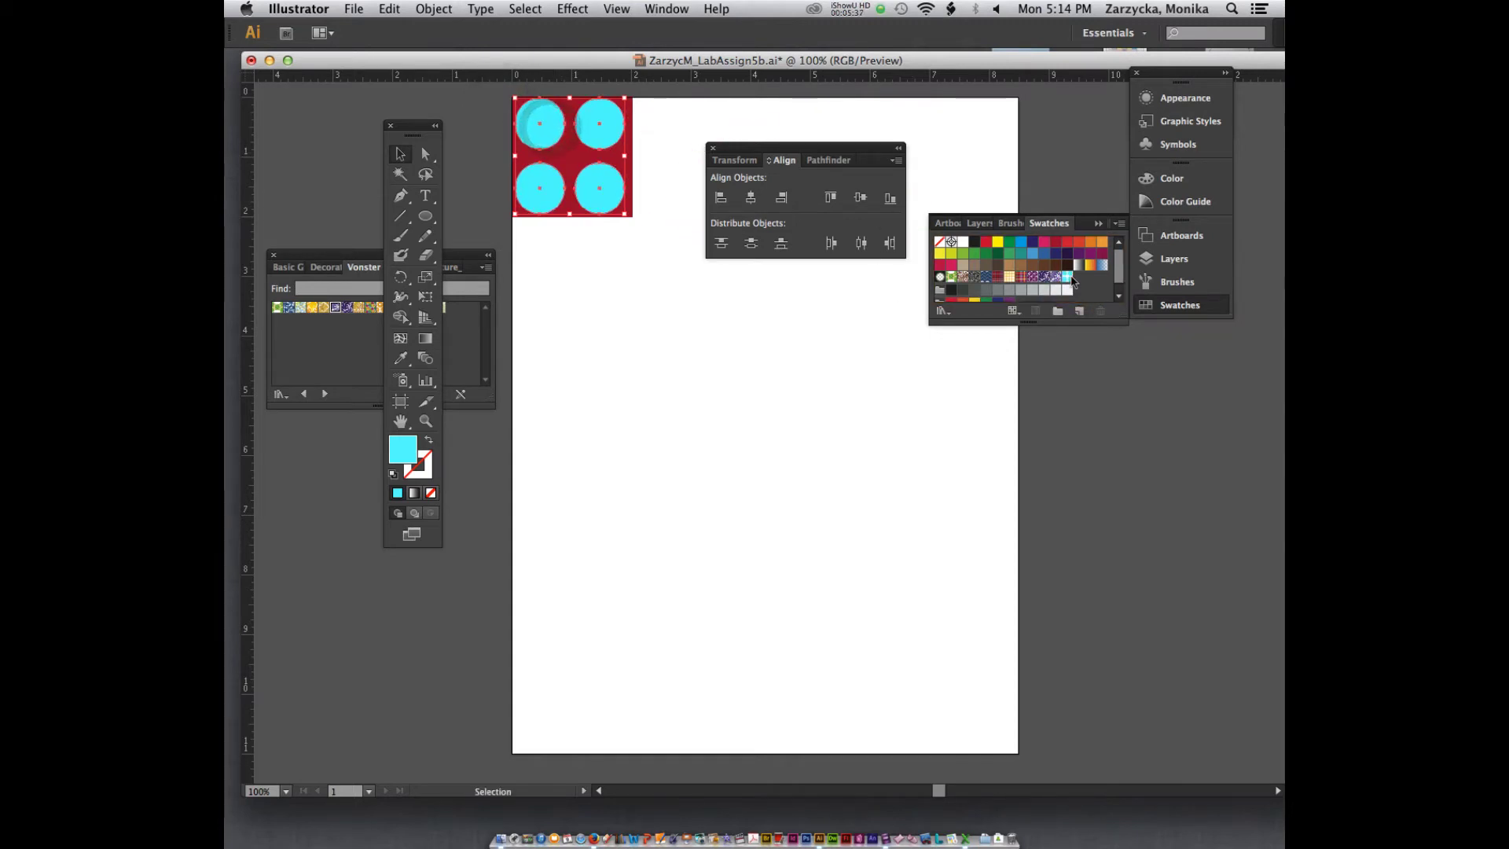
- Draw a large test circle below the tile, fill it with the pattern, then undo it
click(425, 216)
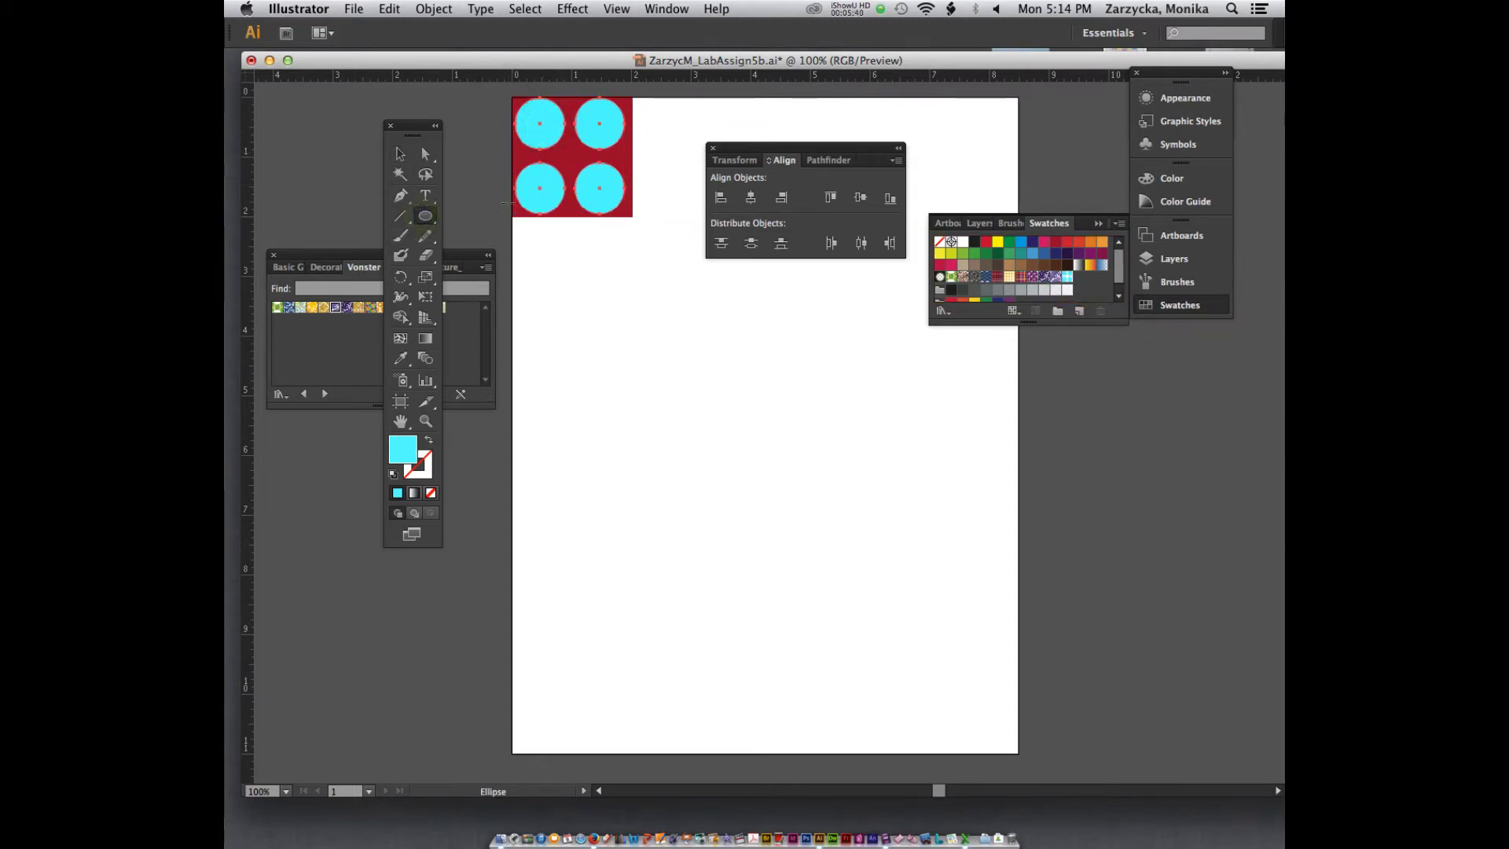
drag(582, 353, 977, 725)
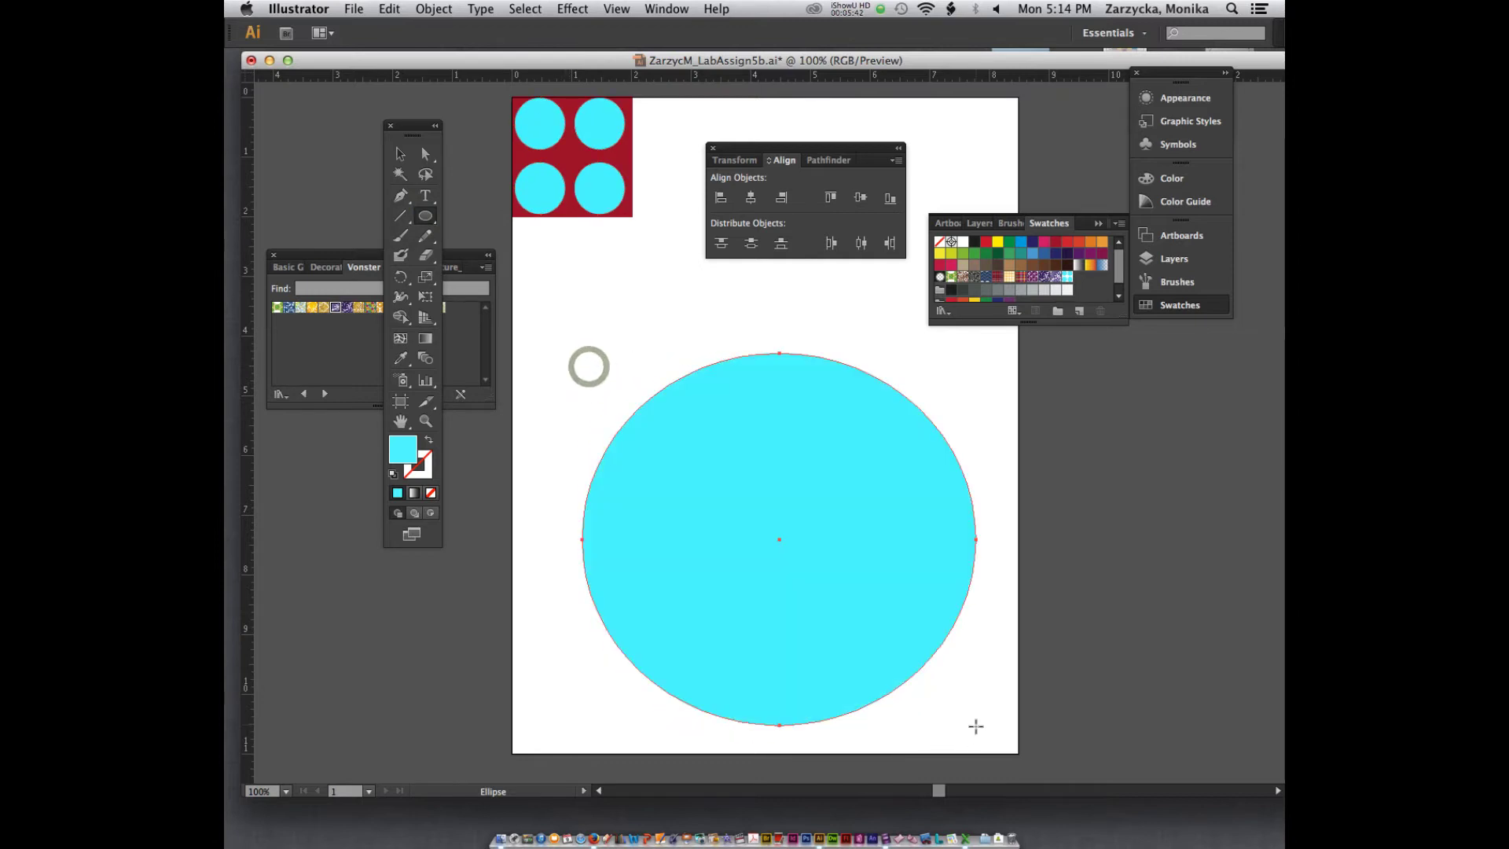
click(400, 154)
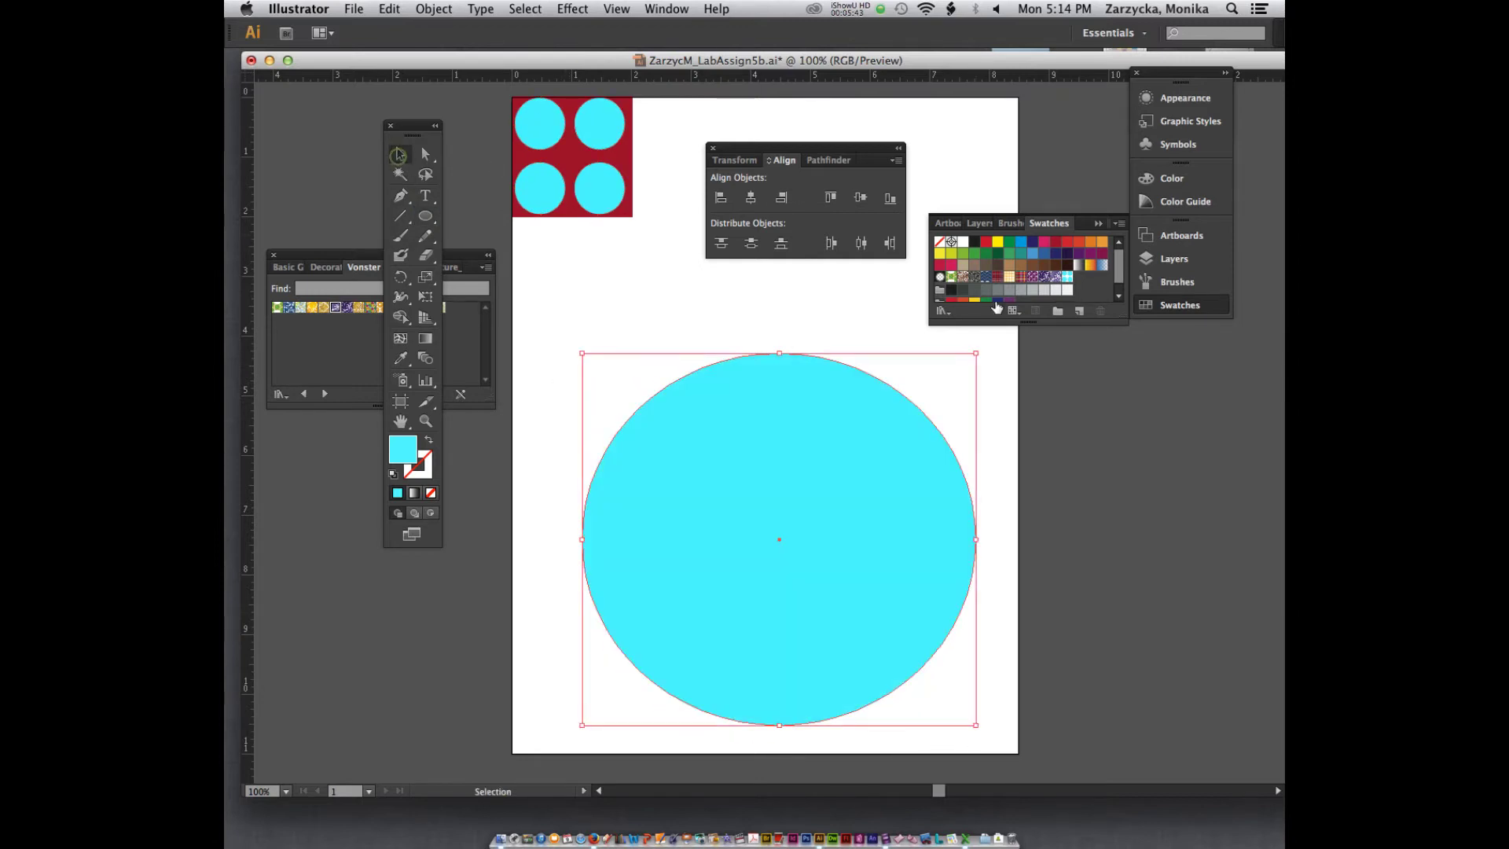
click(1068, 278)
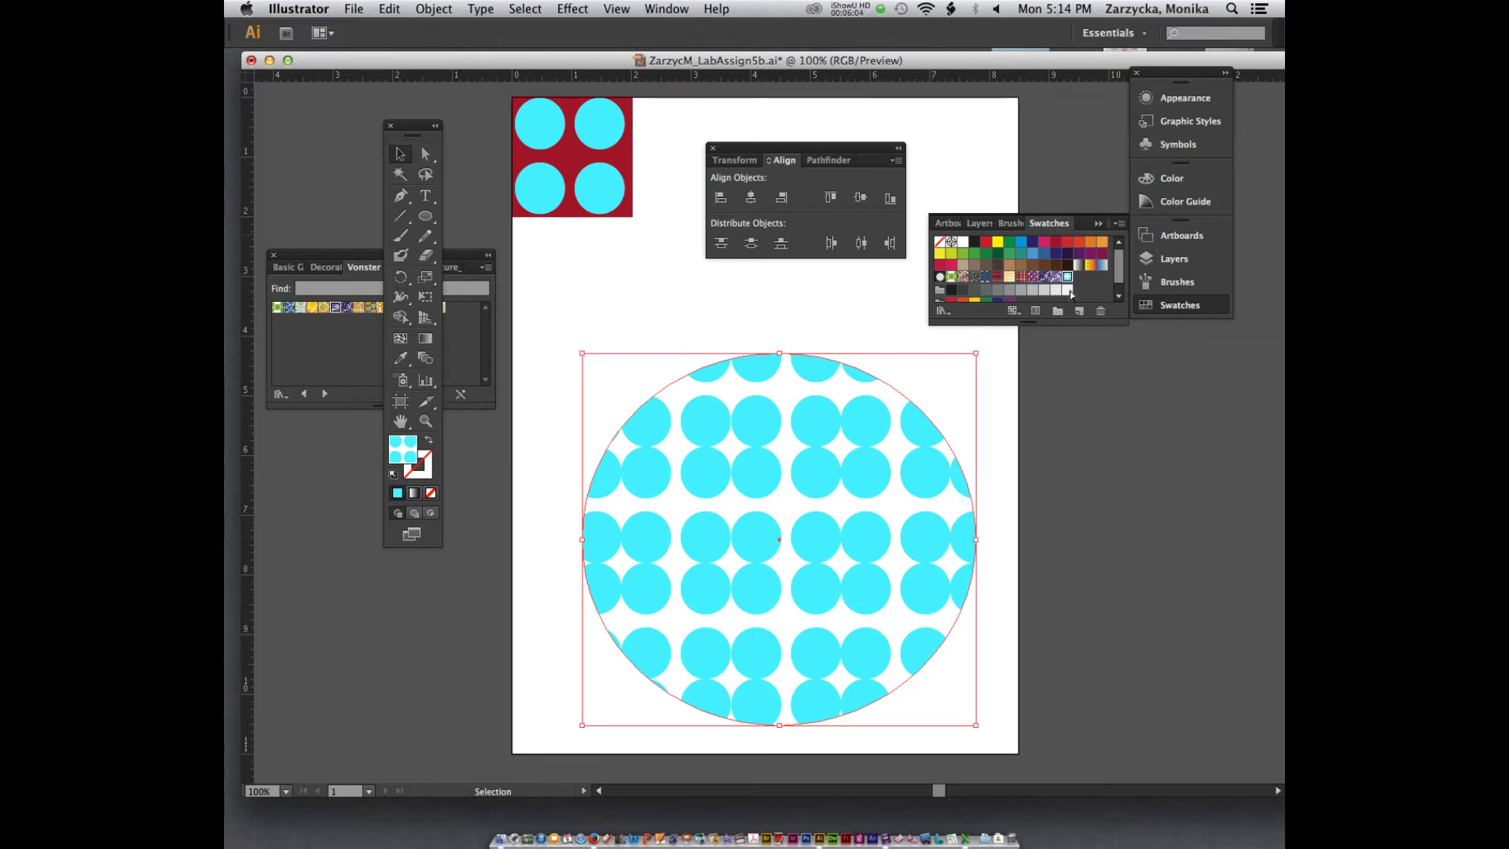
key(super+z)
key(super+z)
click(1171, 307)
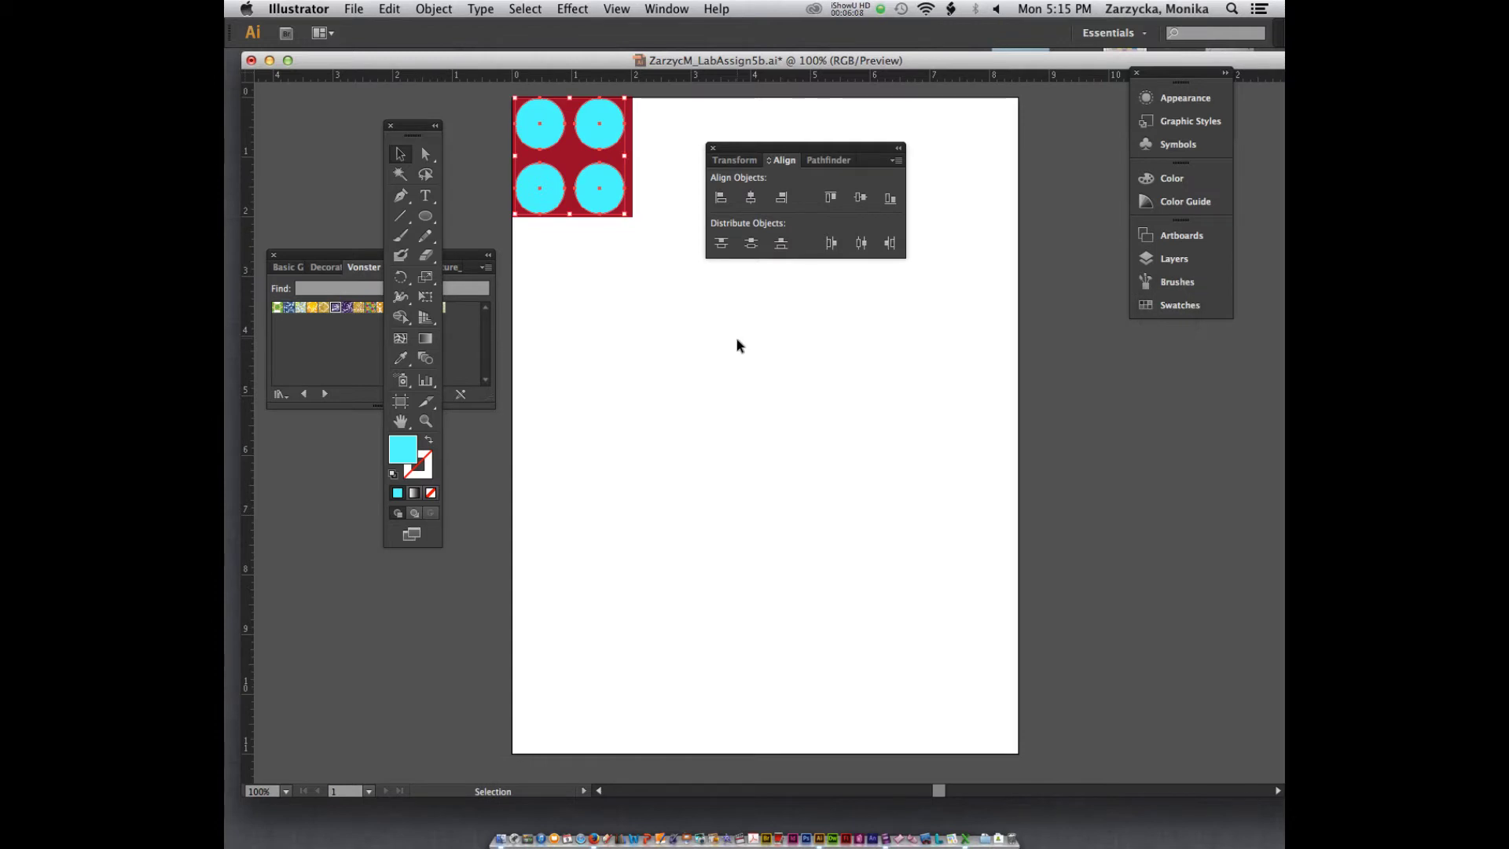
- Unlock Layer 1 and add the whole tile, red square included, as a pattern swatch
click(1187, 259)
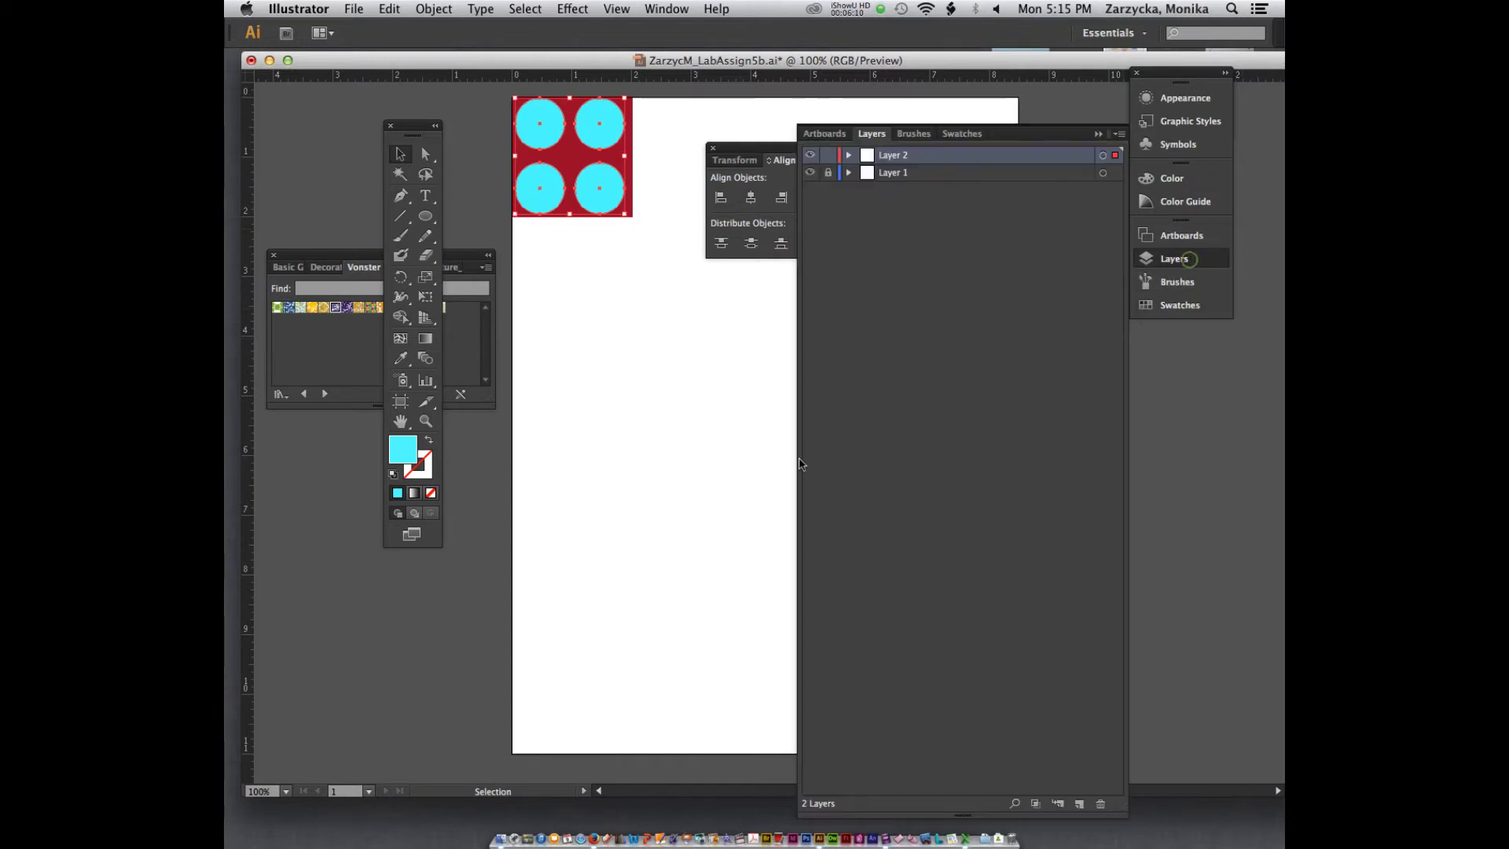
click(827, 173)
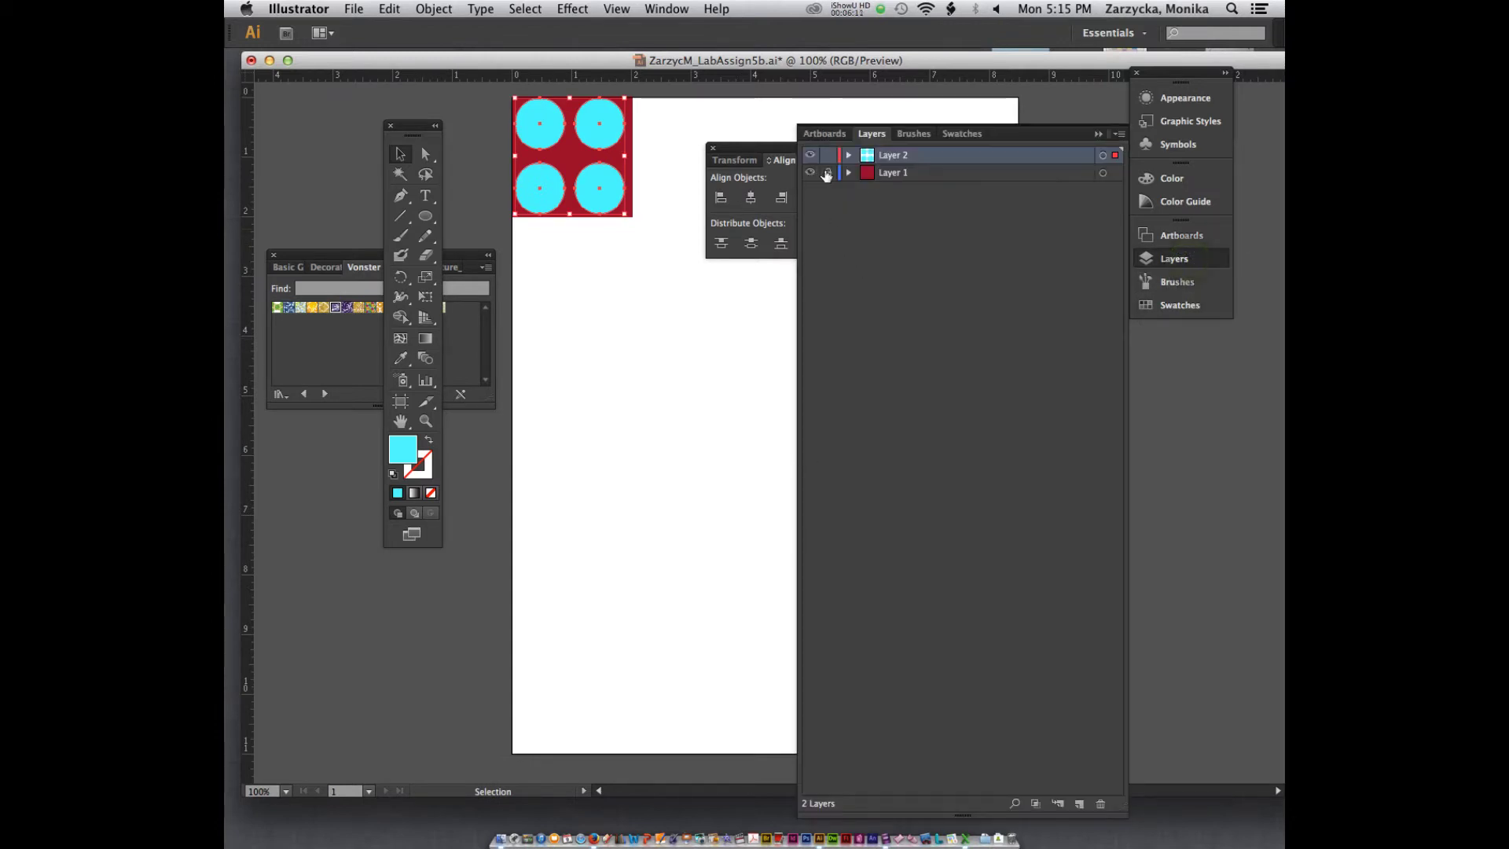
click(723, 337)
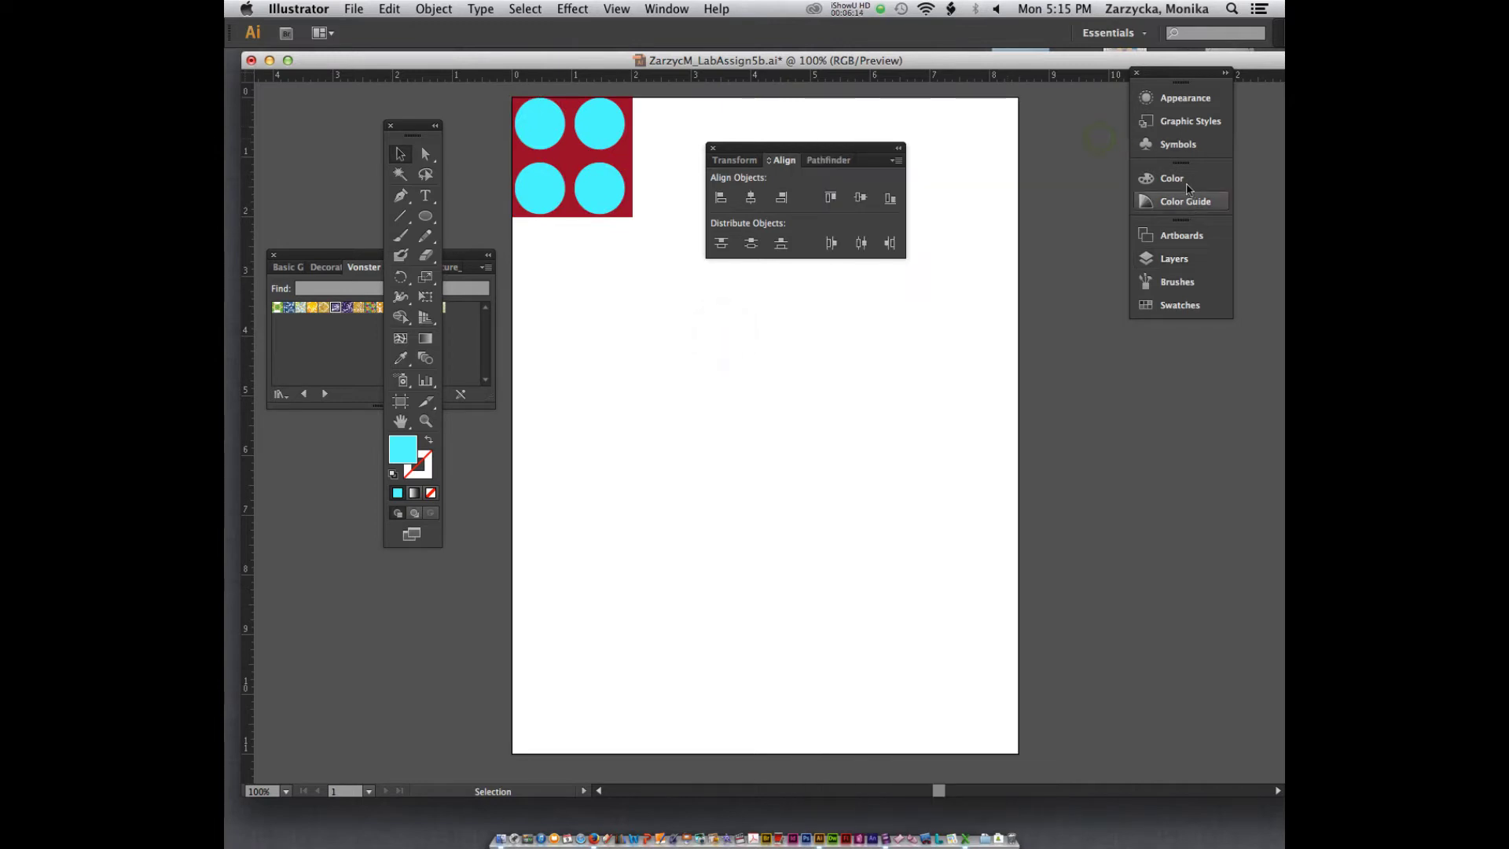
click(1173, 307)
drag(646, 227, 466, 103)
click(540, 122)
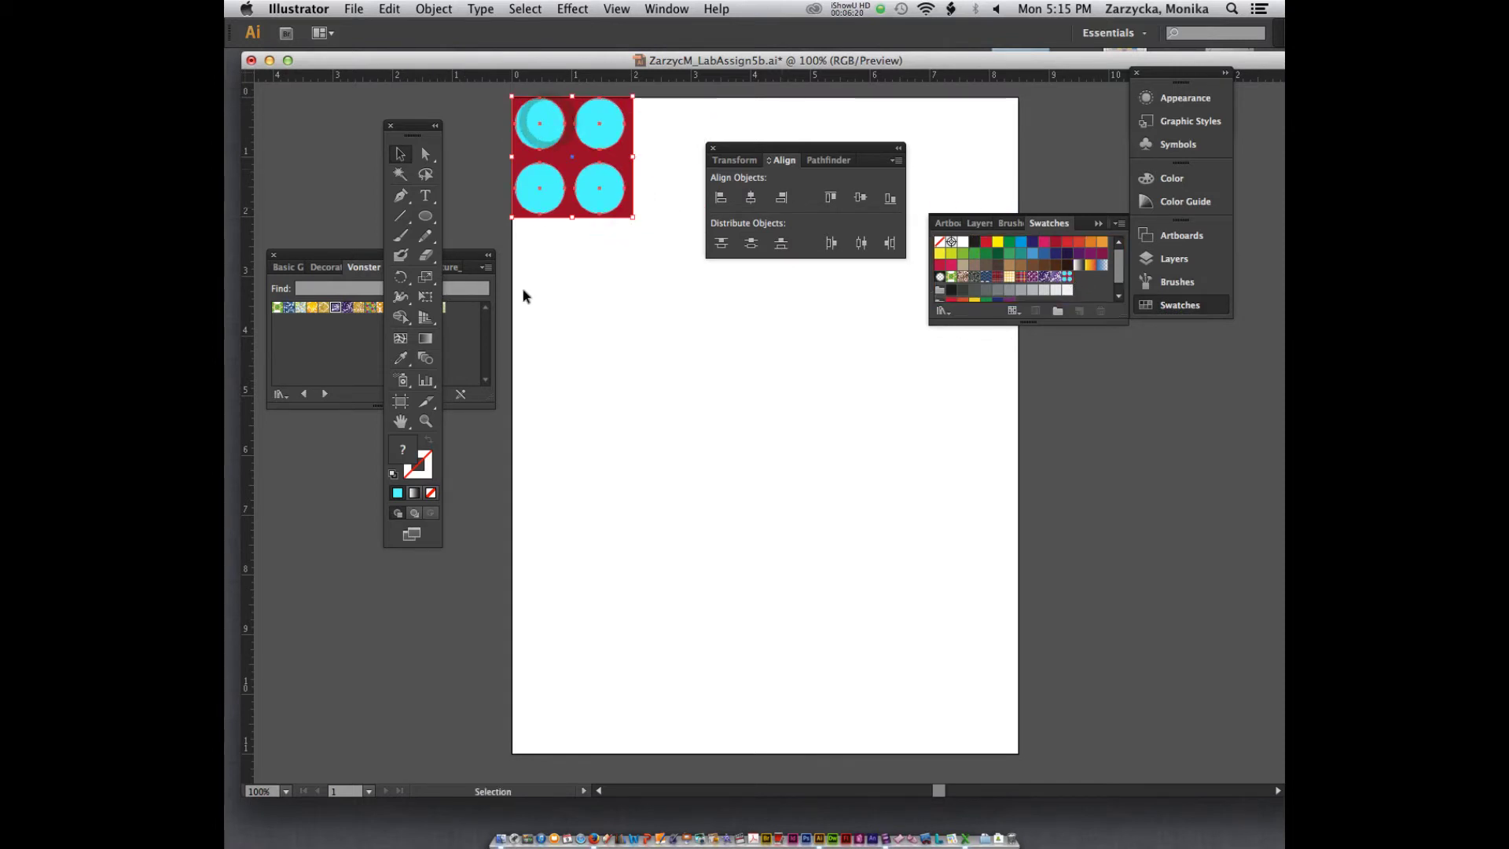
- Draw a circle below the tile, fill it with the new pattern and stretch it into a large oval
click(425, 215)
drag(637, 361, 910, 635)
click(1067, 277)
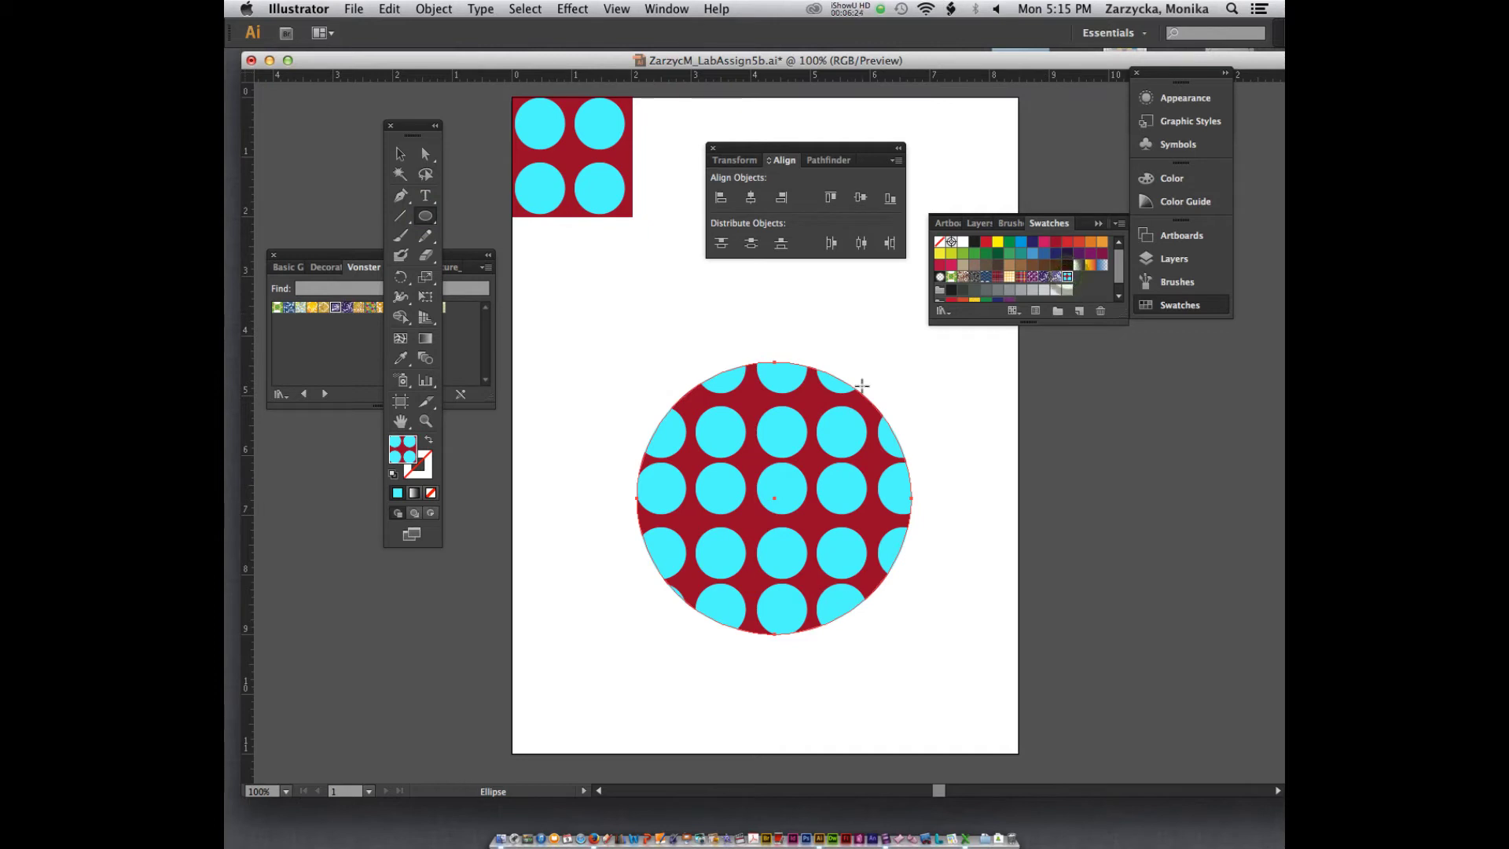
click(400, 154)
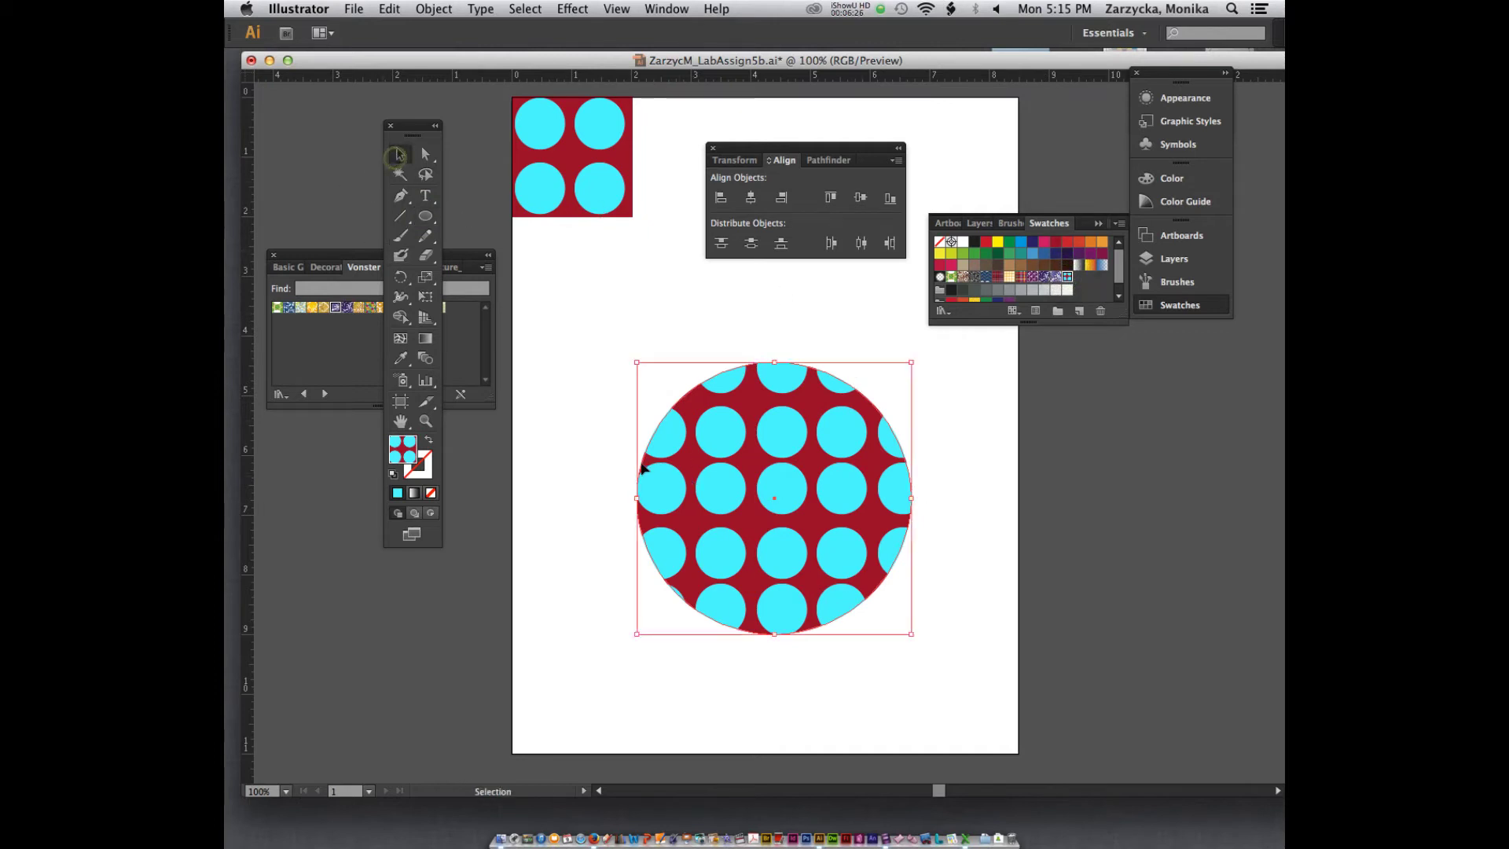
drag(635, 498, 566, 498)
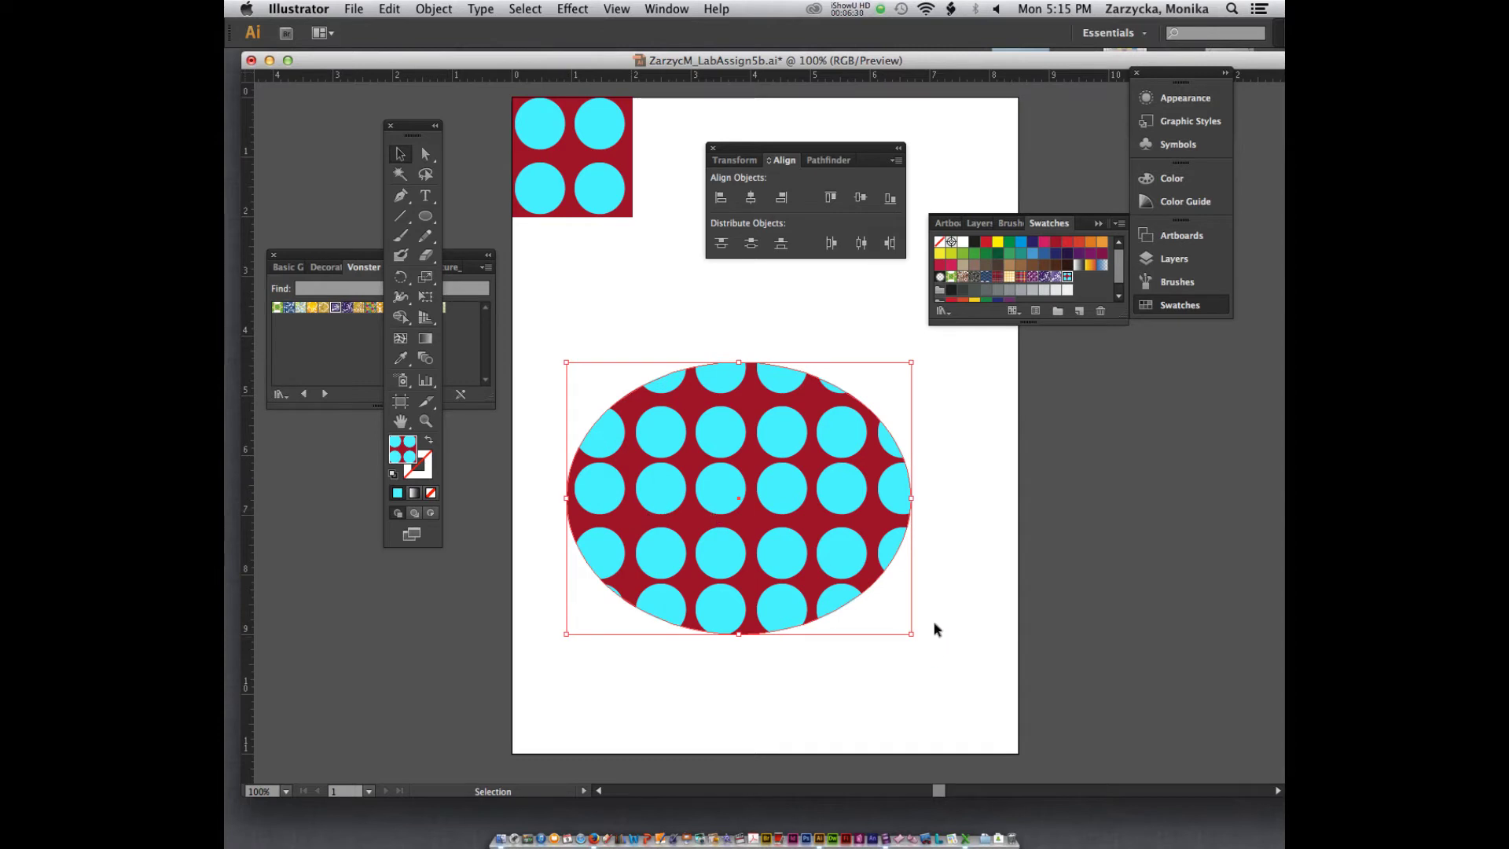
drag(911, 633, 987, 690)
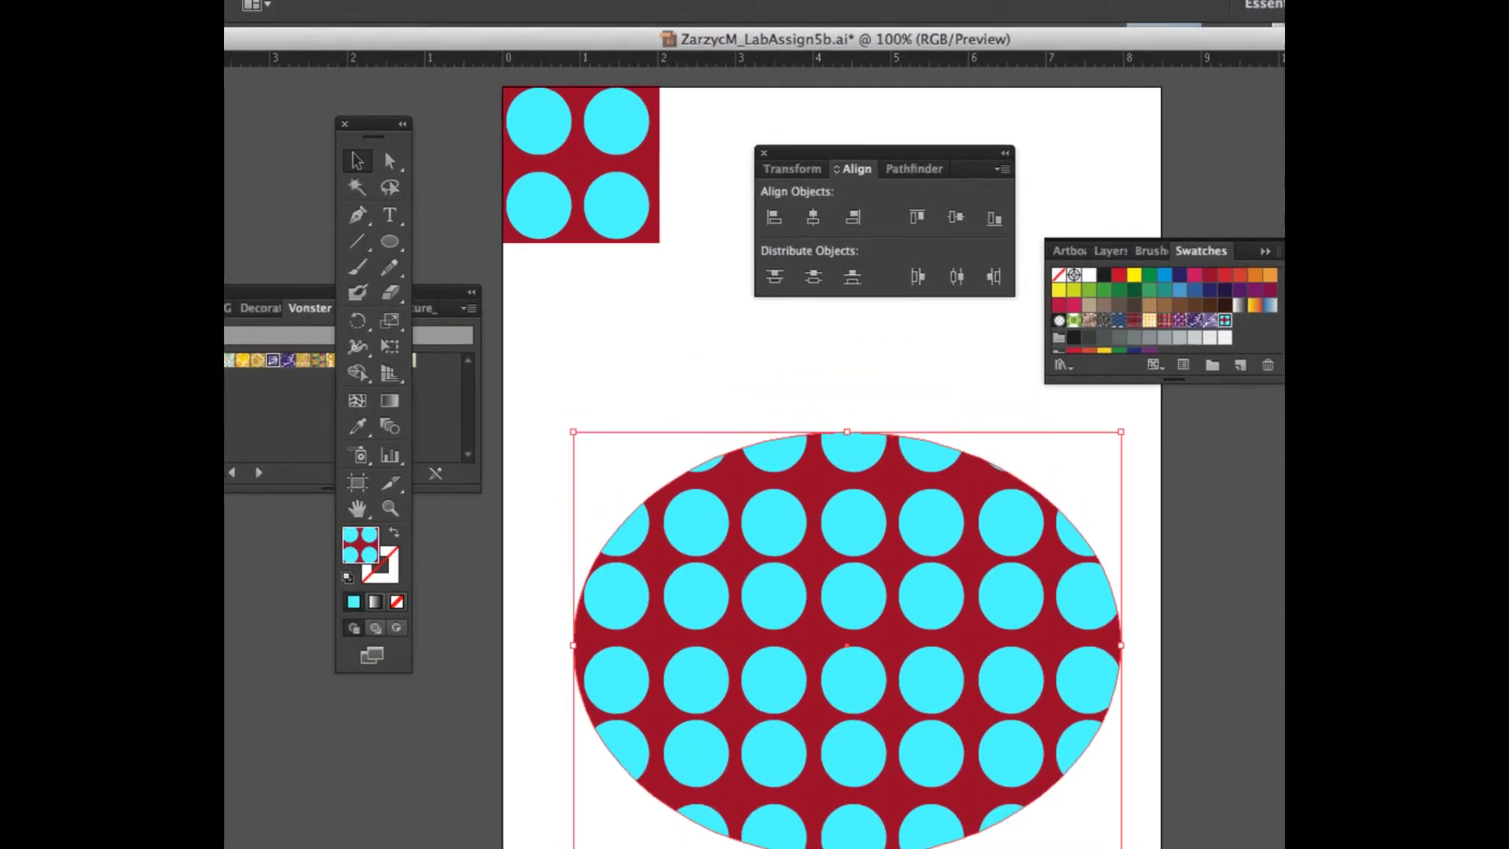
- Select the red square and drag horizontal and vertical guides from the rulers to its centre
drag(629, 14, 680, 9)
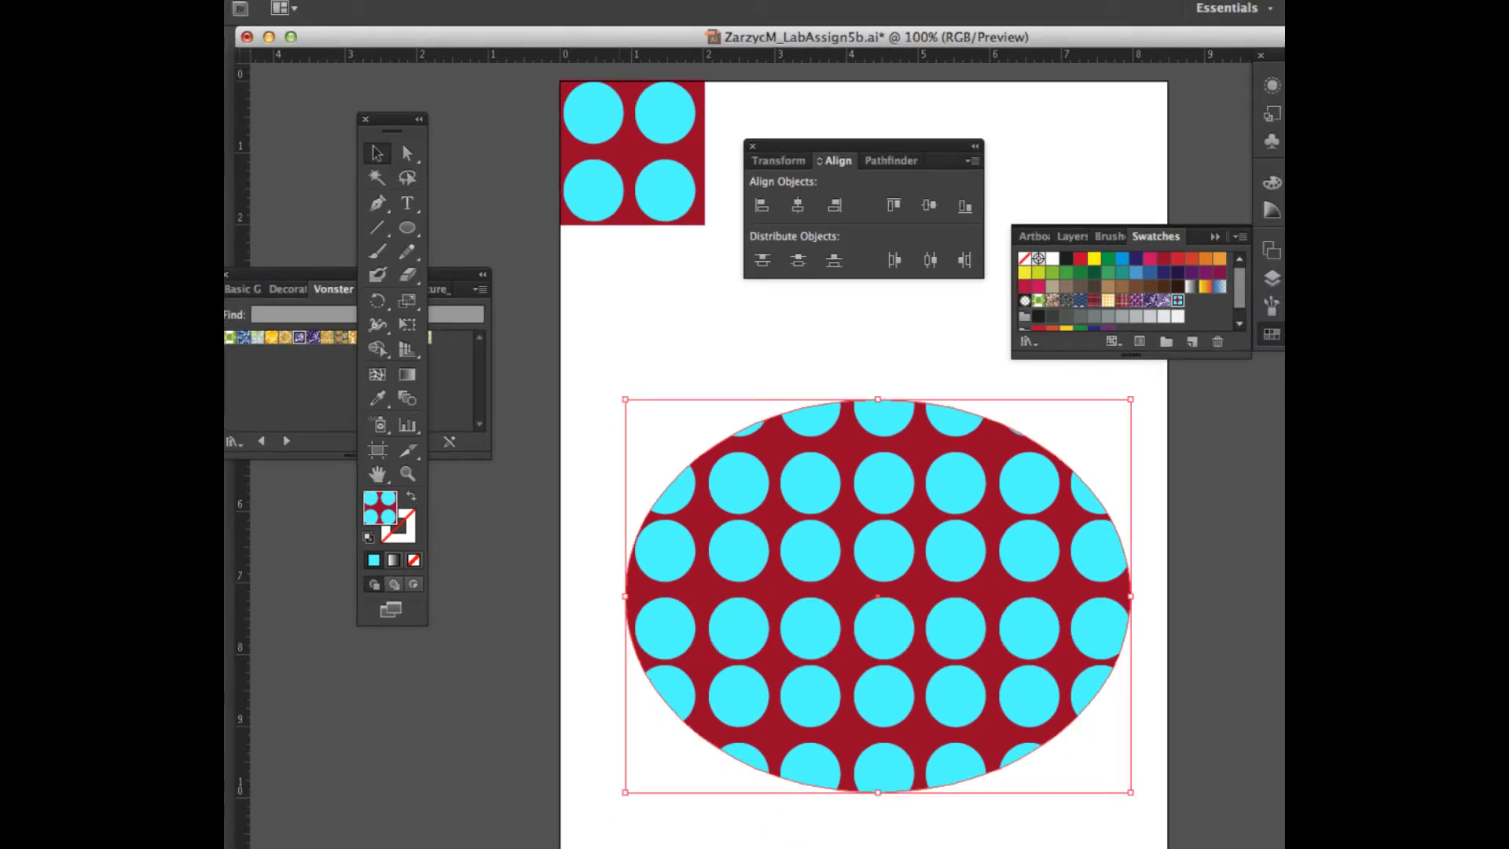
click(631, 153)
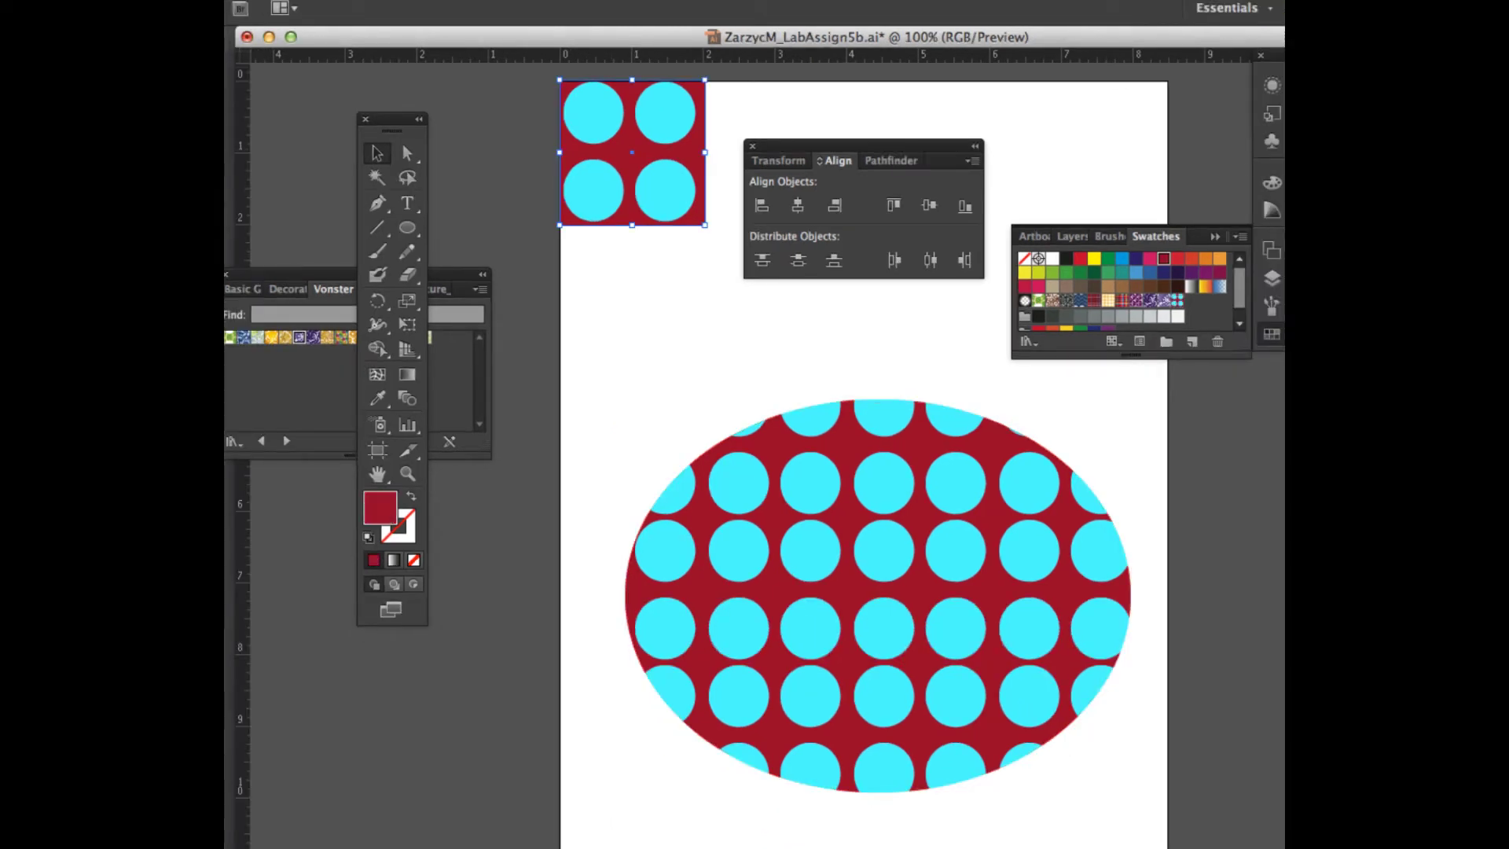
drag(632, 55, 631, 152)
drag(242, 153, 633, 153)
- Nudge the bottom-left cyan circle slightly up and right, then deselect it
click(594, 191)
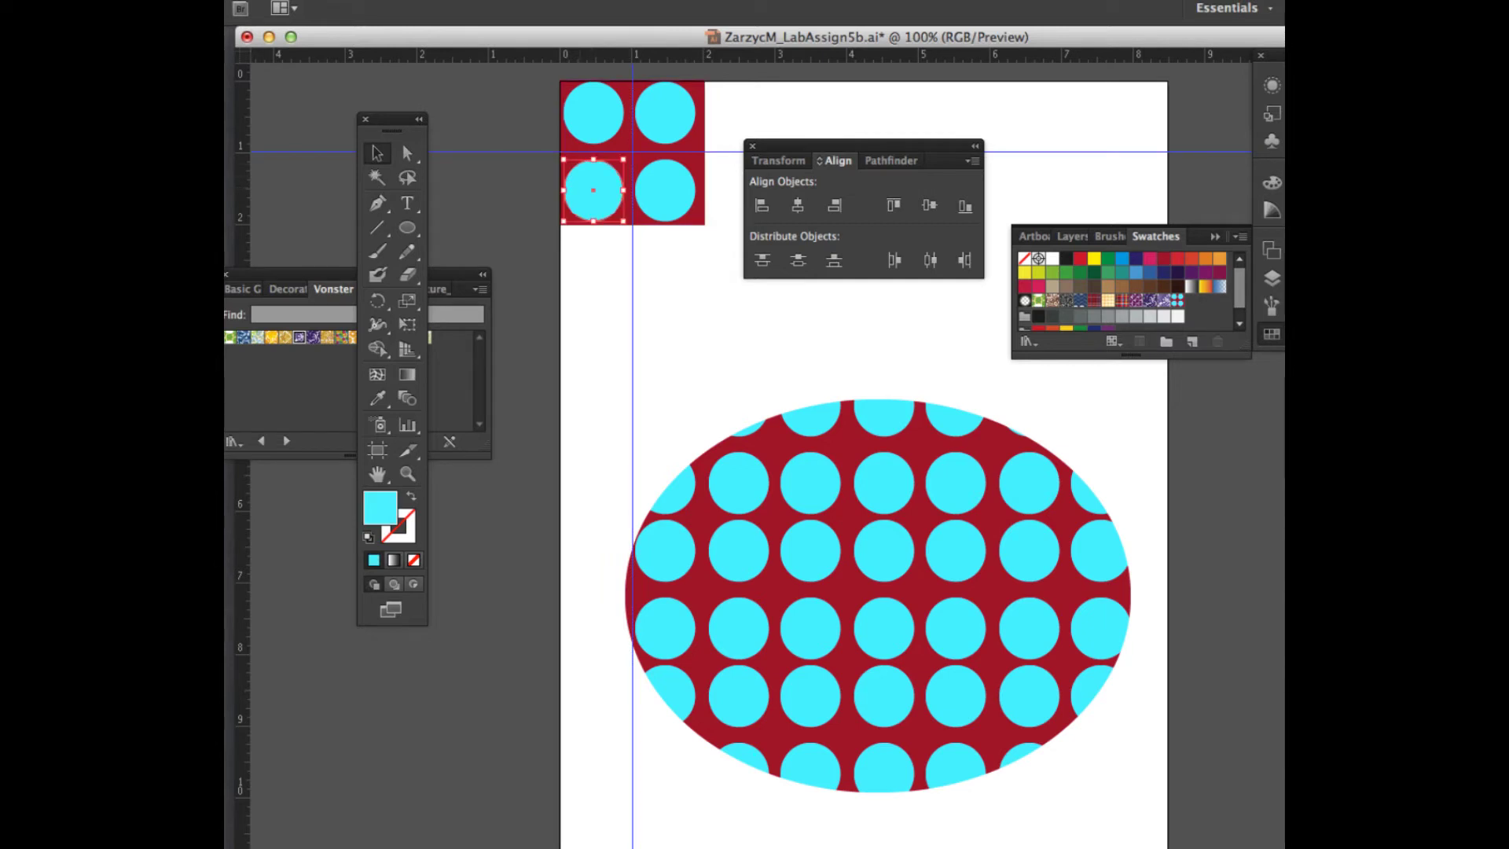
drag(594, 190, 597, 187)
key(super+shift+a)
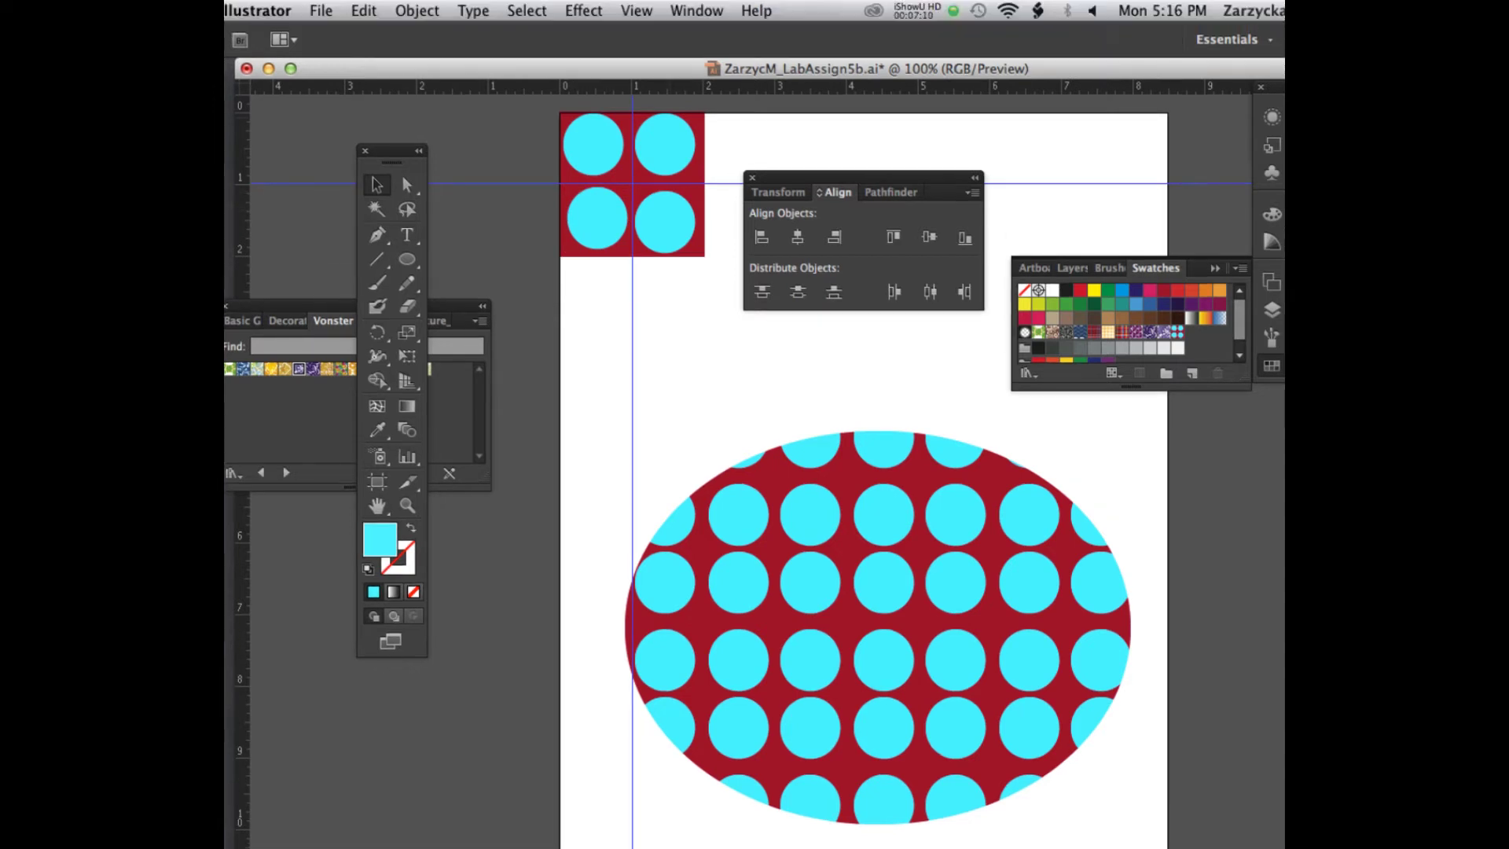
click(637, 11)
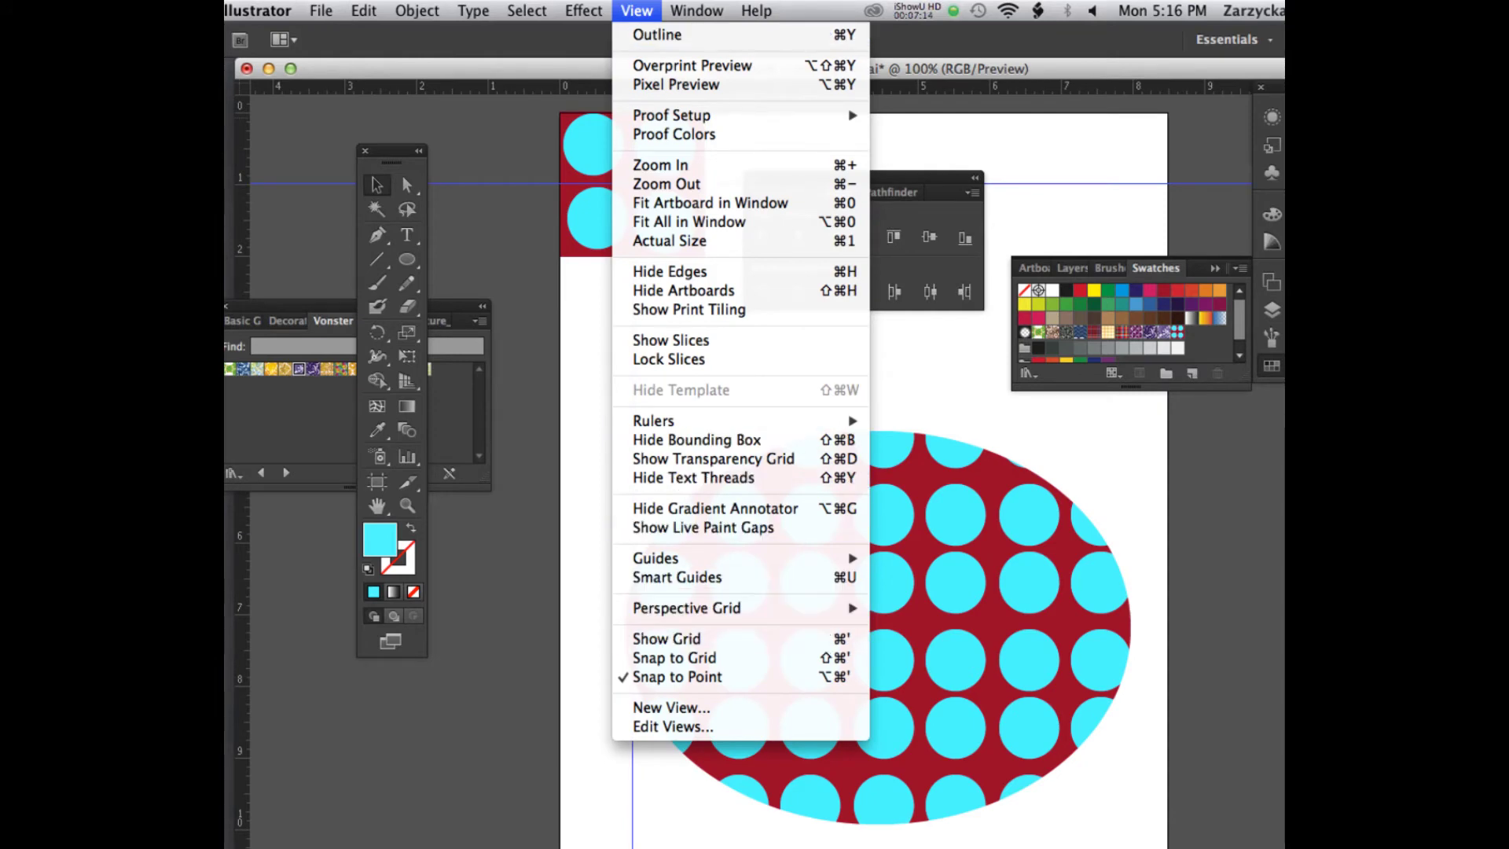
- Show the grid and move the dark red square from behind the dots to below them
key(super+apostrophe)
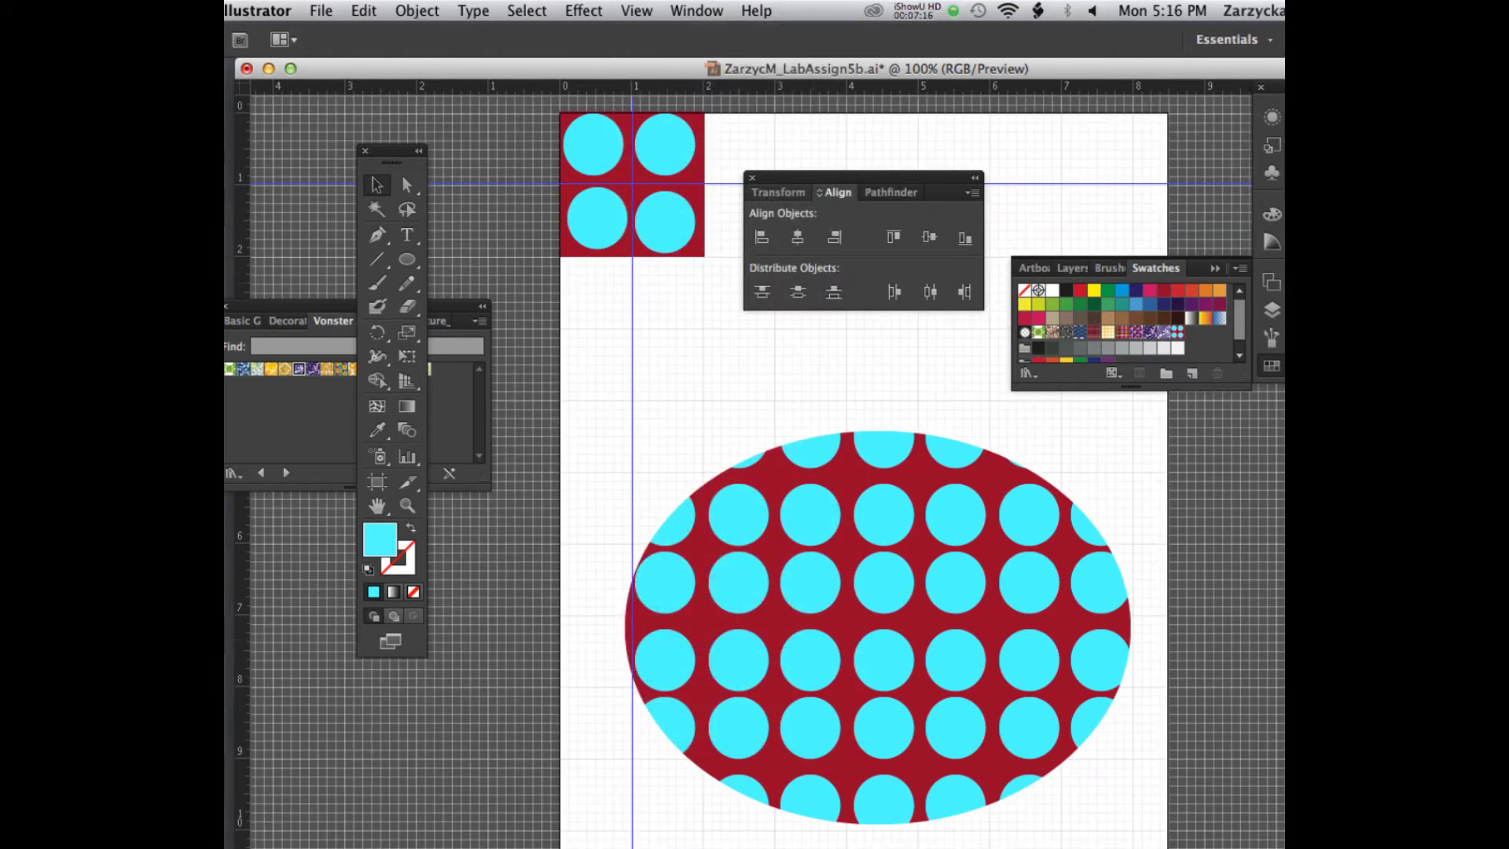
click(631, 183)
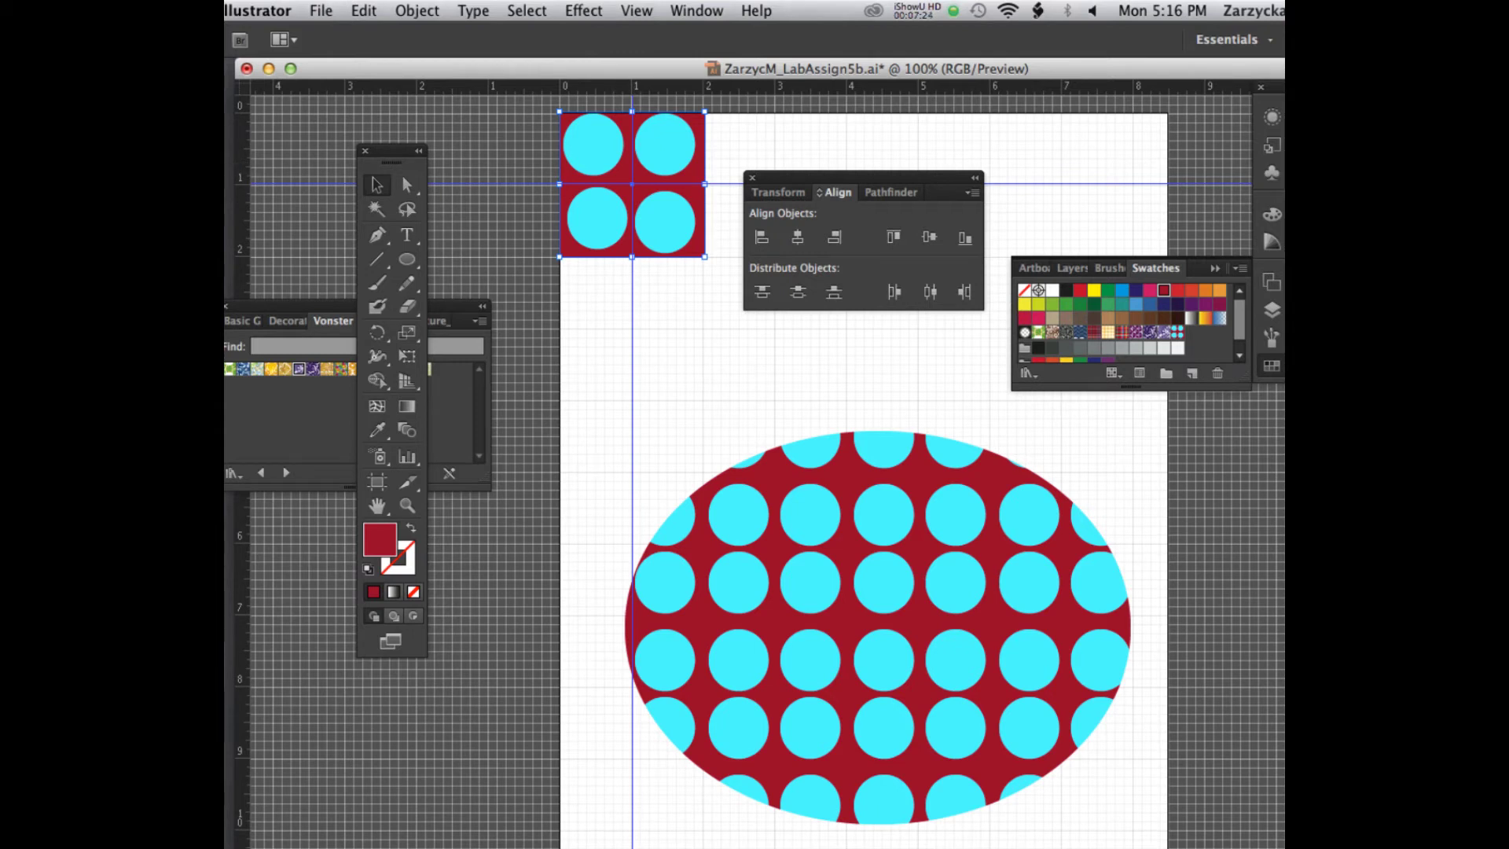
drag(632, 184, 646, 402)
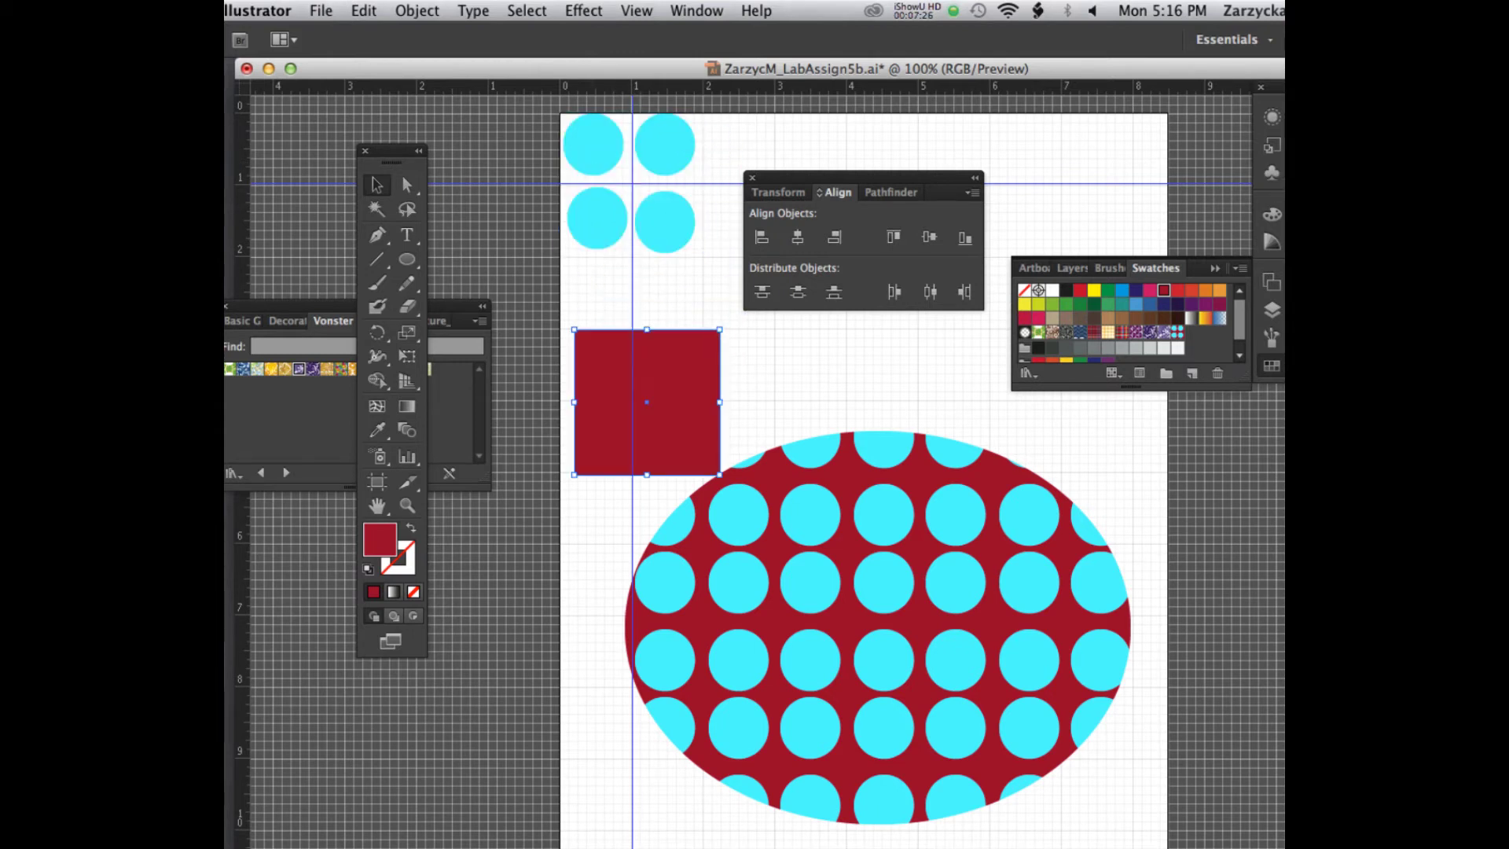
click(598, 218)
click(597, 218)
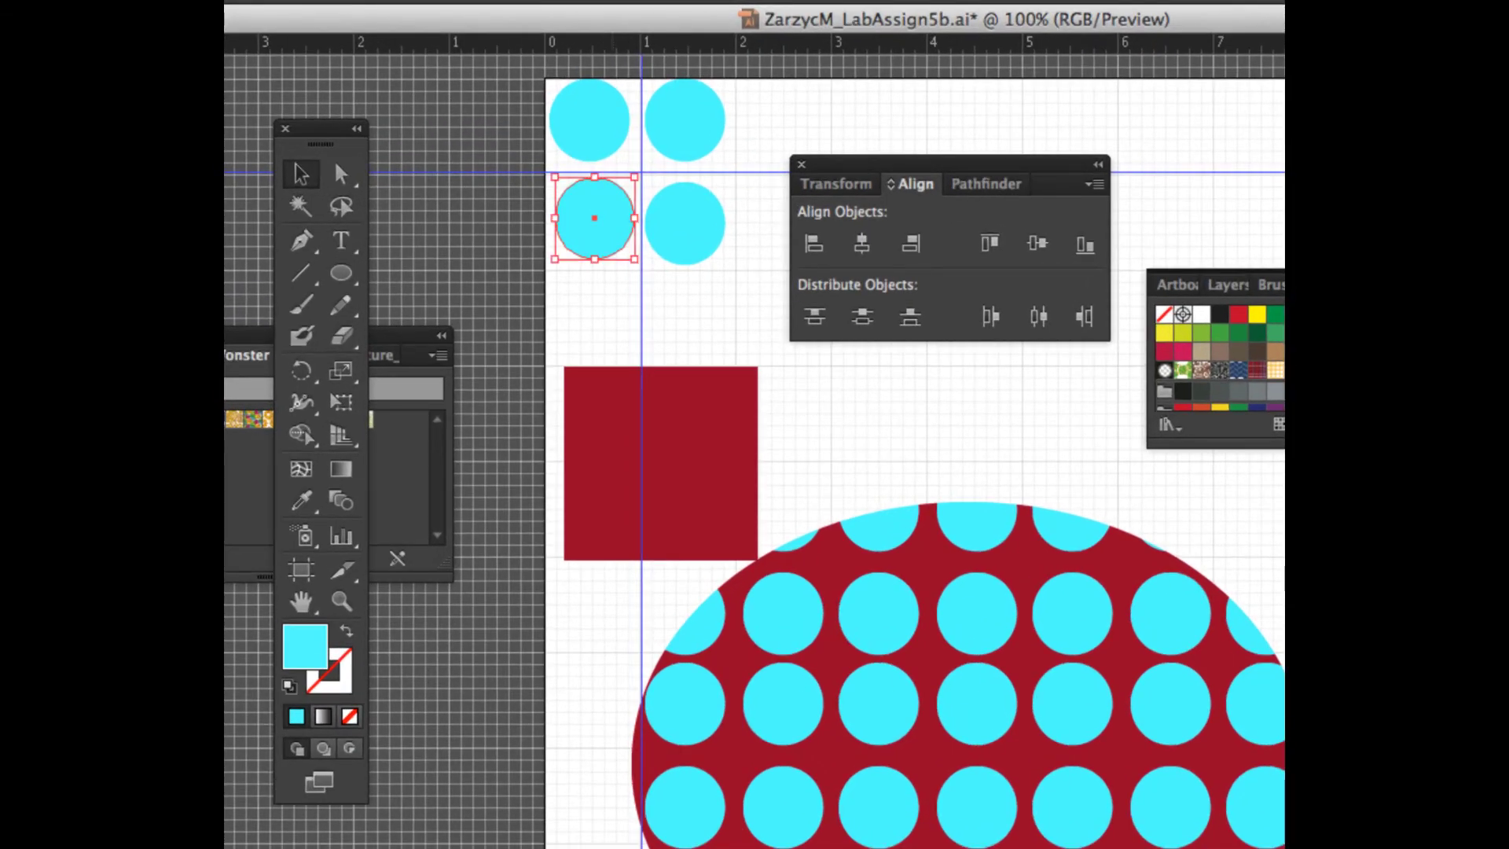
- Nudge the lower-right, lower-left and upper-left cyan circles roughly into place
drag(685, 223, 688, 219)
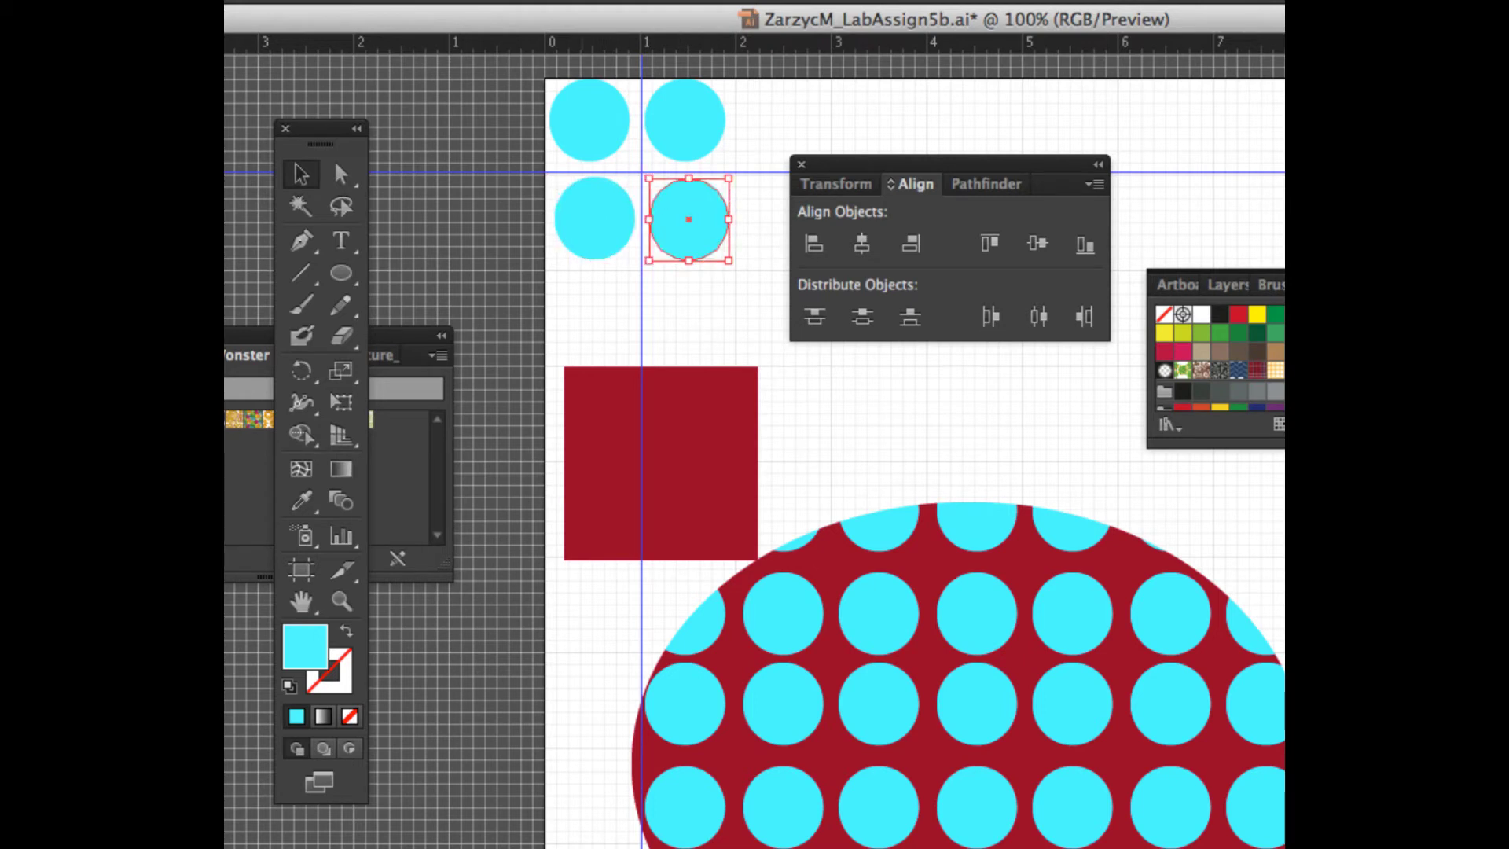
drag(586, 219, 583, 221)
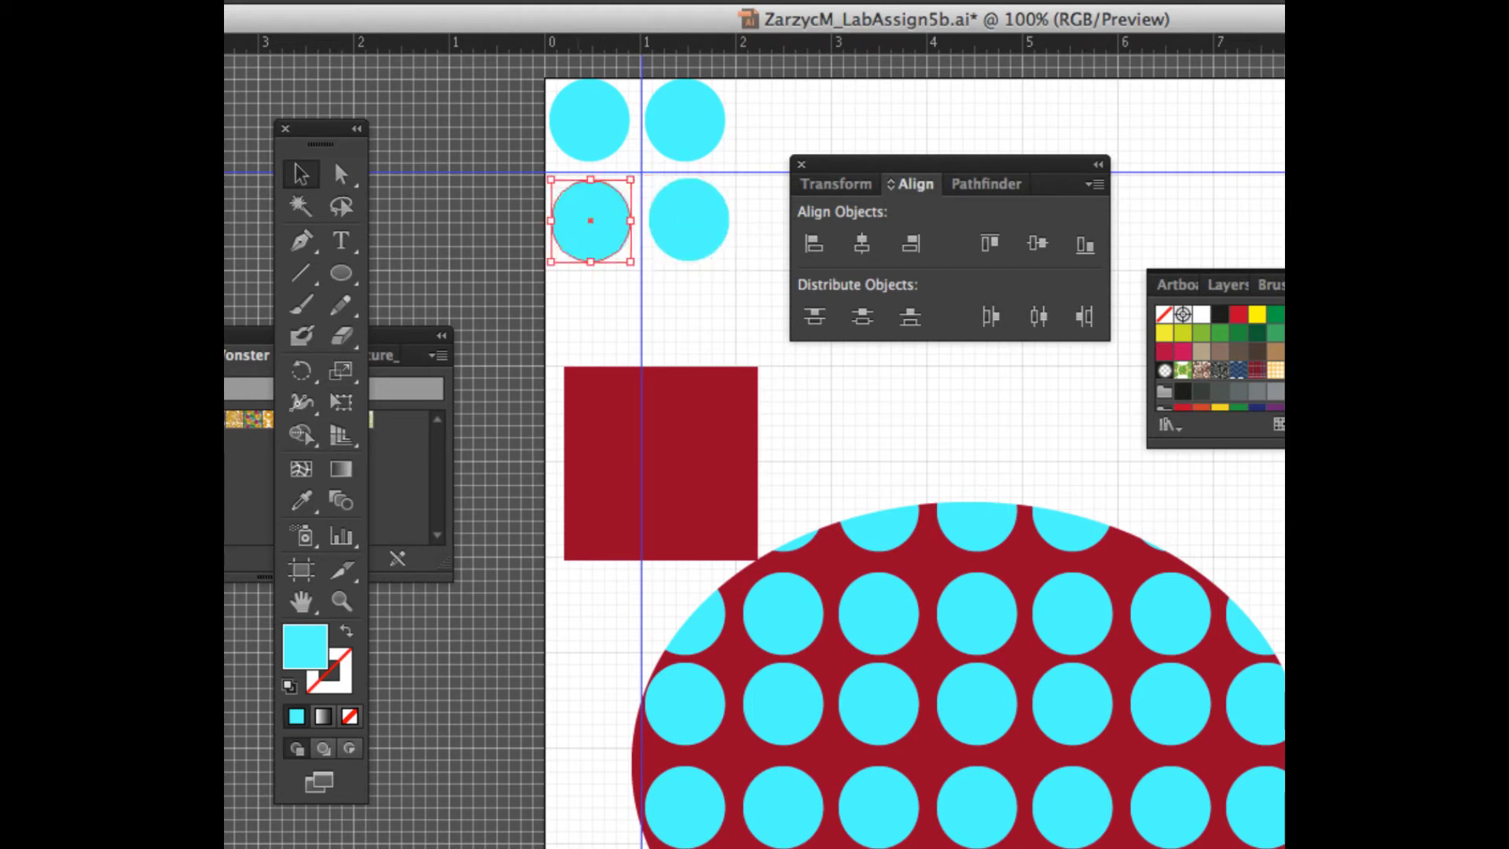
drag(594, 120, 596, 123)
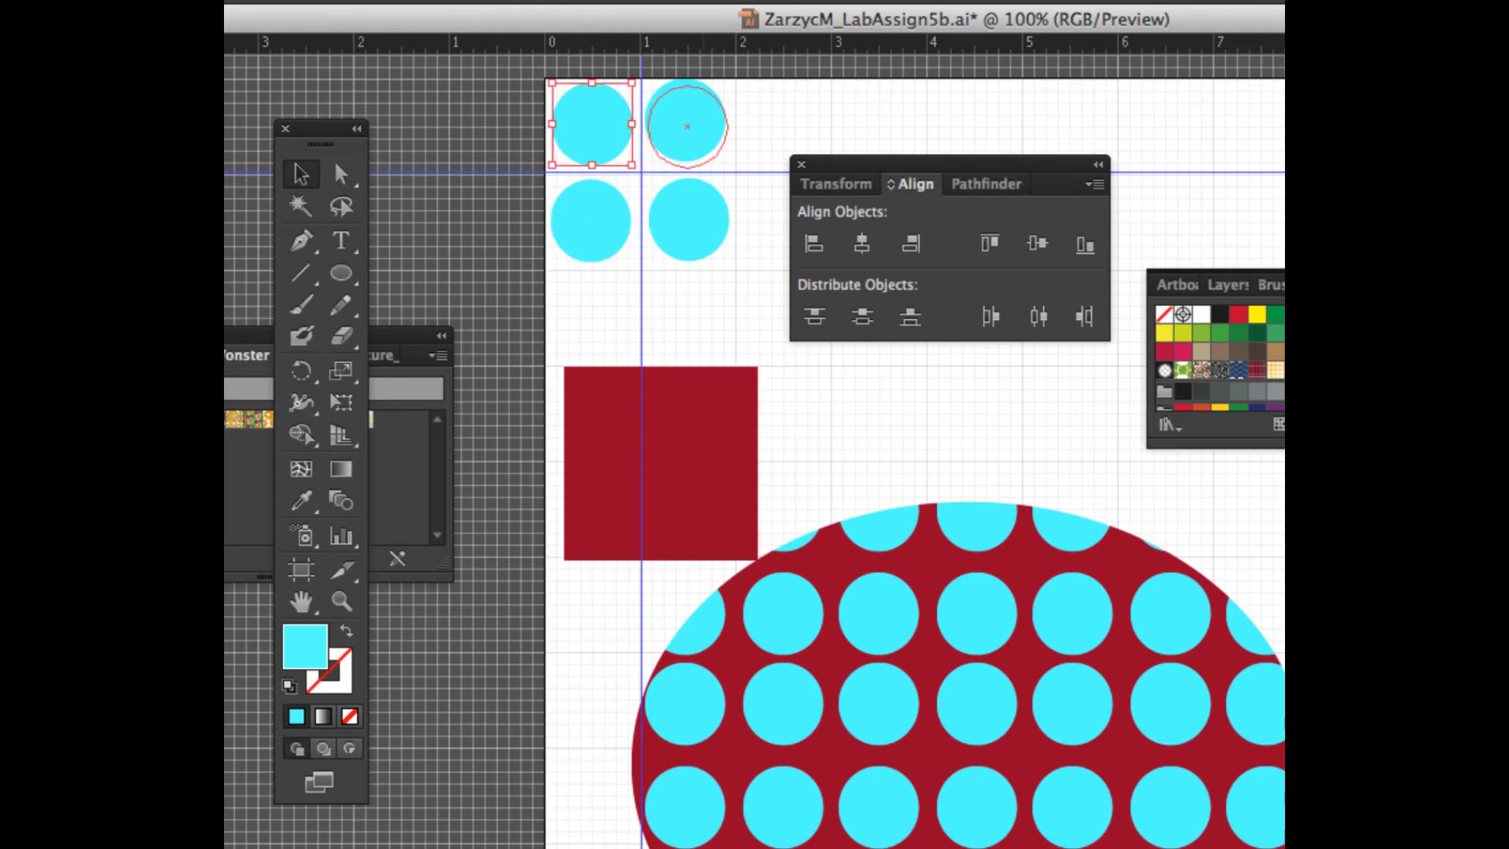
- Align the bottom edges of the two lower cyan circles
click(688, 126)
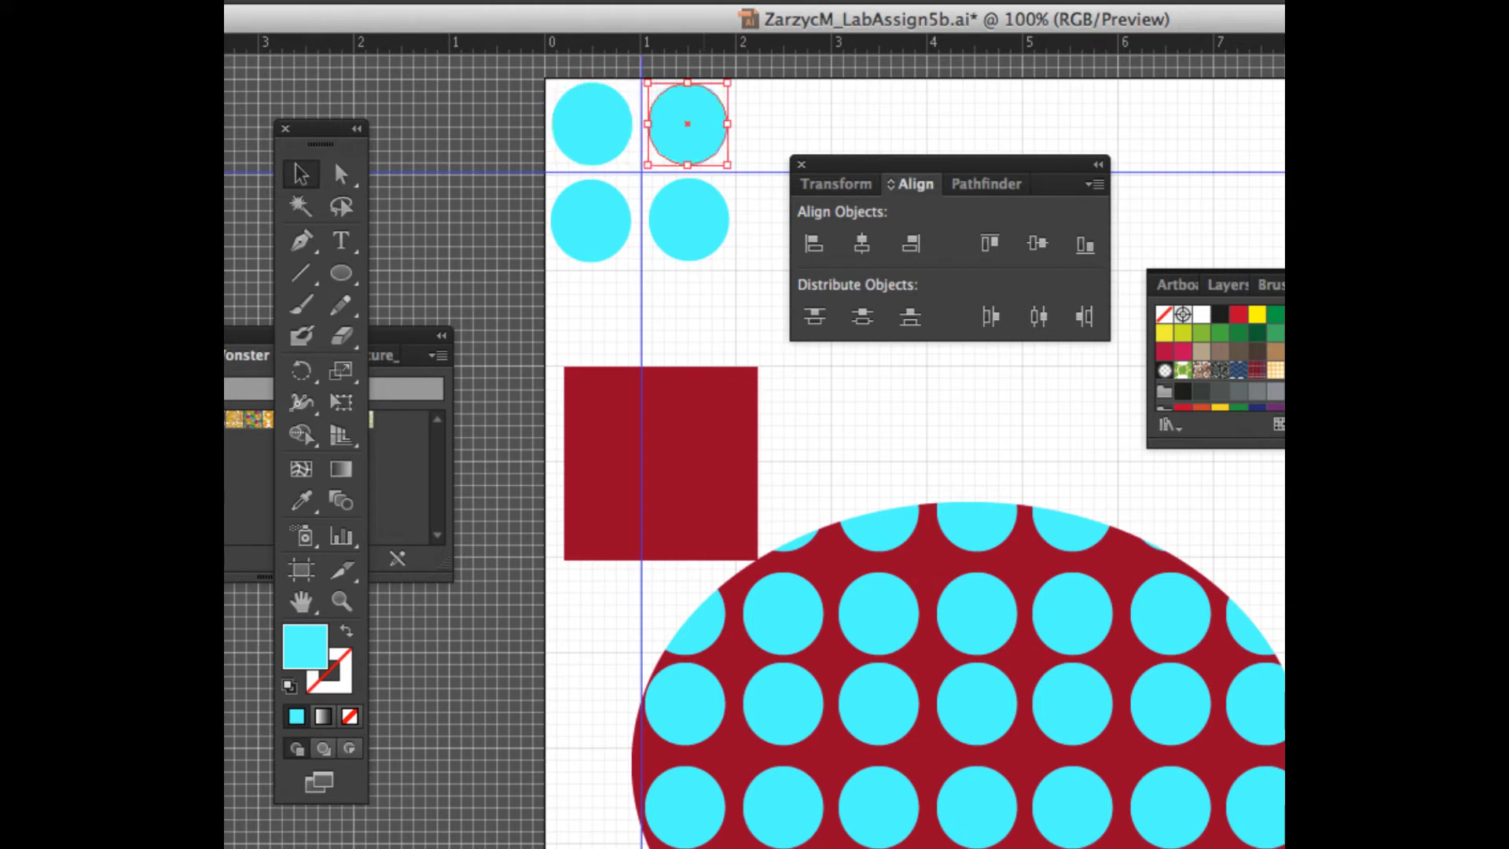
key(x)
click(593, 124)
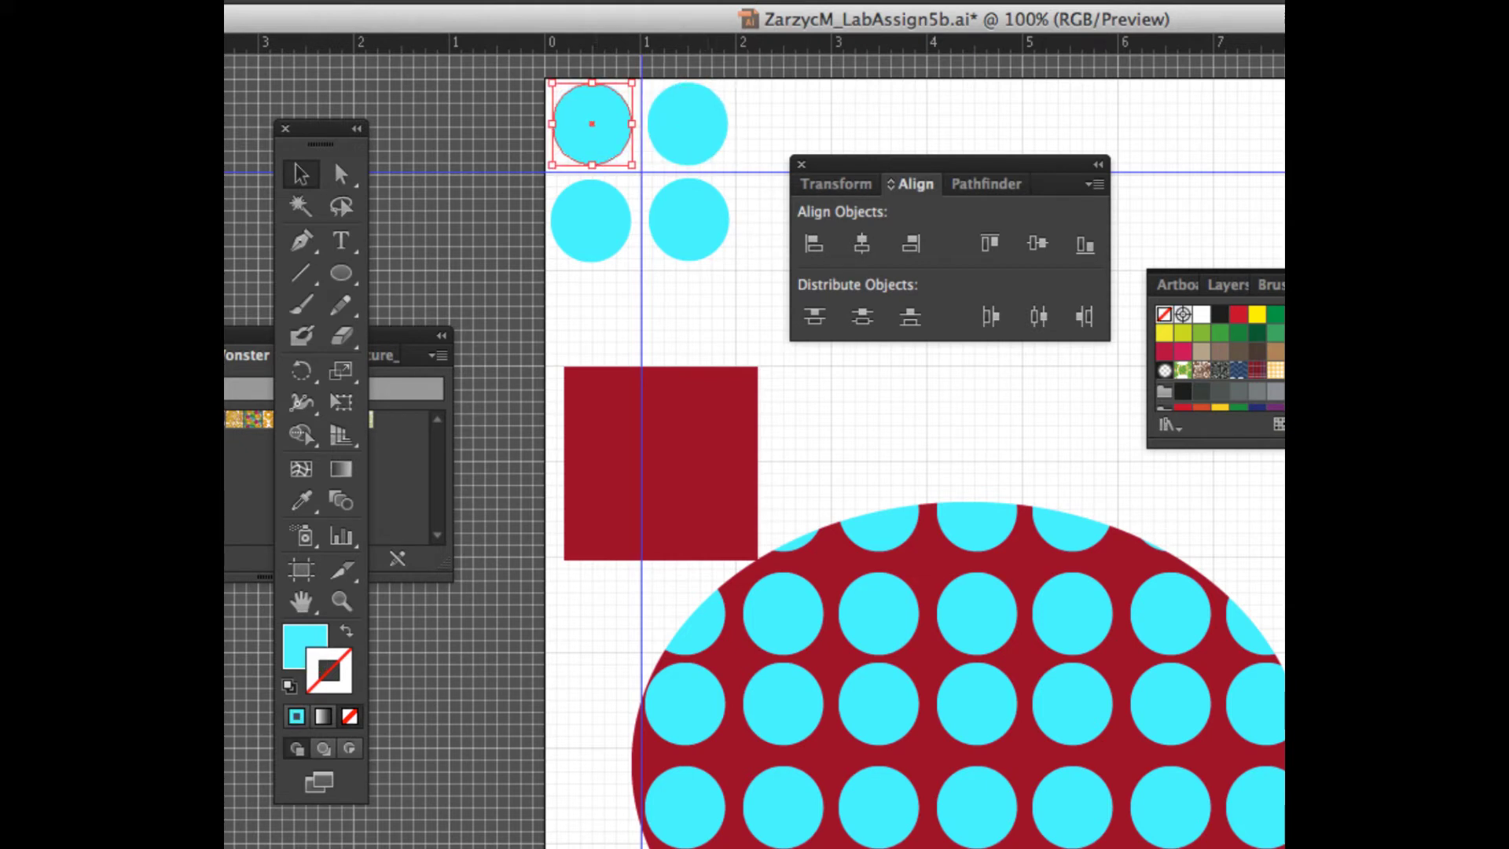
shift+click(690, 126)
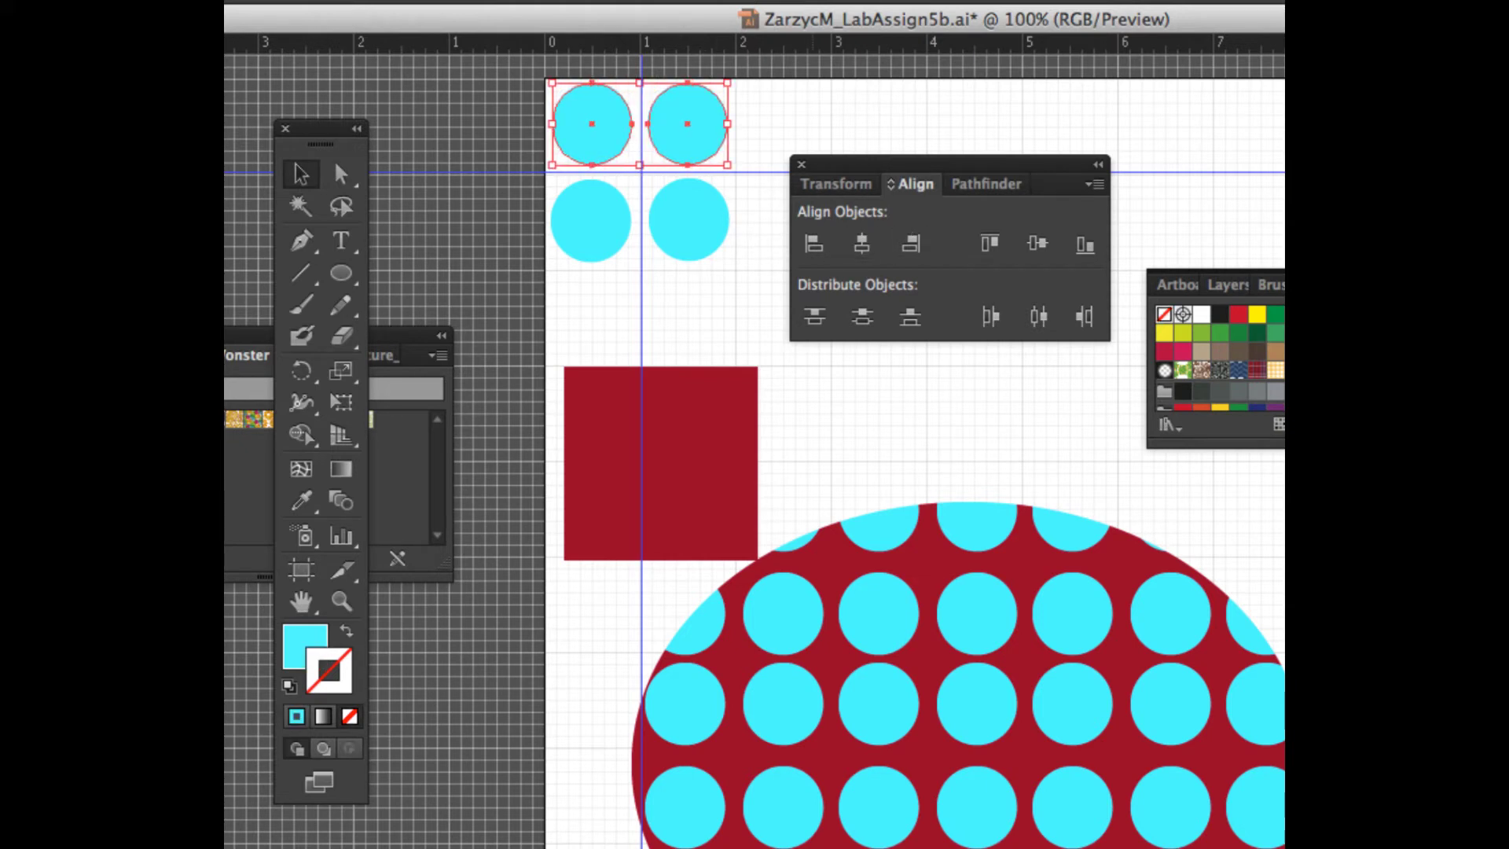
drag(591, 220, 596, 223)
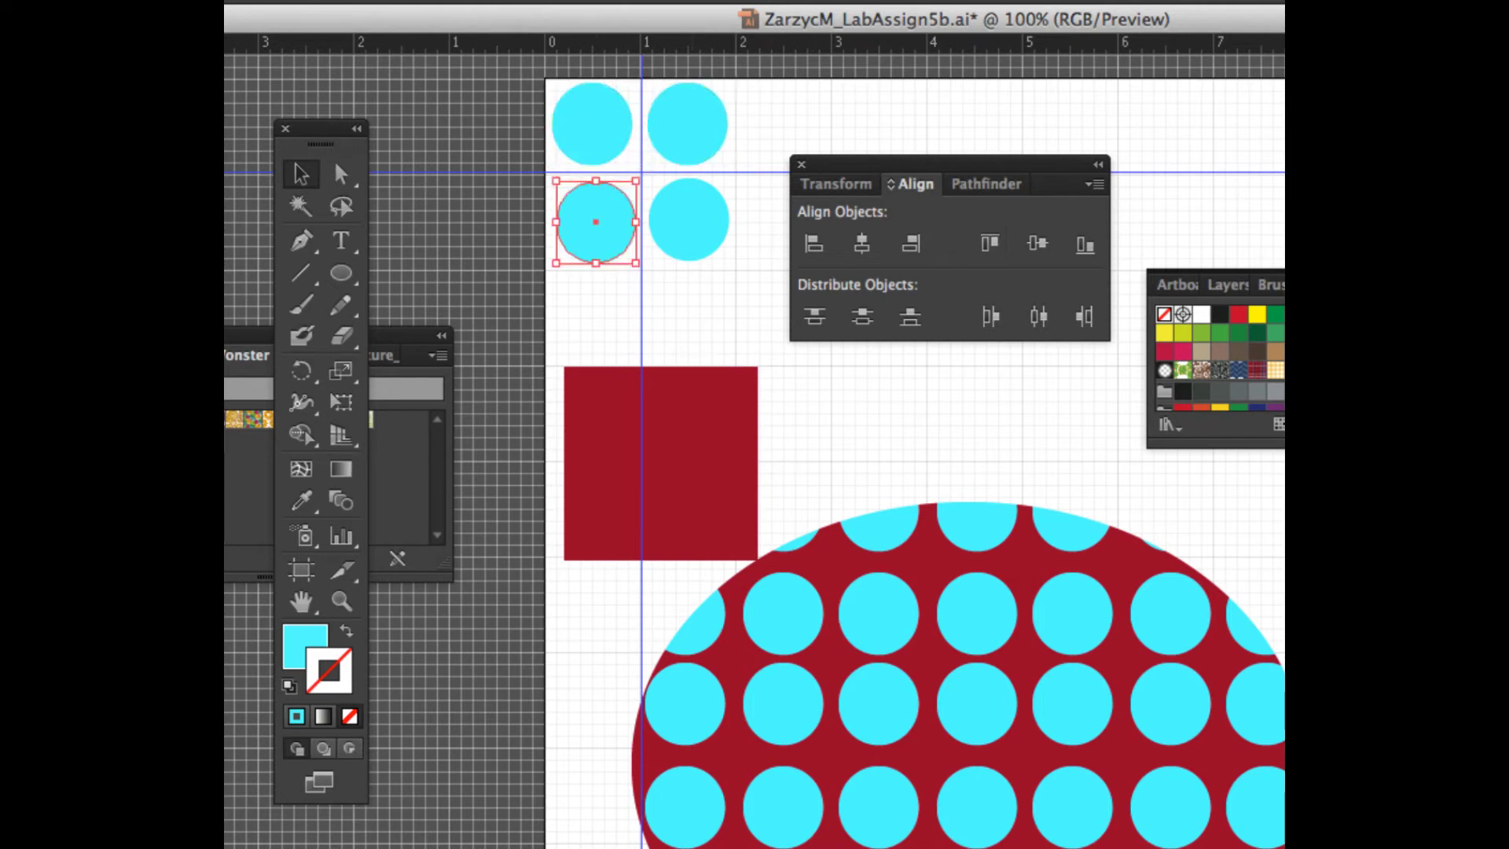
key(super+z)
shift+click(689, 220)
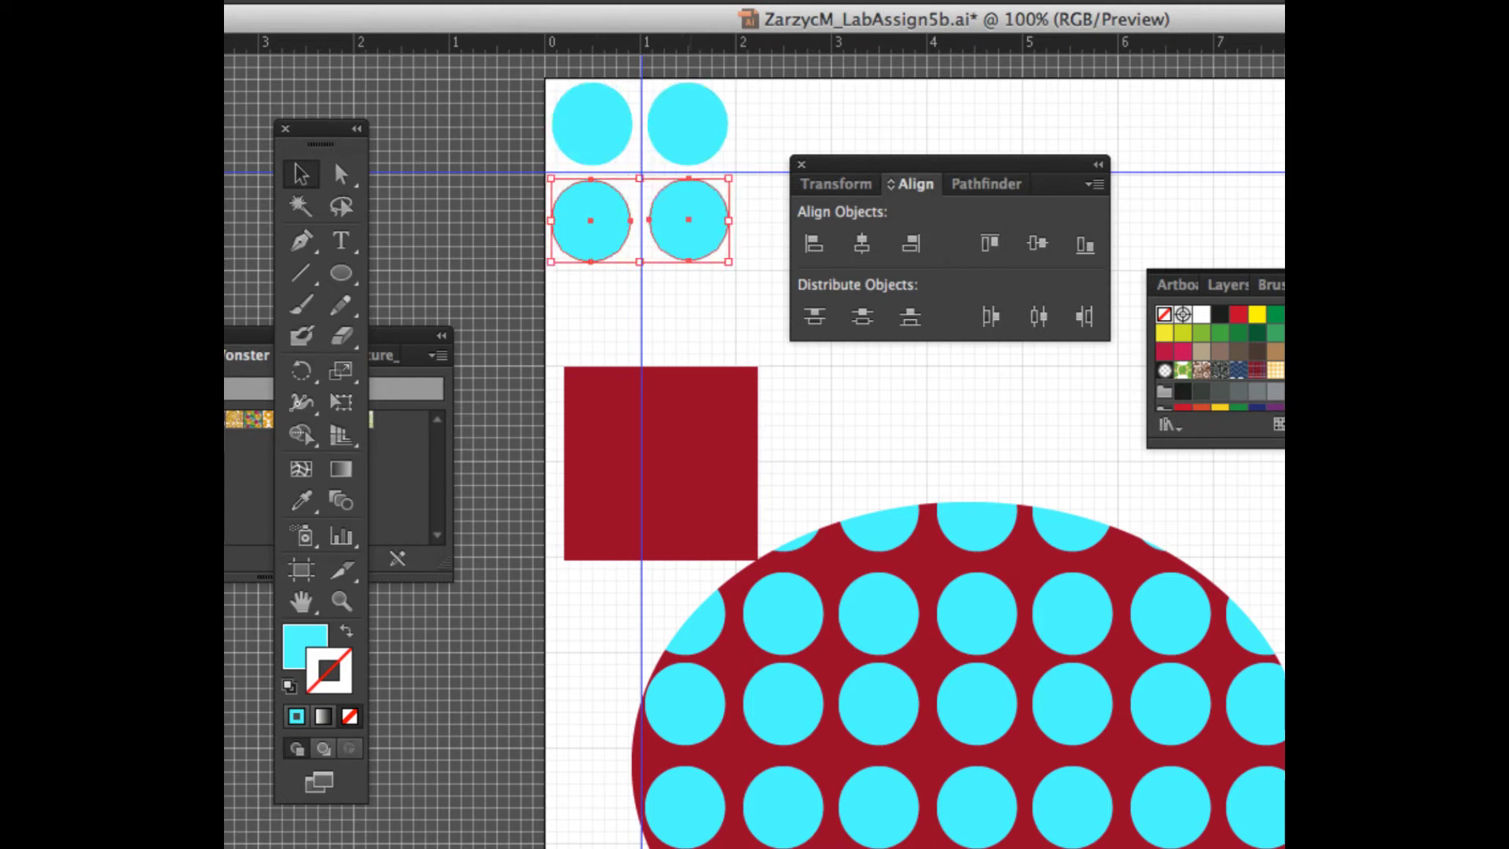
click(1084, 243)
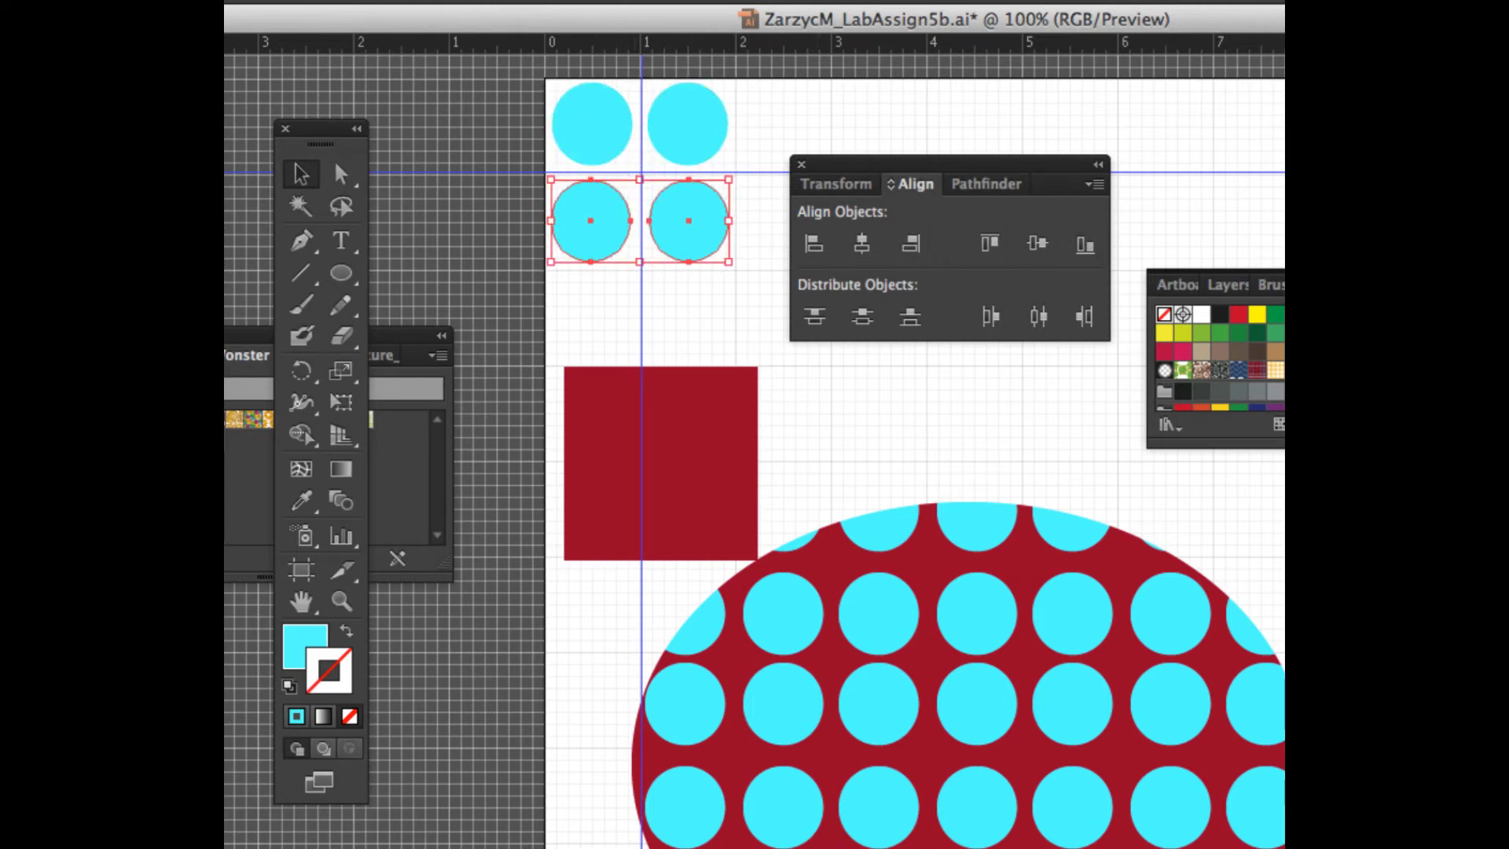
- Align the left and right circle columns, then move the dark red square back behind them
click(592, 124)
shift+click(591, 221)
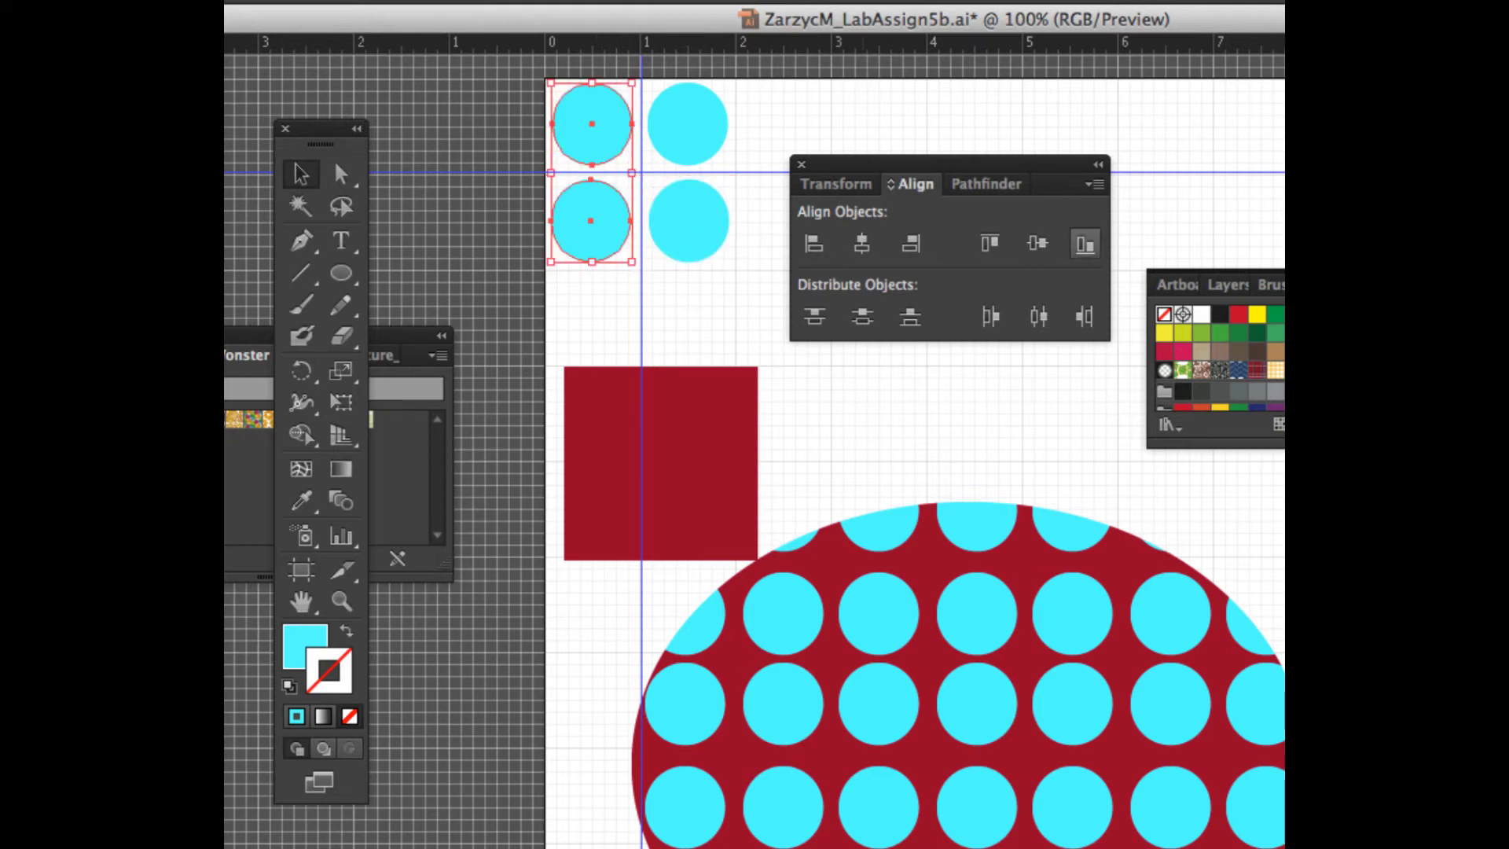
click(814, 243)
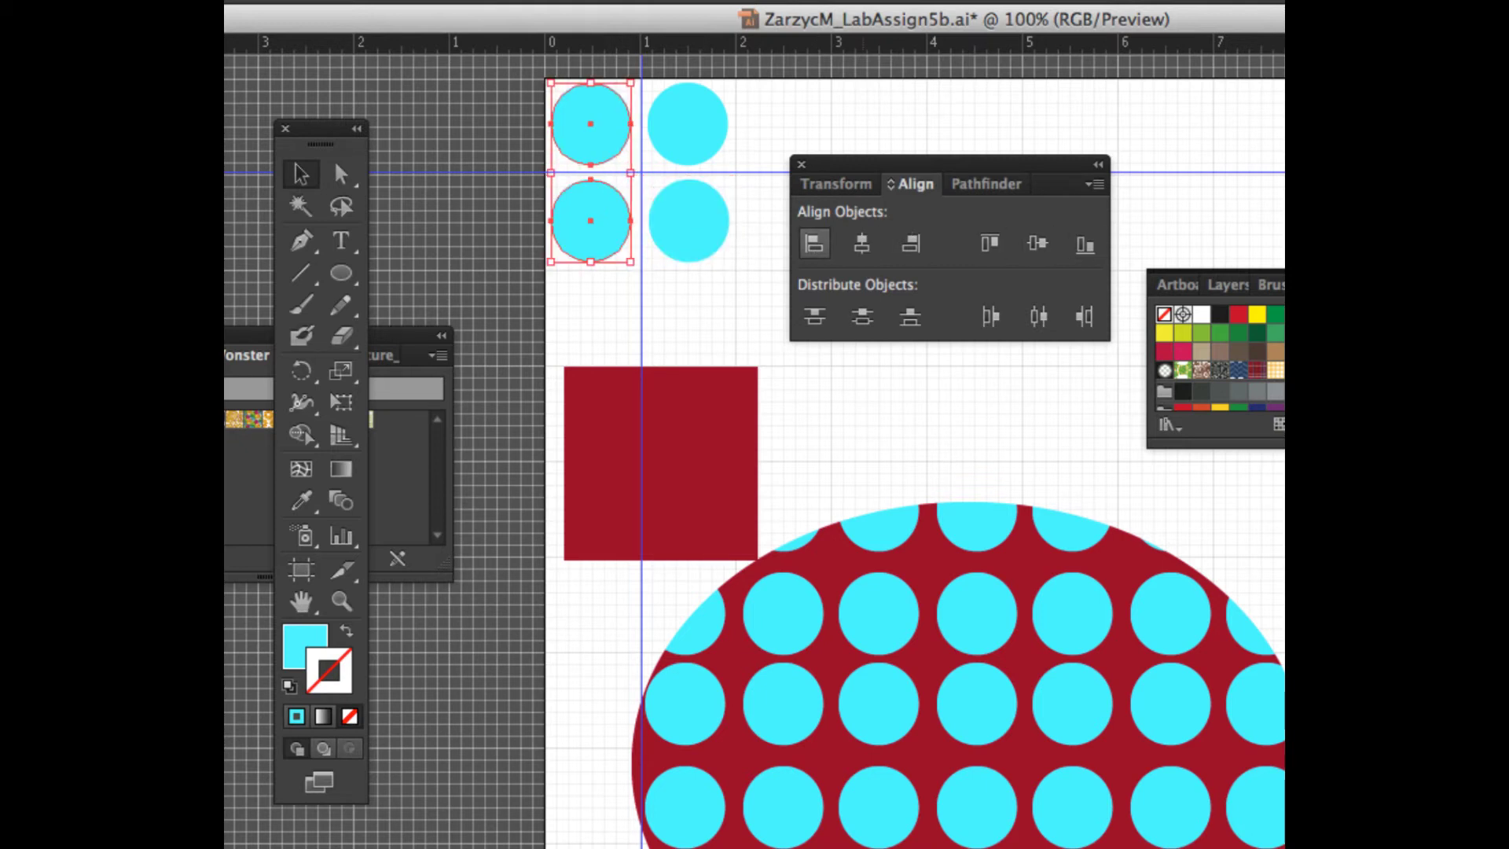
click(688, 123)
shift+click(688, 220)
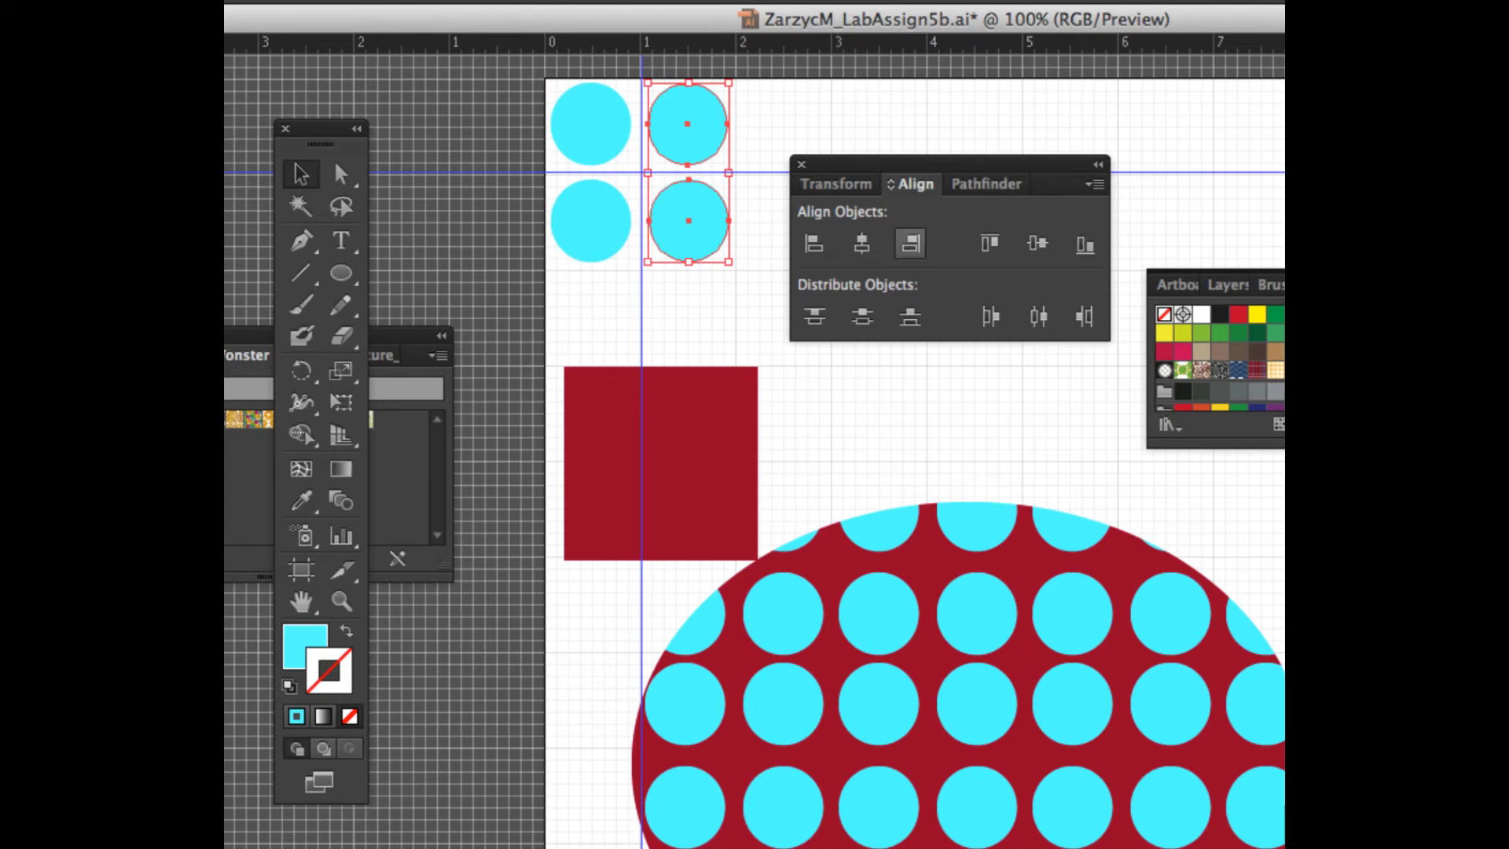
click(910, 244)
click(849, 393)
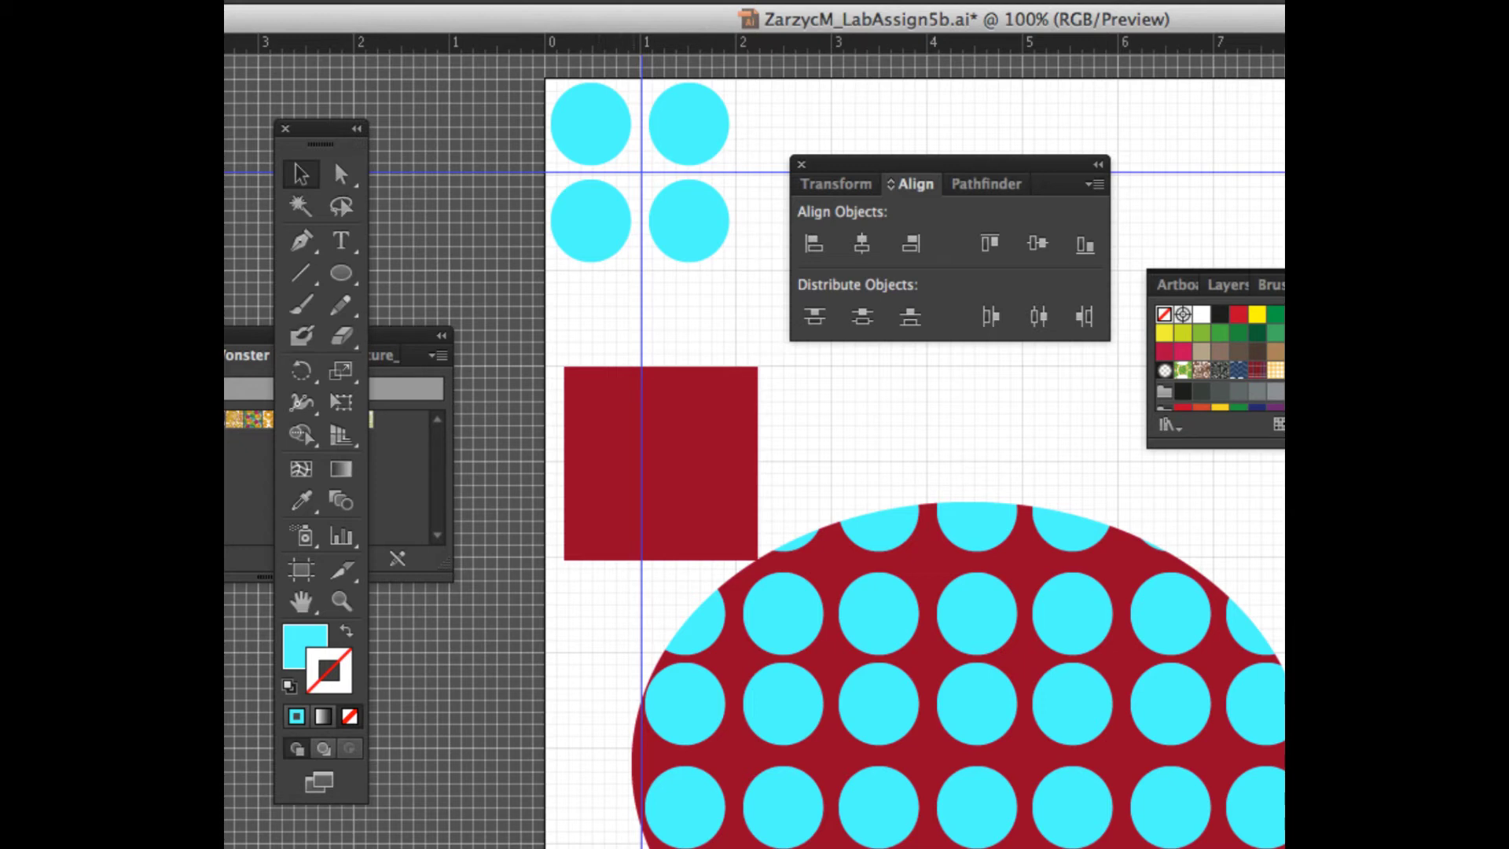
drag(668, 472, 648, 184)
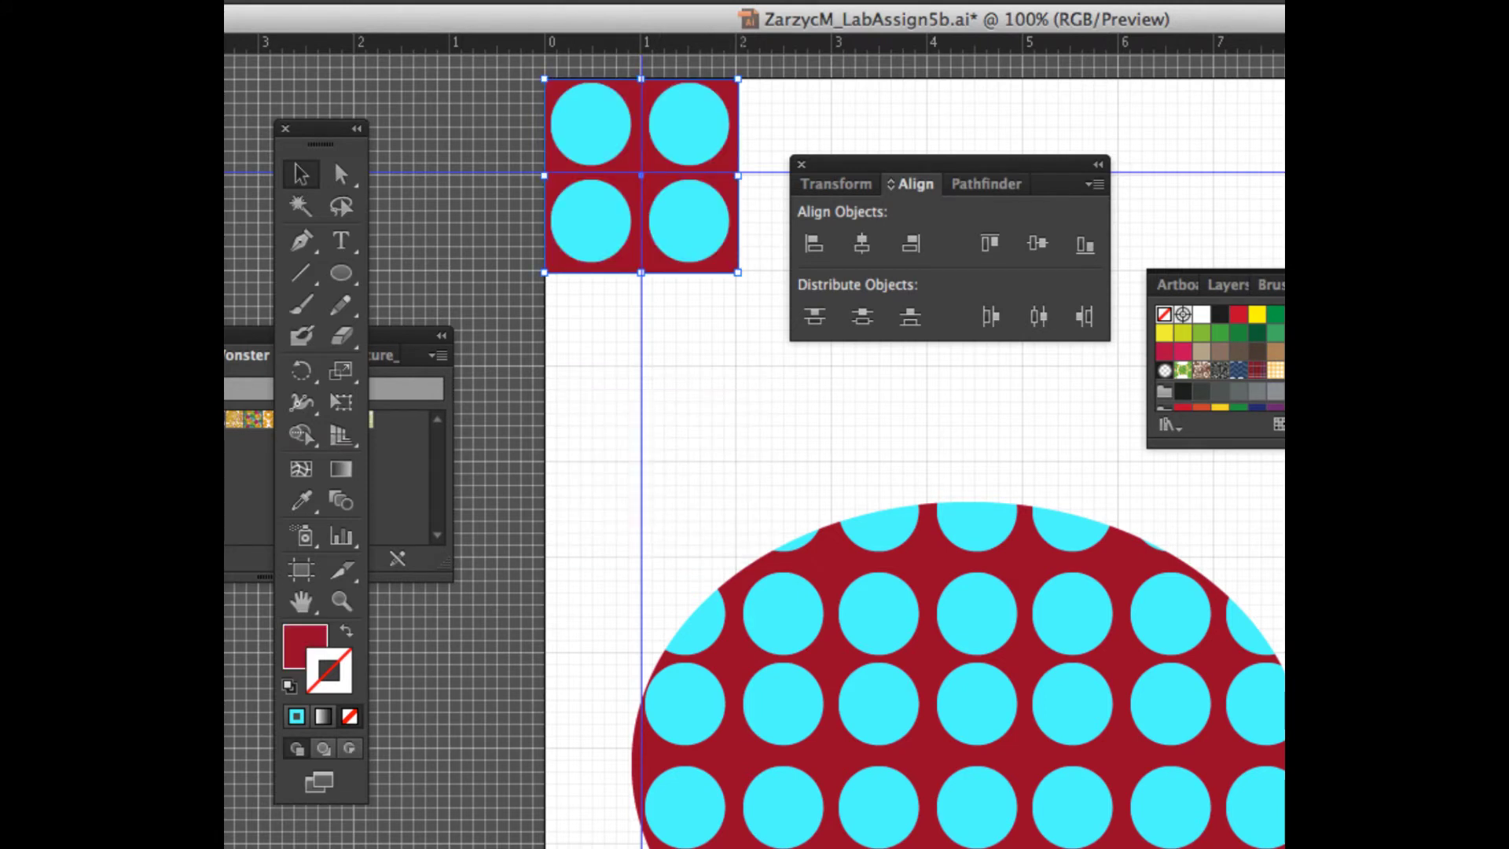
- Delete the old New Pattern Swatch 26 from the Swatches panel and confirm with Yes
drag(752, 341, 564, 53)
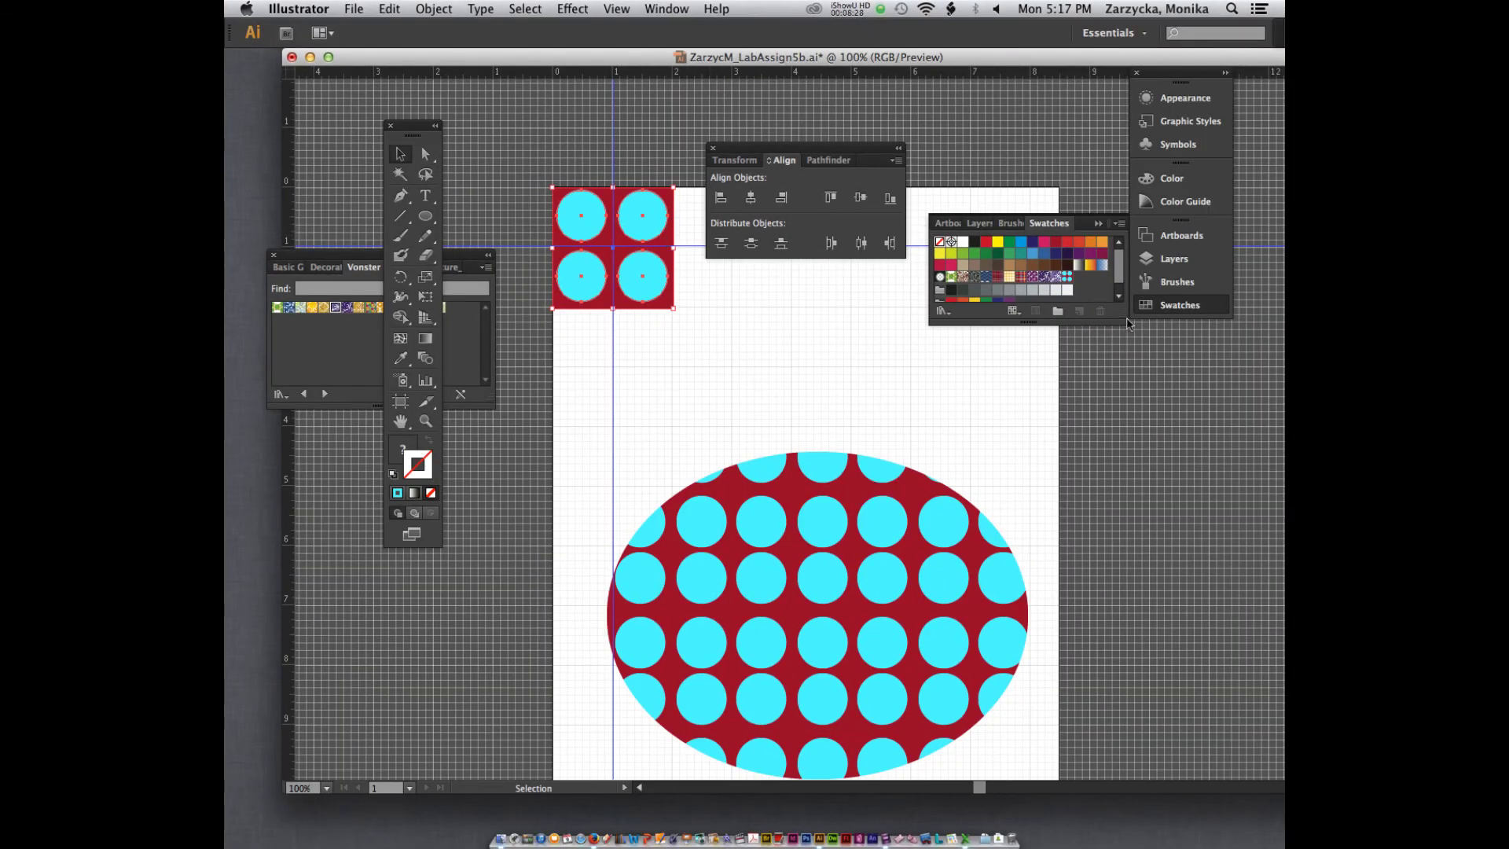
drag(1124, 321, 1124, 489)
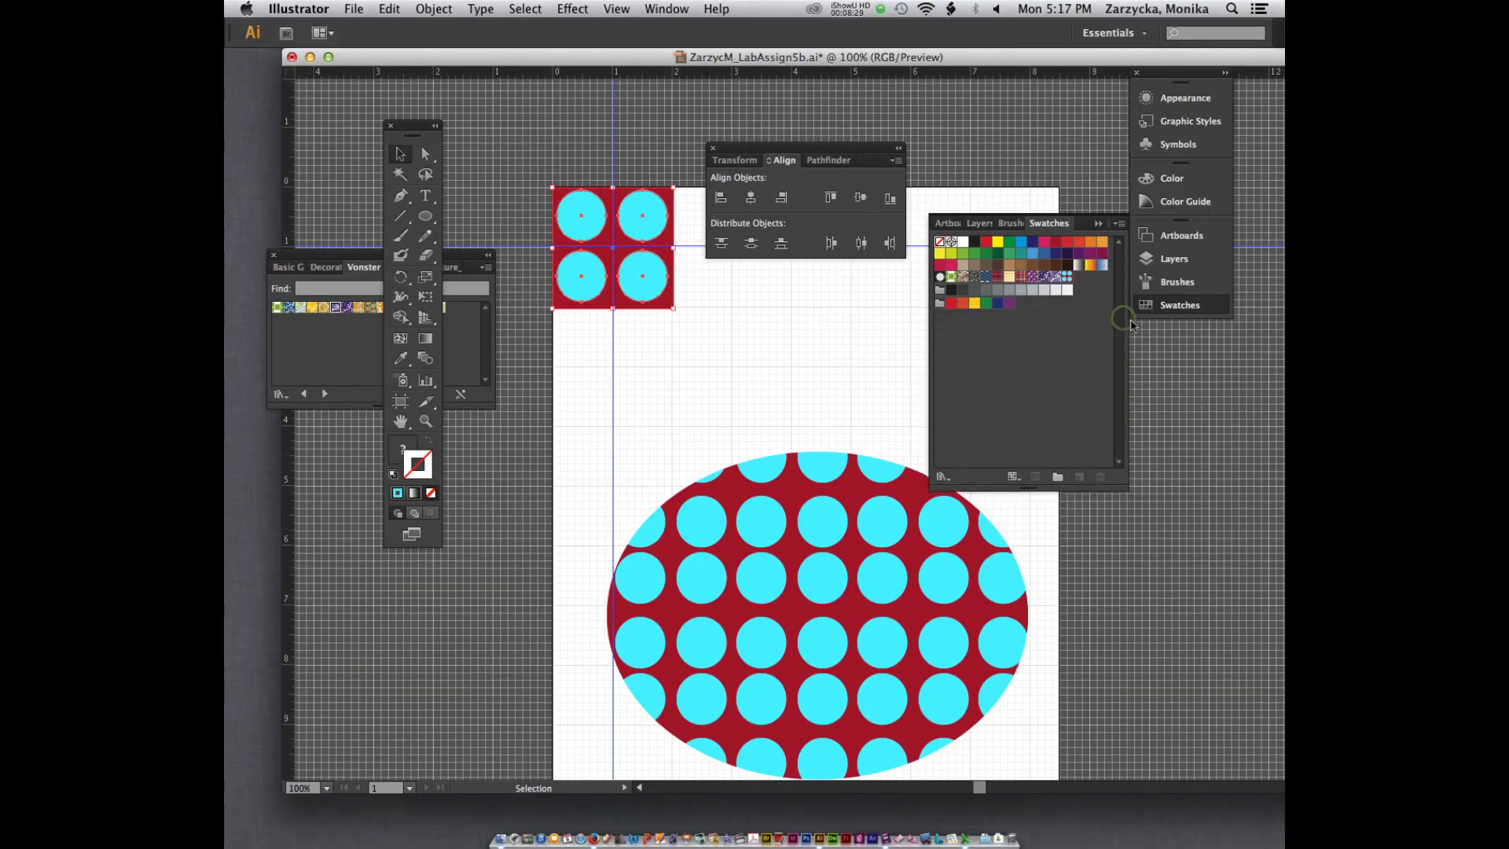
click(1067, 278)
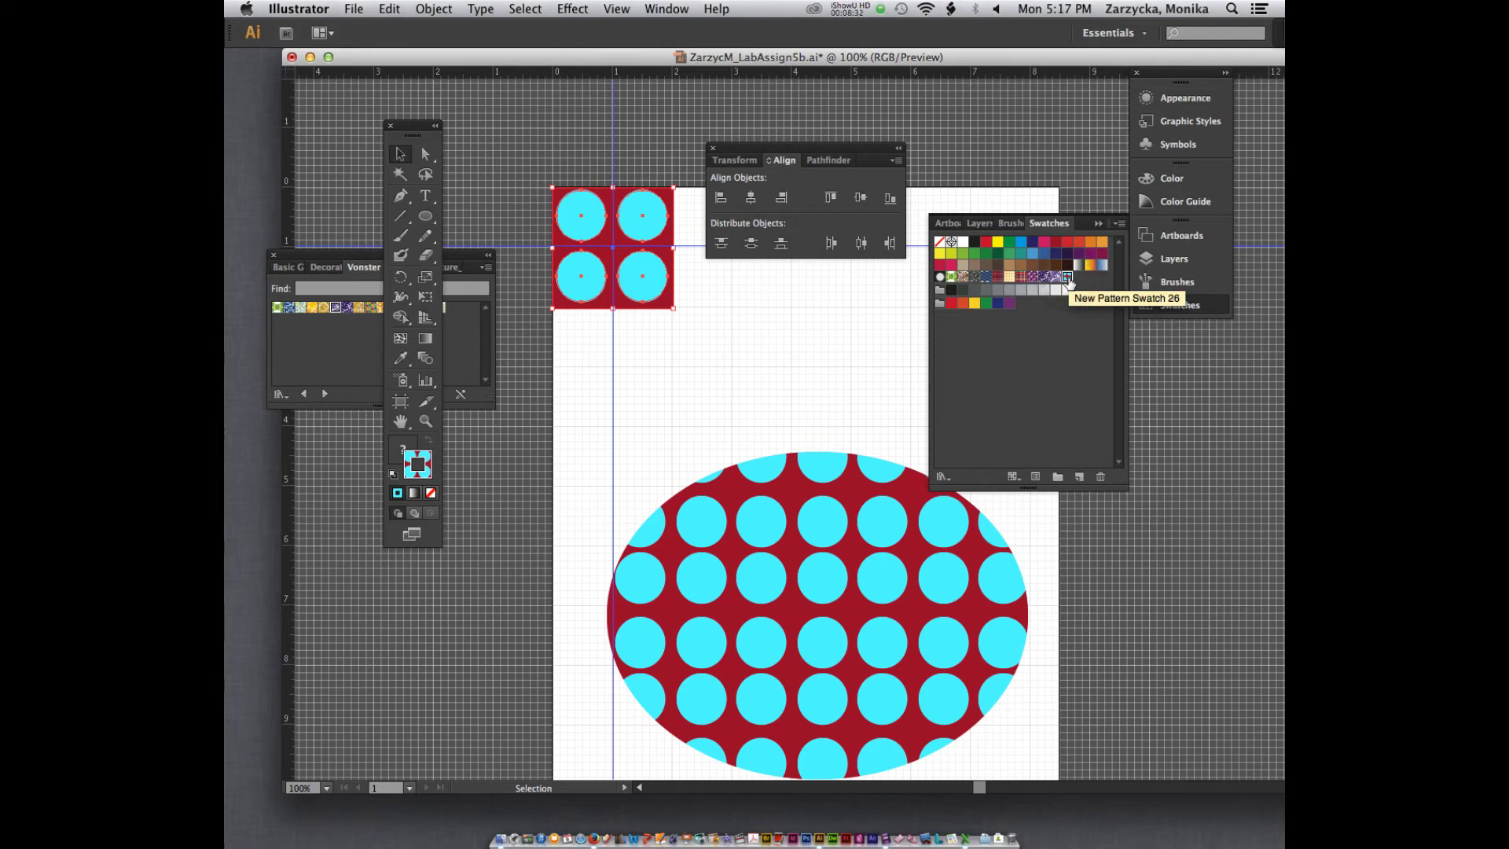
click(1100, 477)
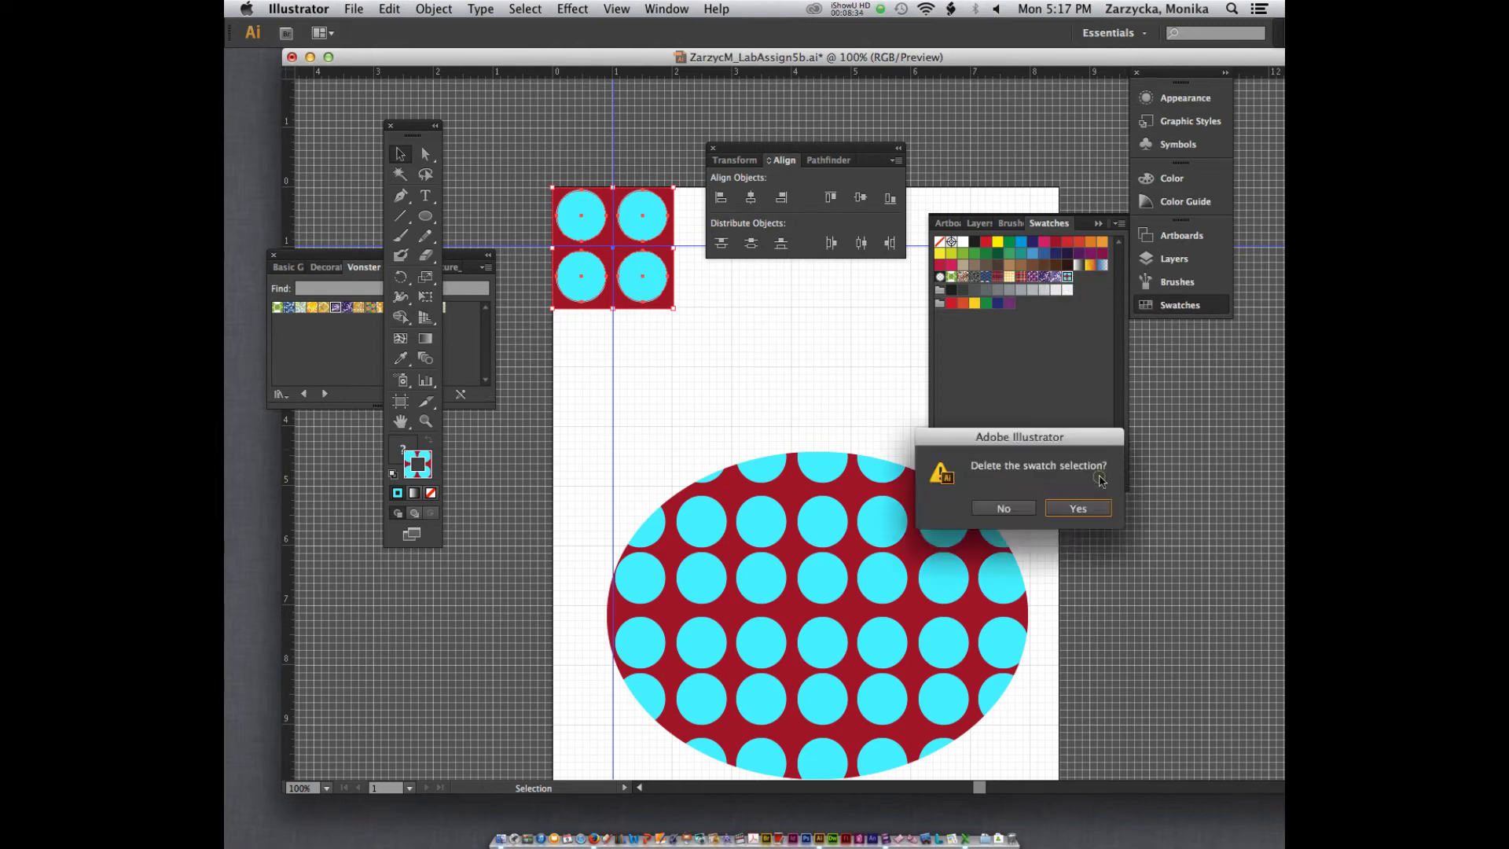
click(1075, 510)
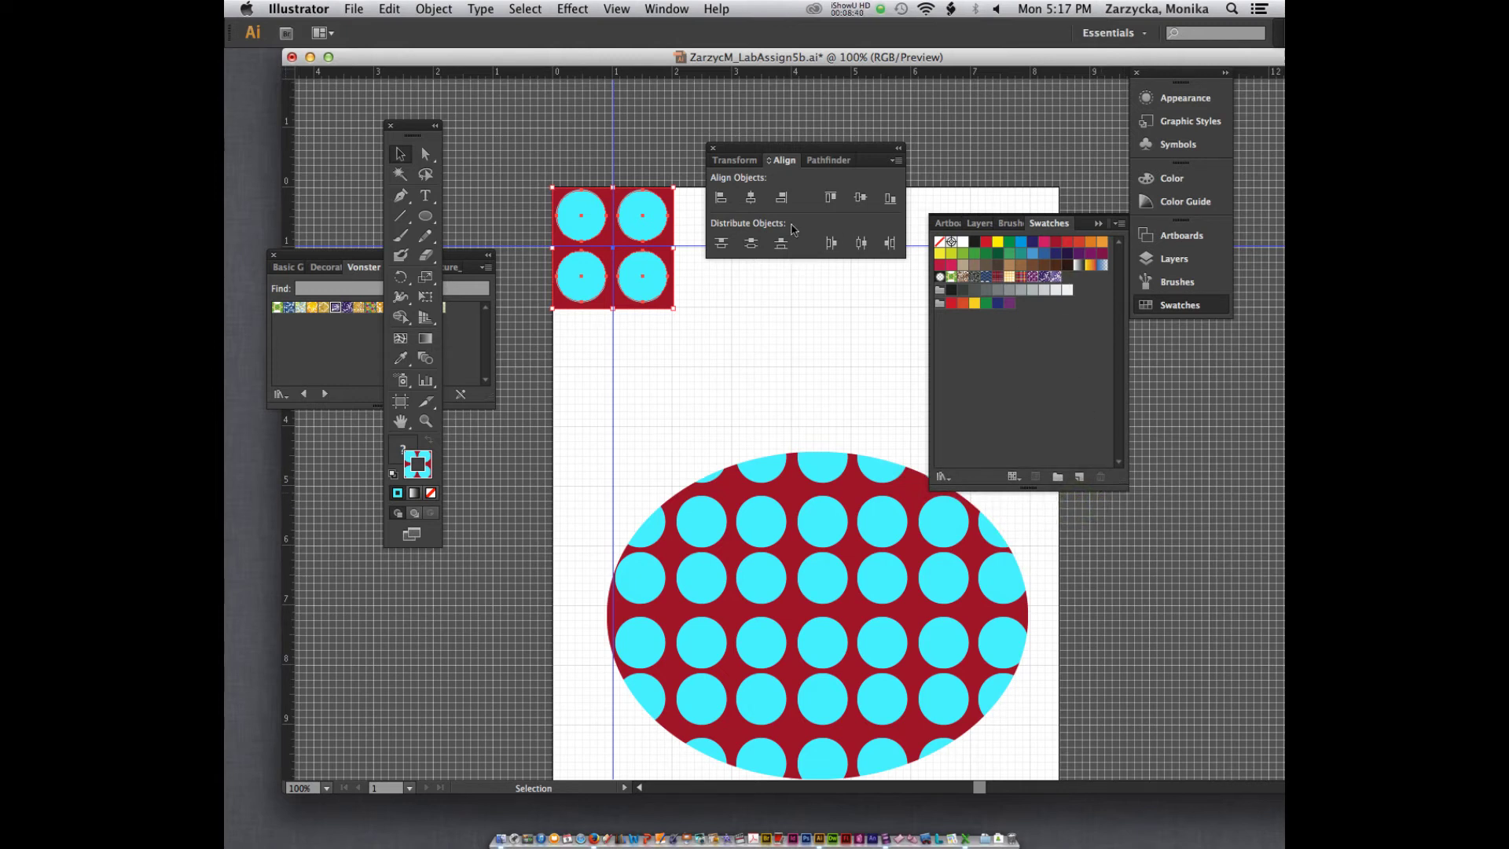
- Drag the rebuilt tile into the Swatches panel as a pattern, then deselect everything
drag(641, 237, 1067, 282)
drag(600, 215, 1065, 283)
click(773, 273)
click(595, 276)
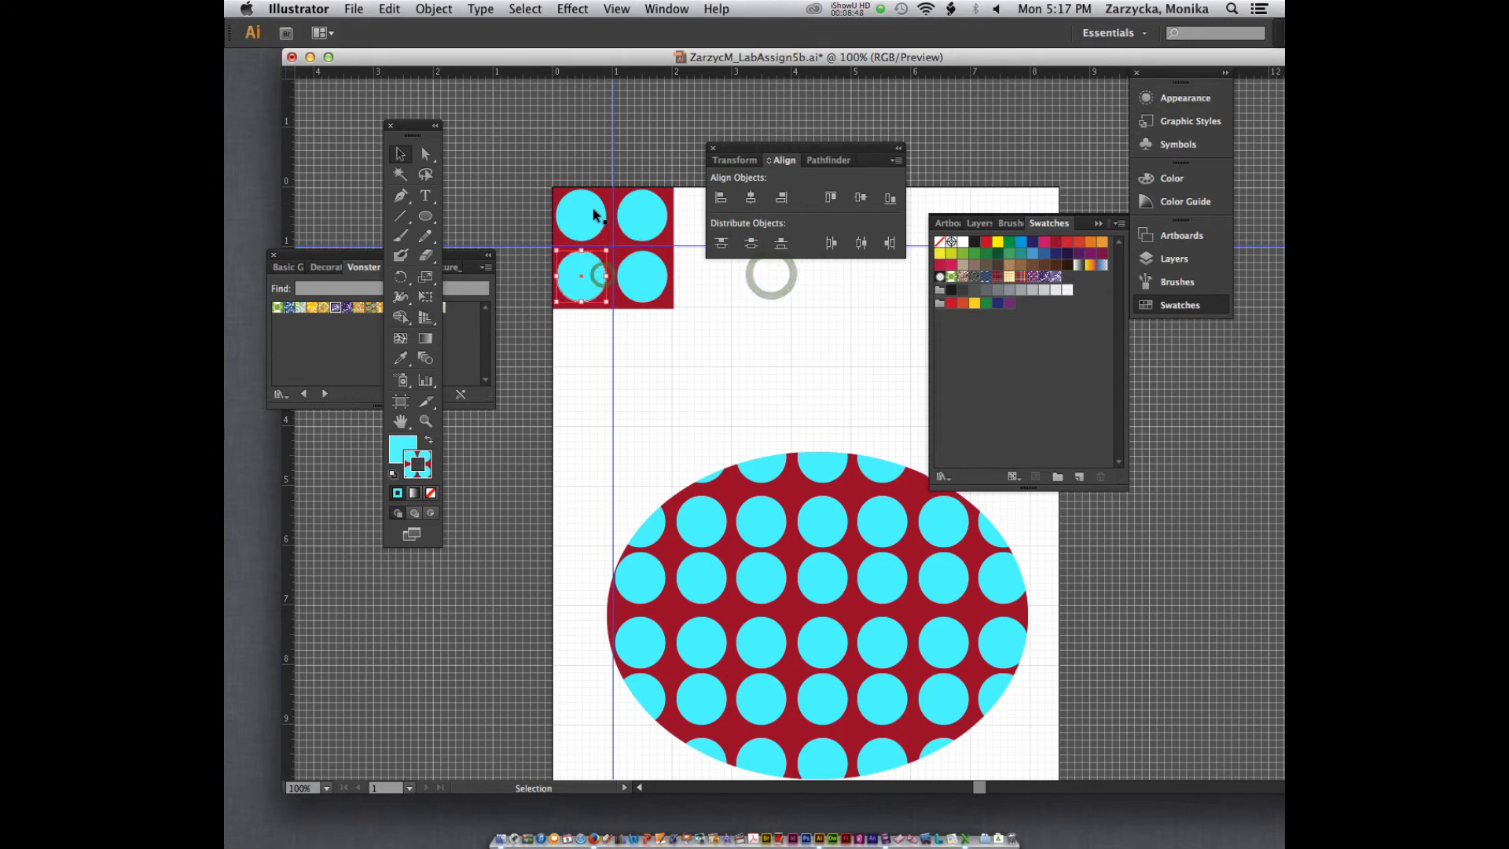
drag(739, 353, 594, 216)
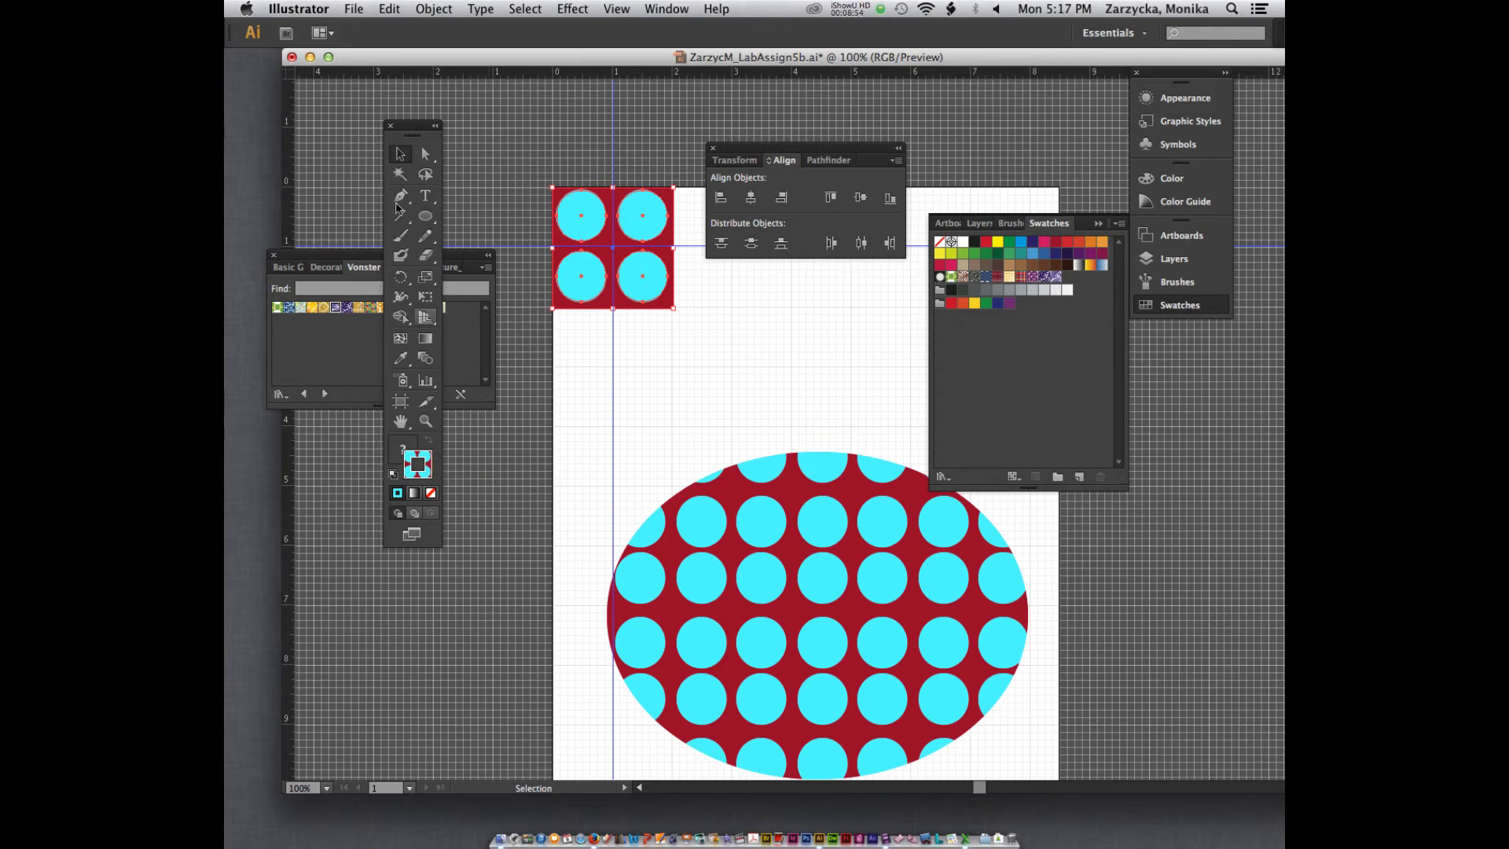
click(605, 350)
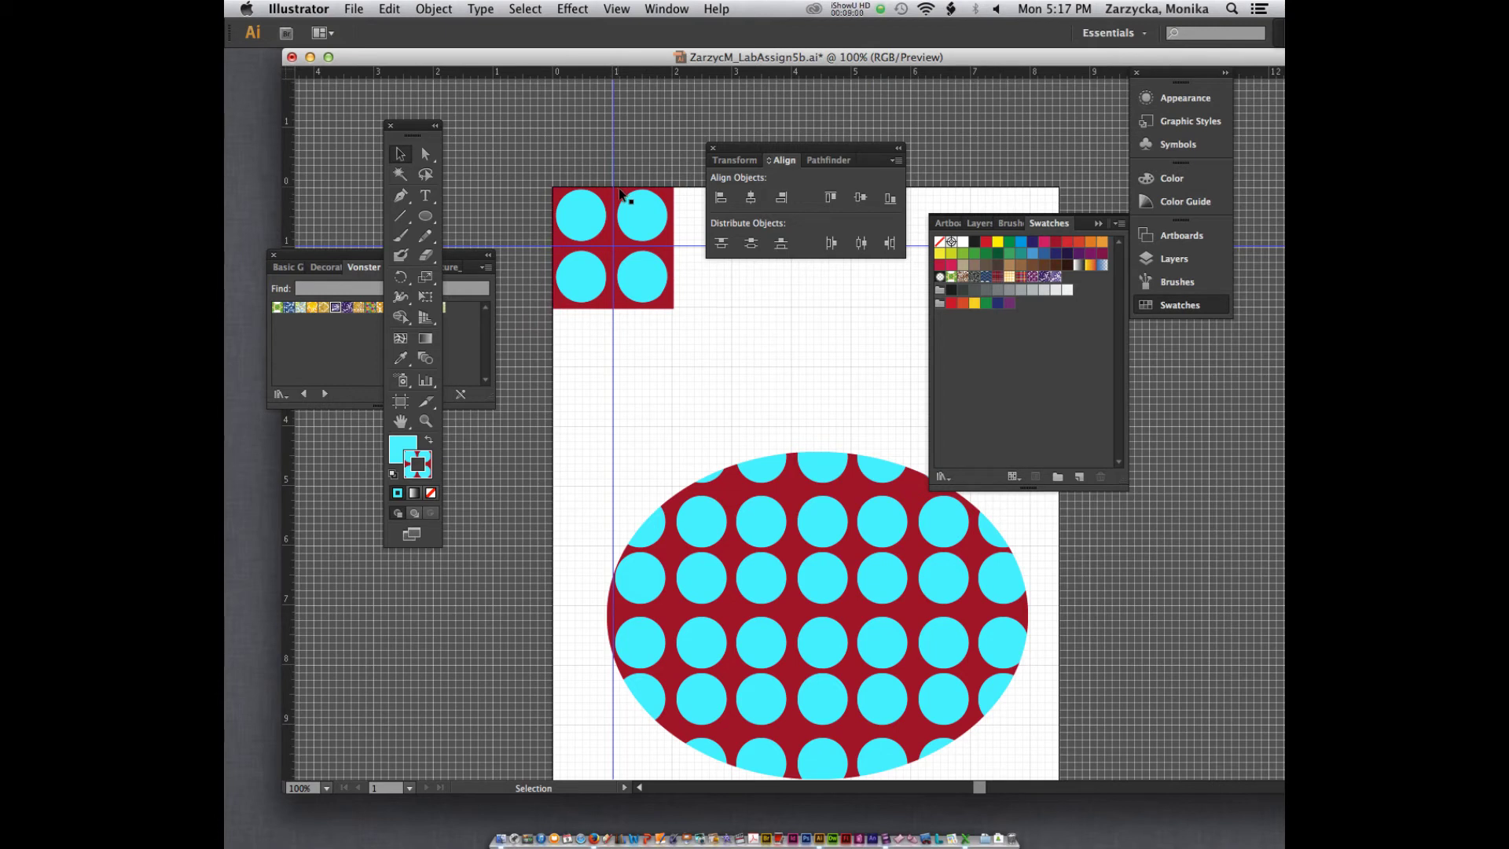
click(823, 463)
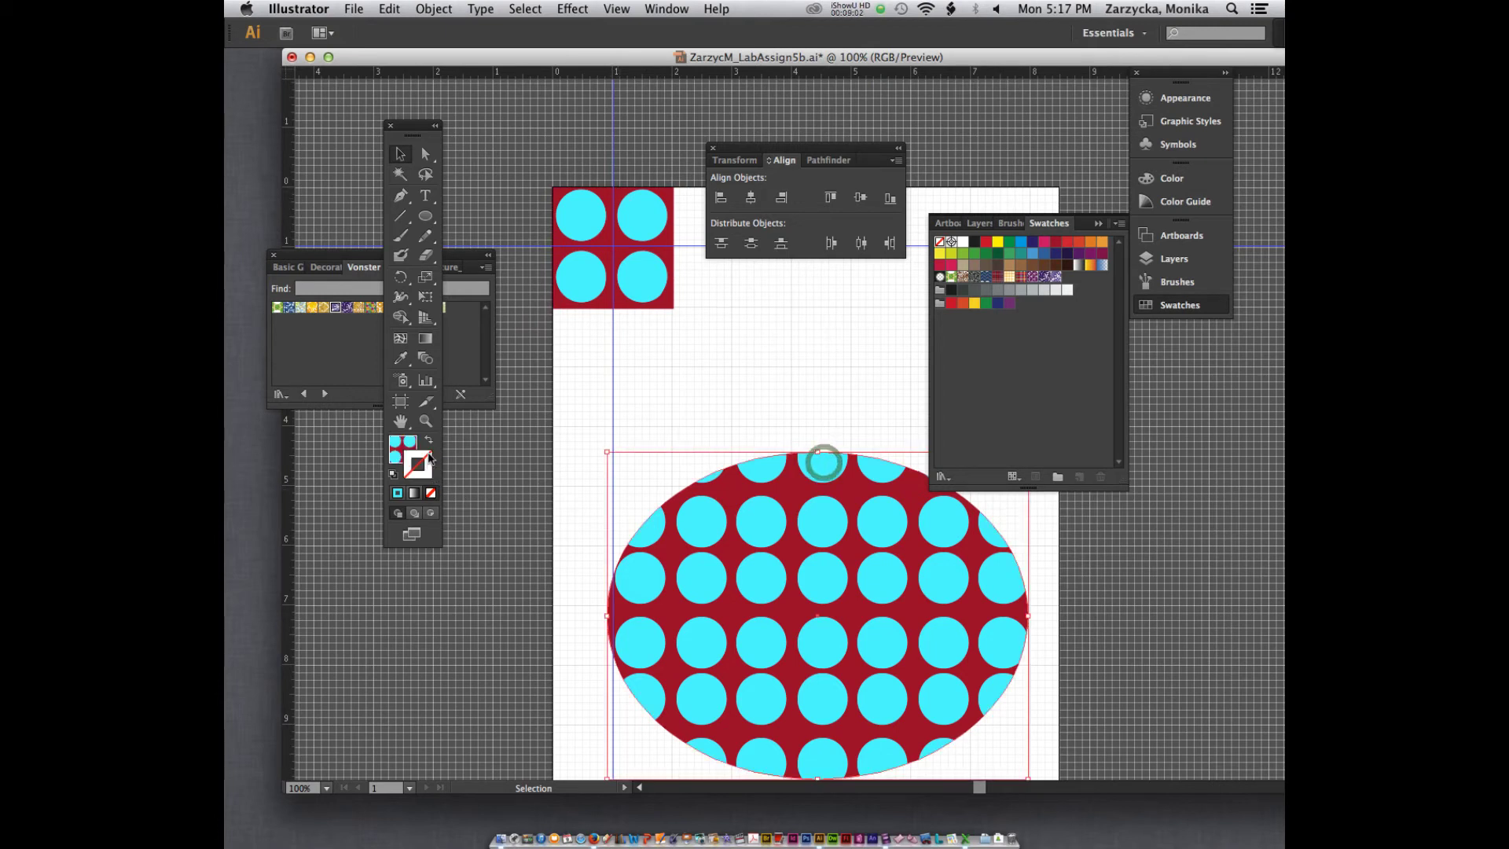
click(745, 289)
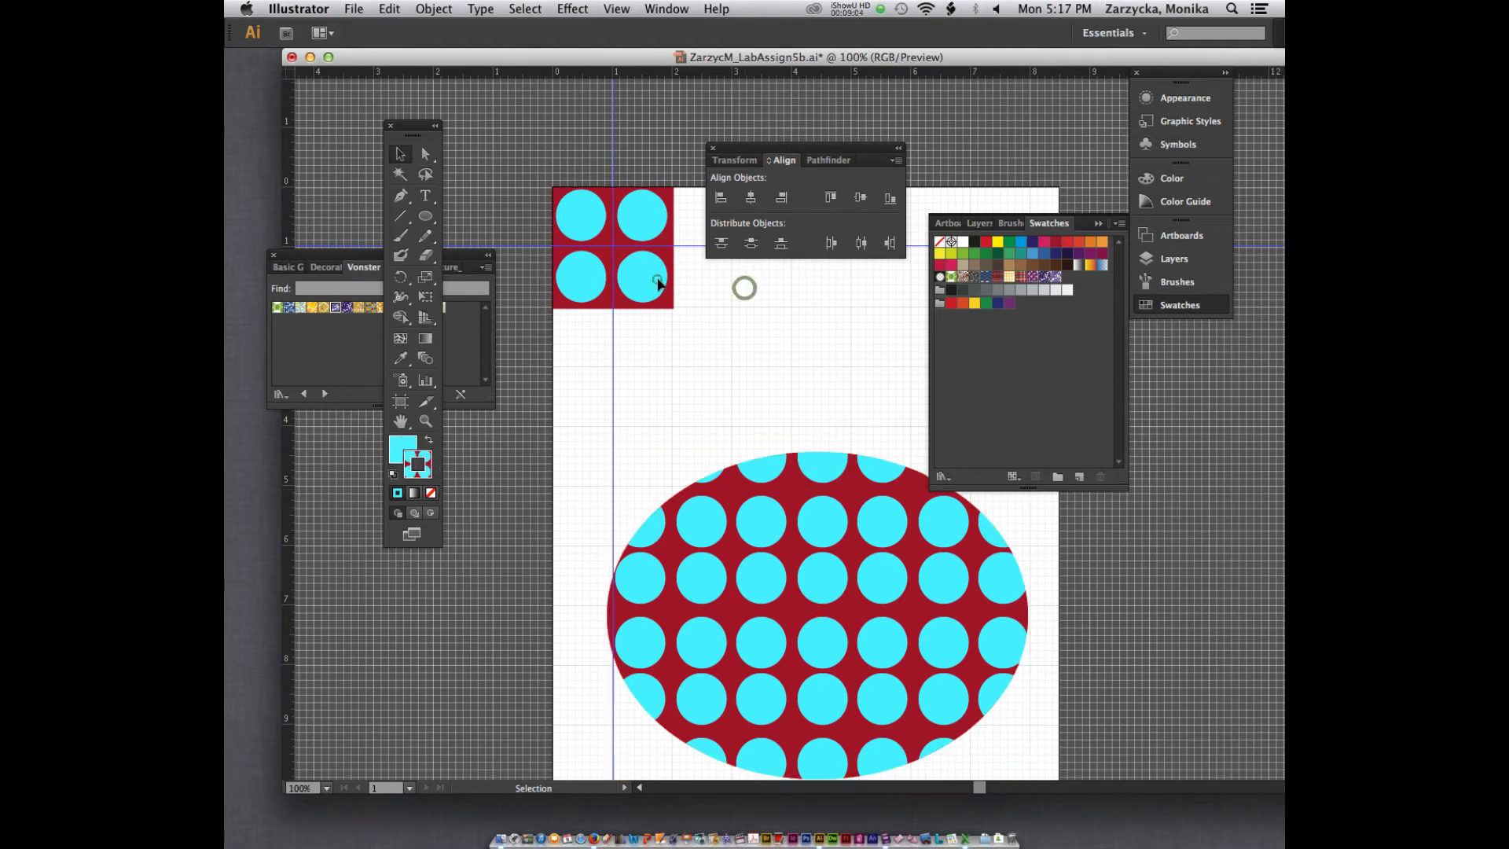
- Set the stroke to None on each cyan circle, then select the whole tile
click(643, 275)
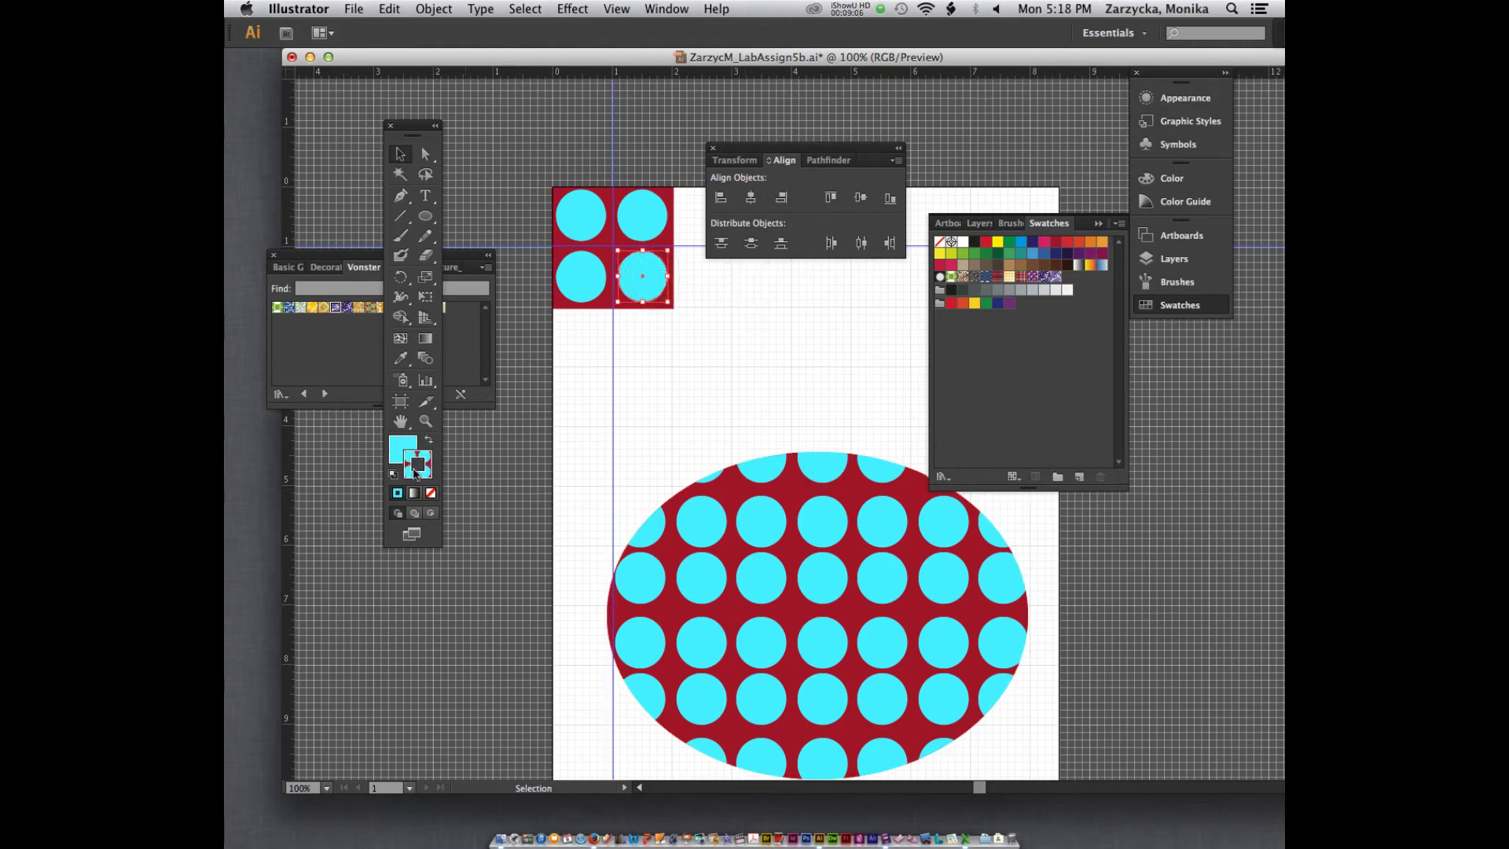
key(alt+super)
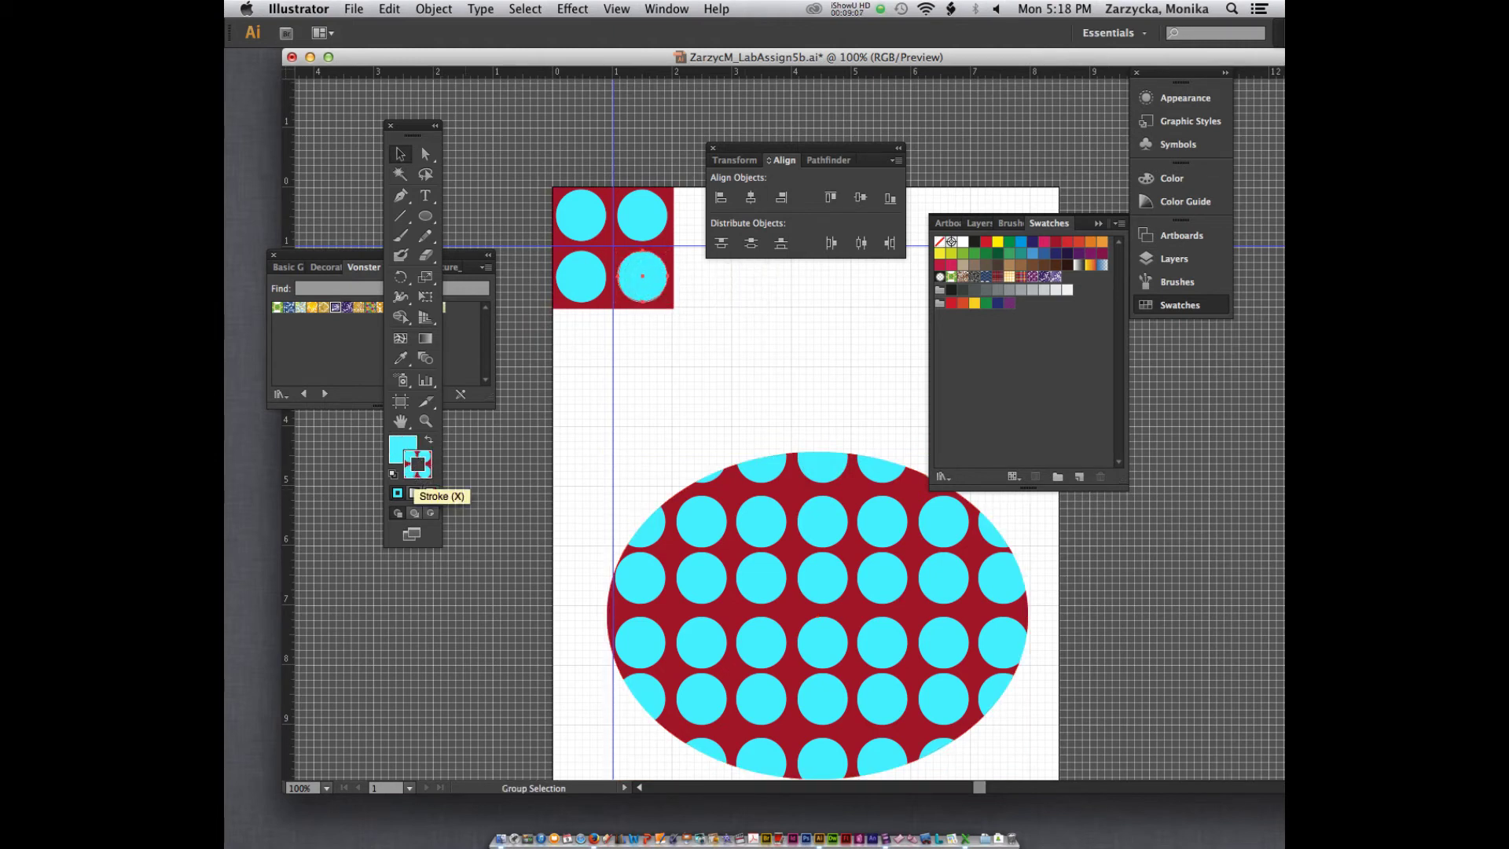
click(417, 471)
click(431, 493)
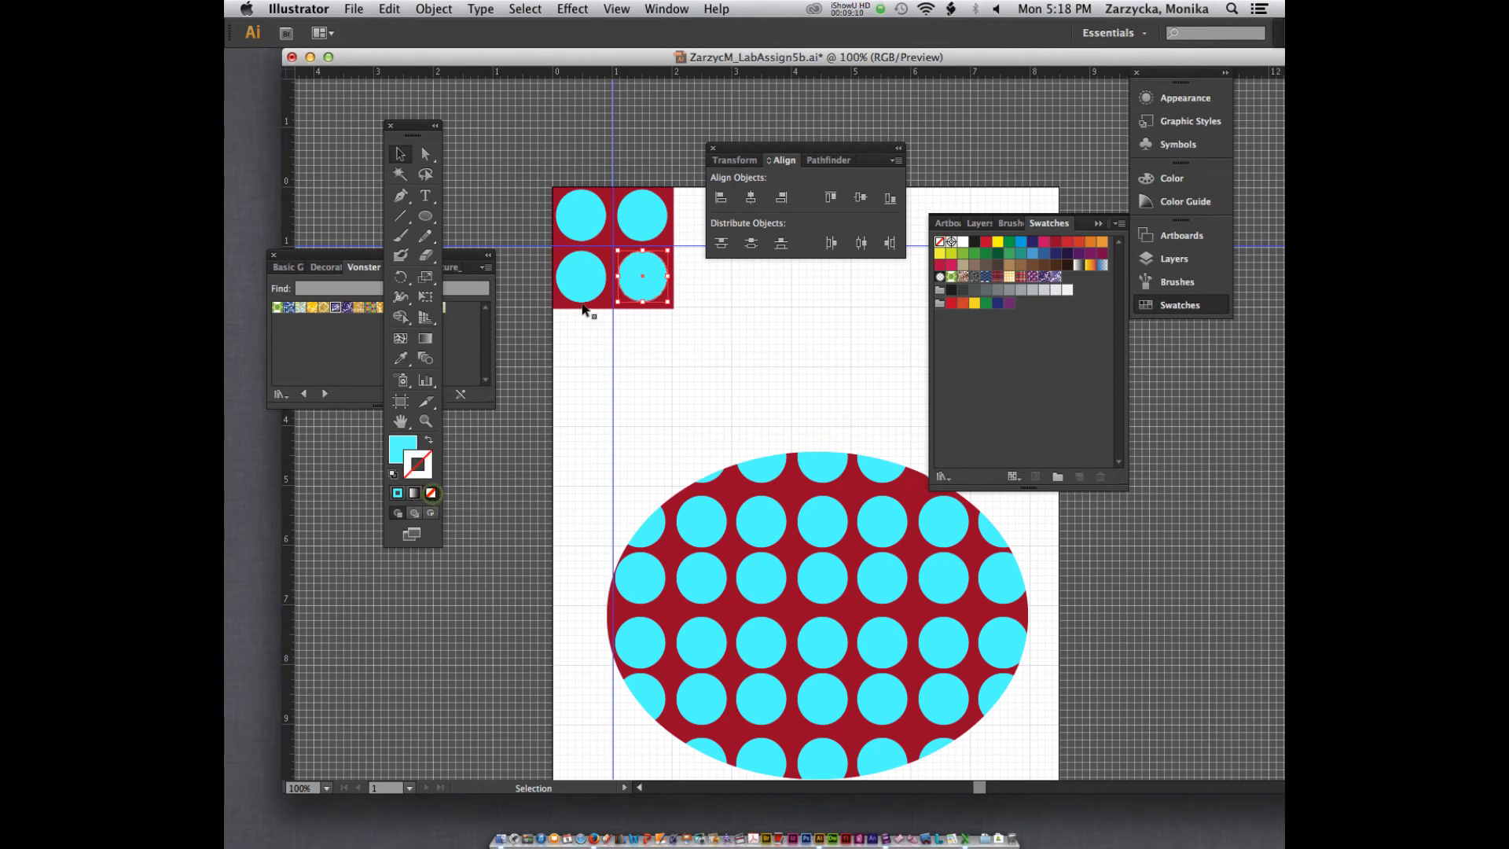
click(581, 287)
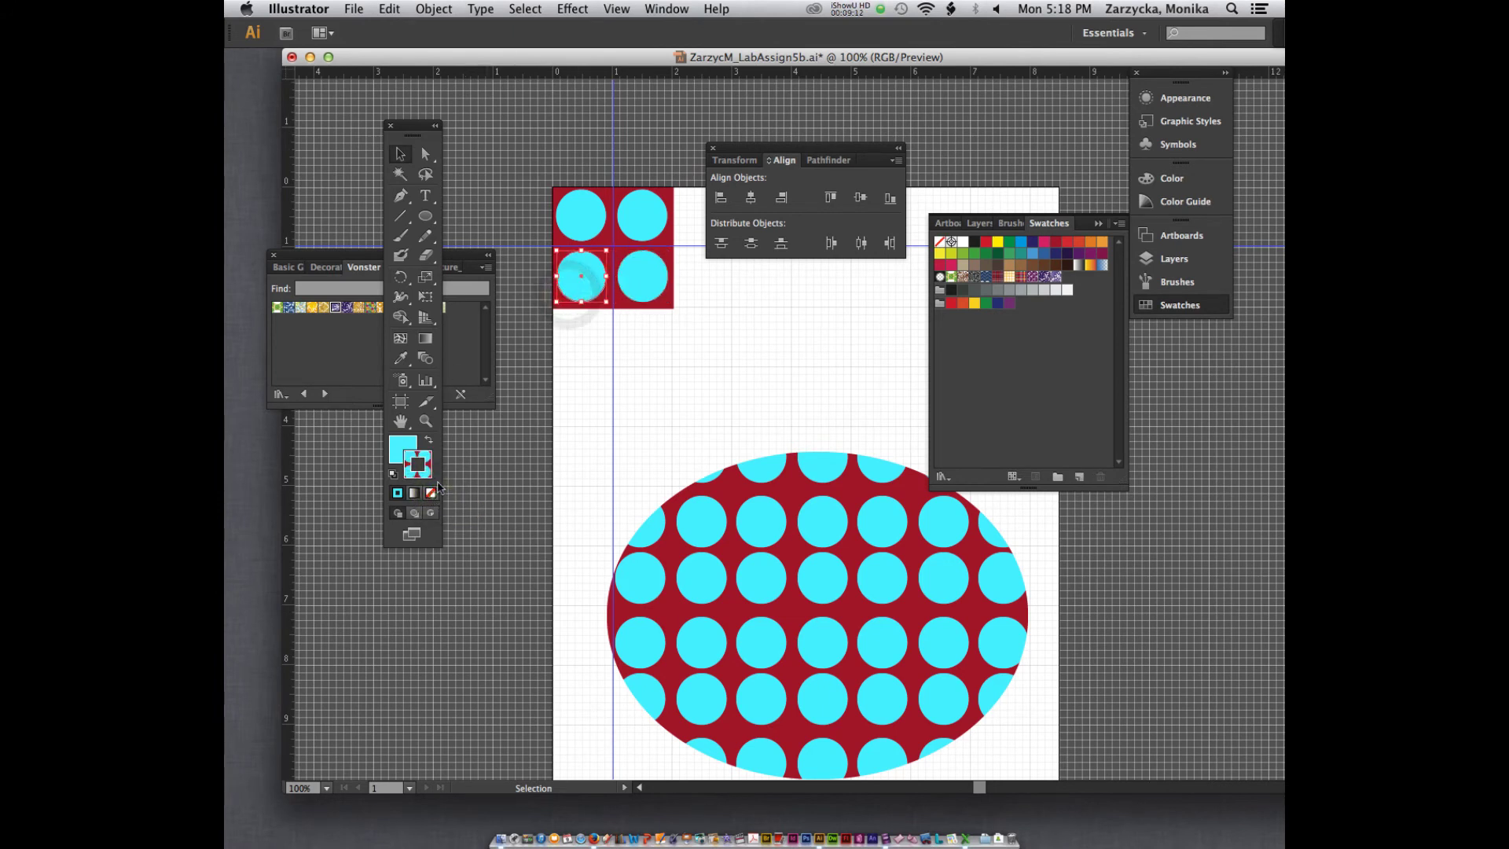
click(579, 214)
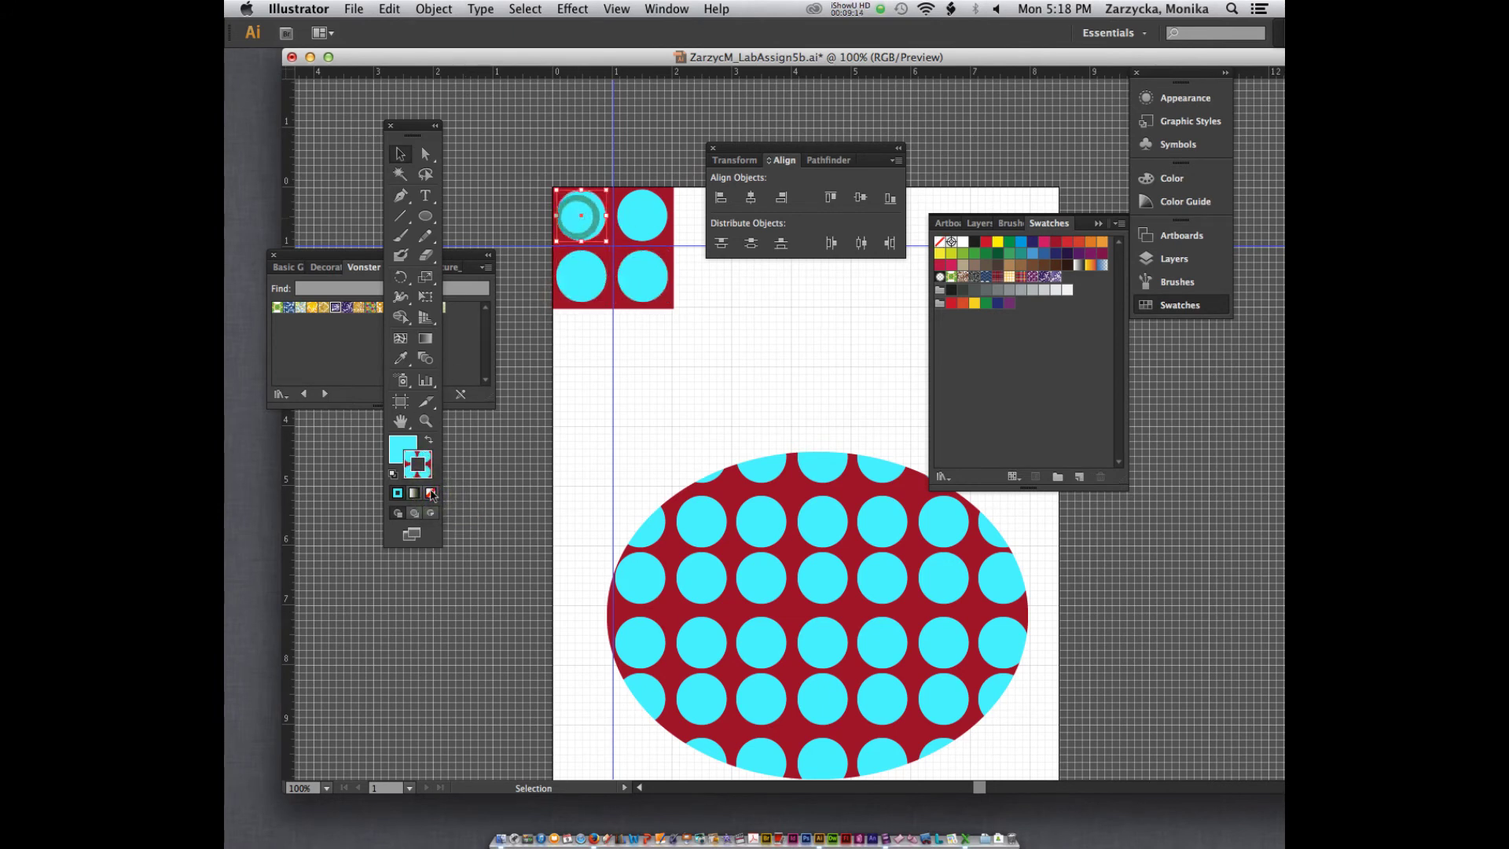
click(431, 493)
click(642, 216)
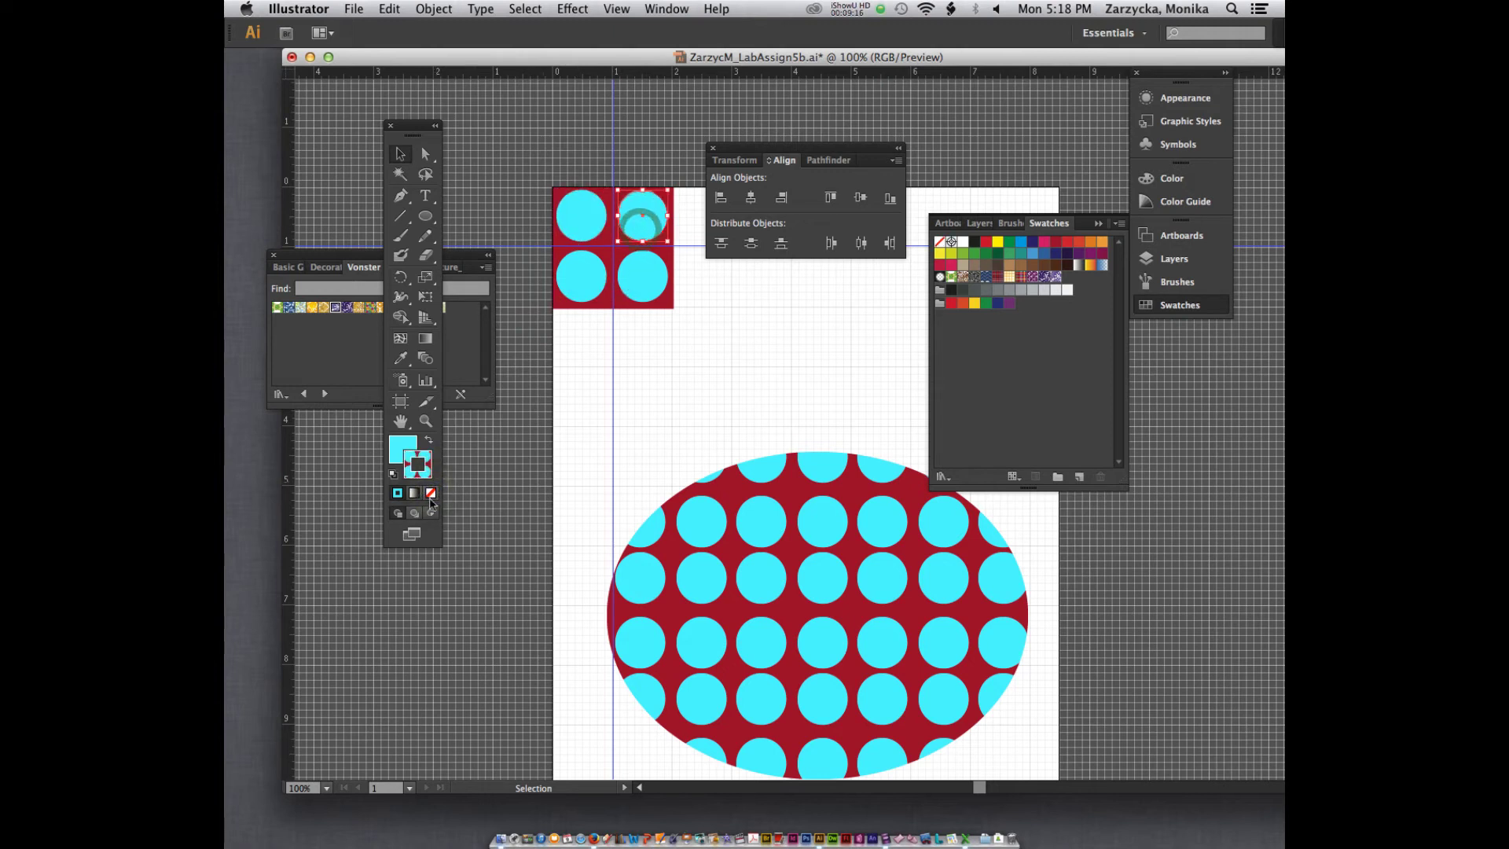
click(431, 494)
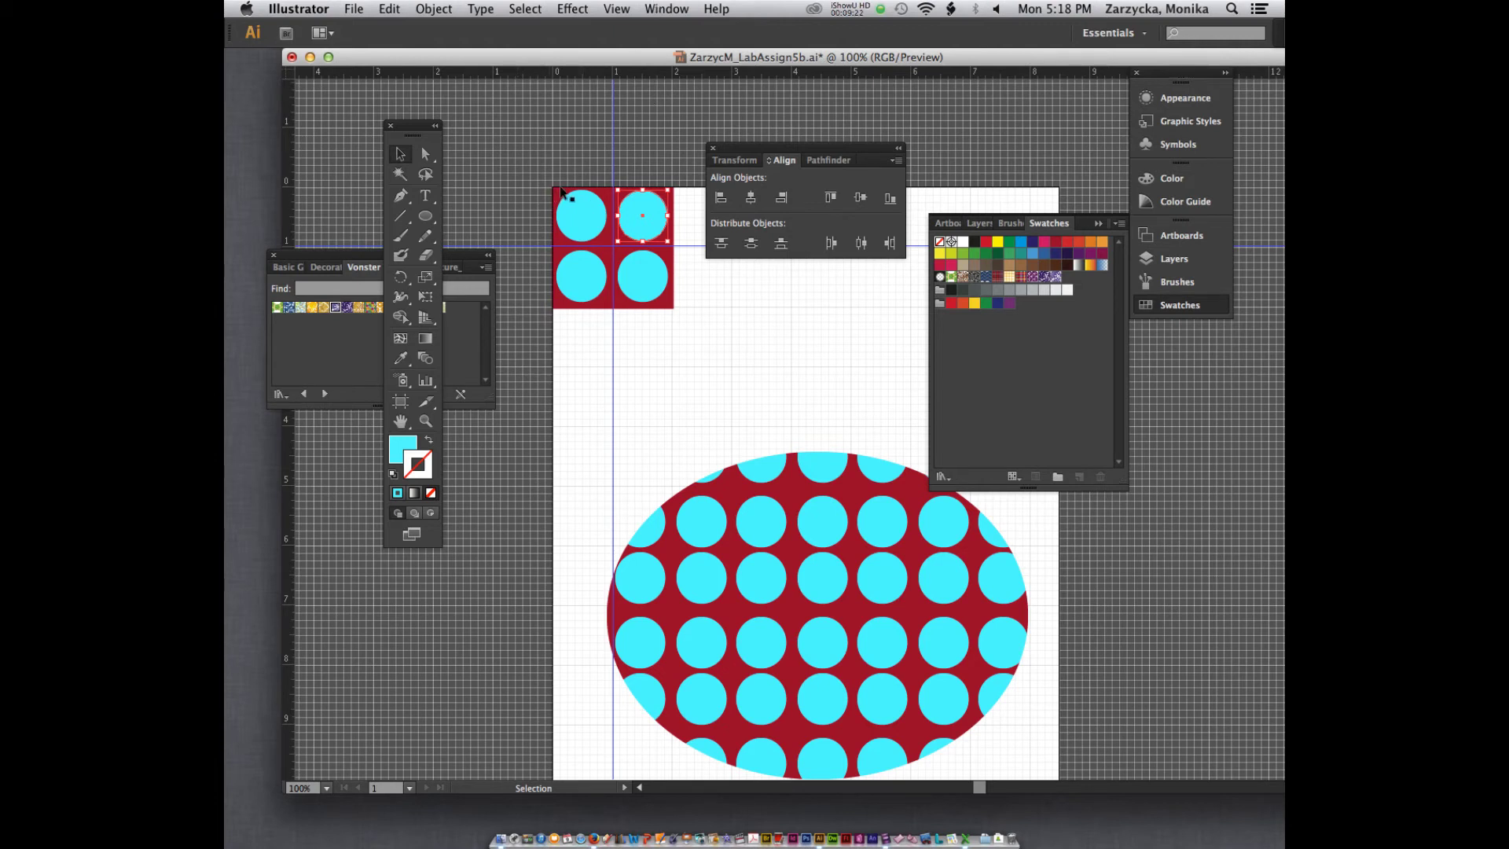
click(558, 193)
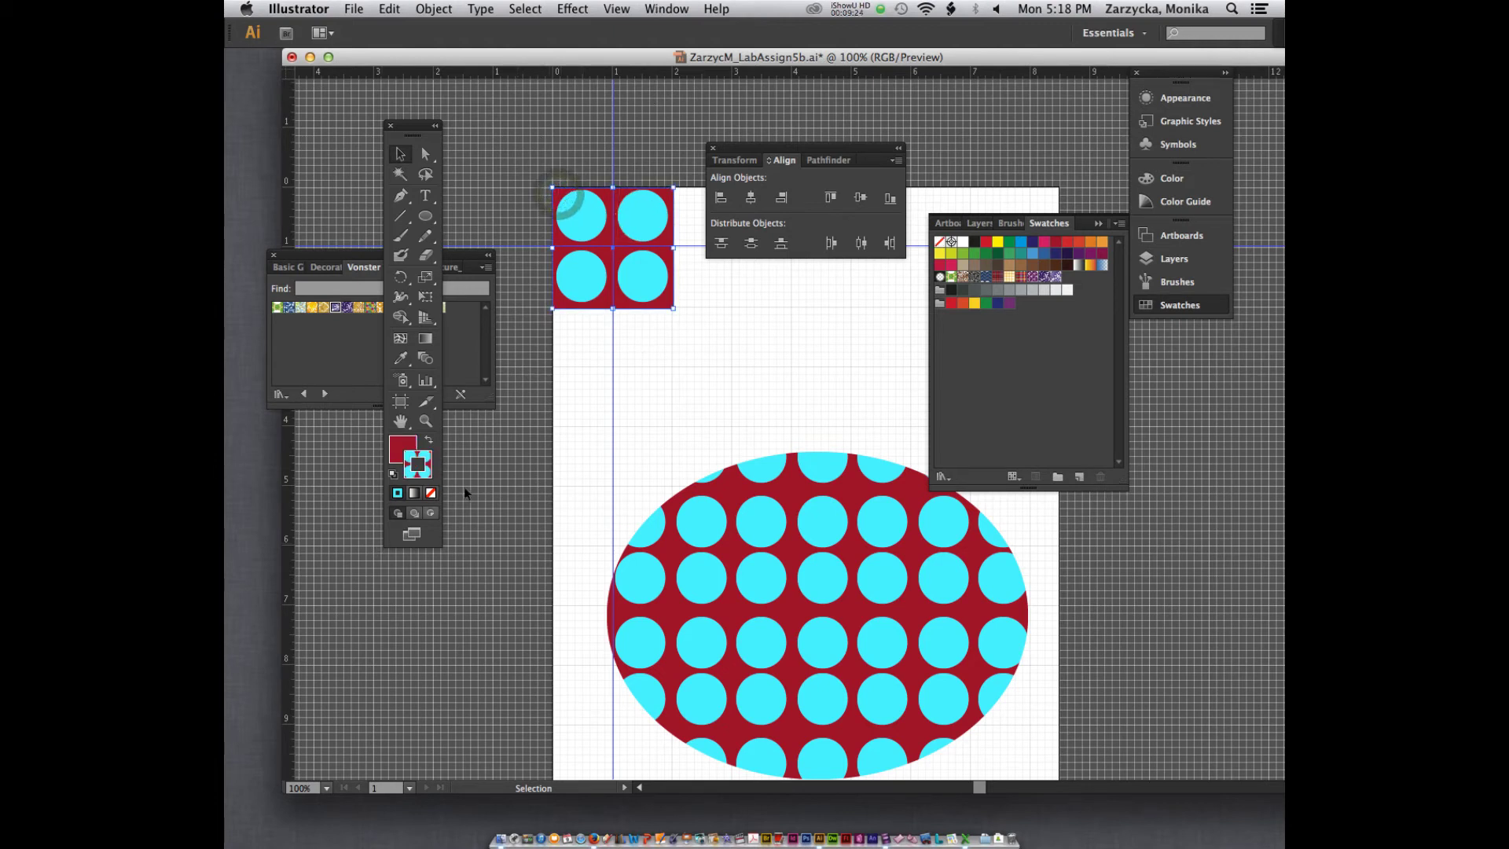
- Remove the tile group's outline and fill the large oval with New Pattern Swatch 27
click(430, 494)
click(633, 383)
drag(697, 340, 1069, 285)
click(803, 568)
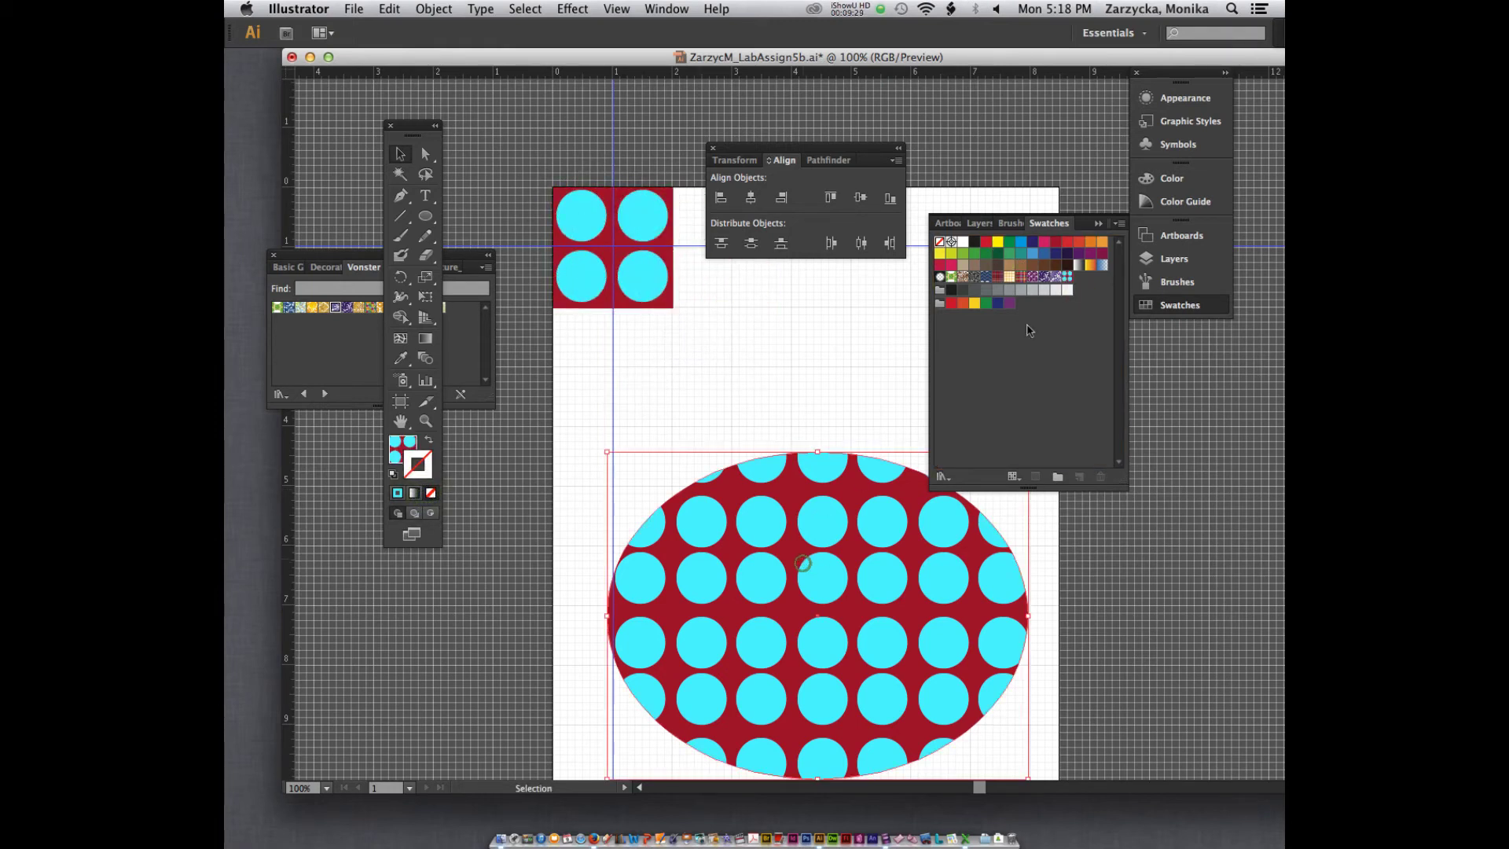
click(1067, 277)
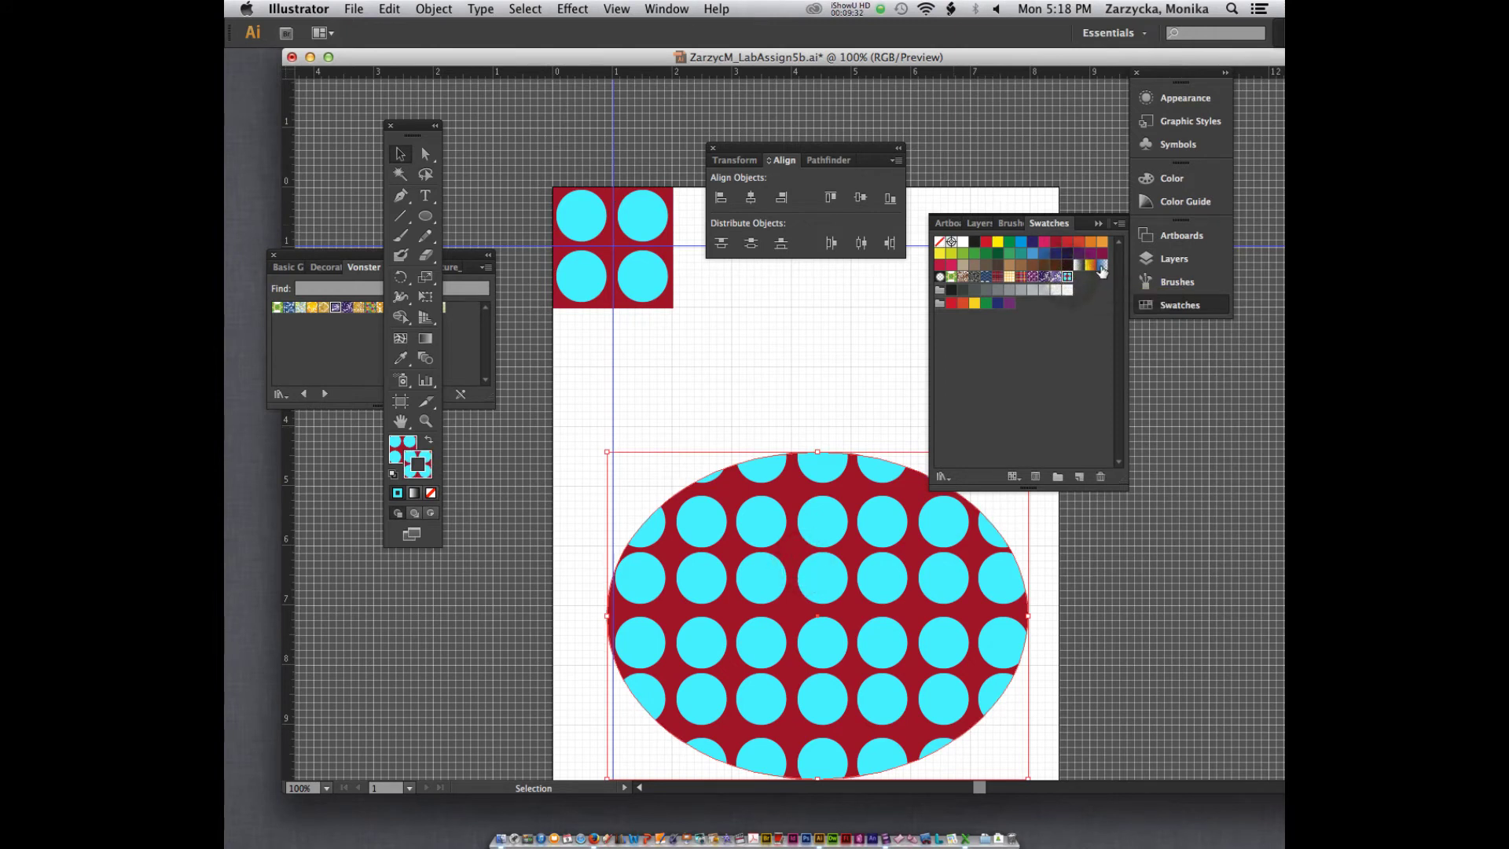
click(768, 375)
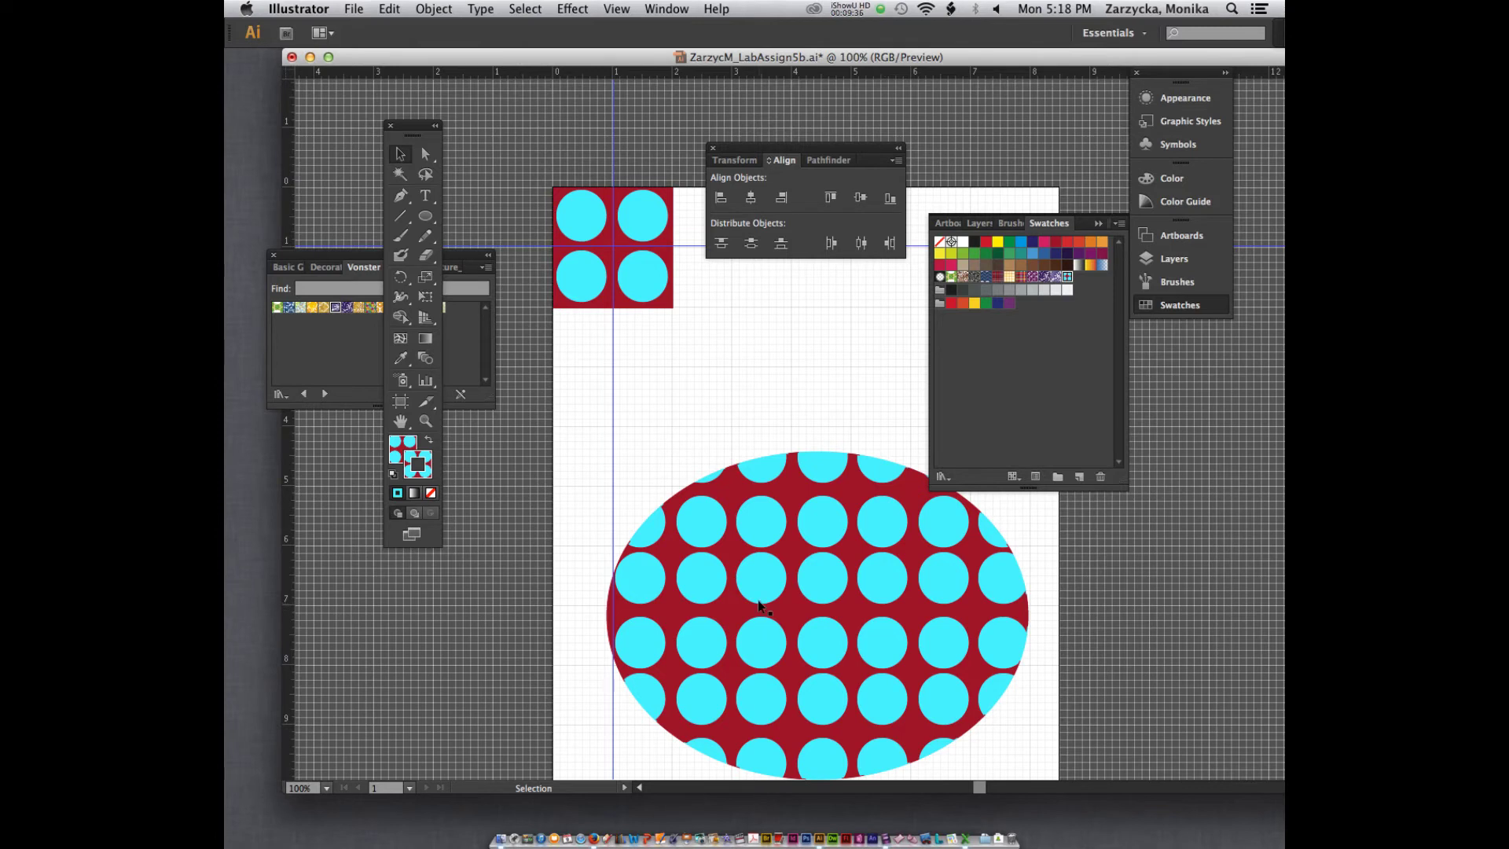
- Select the tile's circles one by one and zoom in on the pattern tile
click(582, 271)
click(598, 214)
shift+click(643, 216)
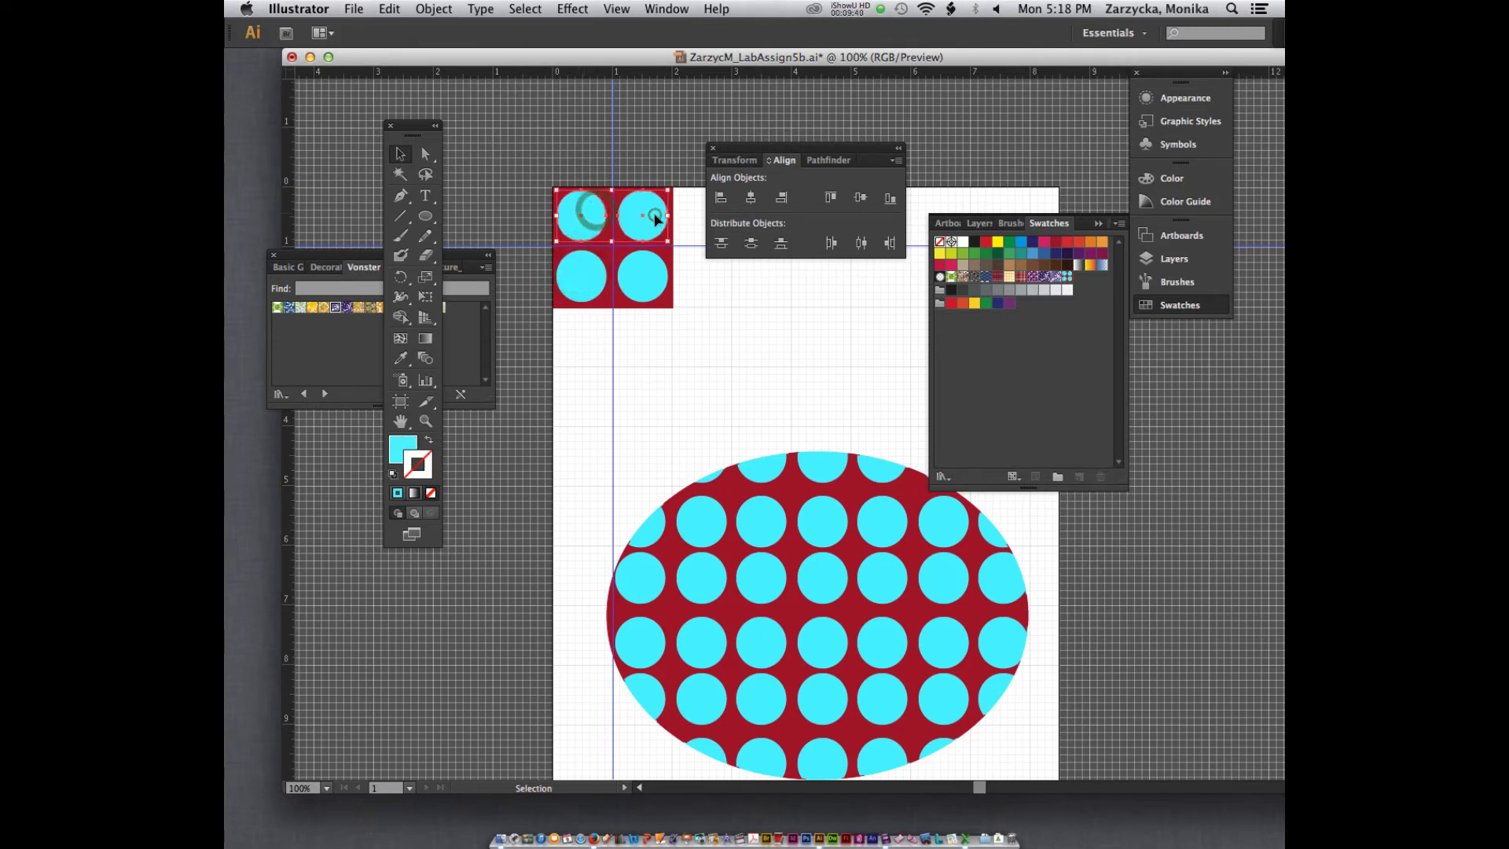
click(643, 275)
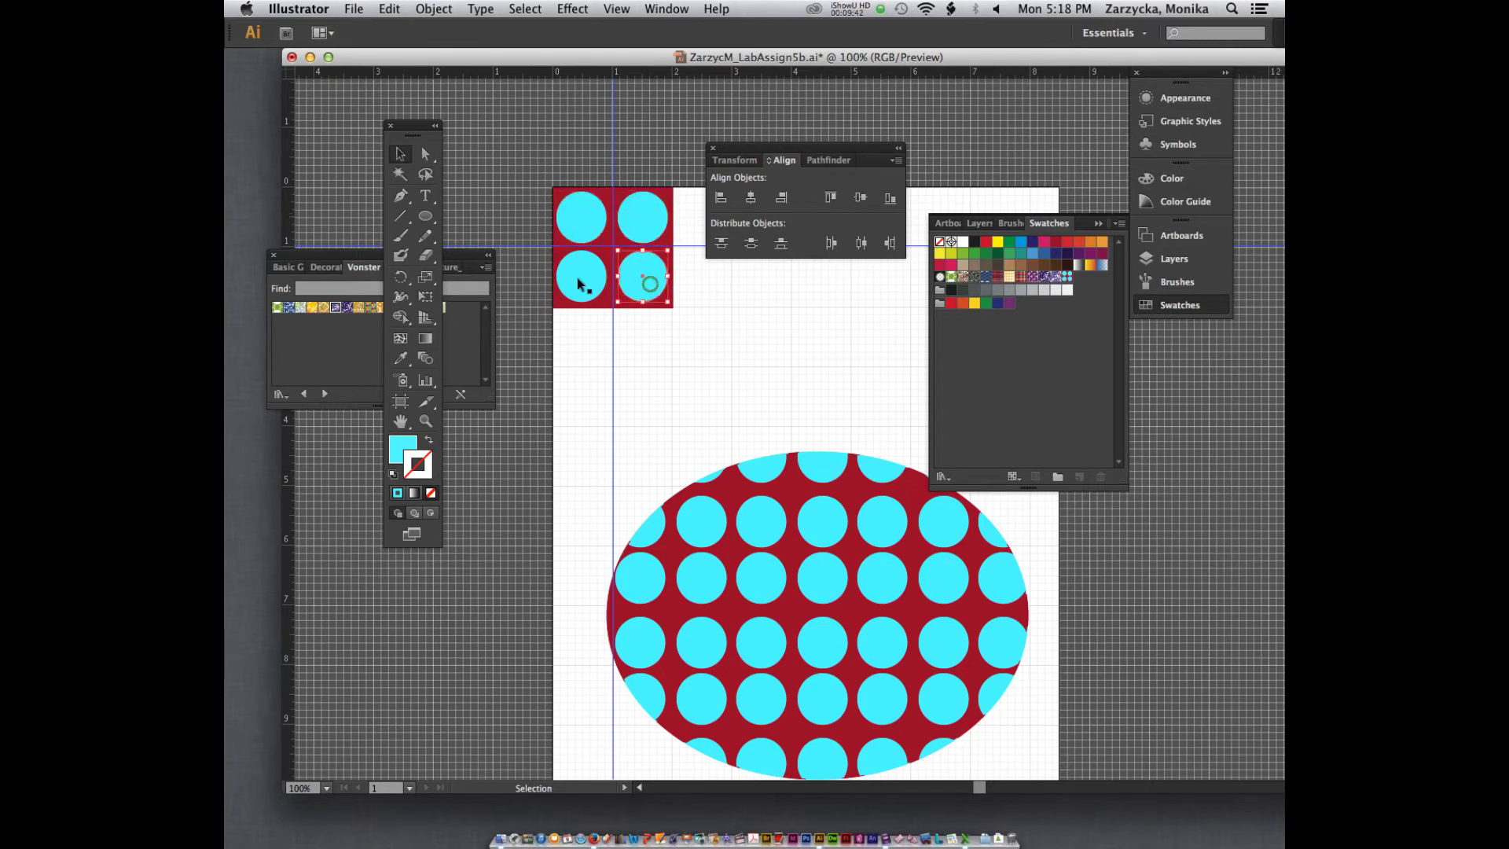
key(z)
click(581, 278)
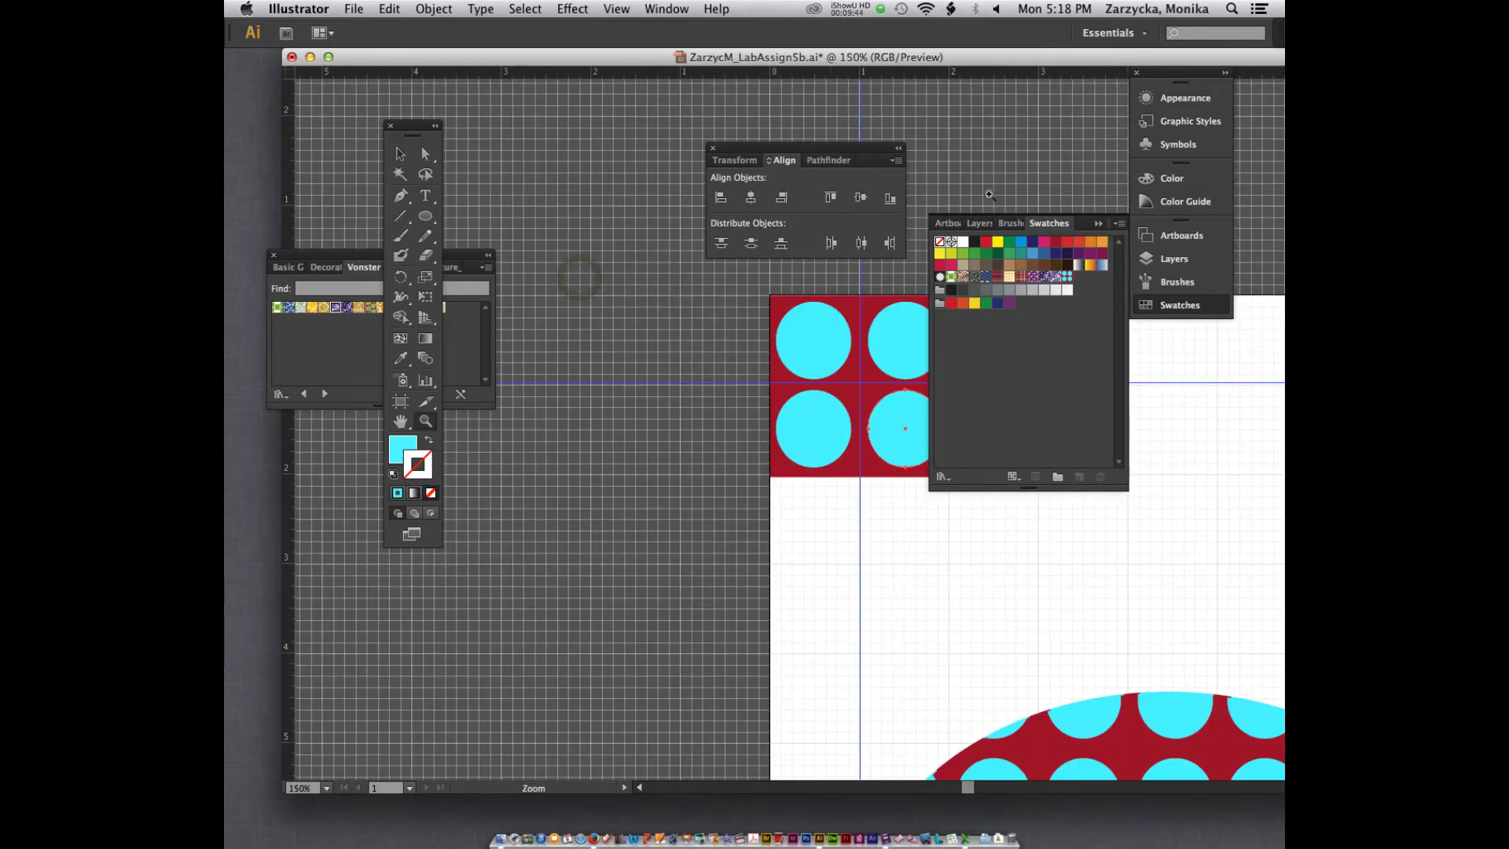
- Zoom in to inspect the tile's bottom circles, zoom back out, and drag the tile toward Swatches
drag(848, 57, 654, 57)
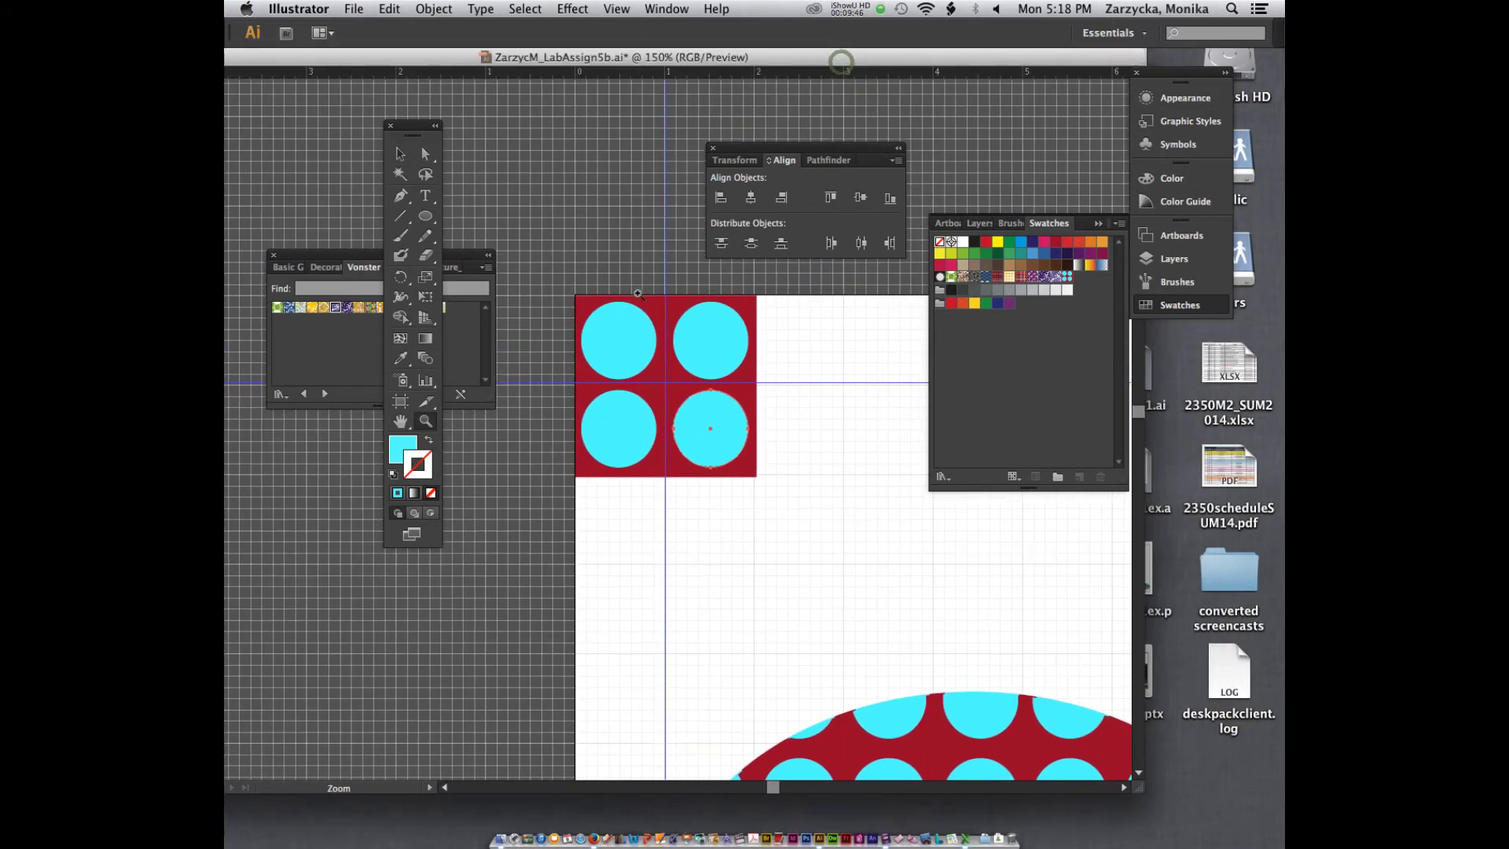
click(628, 438)
click(400, 154)
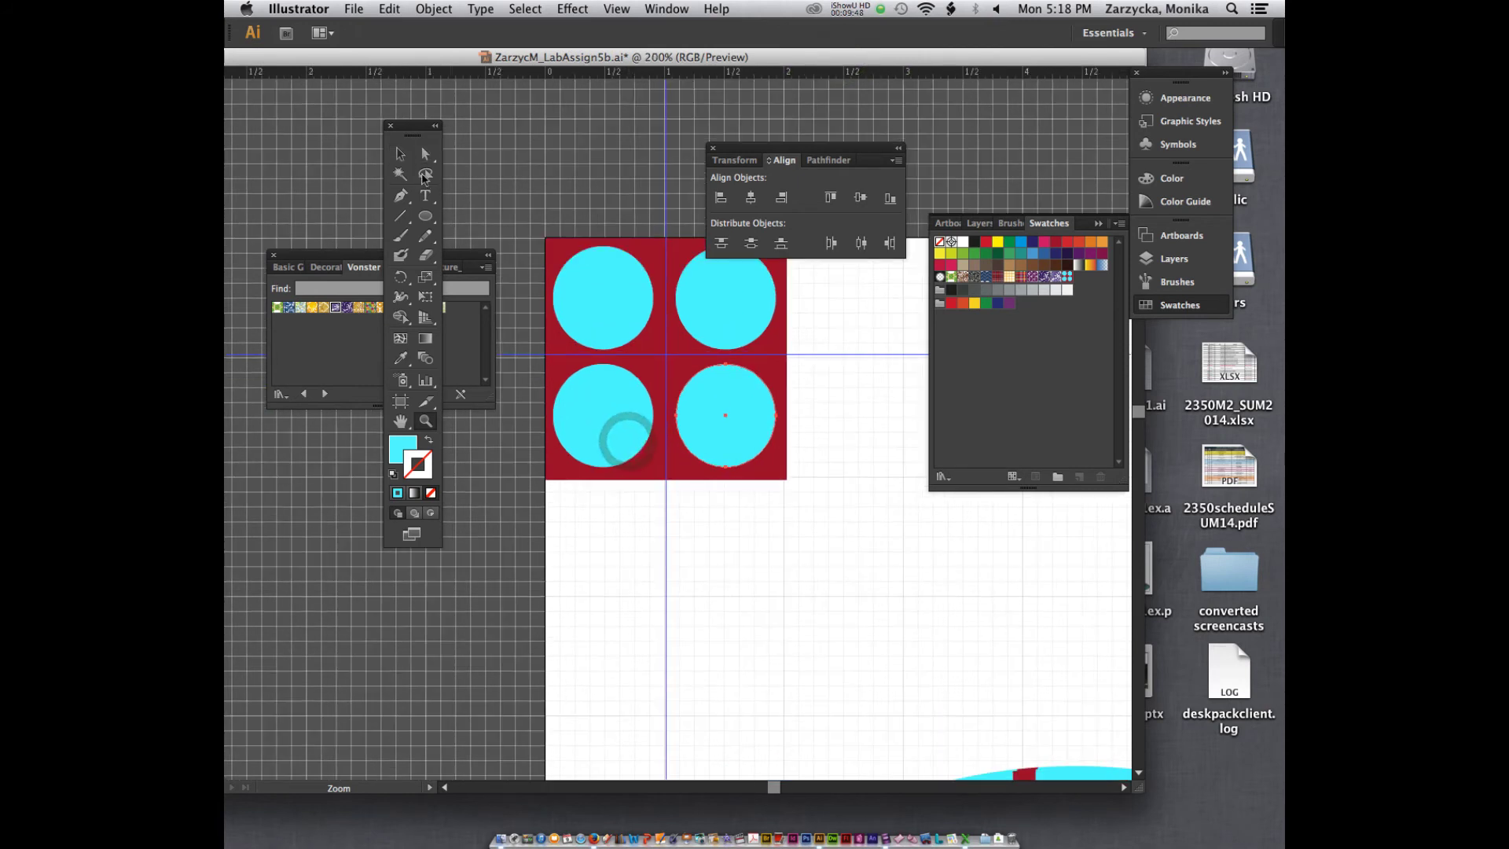
shift+click(579, 424)
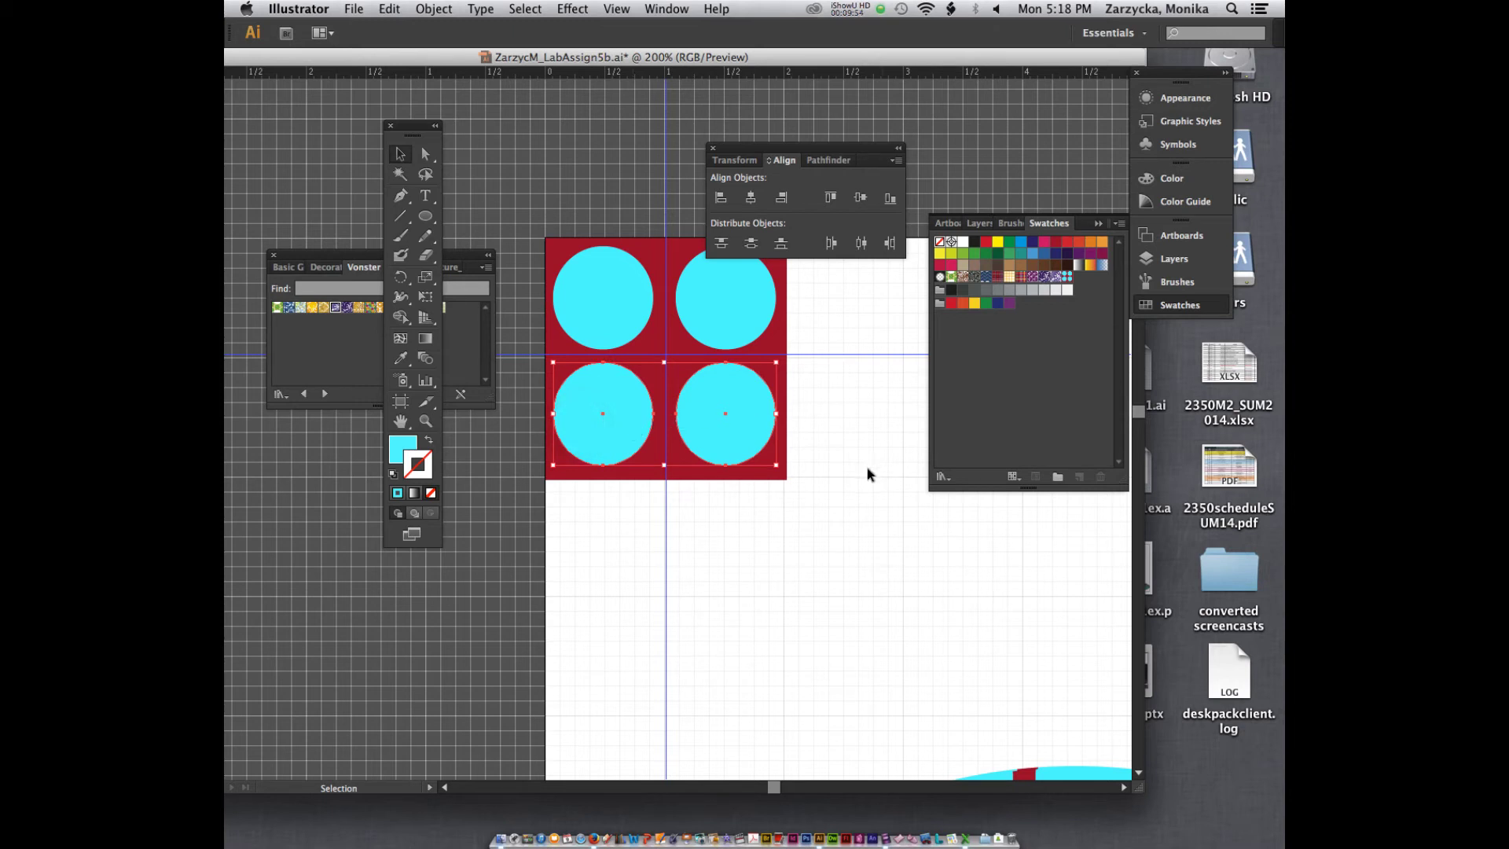
key(super+minus)
key(super+minus)
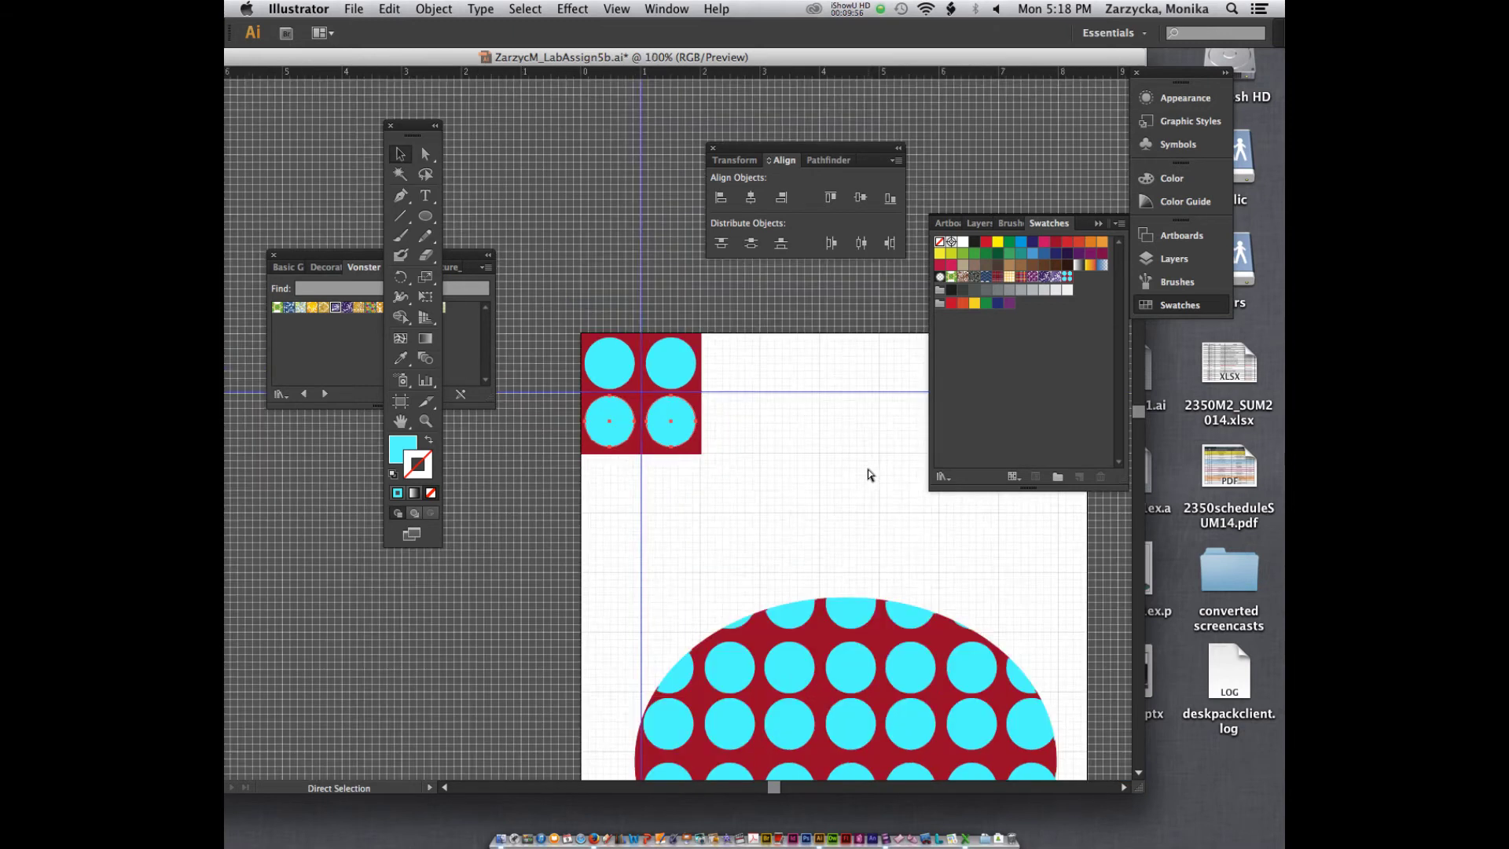
key(super+minus)
click(724, 424)
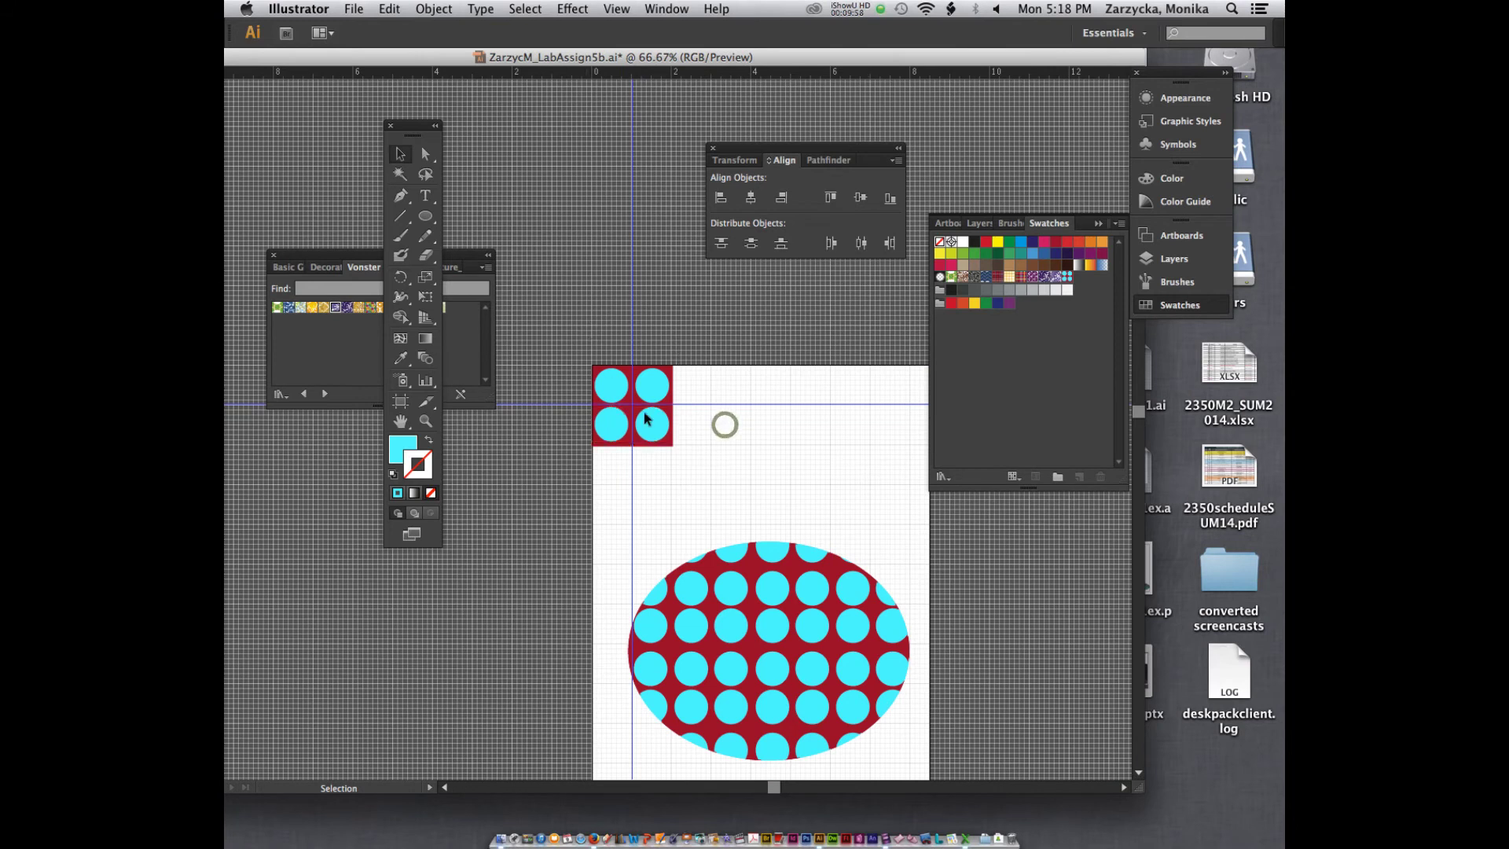
drag(647, 418, 1130, 323)
- Drop the tile into Swatches as a pattern, then strip the large oval's outline and delete it
drag(1101, 288, 1099, 287)
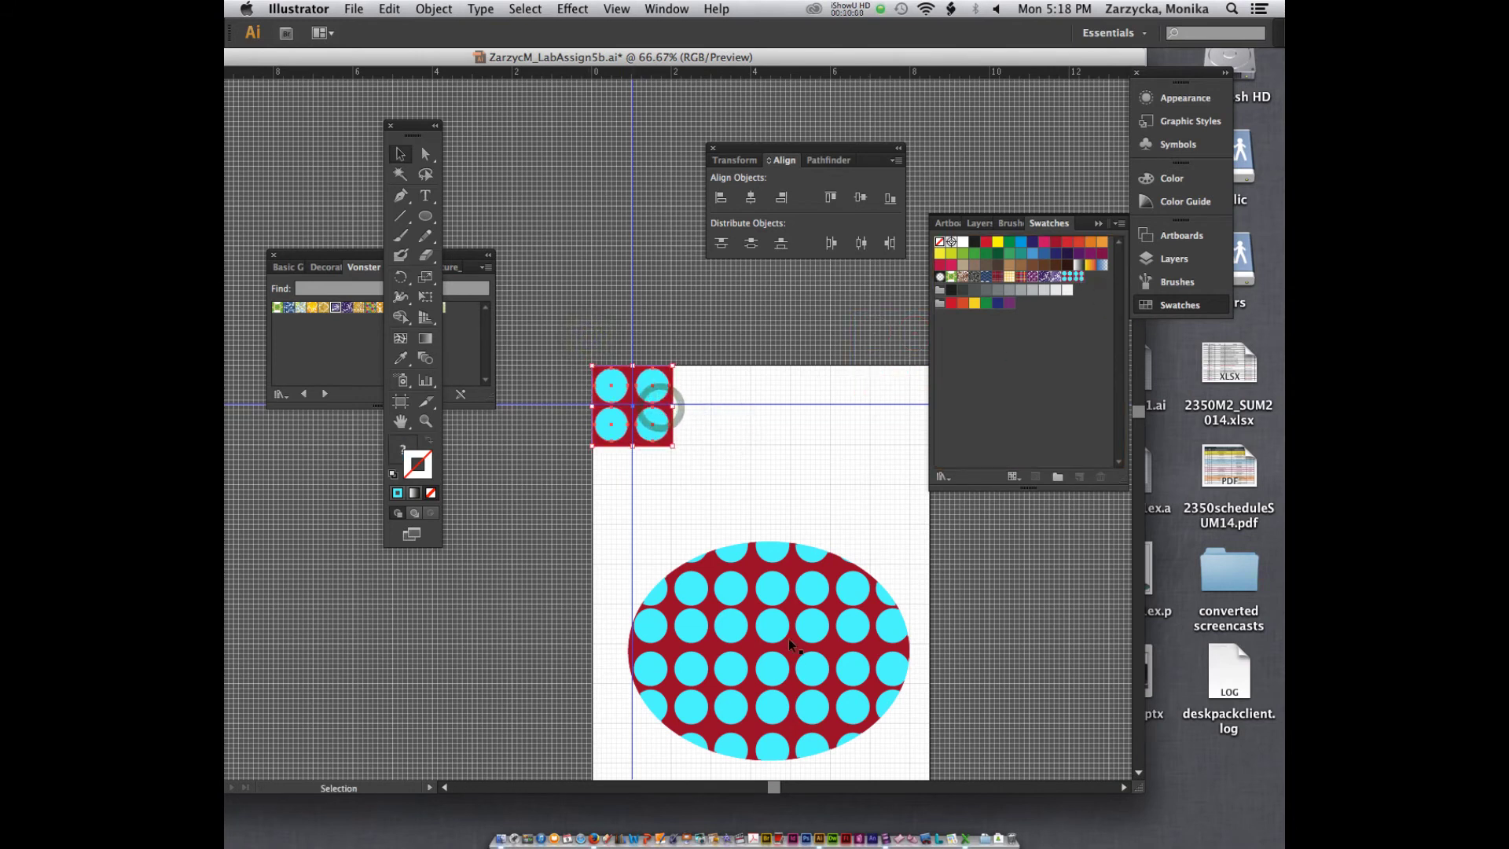
click(789, 646)
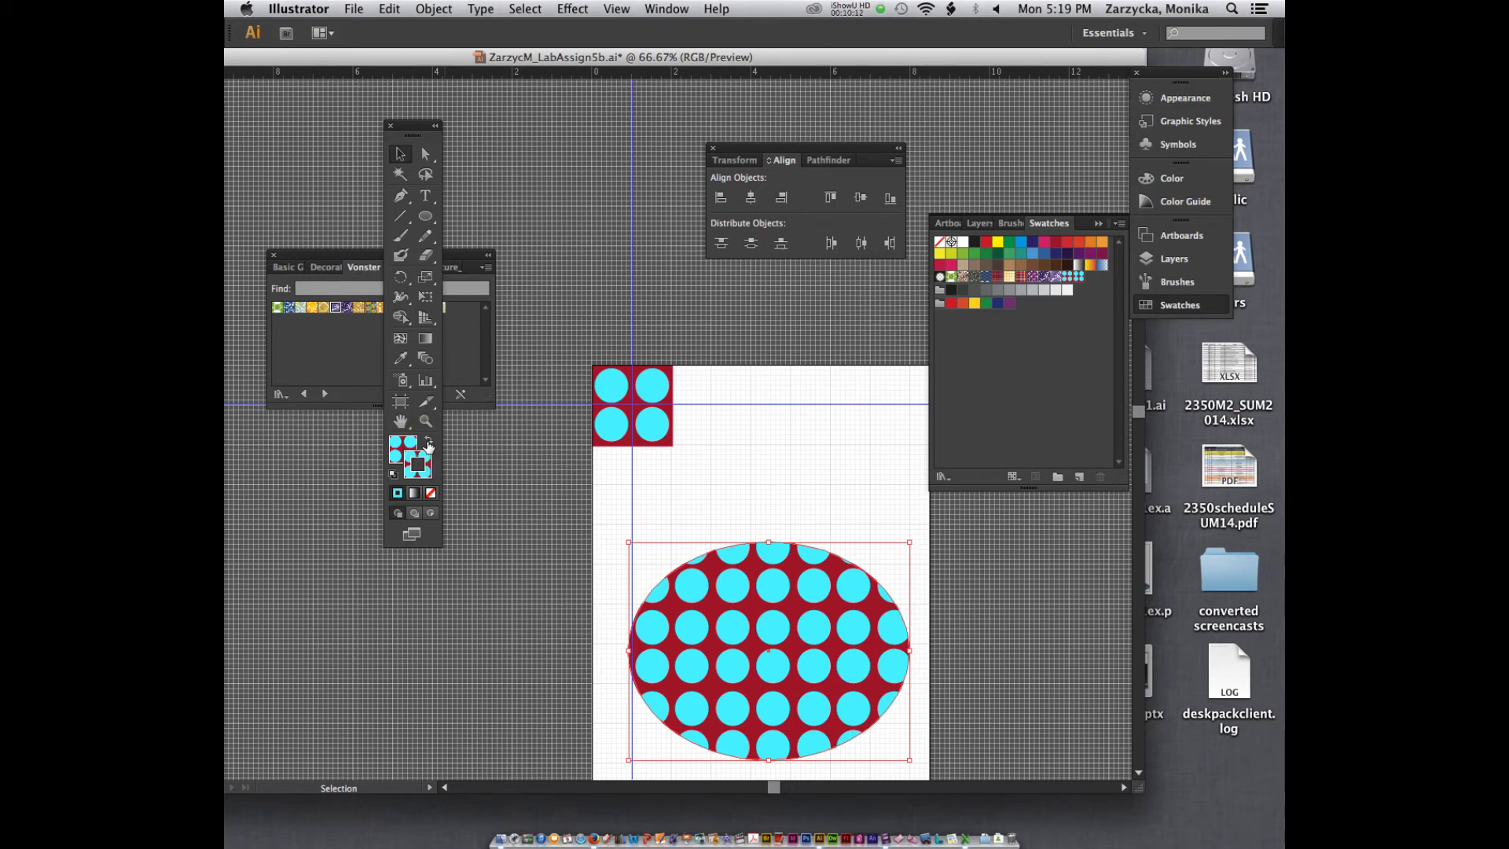
key(super+z)
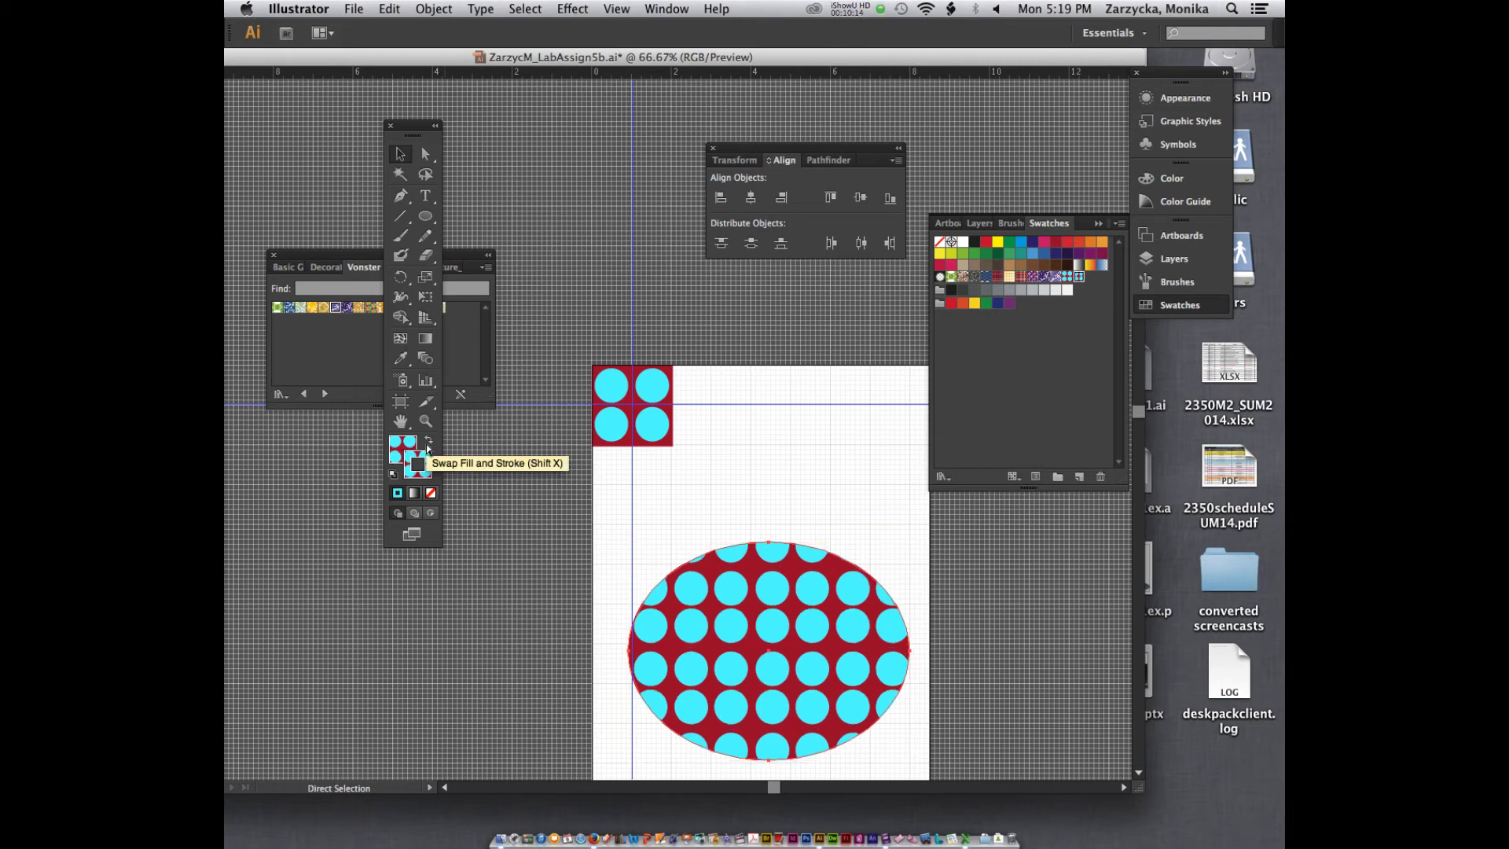
key(v)
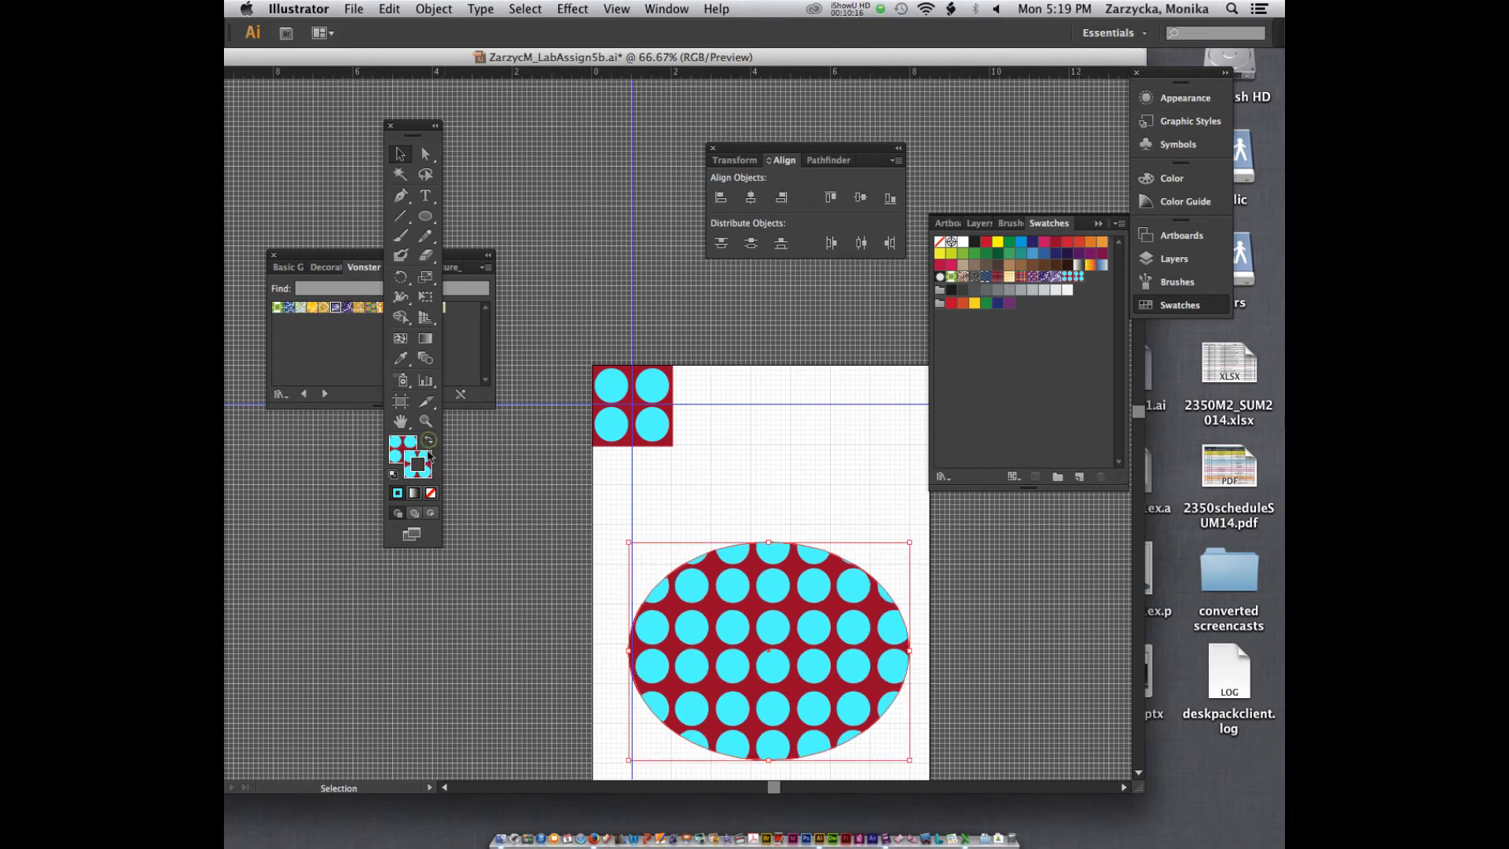
click(431, 493)
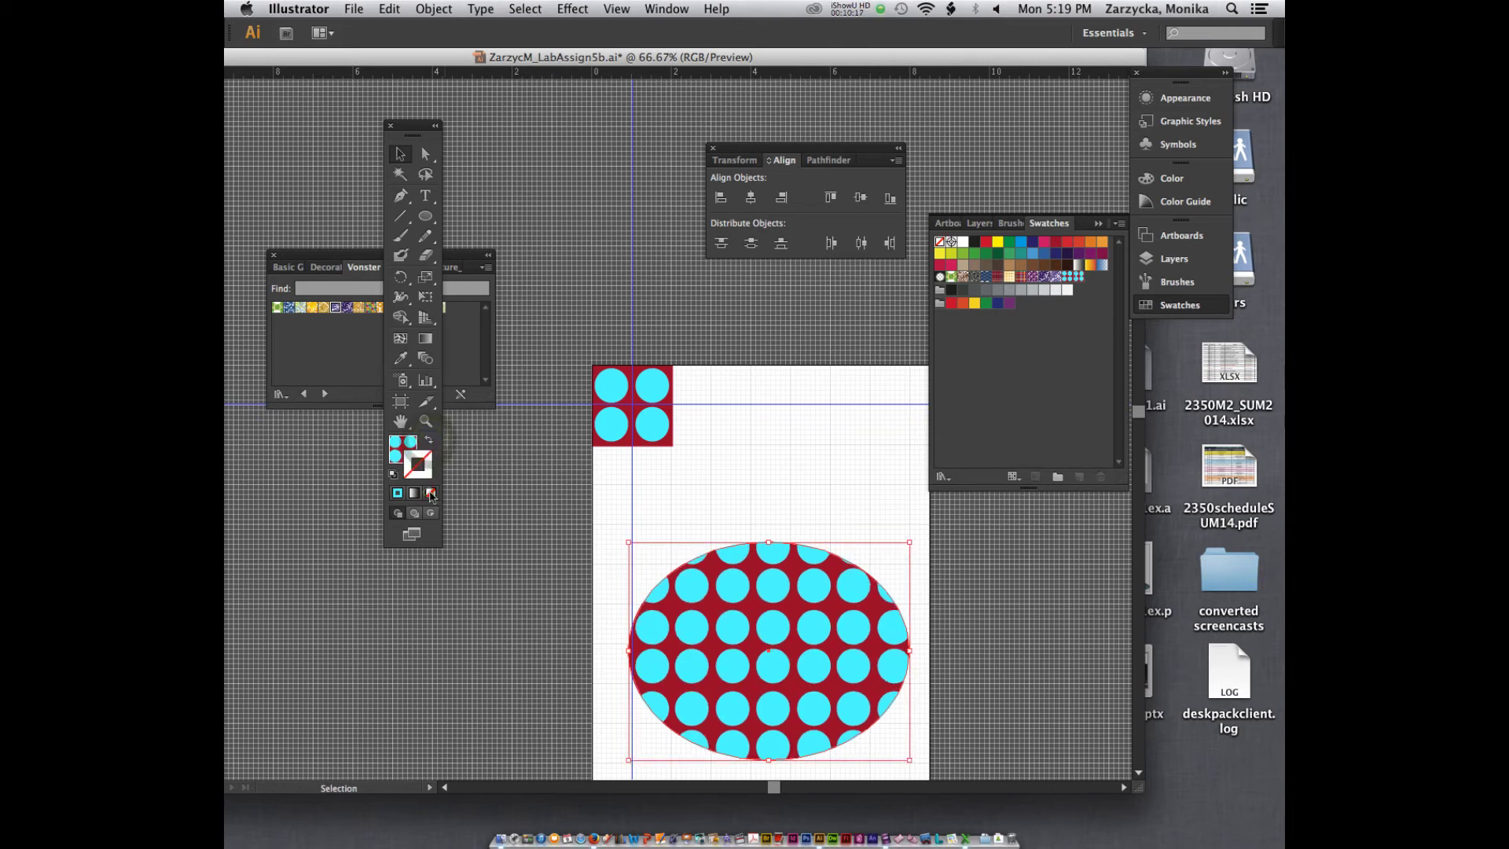
click(856, 433)
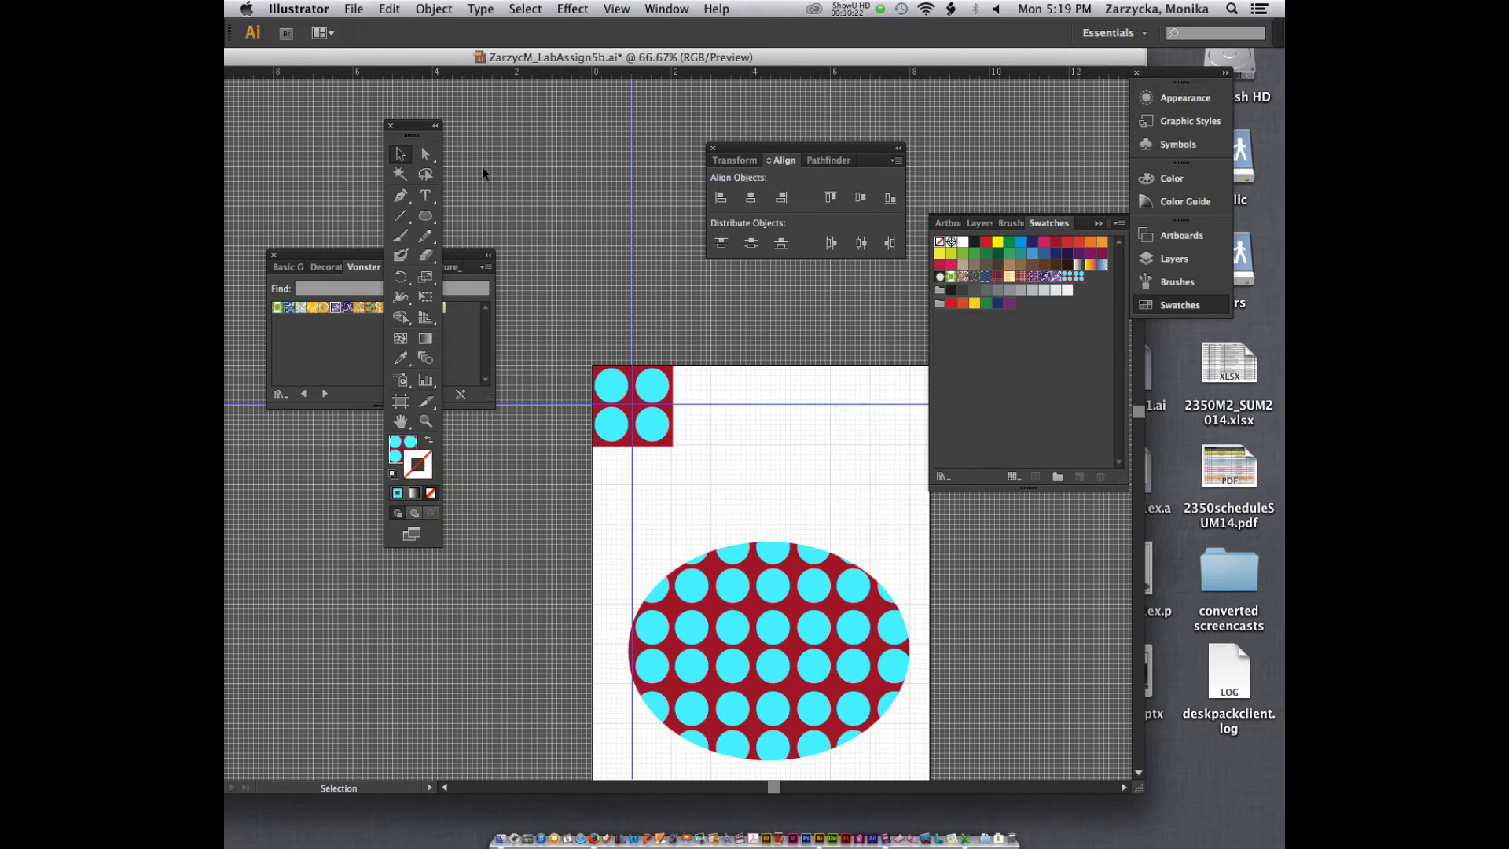
drag(656, 551, 845, 681)
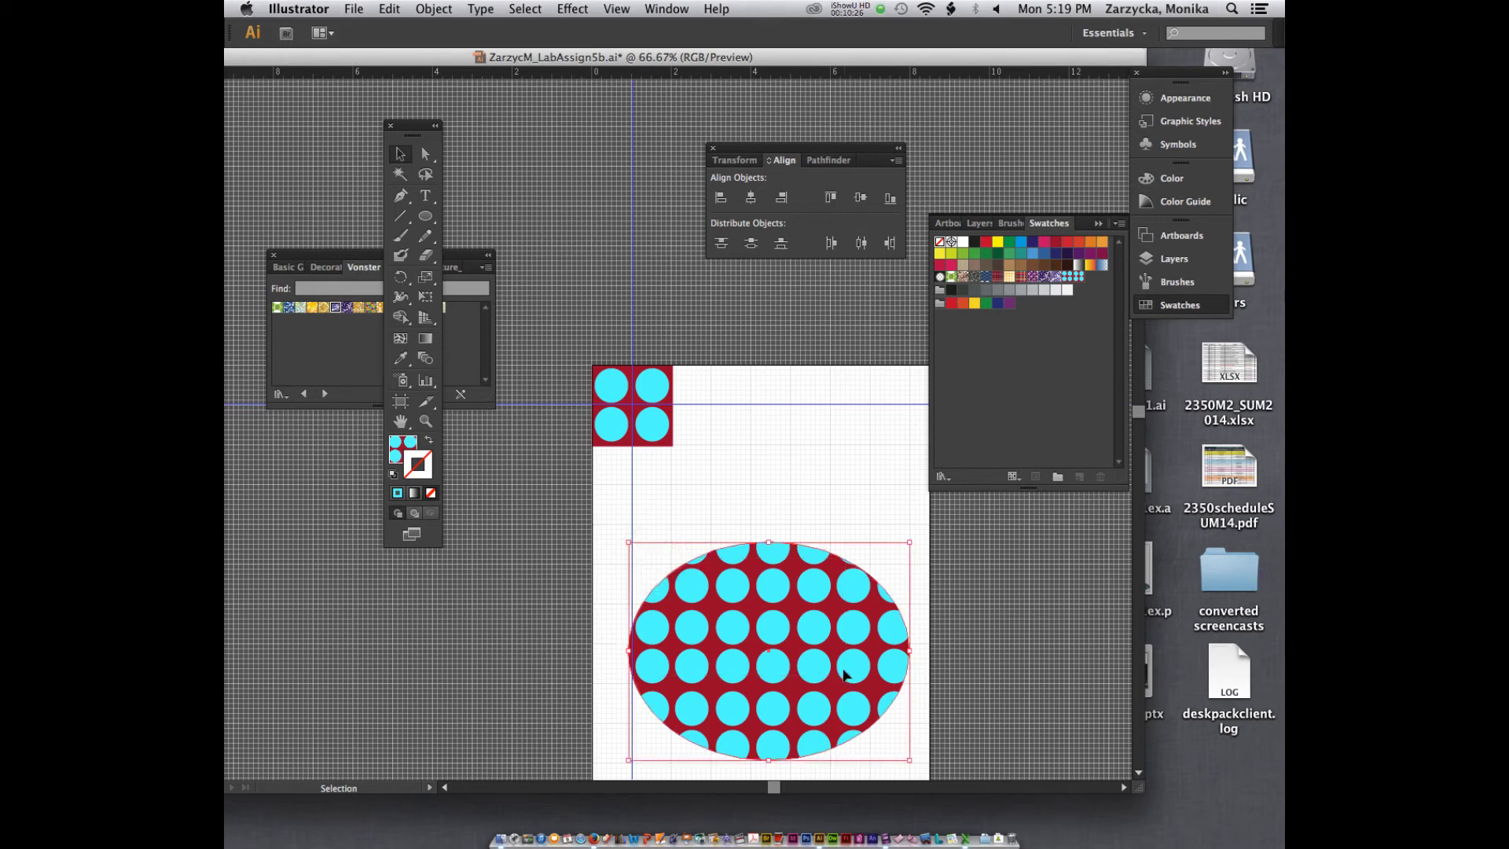
key(Delete)
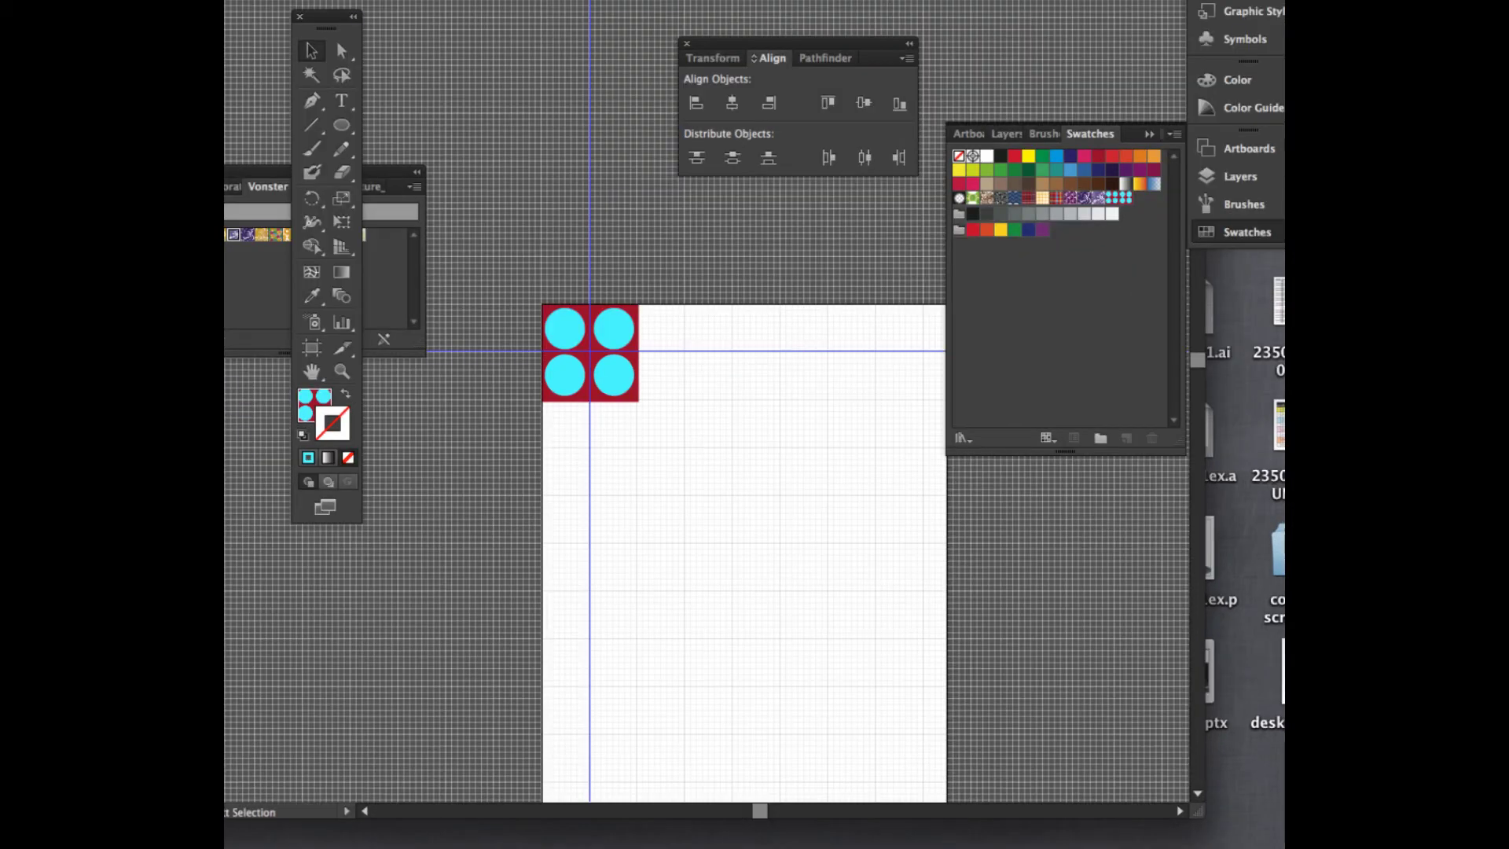
- Draw an ellipse below the tile and make it solid yellow with no outline
key(l)
drag(615, 431, 721, 527)
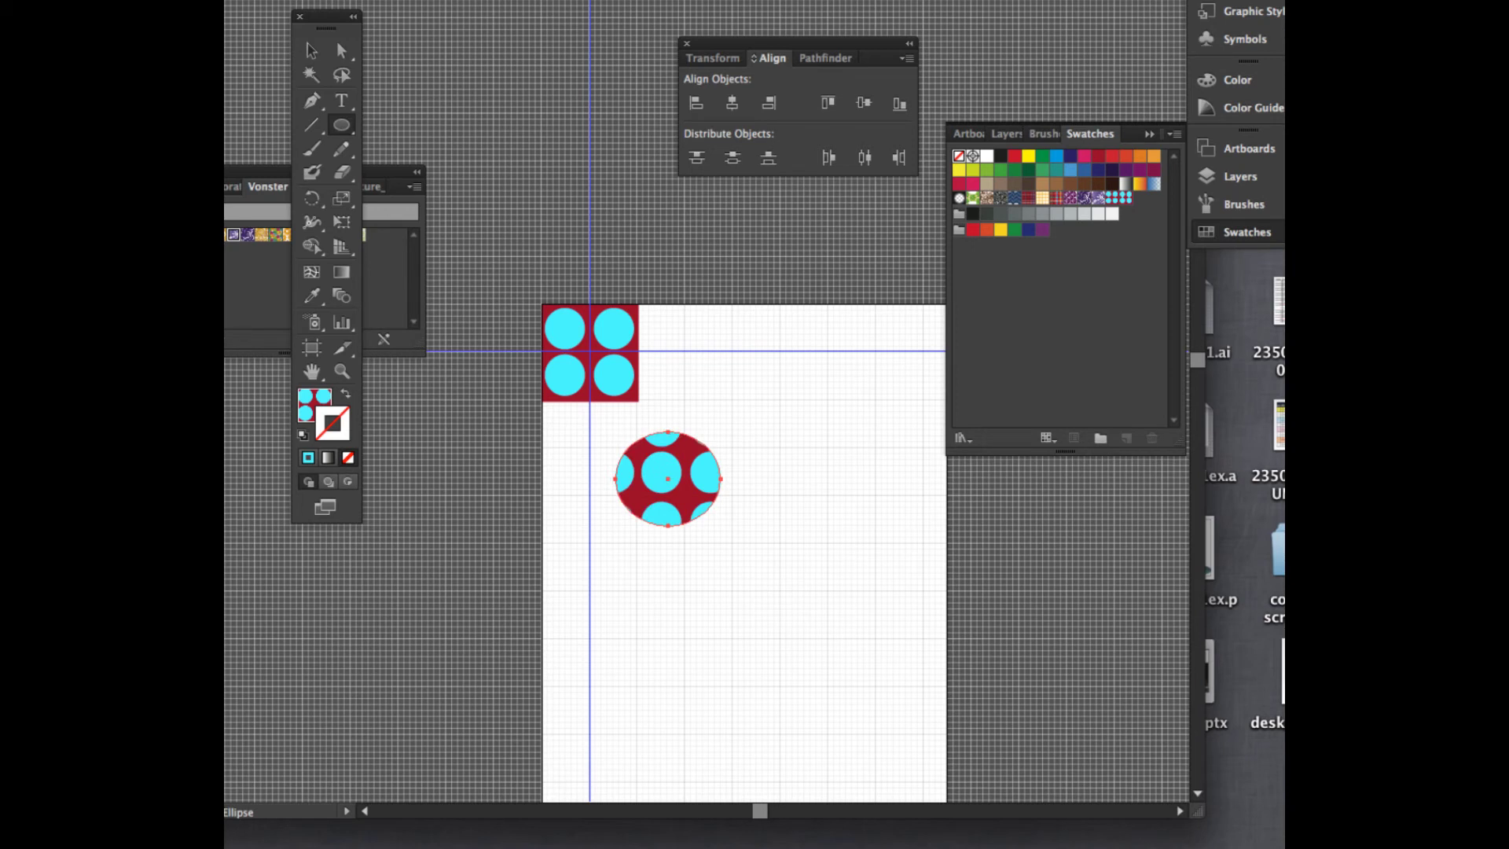
click(959, 171)
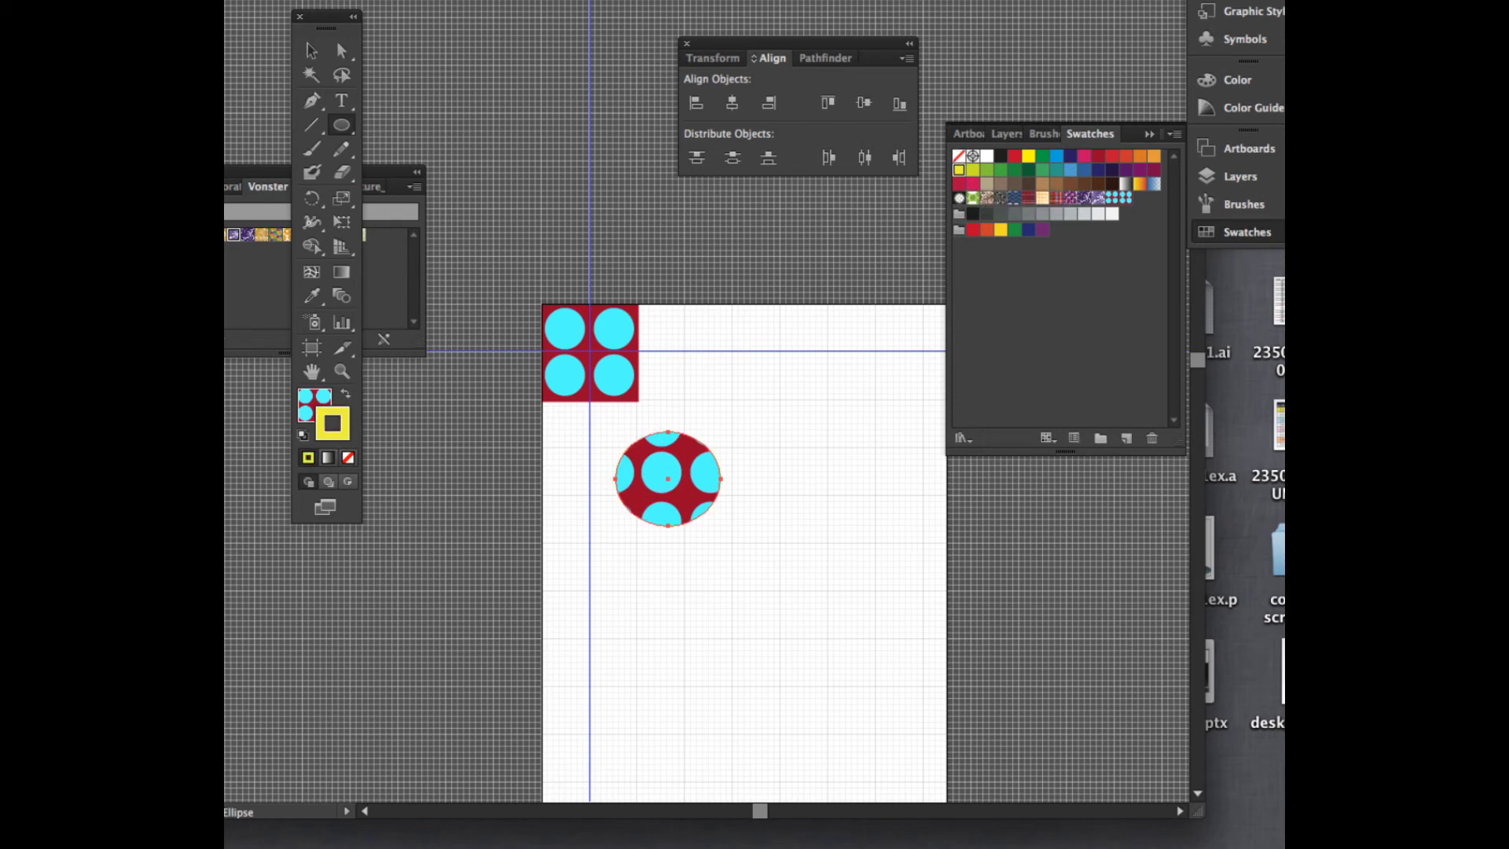
key(shift+x)
key(slash)
click(668, 478)
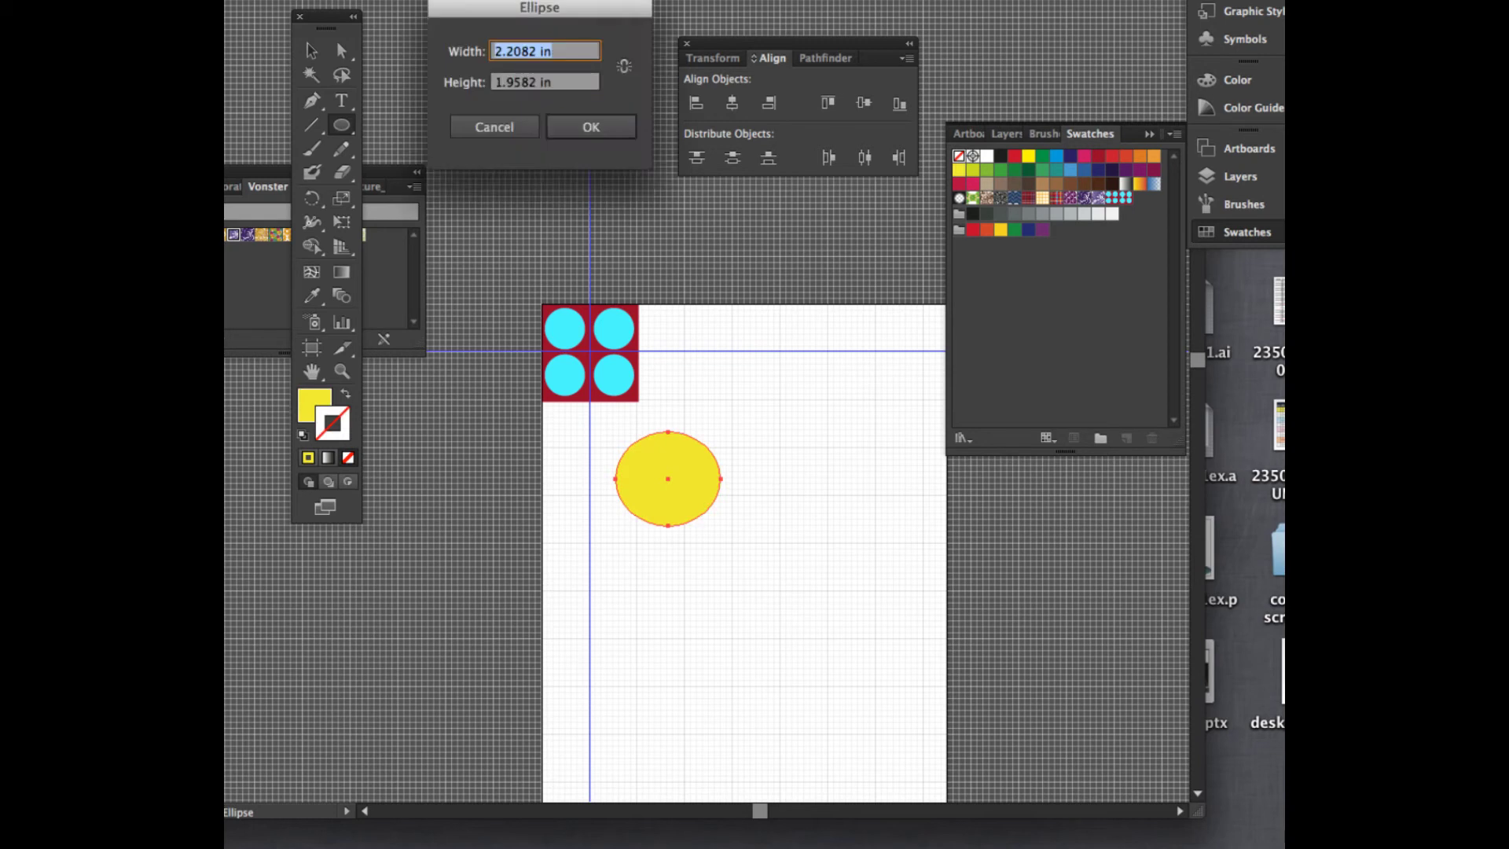
click(495, 126)
key(v)
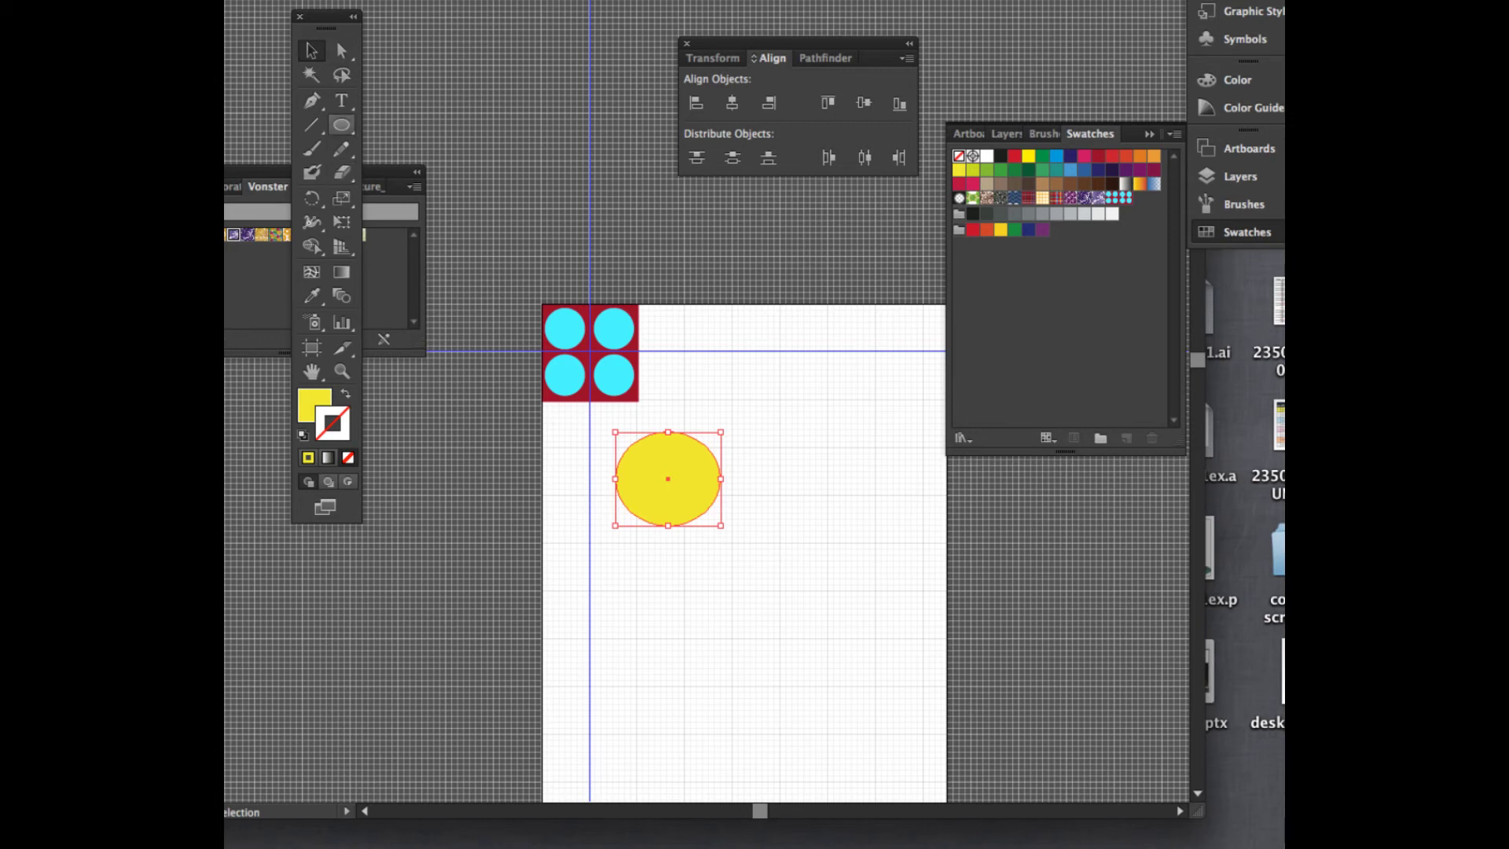
click(341, 124)
- Draw a rectangle over the ellipse's right half, undoing an extra thin one
drag(440, 172, 444, 125)
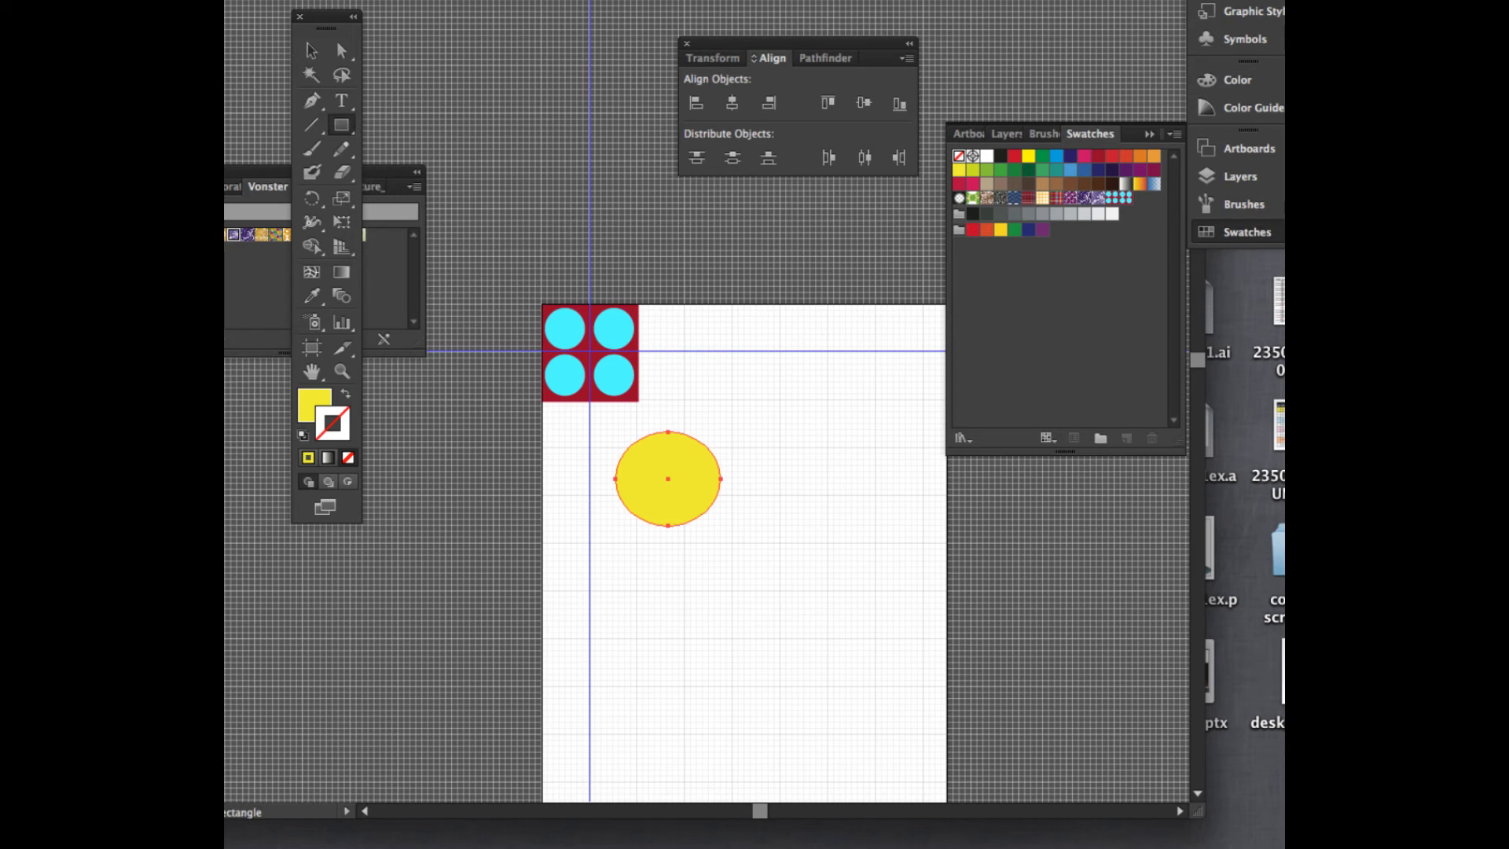
drag(667, 405, 808, 559)
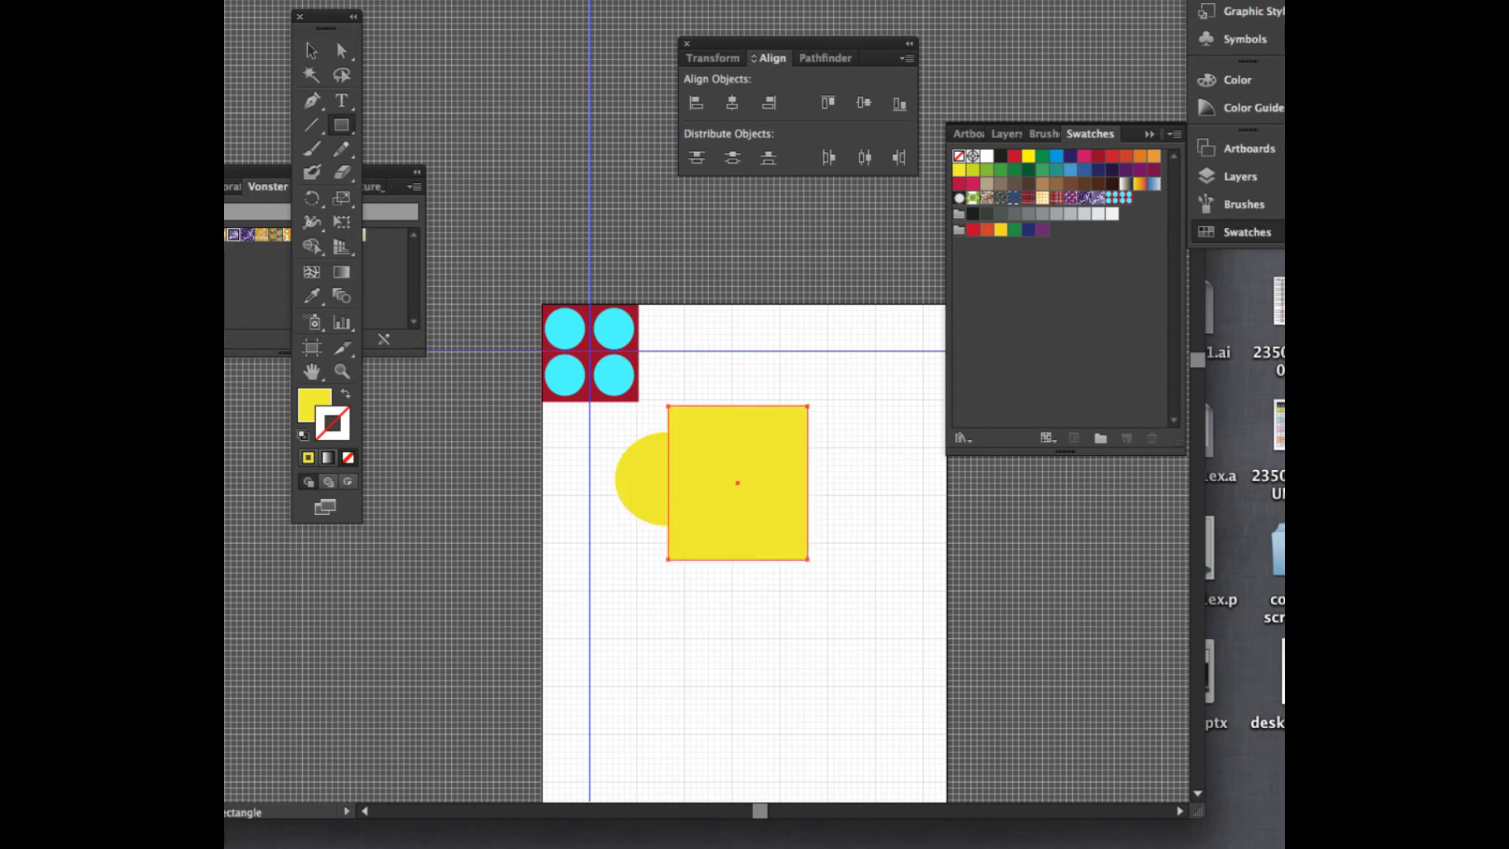
drag(725, 427, 810, 440)
key(super+z)
key(super+z)
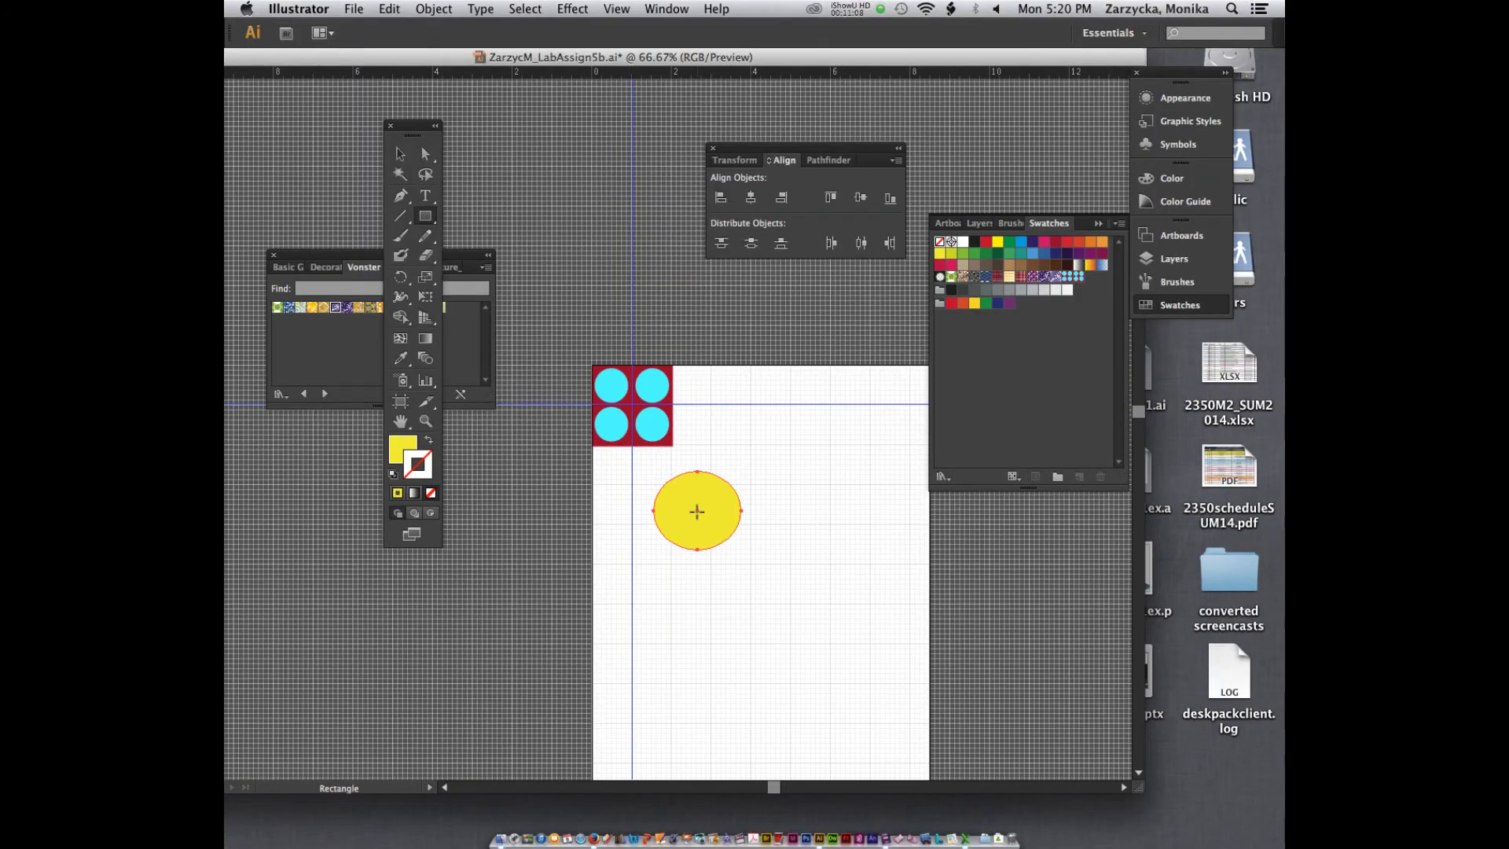
drag(382, 64, 521, 70)
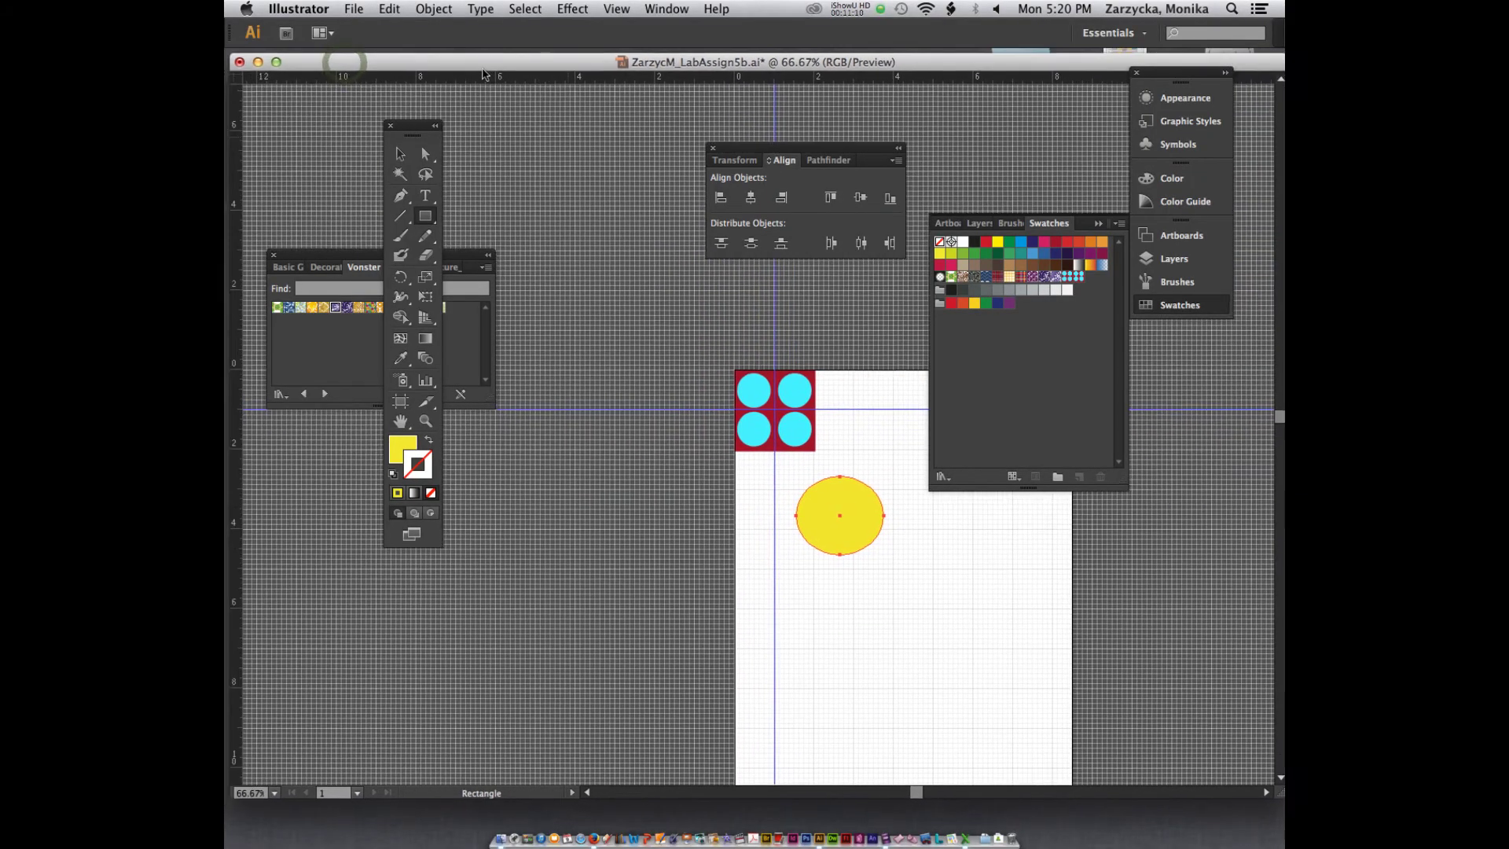
- Add a vertical centre guide, redraw the rectangle right of it, and select it with the circle
drag(227, 180, 833, 351)
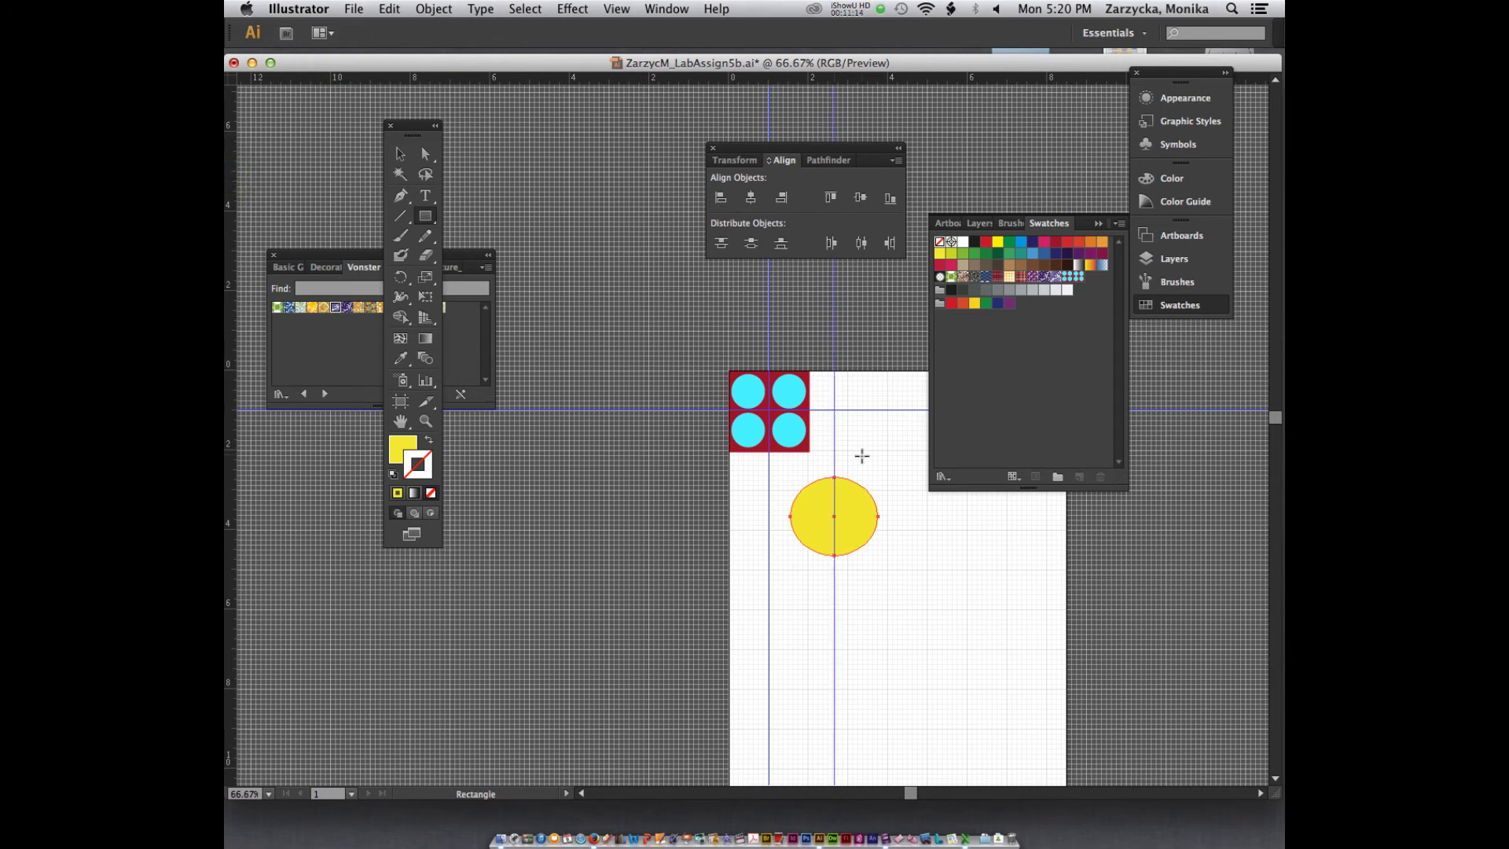
drag(835, 464, 887, 556)
click(400, 154)
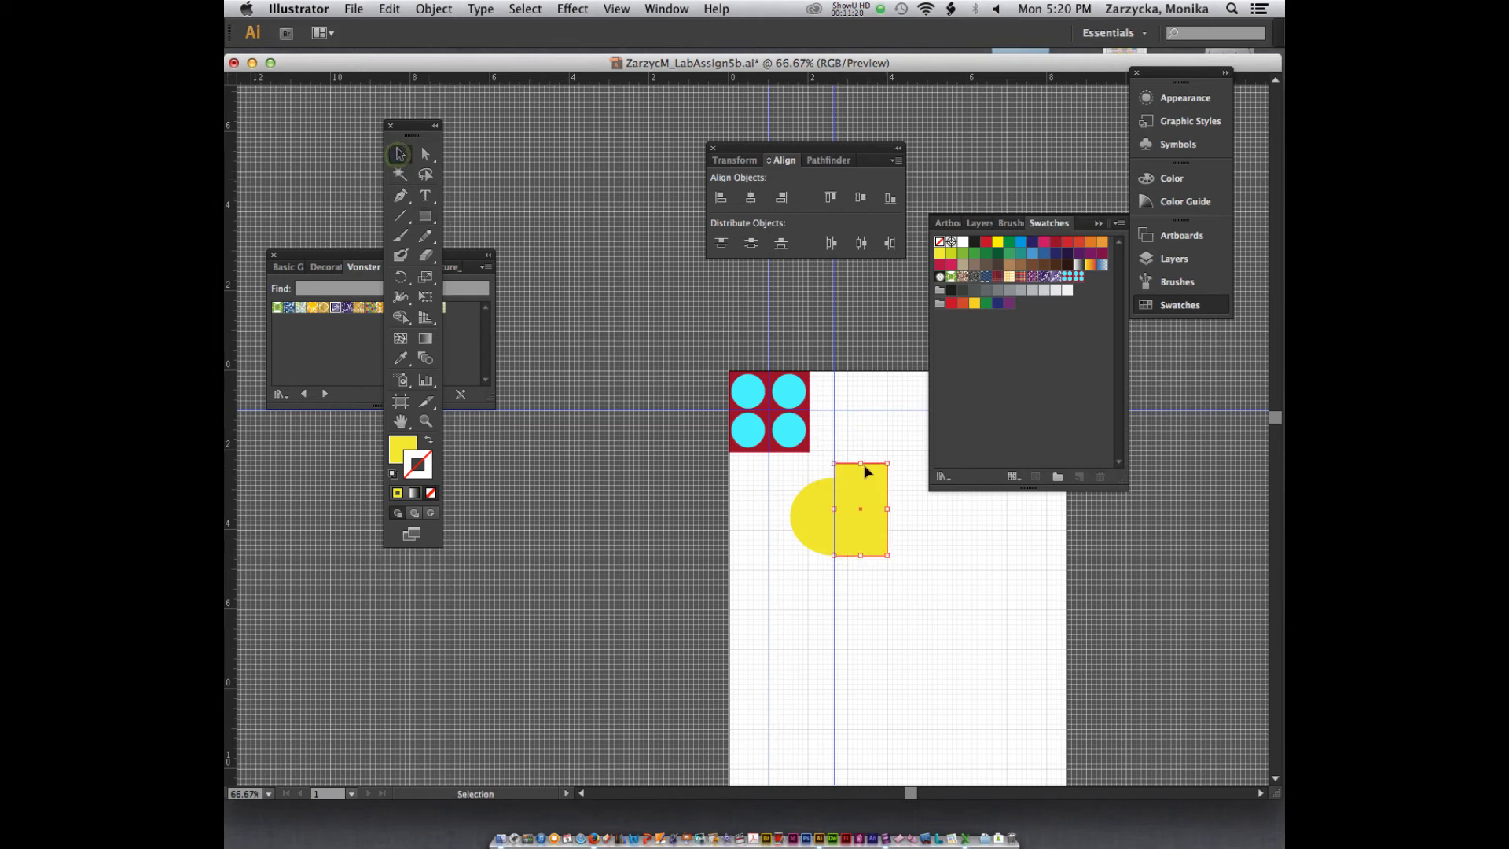
drag(860, 463, 879, 519)
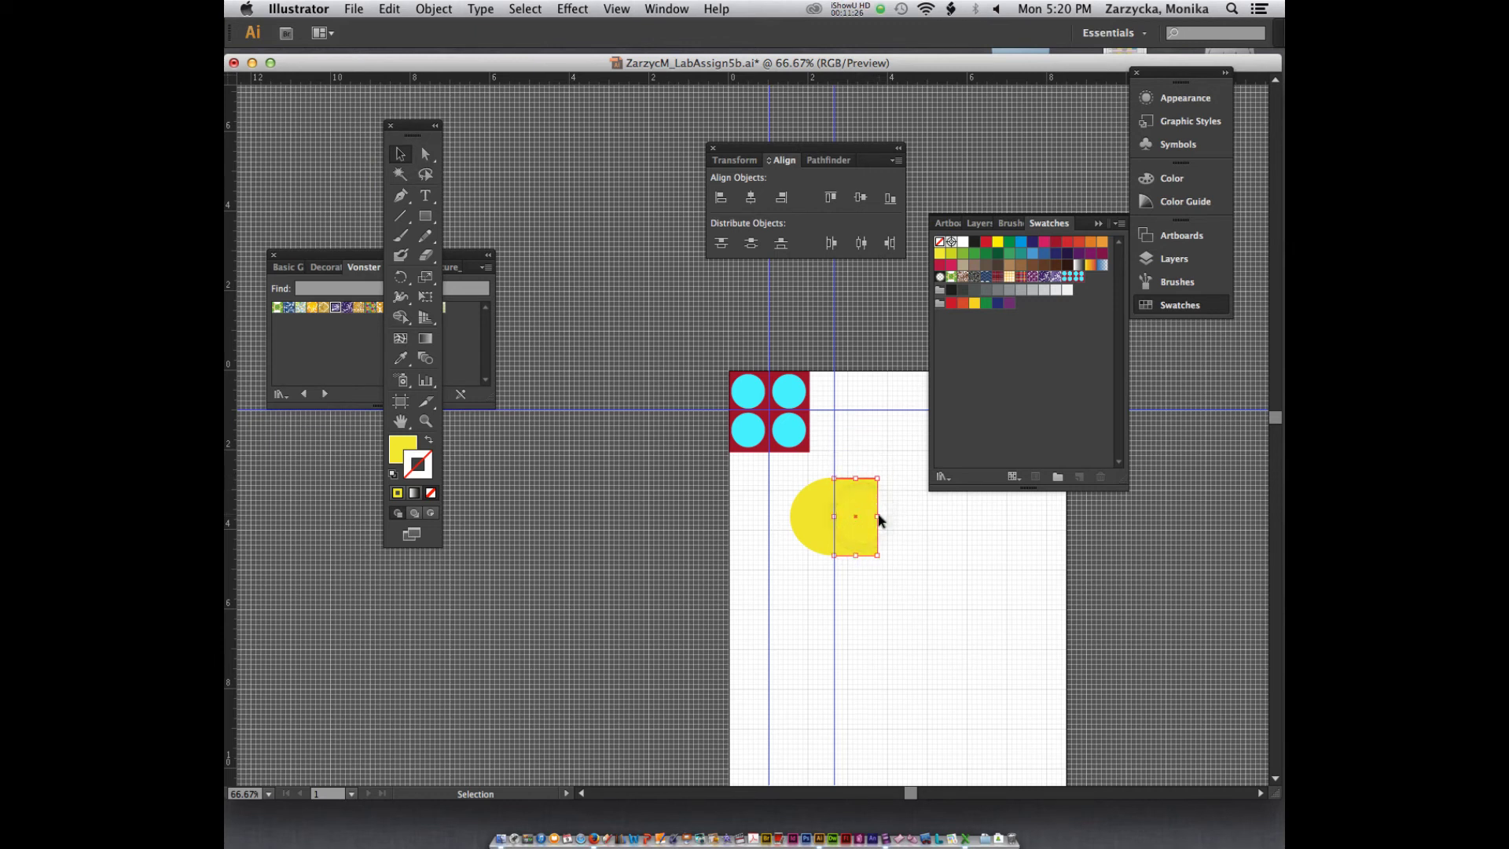
shift+click(815, 515)
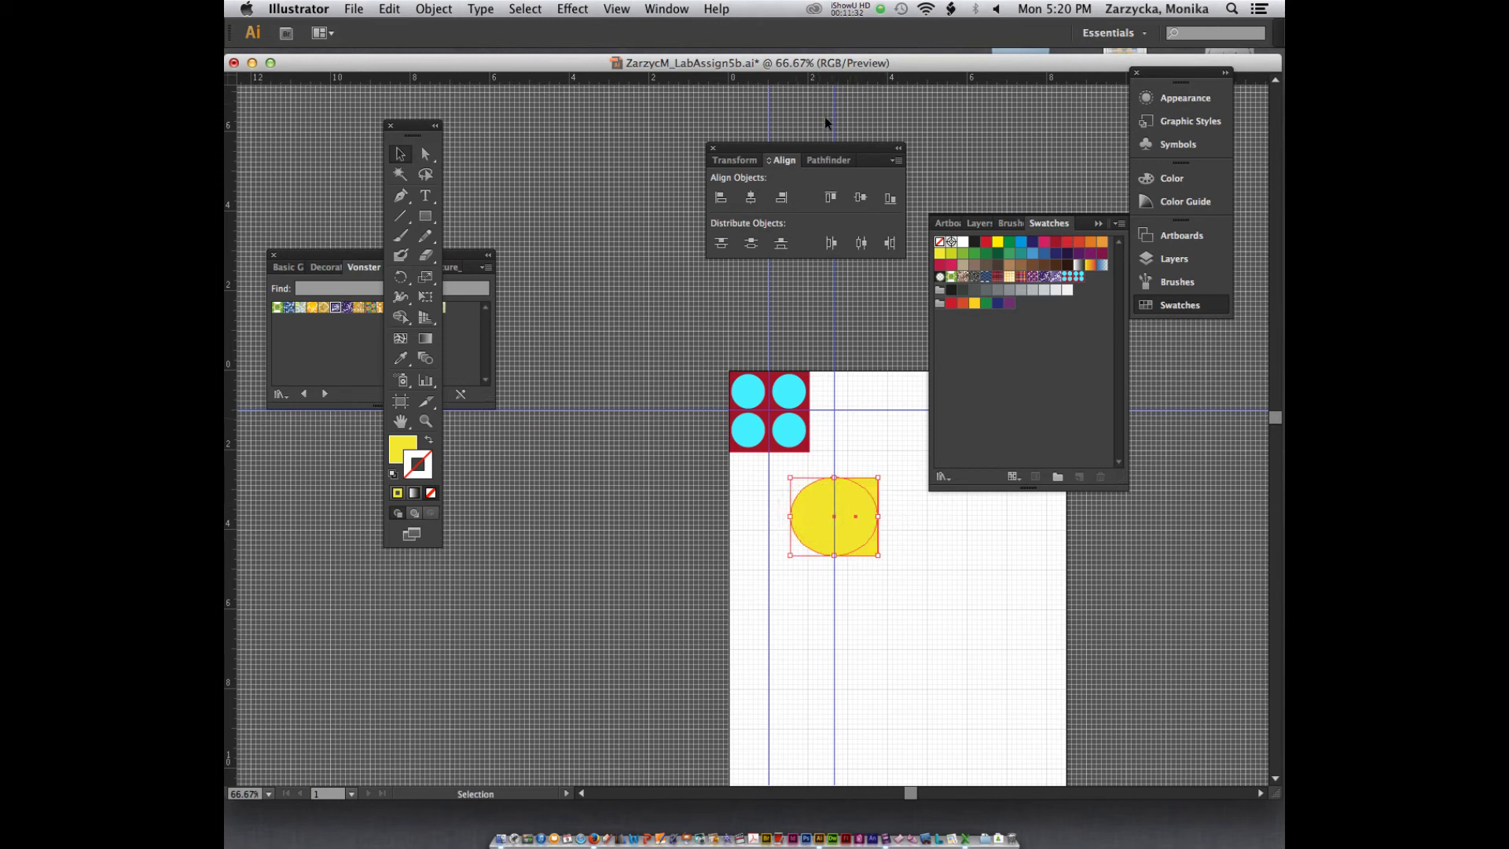
- Crop the circle to a half-circle with Pathfinder and set it against the red square's right edge
click(839, 161)
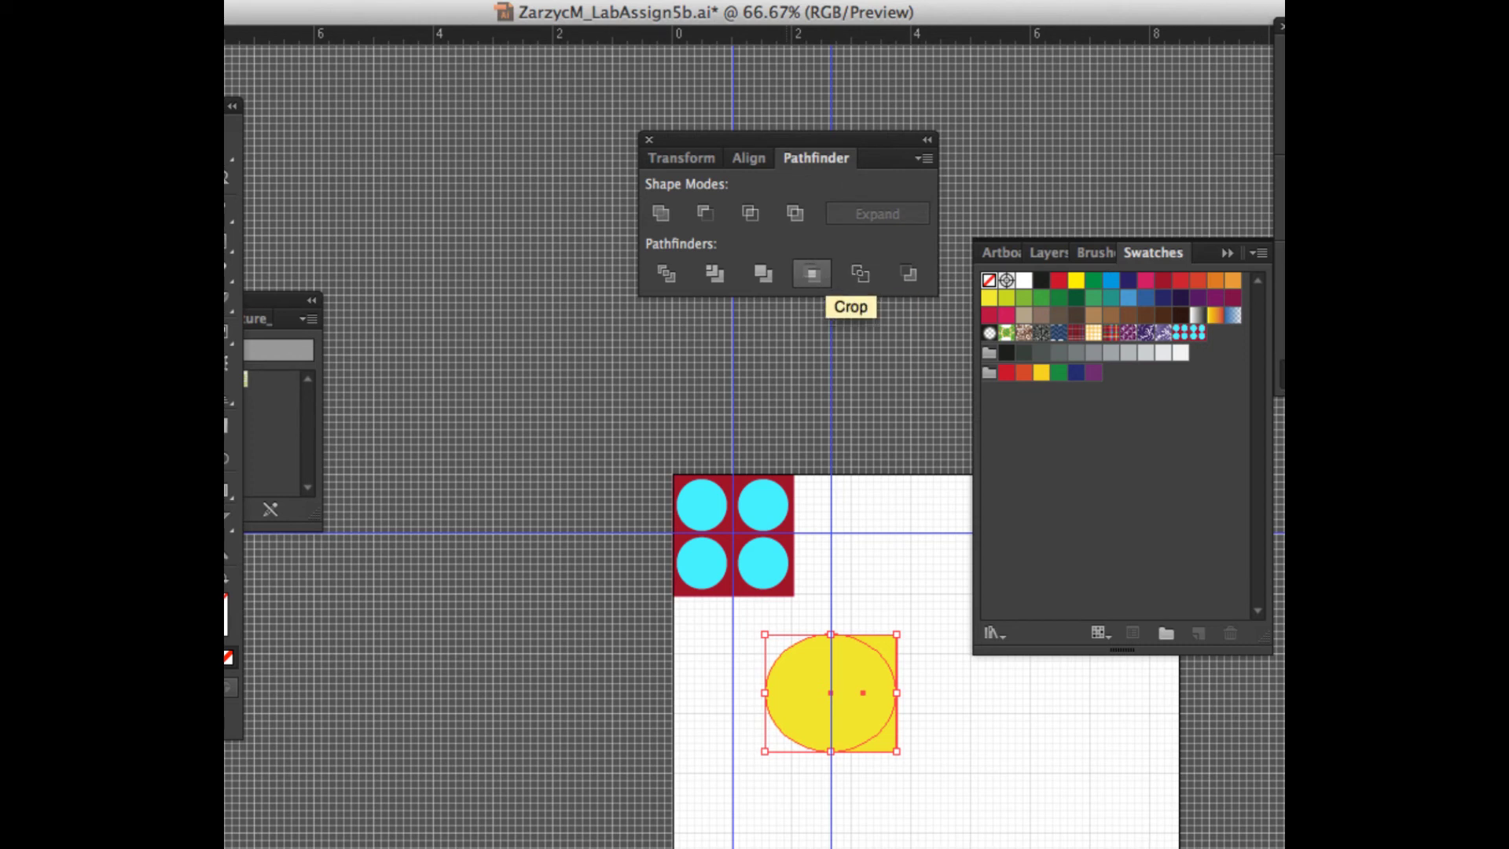
click(812, 273)
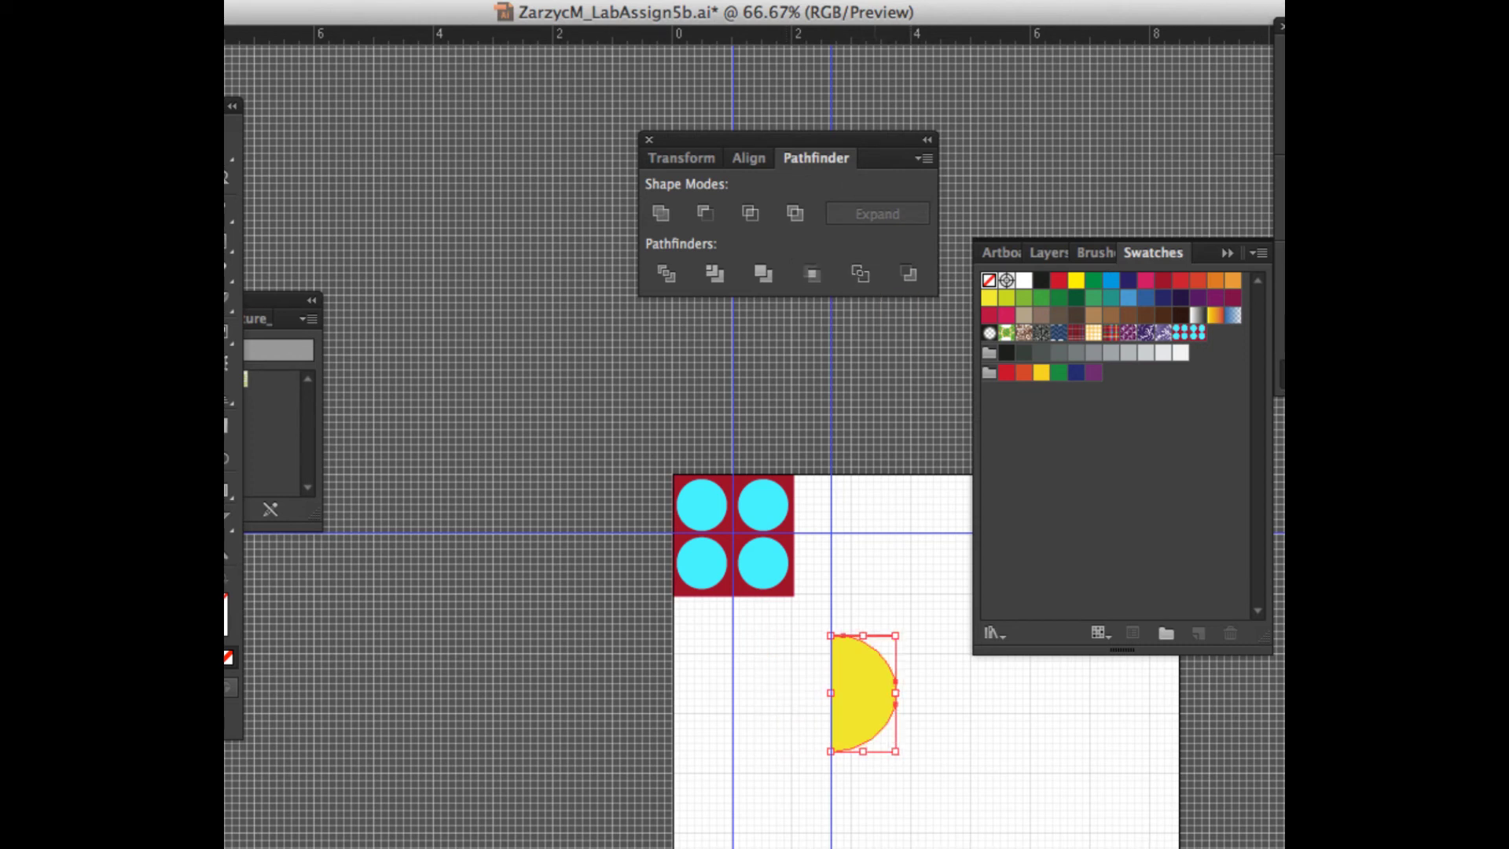
drag(863, 692, 827, 533)
click(870, 665)
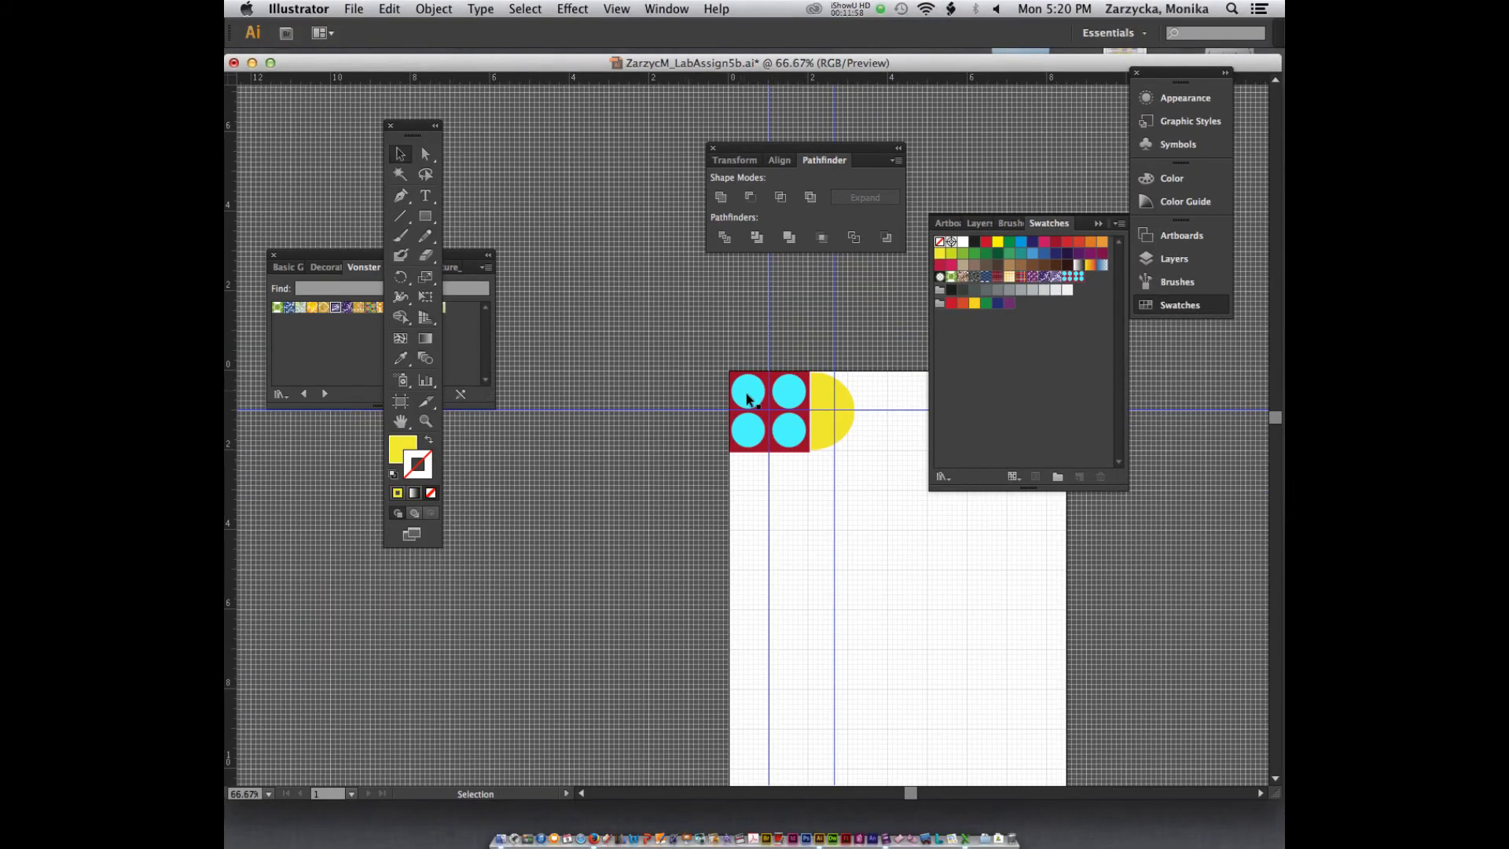
- Pull three cyan circles out of the red square and centre the remaining one
drag(746, 397, 784, 558)
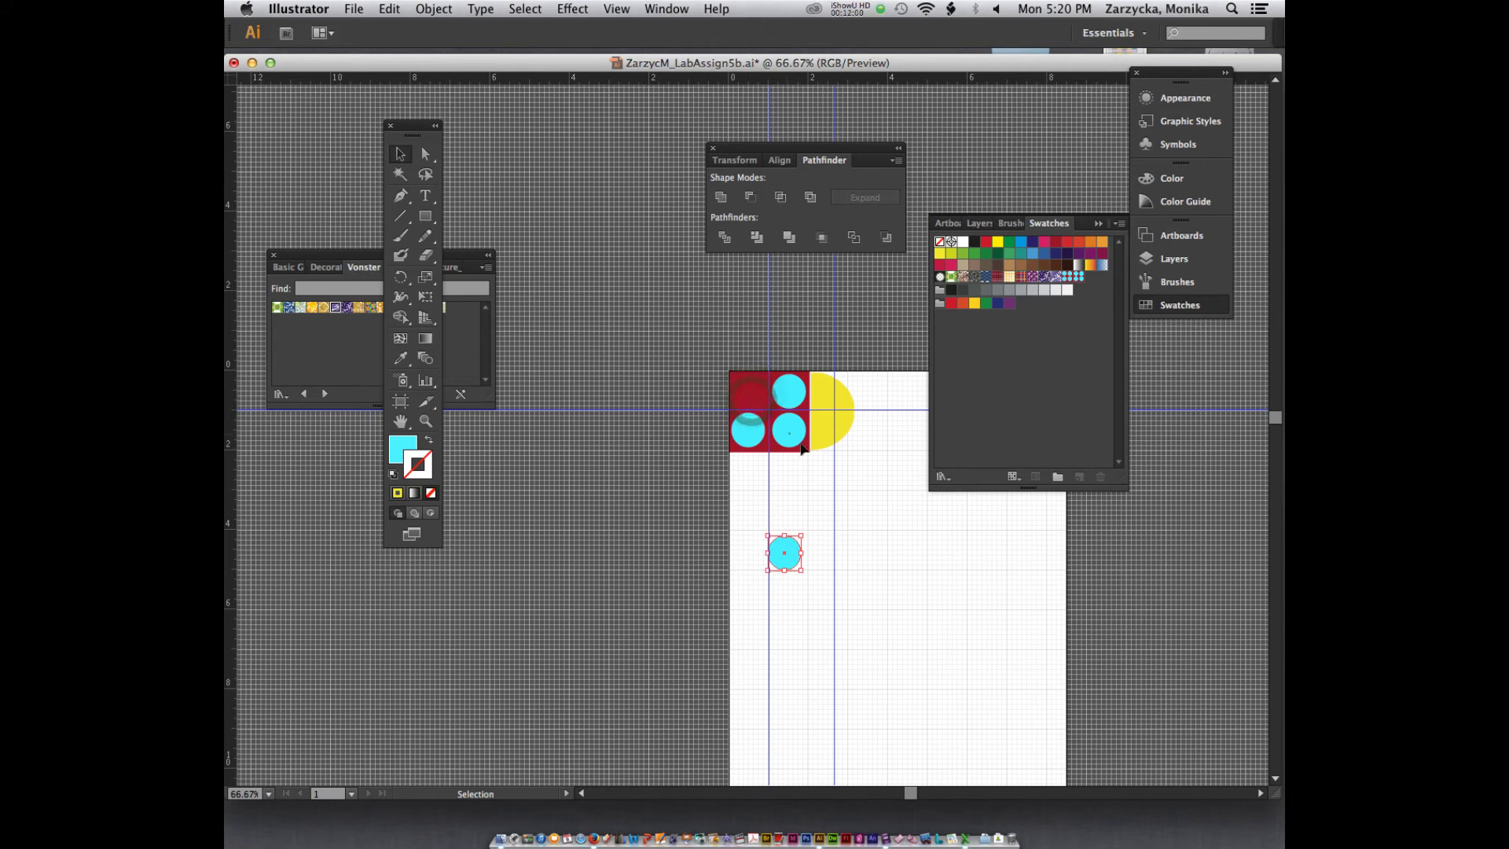
drag(793, 436, 886, 564)
drag(789, 390, 840, 654)
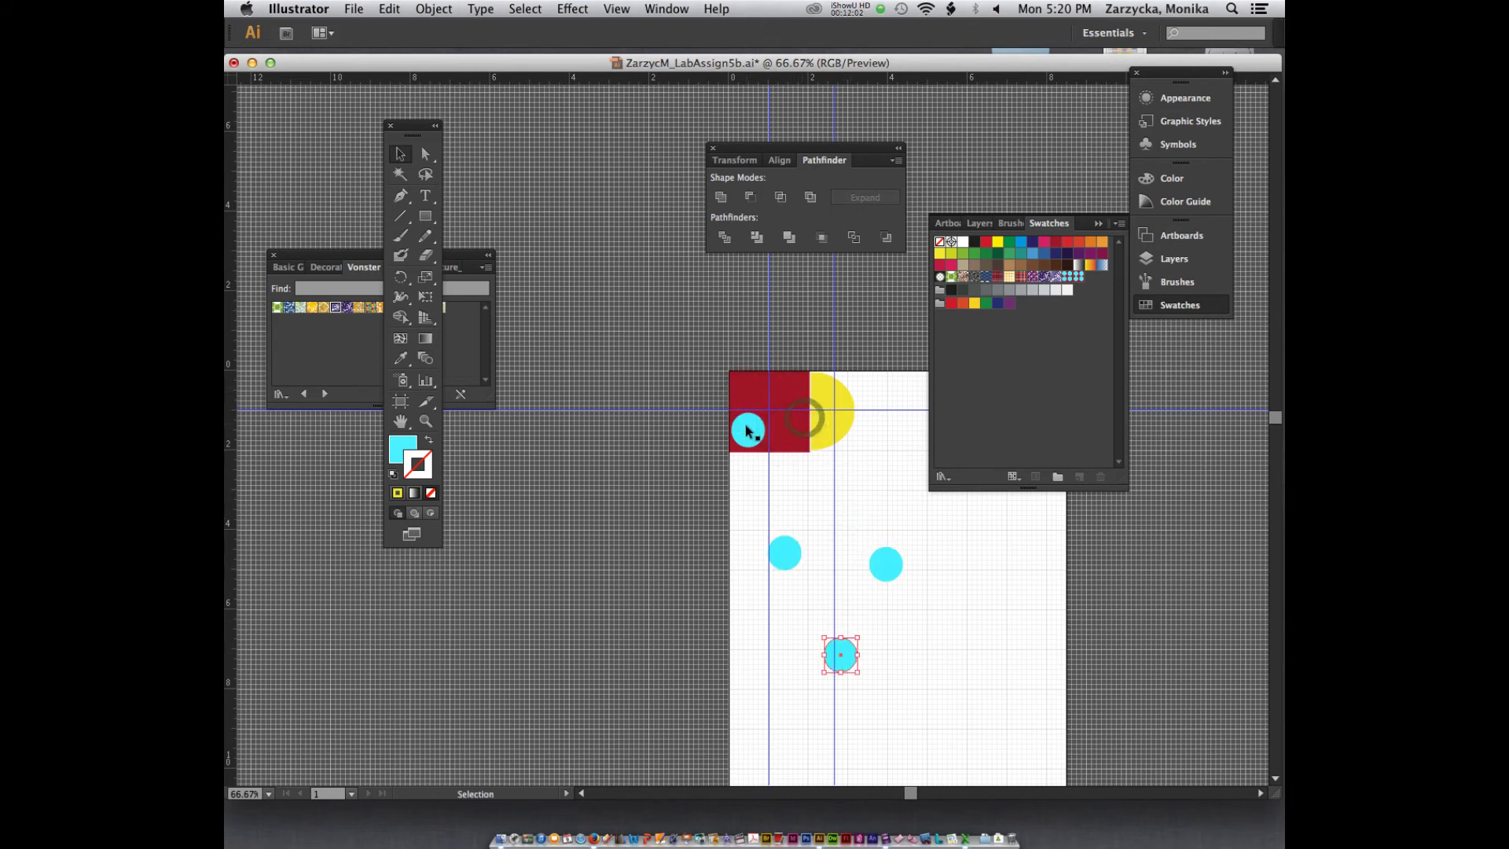
mouse_move(747, 428)
mouse_down()
mouse_move(772, 413)
mouse_move(746, 417)
mouse_up()
- Duplicate the yellow half-circle, reflect the copy, and set the halves on the square's two sides
click(841, 409)
click(765, 481)
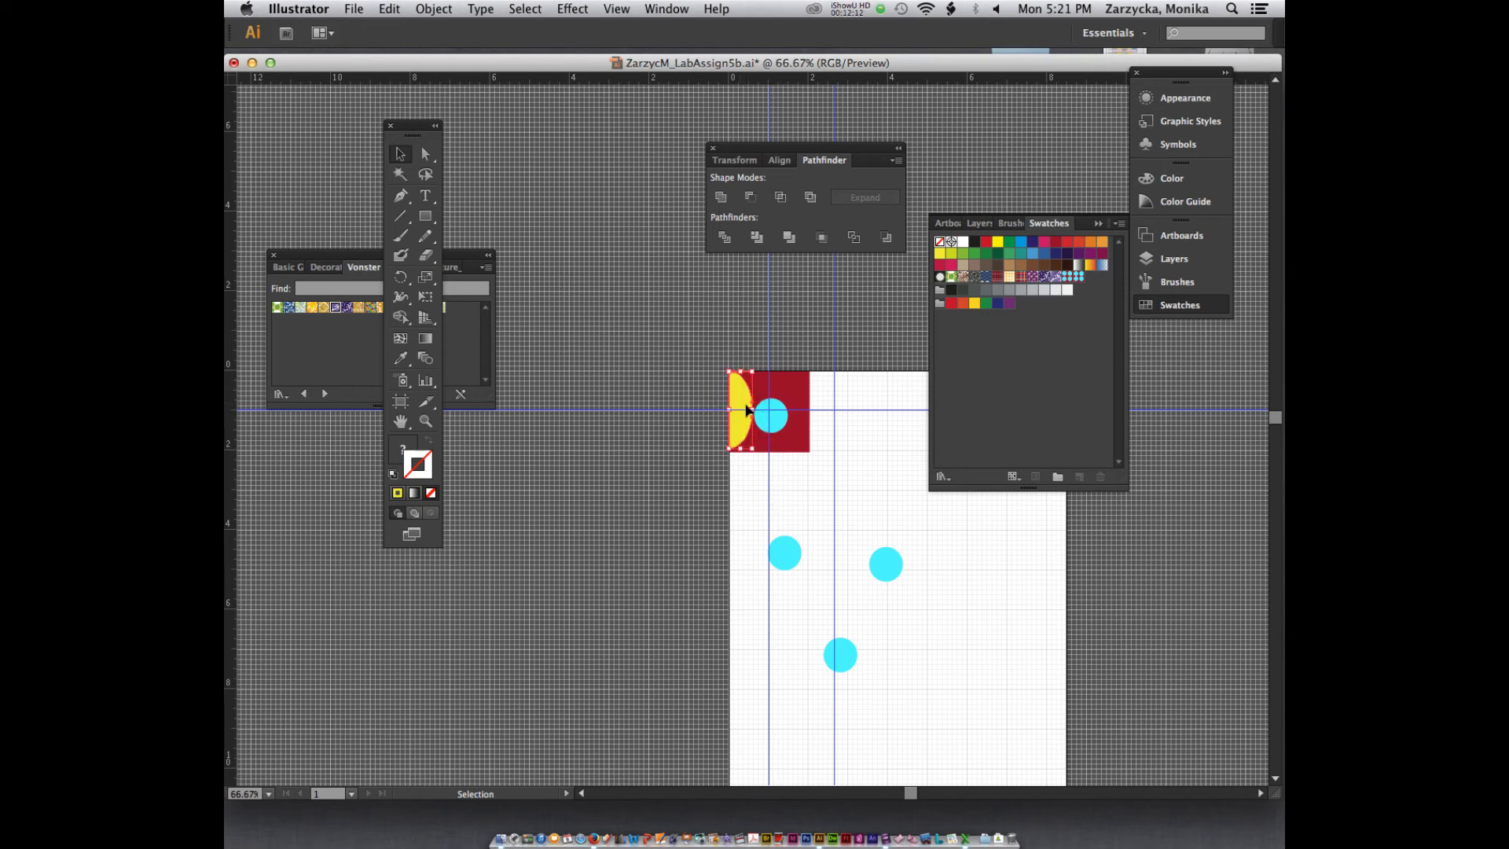
click(759, 489)
click(740, 427)
key(super+c)
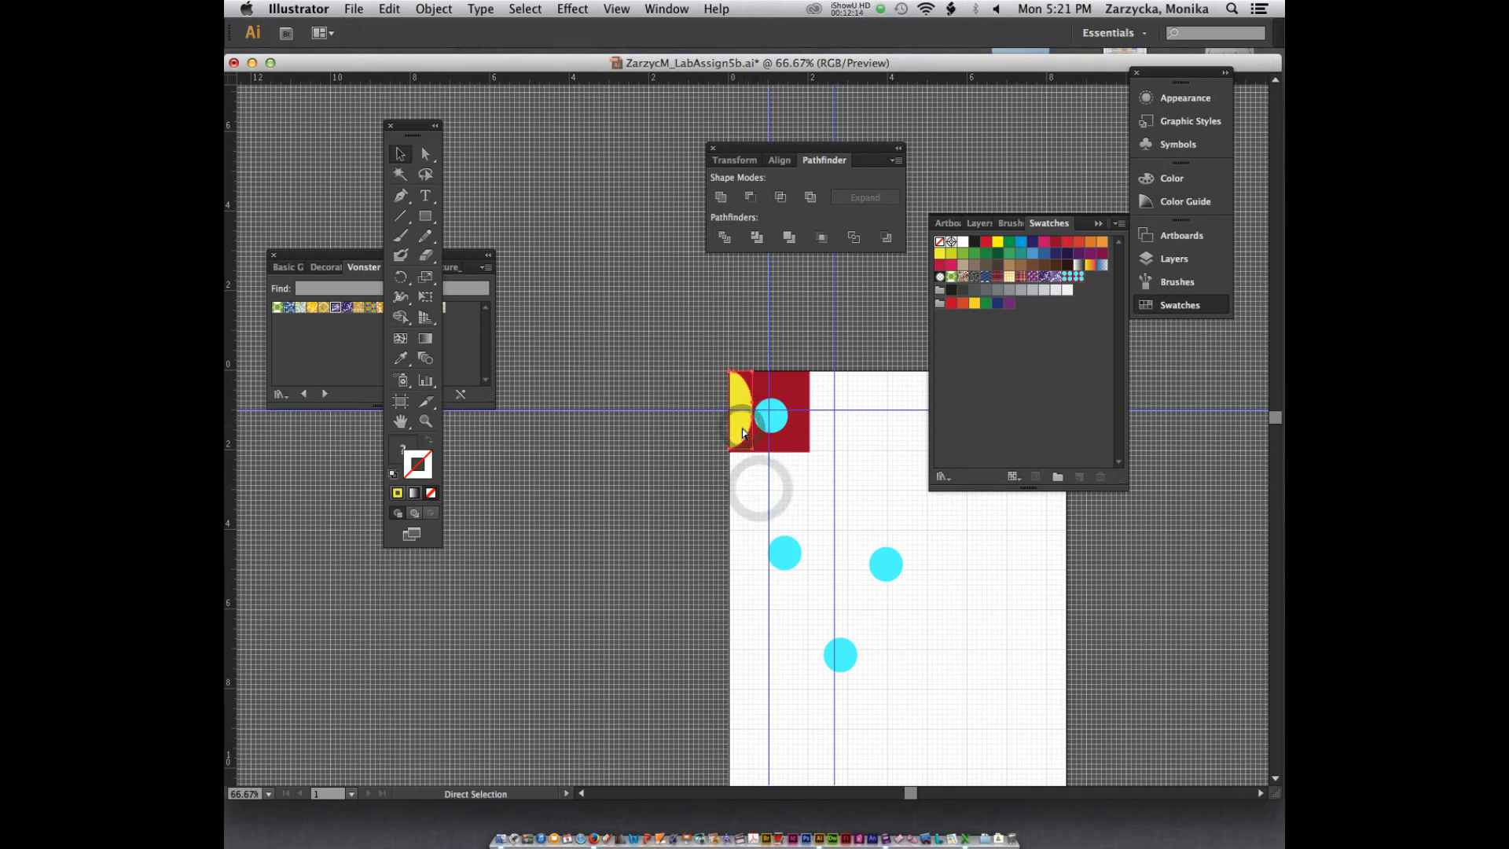
key(super+v)
drag(761, 477, 837, 365)
right_click(856, 482)
click(855, 481)
drag(842, 437, 798, 414)
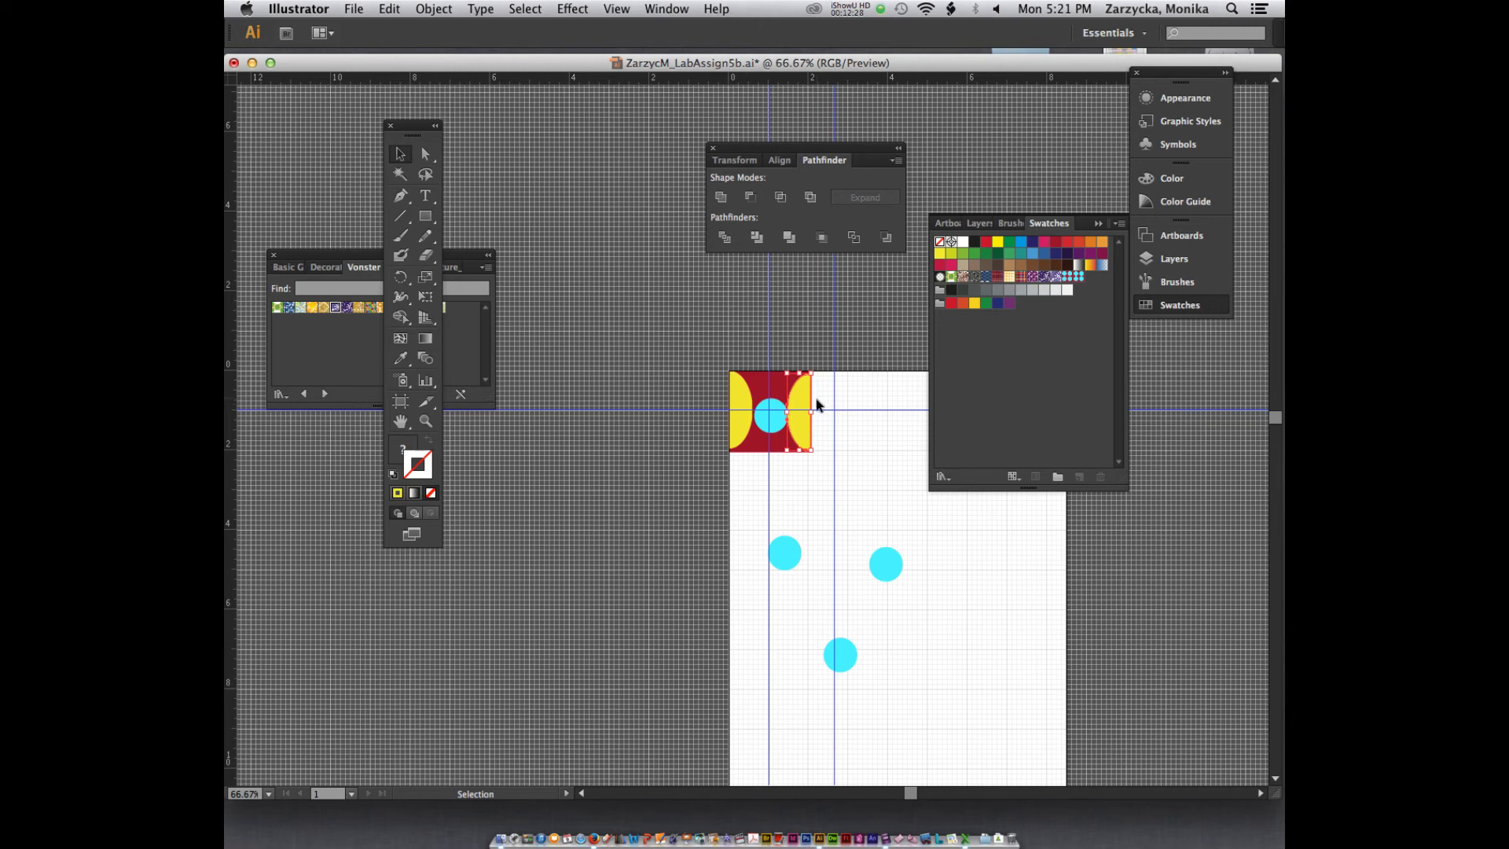
- Nudge the cyan dot to the tile's centre, then select the whole tile
click(771, 423)
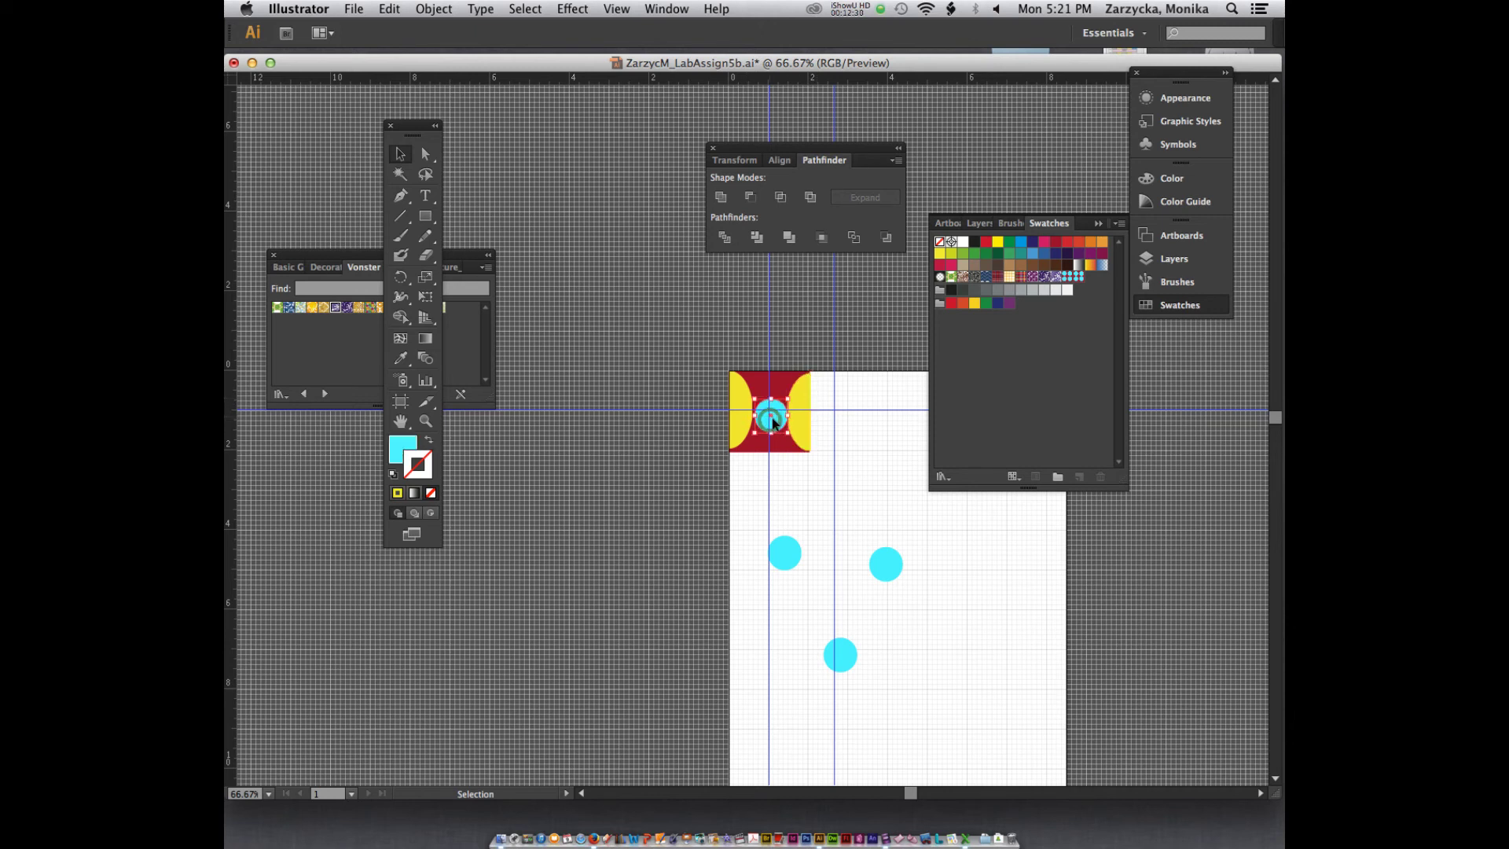
drag(770, 421, 770, 412)
click(831, 427)
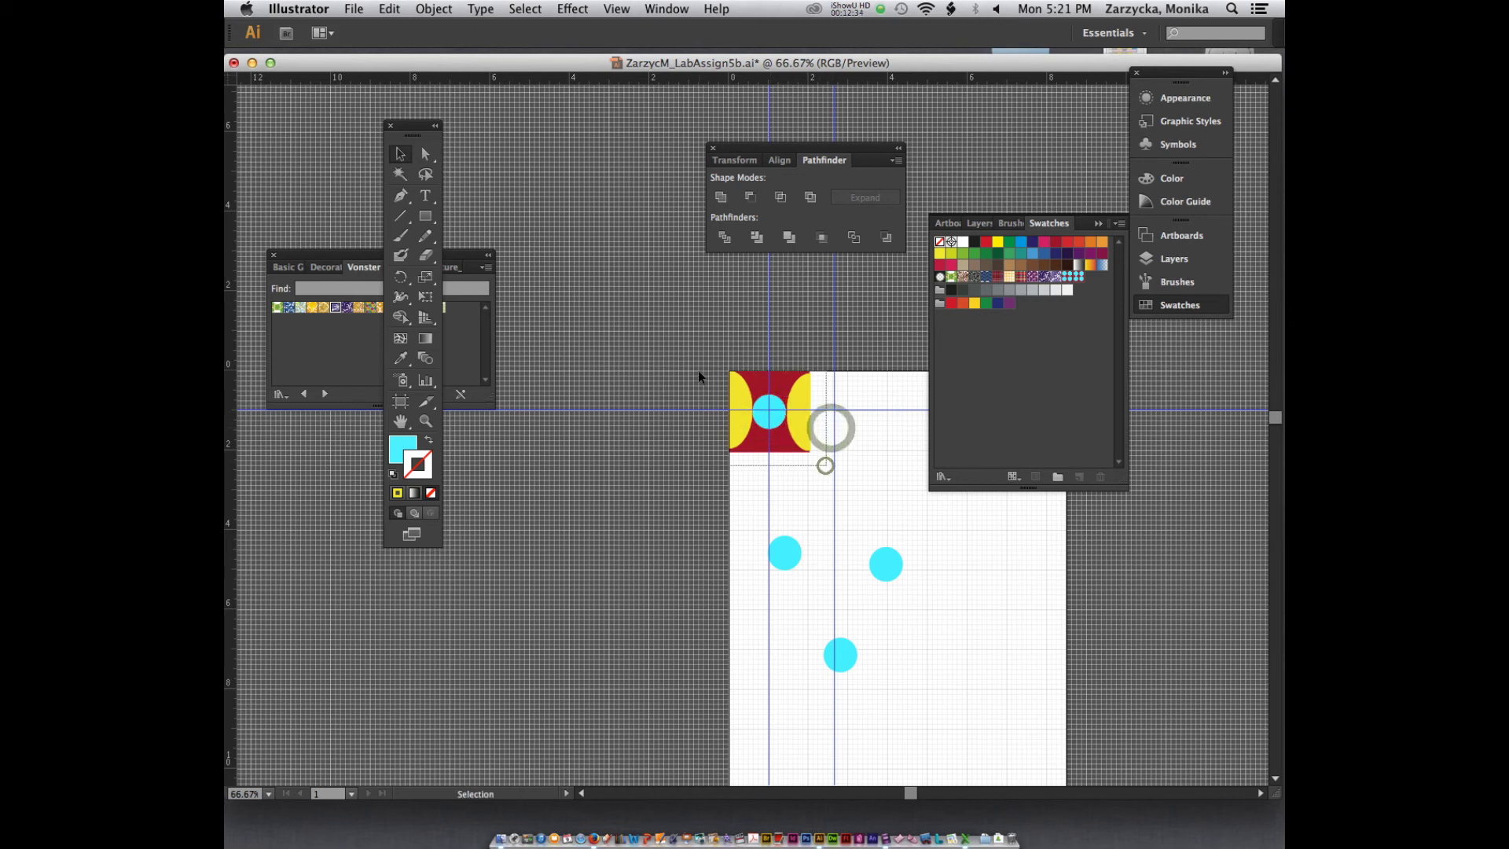
drag(825, 465, 1094, 279)
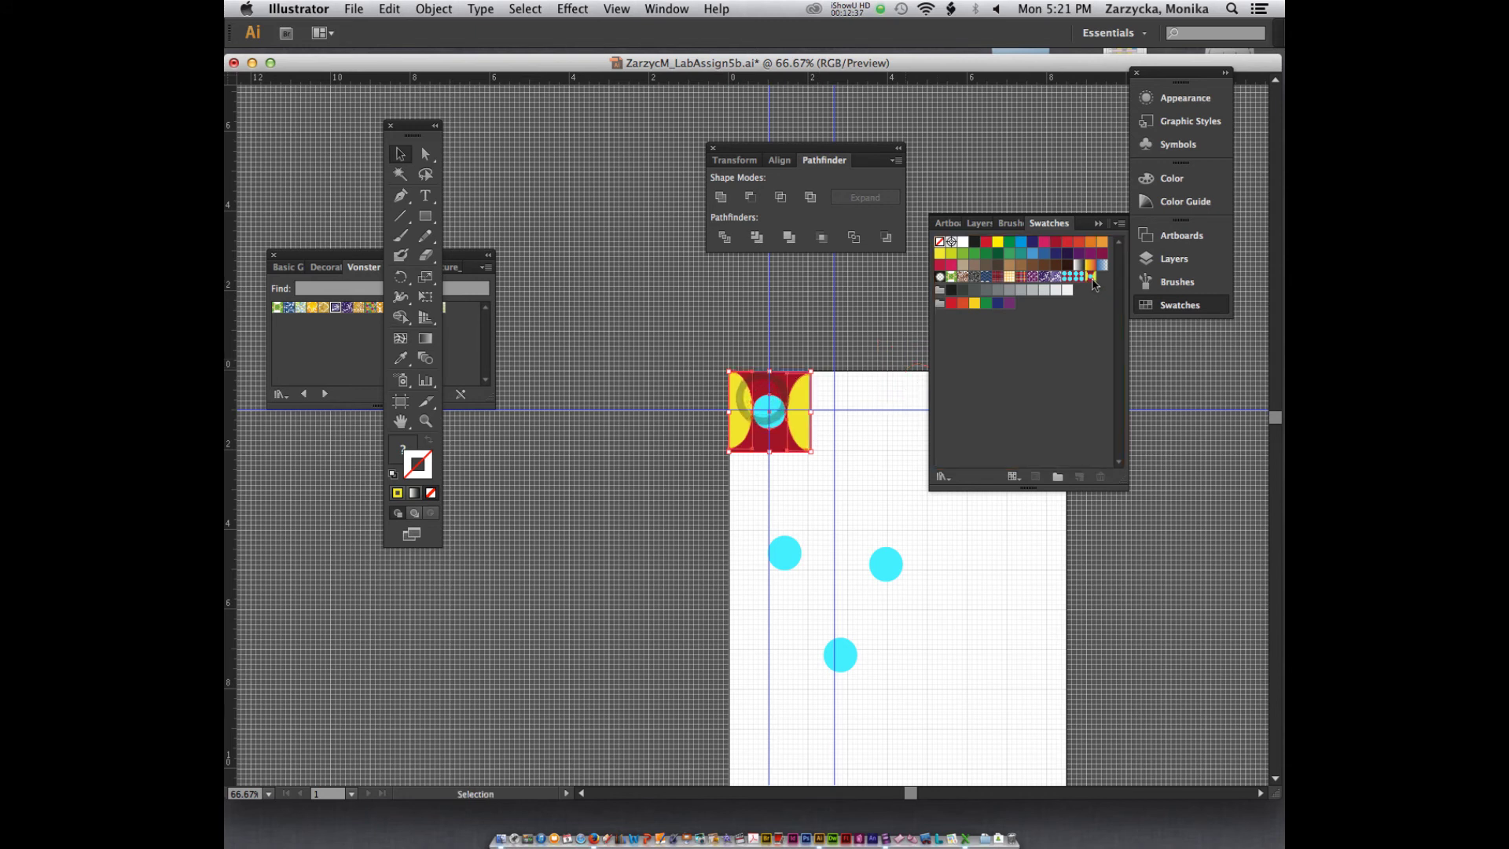
click(794, 562)
- Stretch the cyan circle into a large oval and fill it with the red, yellow and cyan tile pattern swatch
drag(802, 571, 997, 739)
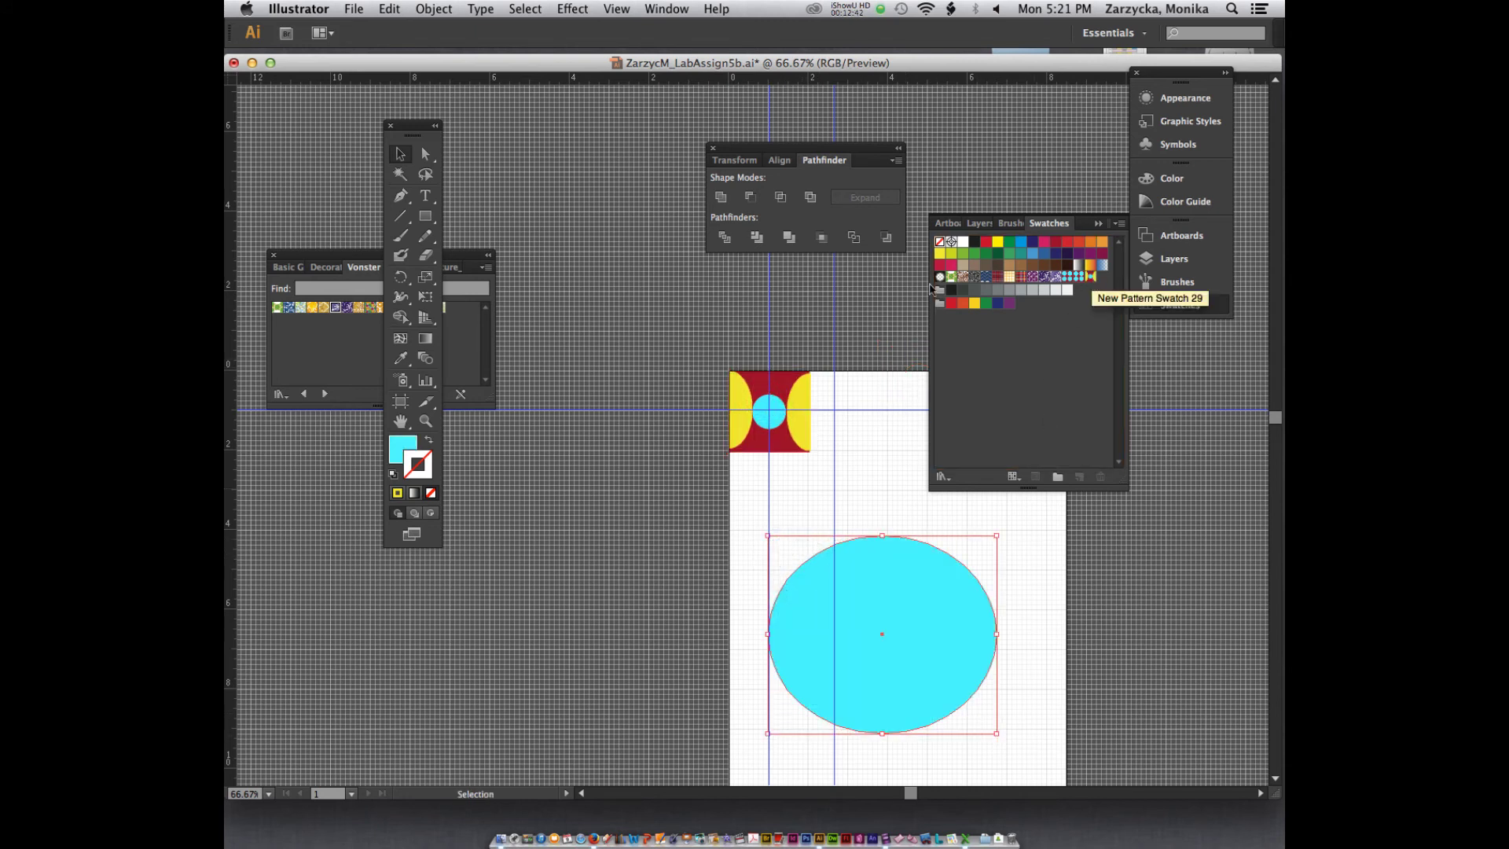
click(403, 448)
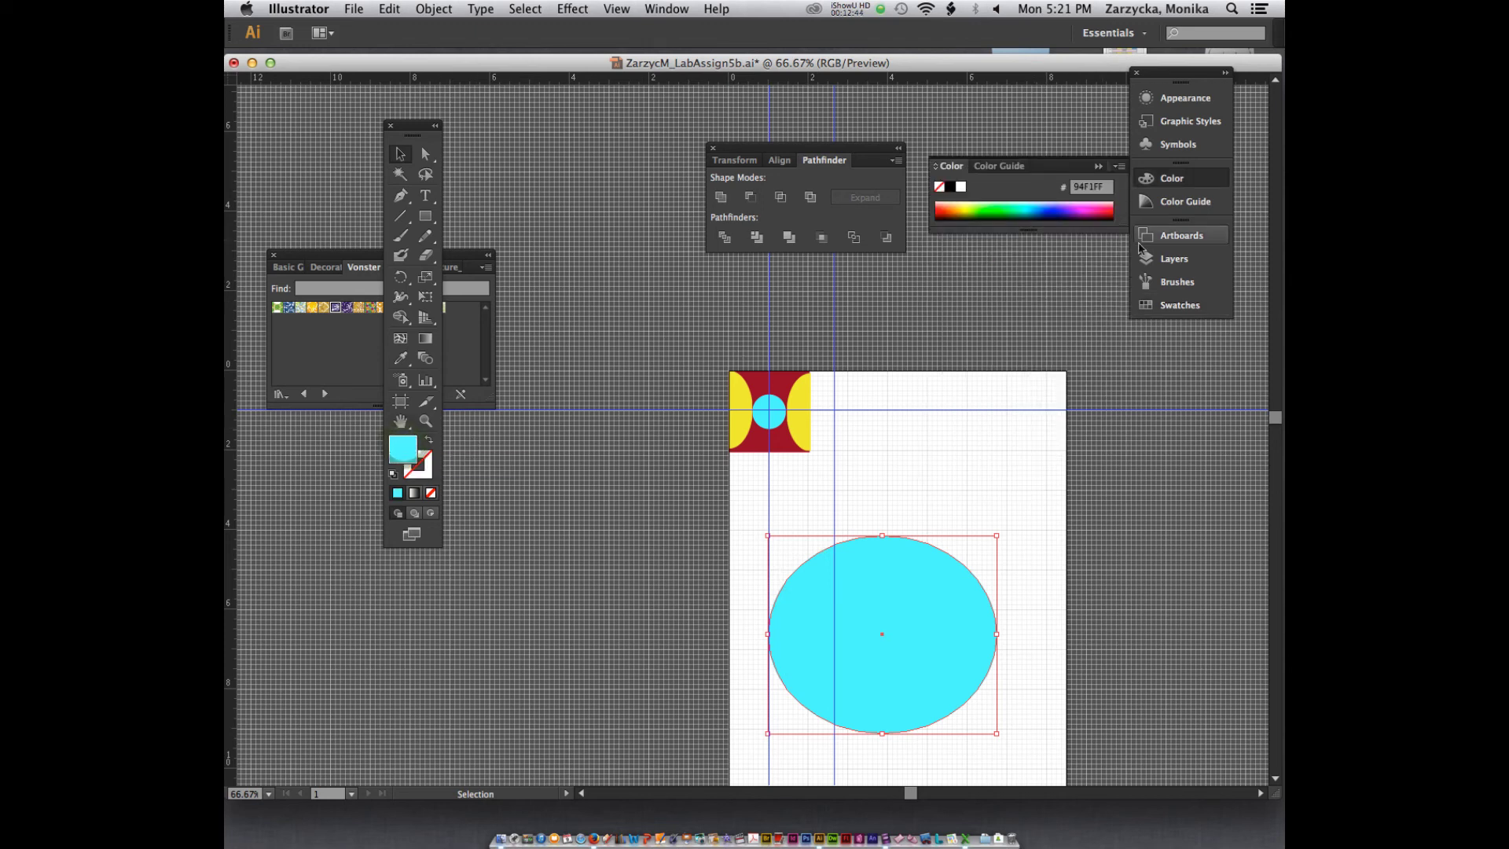
click(1179, 304)
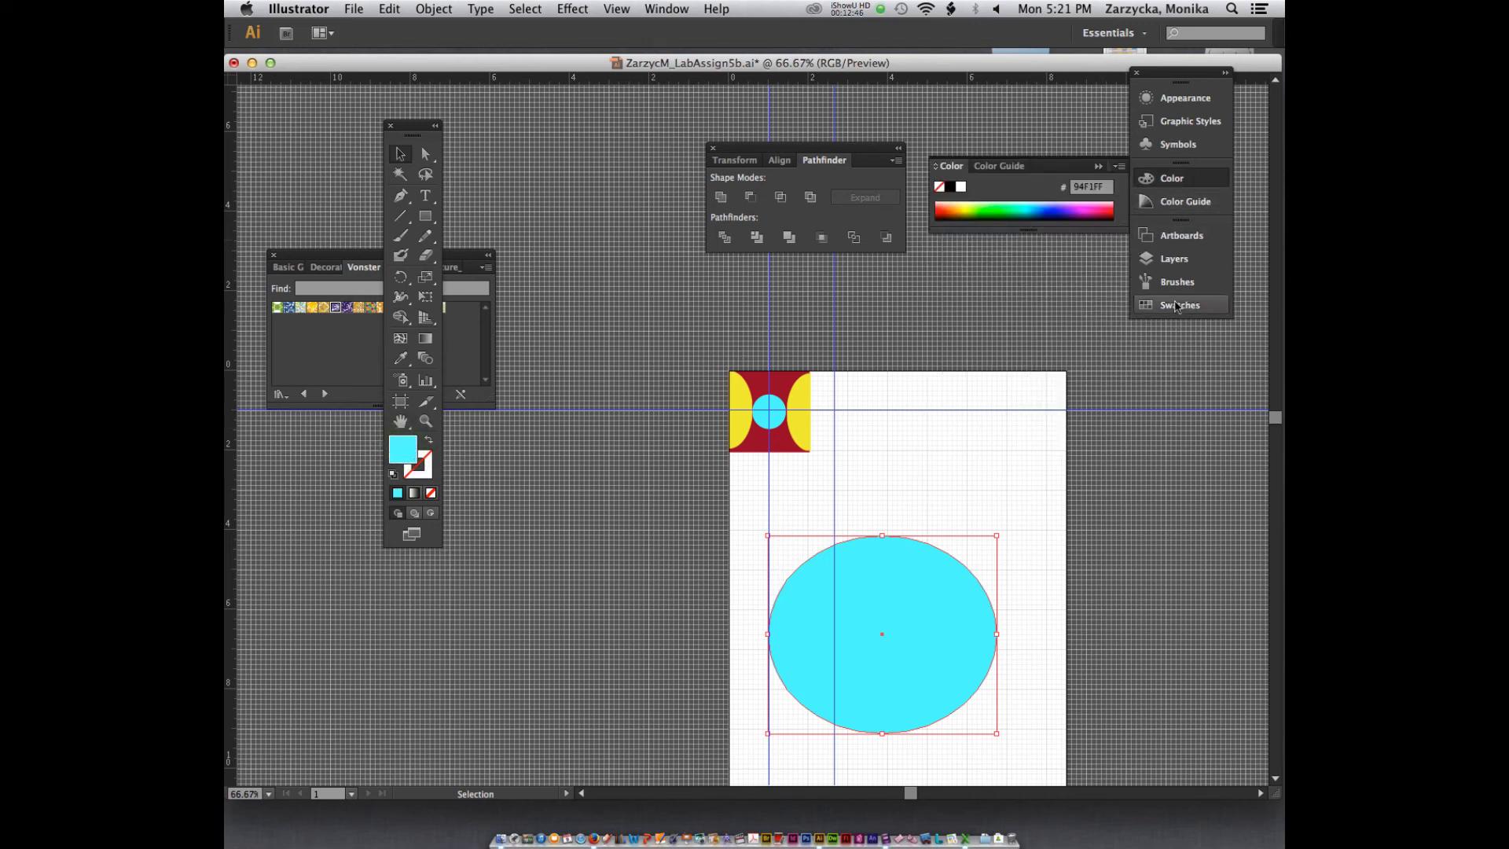
click(1091, 277)
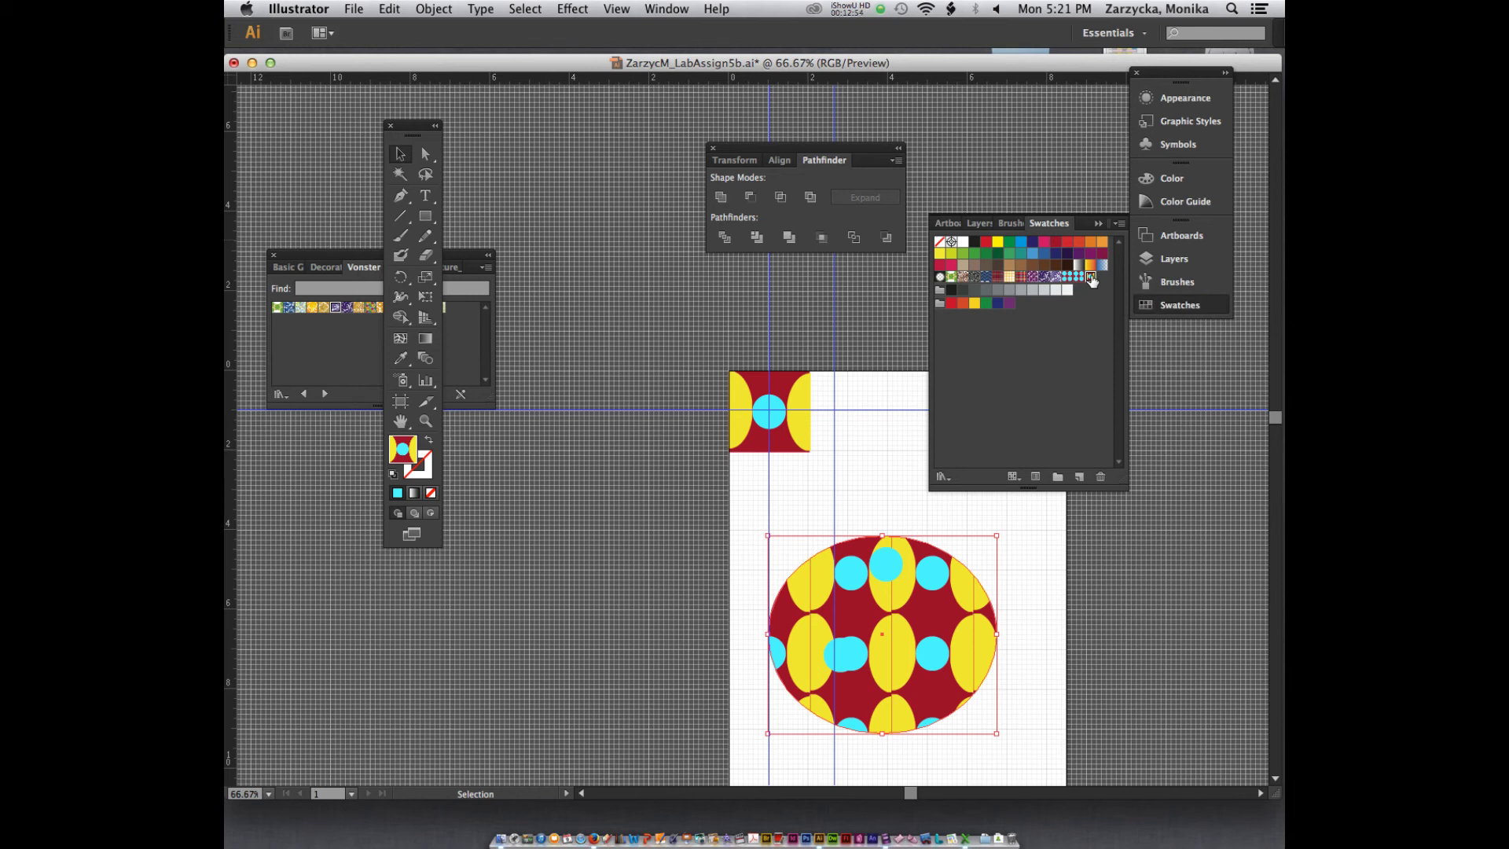
key(alt+super)
- Align the tile's yellow half-circles, then drag the whole tile into Swatches as a new pattern
click(740, 380)
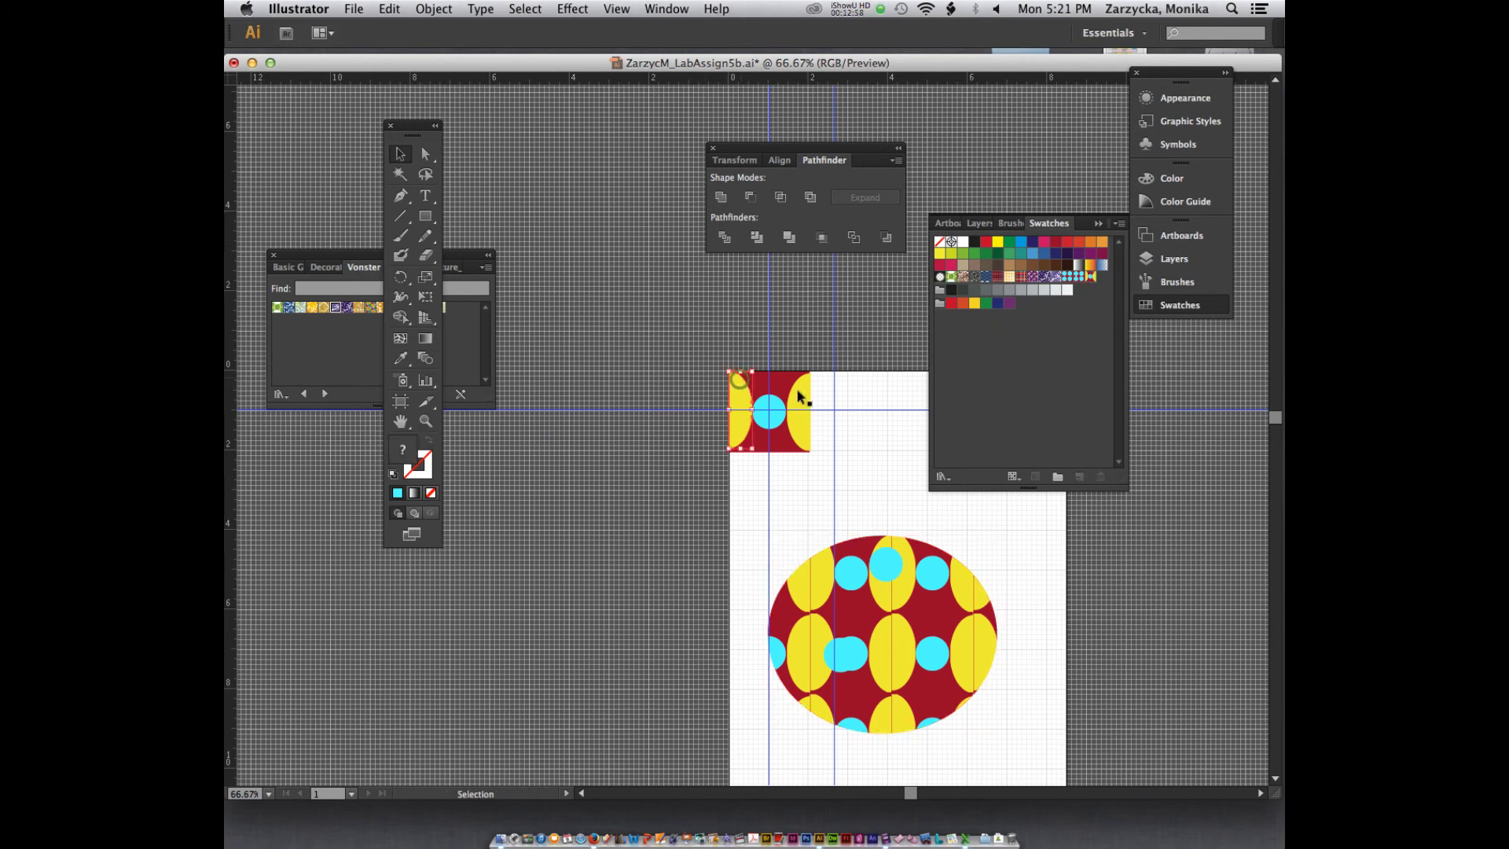
shift+click(807, 399)
click(845, 424)
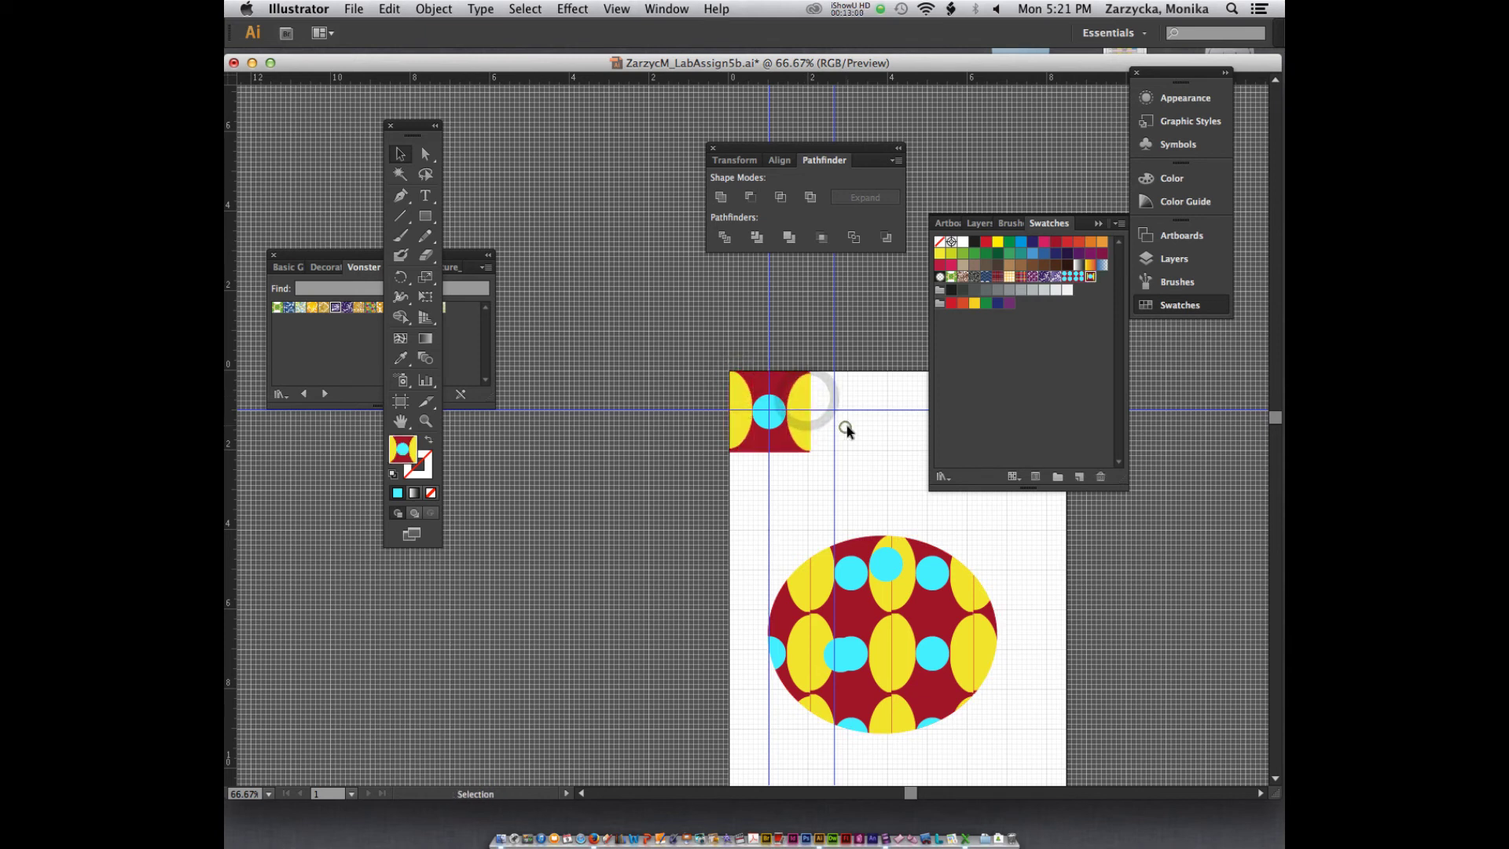
click(799, 421)
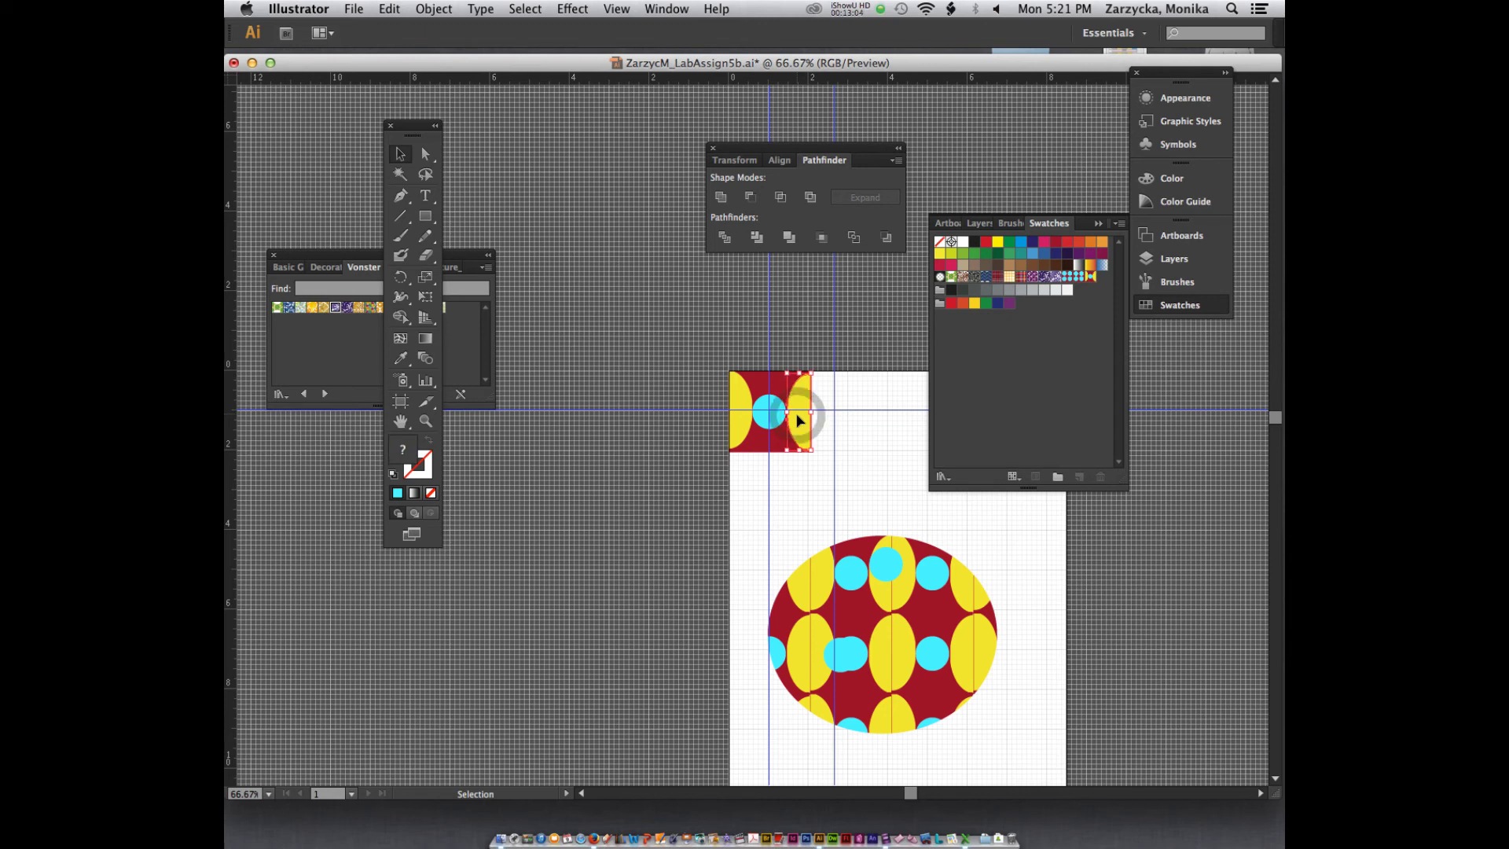
shift+click(750, 416)
click(789, 165)
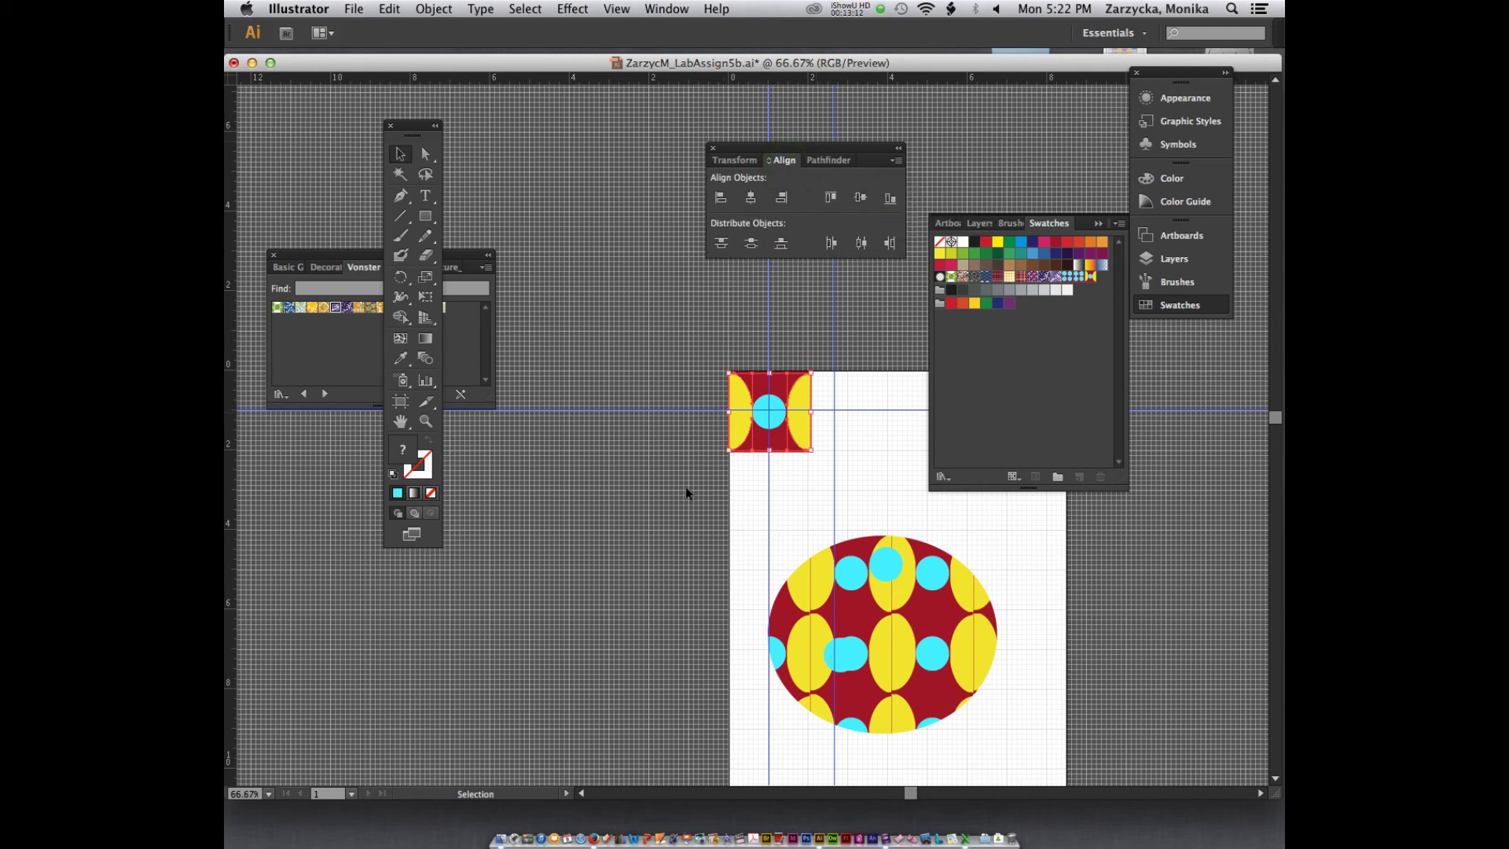
click(776, 503)
click(747, 433)
click(781, 466)
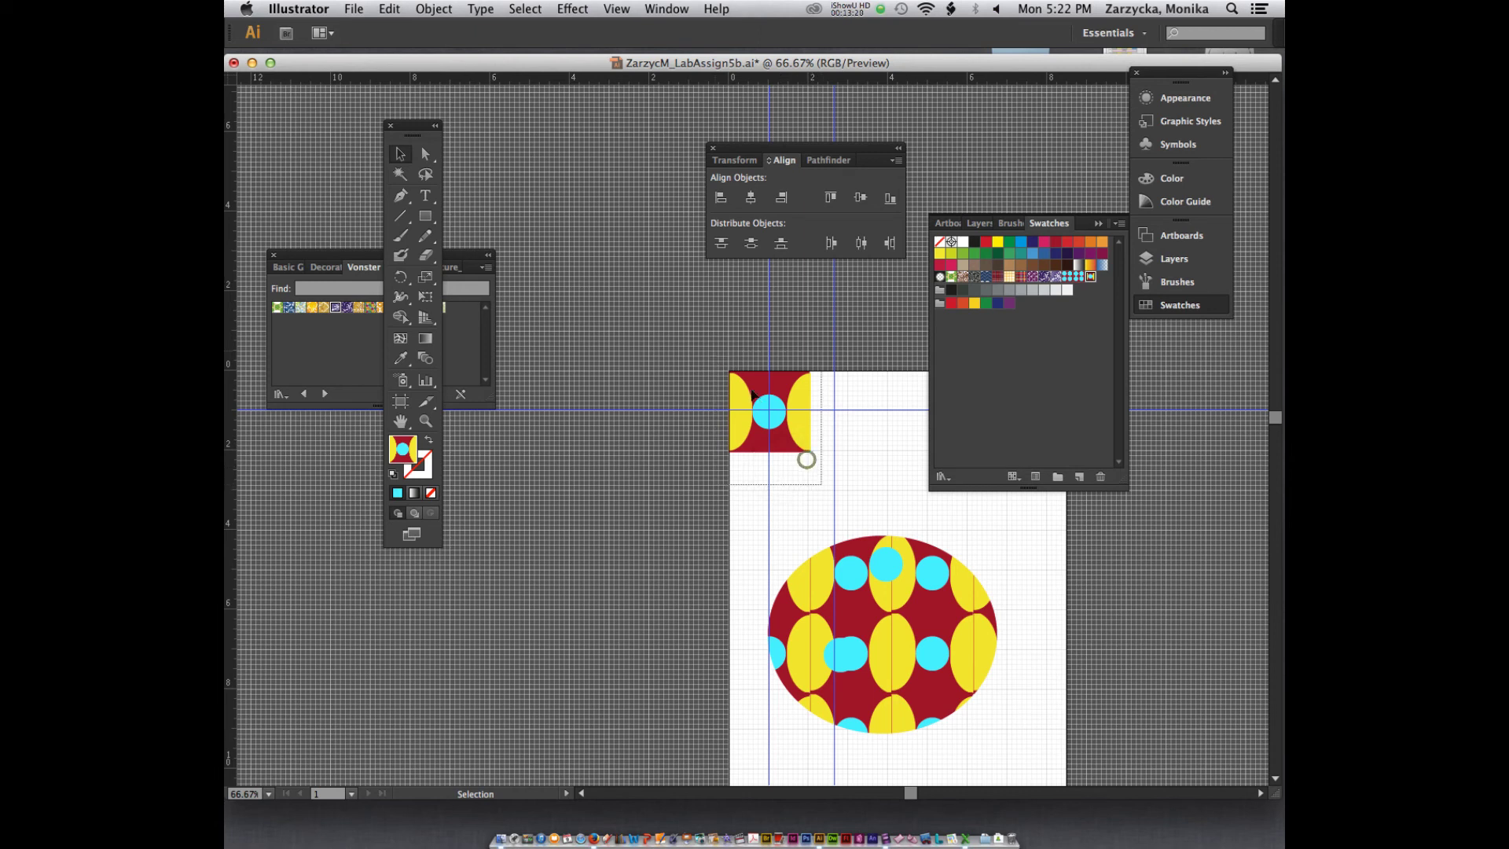
drag(752, 396, 722, 363)
drag(780, 405, 1108, 295)
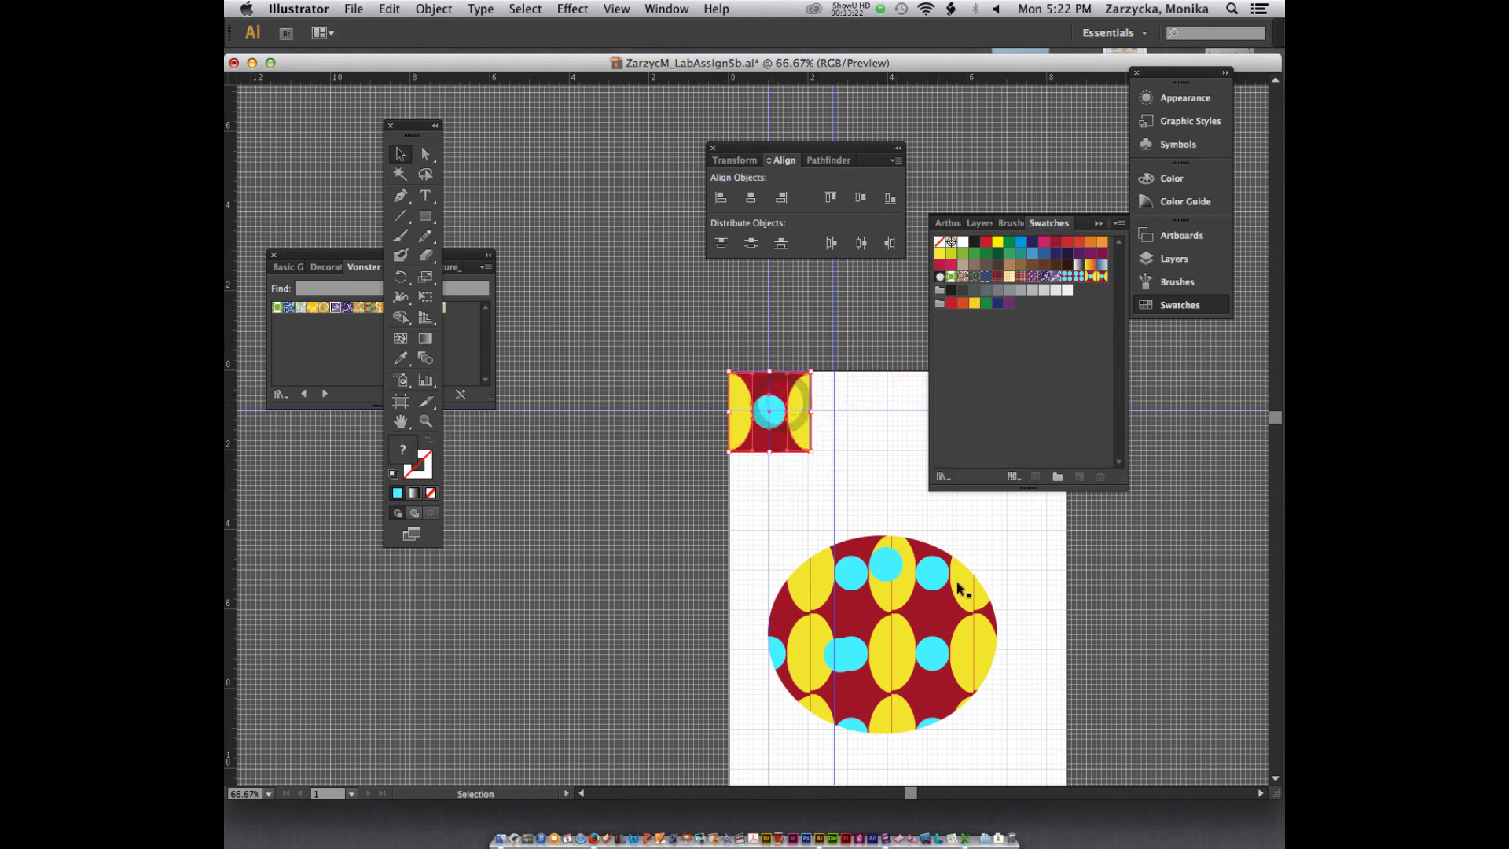
- Move the two stray cyan circles off the oval to the top of the artboard
click(896, 655)
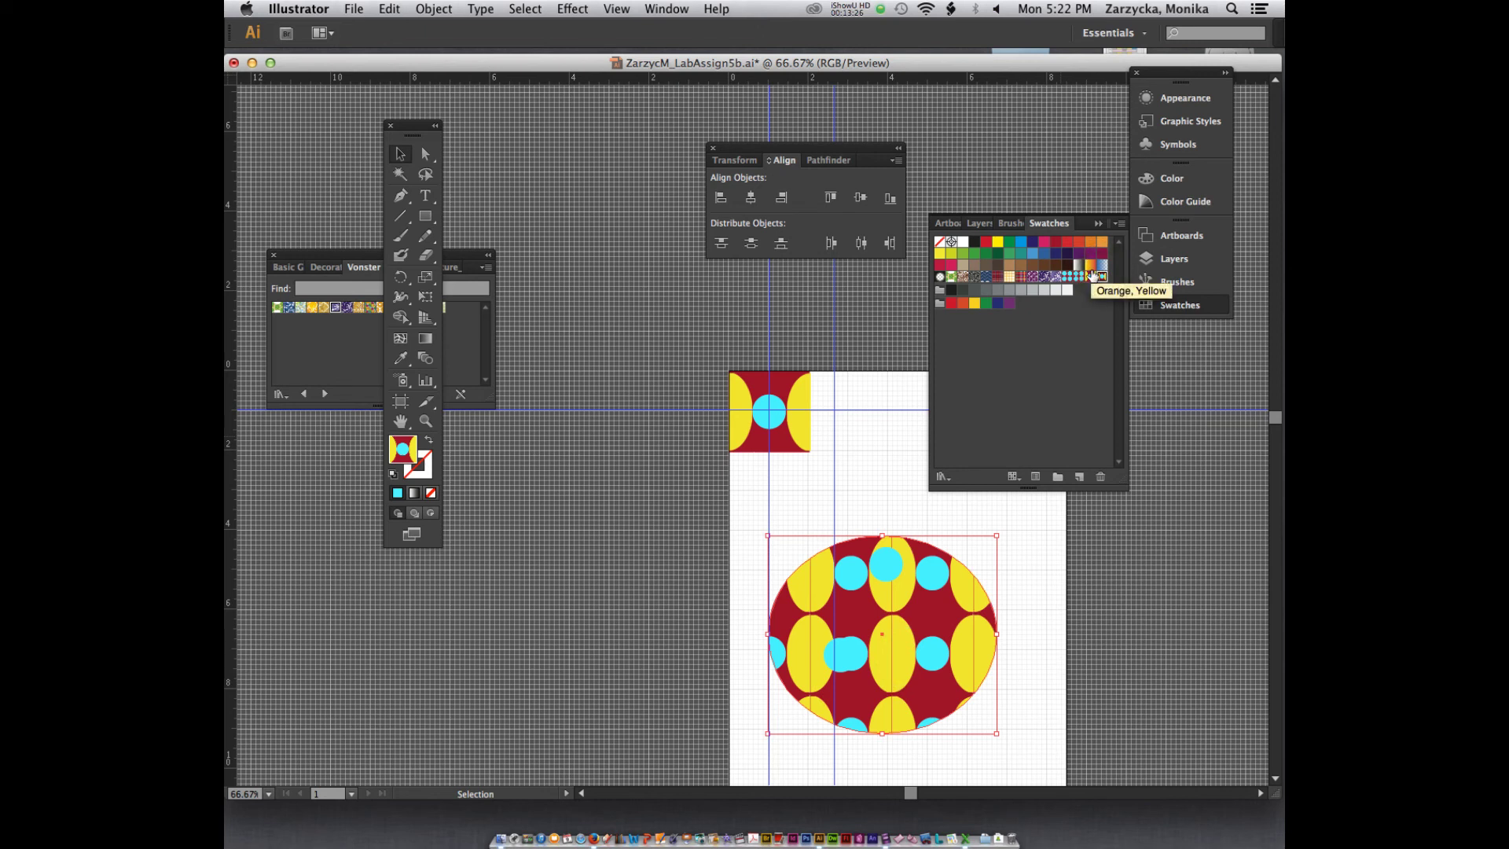
click(884, 557)
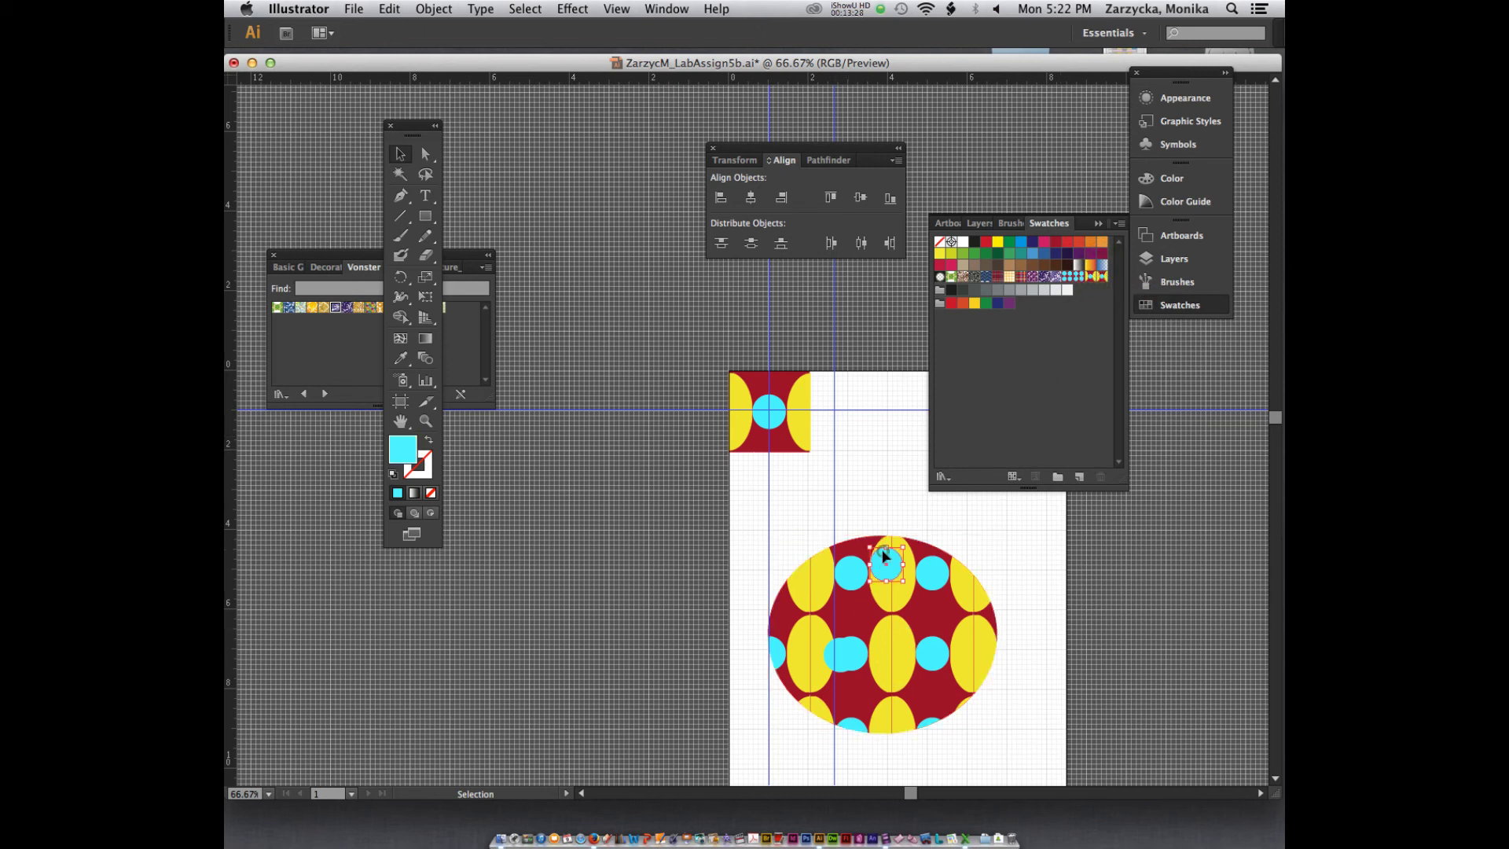
drag(886, 567, 900, 405)
drag(837, 654, 859, 402)
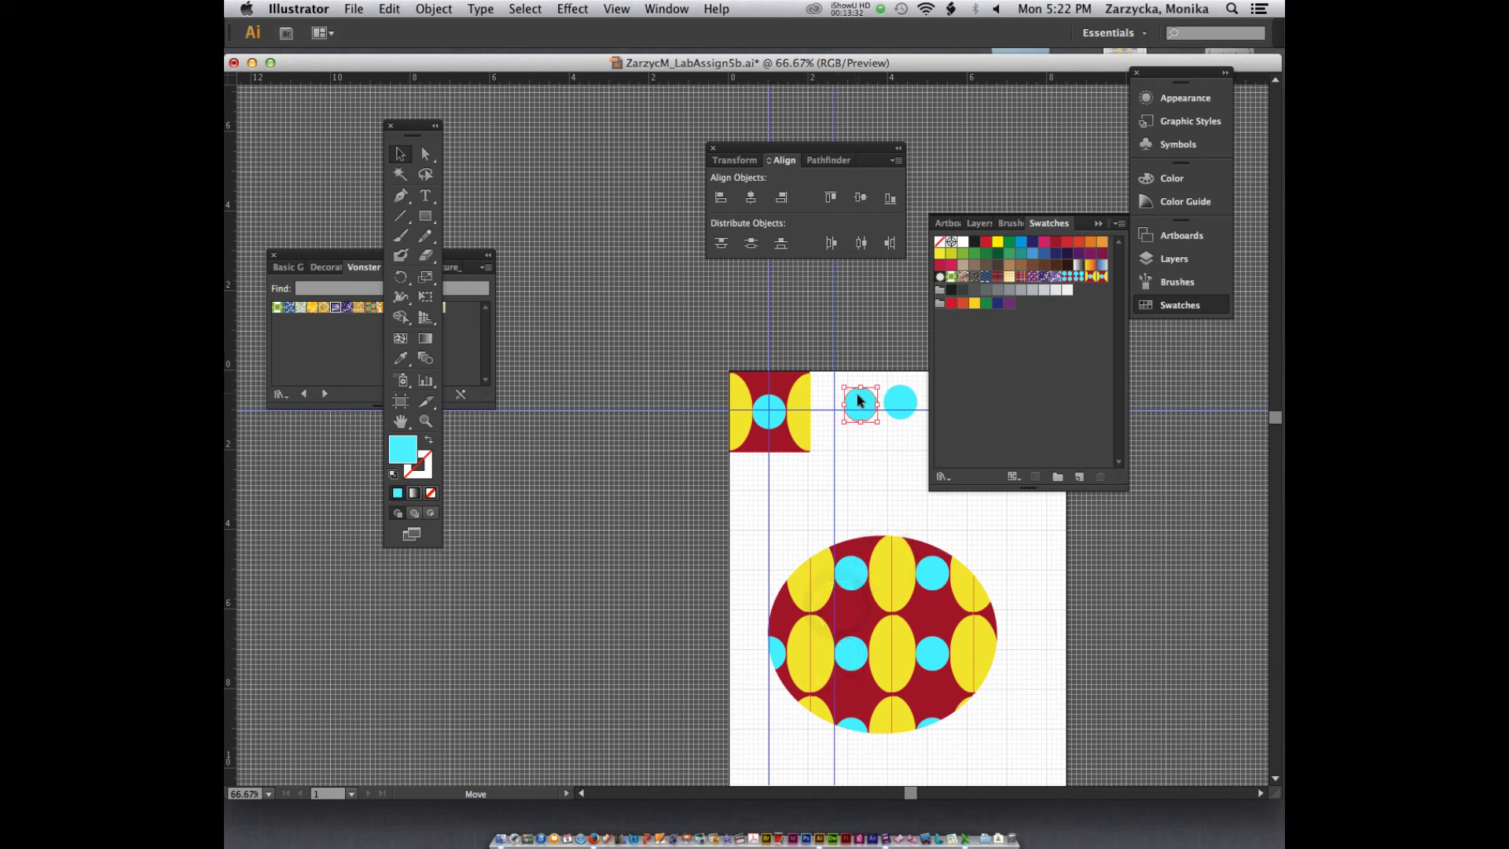
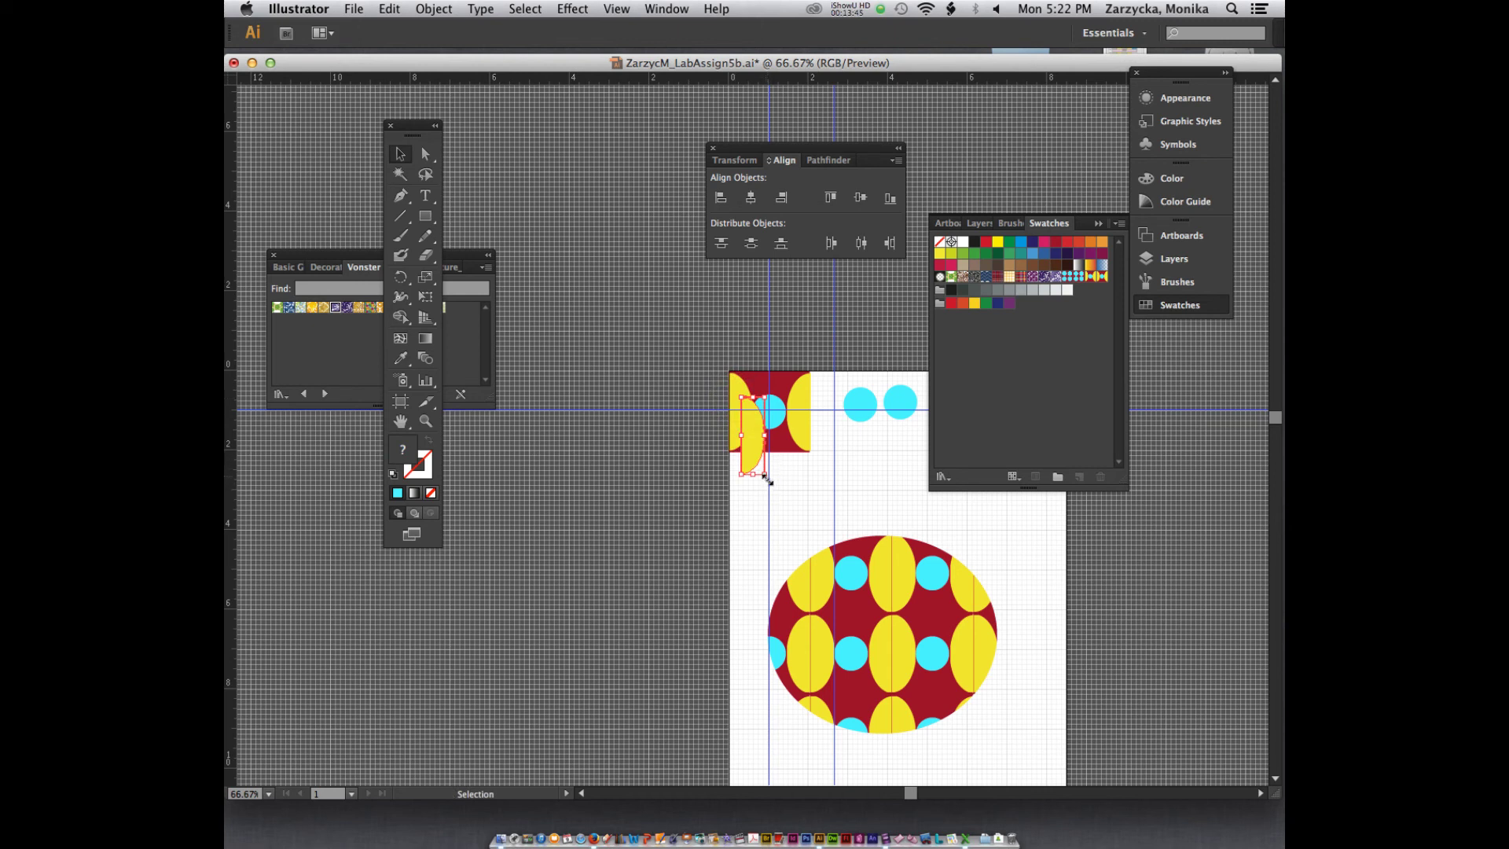
- Rotate the yellow half-circle copy into a flat dome below the tile and enter its group in isolation mode
mouse_move(770, 481)
mouse_down()
mouse_move(802, 397)
mouse_move(783, 467)
mouse_up()
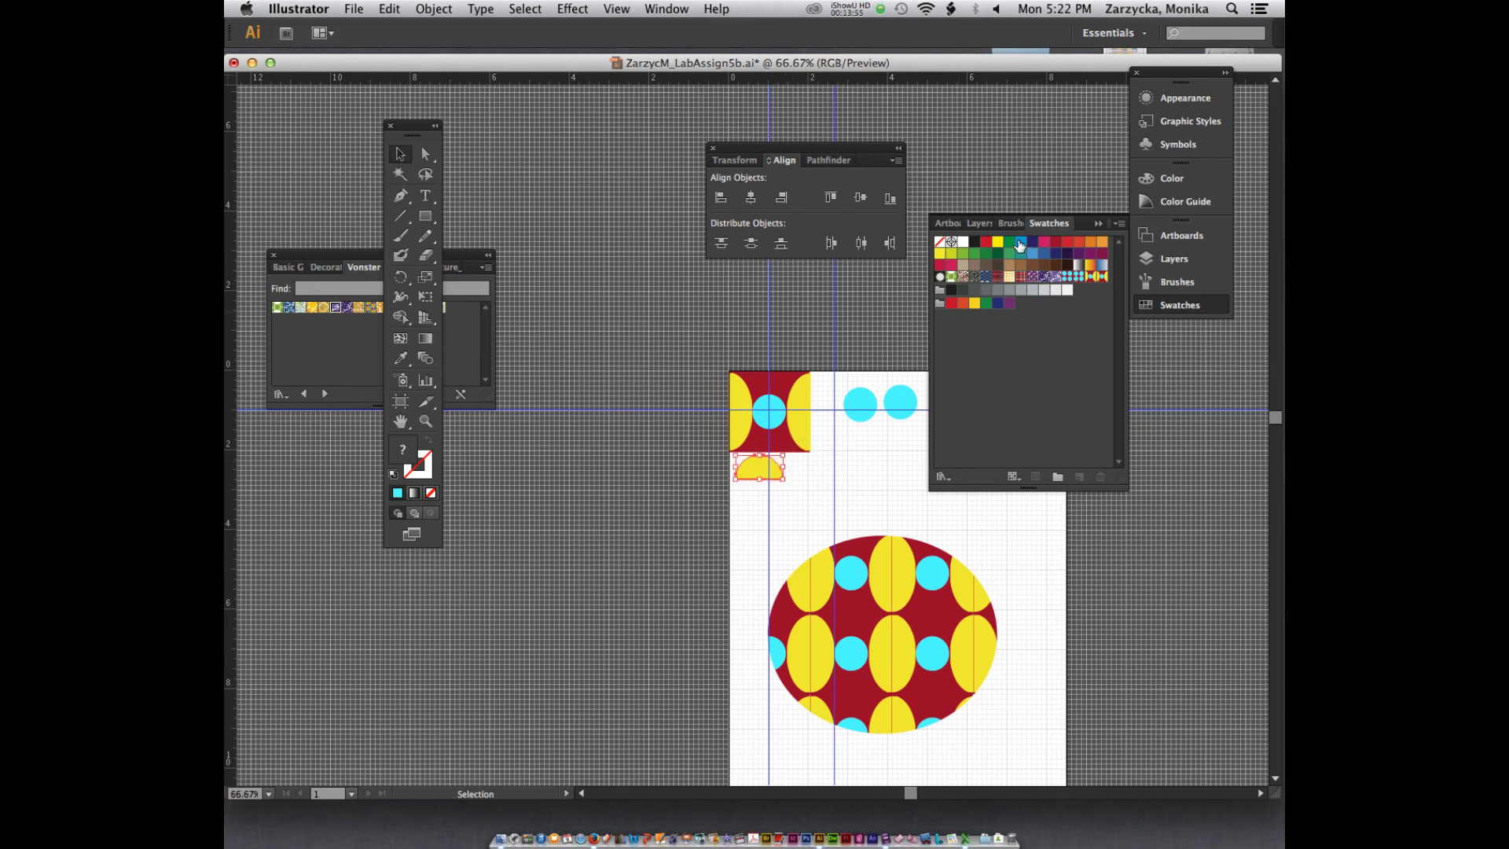
click(1032, 241)
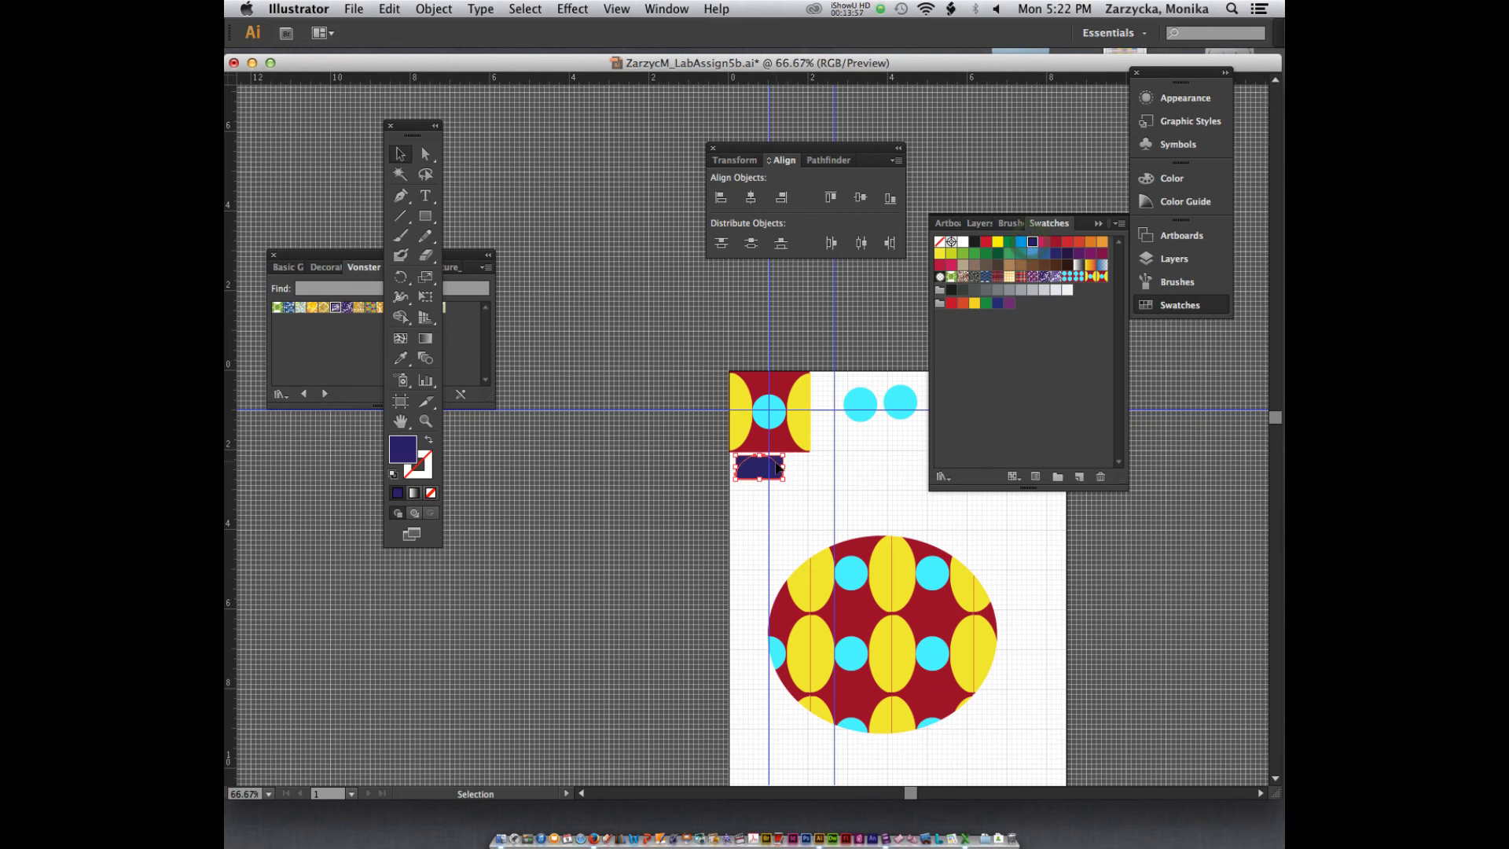
key(a)
key(super+z)
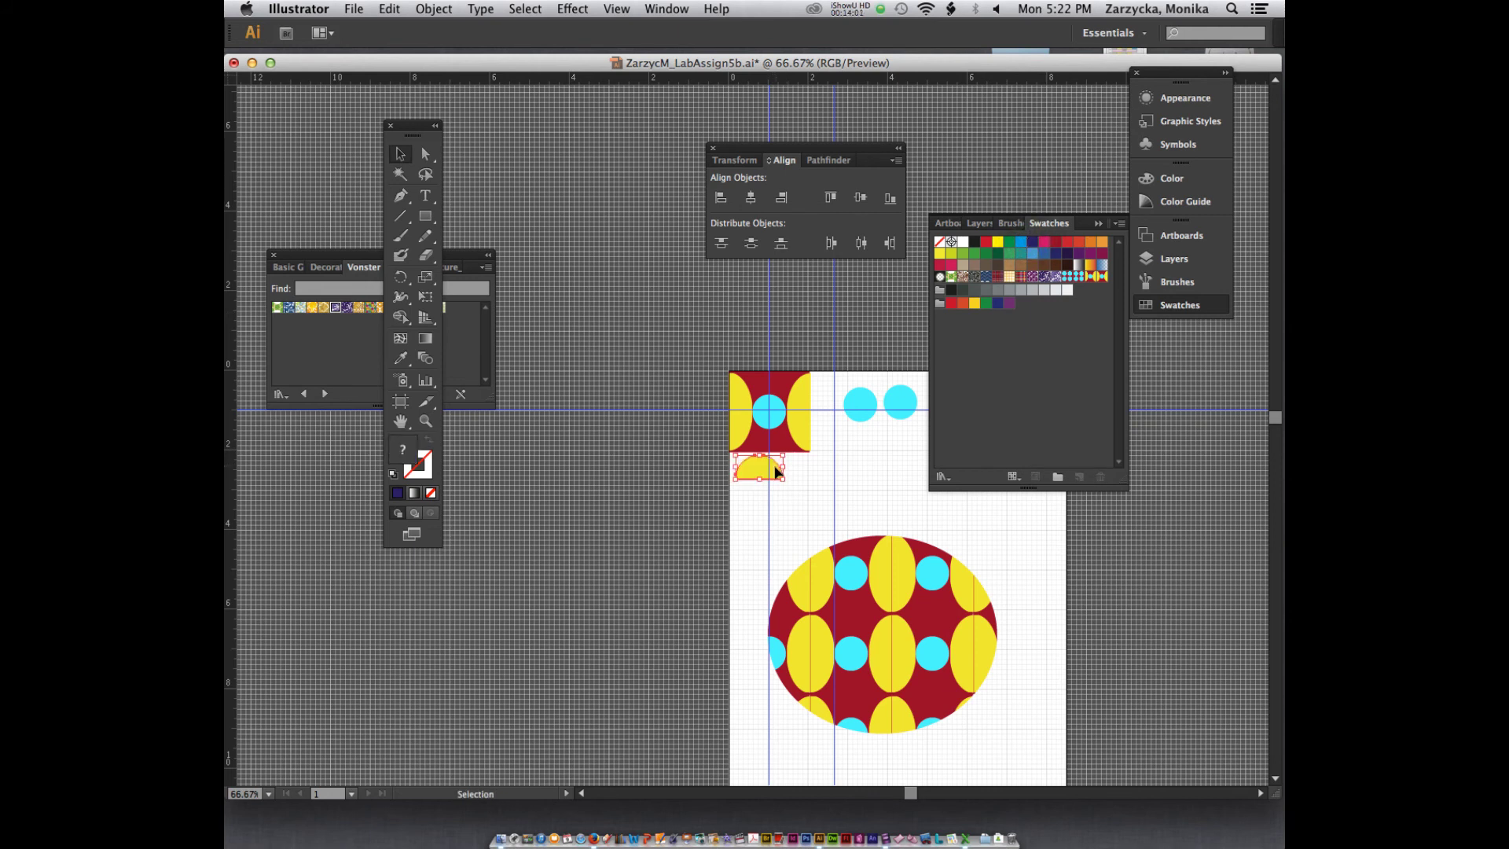
double_click(774, 470)
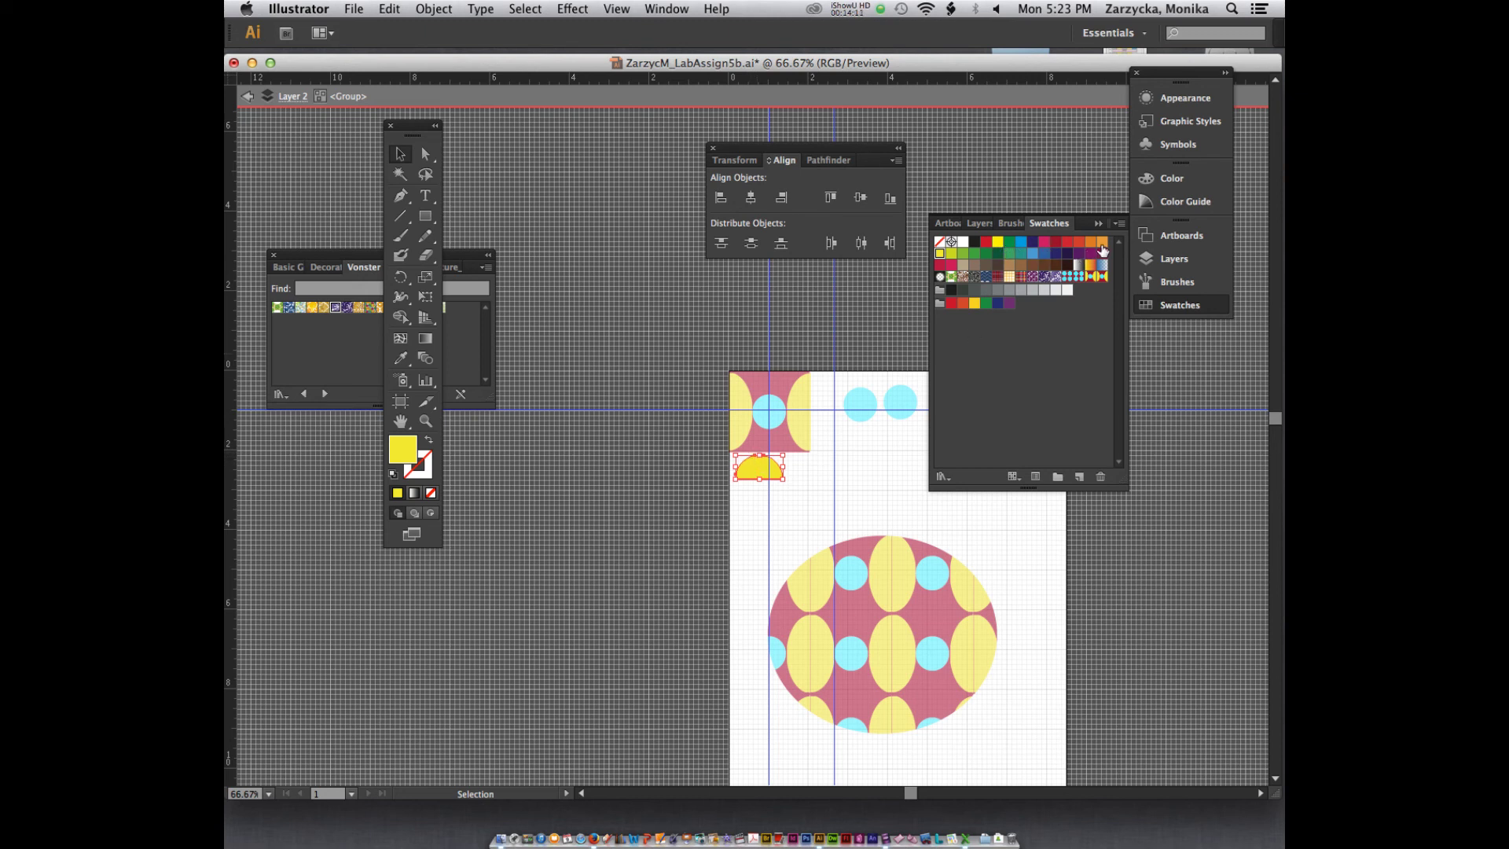
- Colour the dome navy and move it up toward the tile's bottom edge
key(Tab)
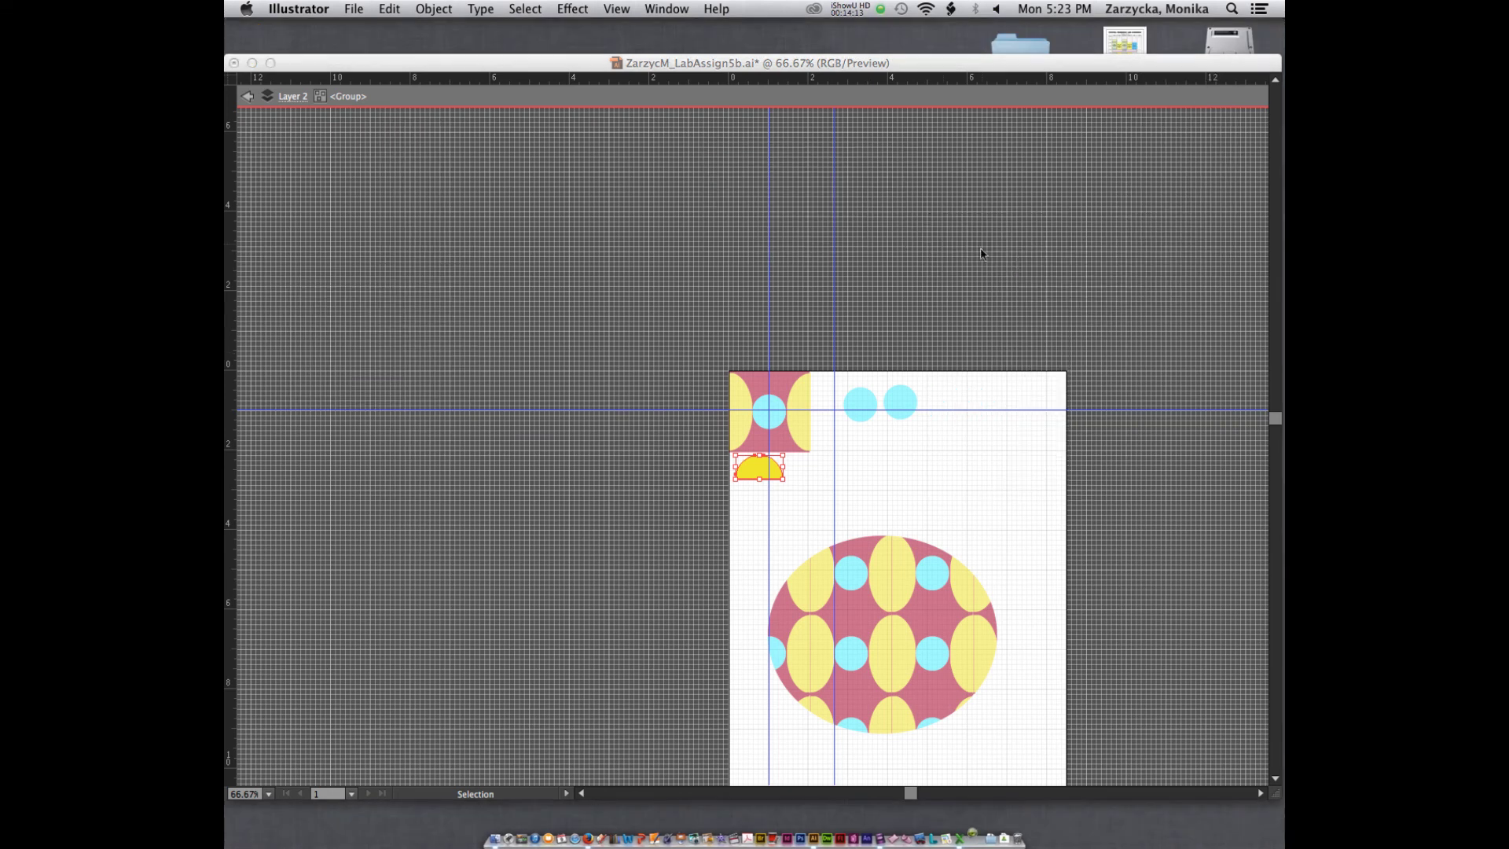
key(Tab)
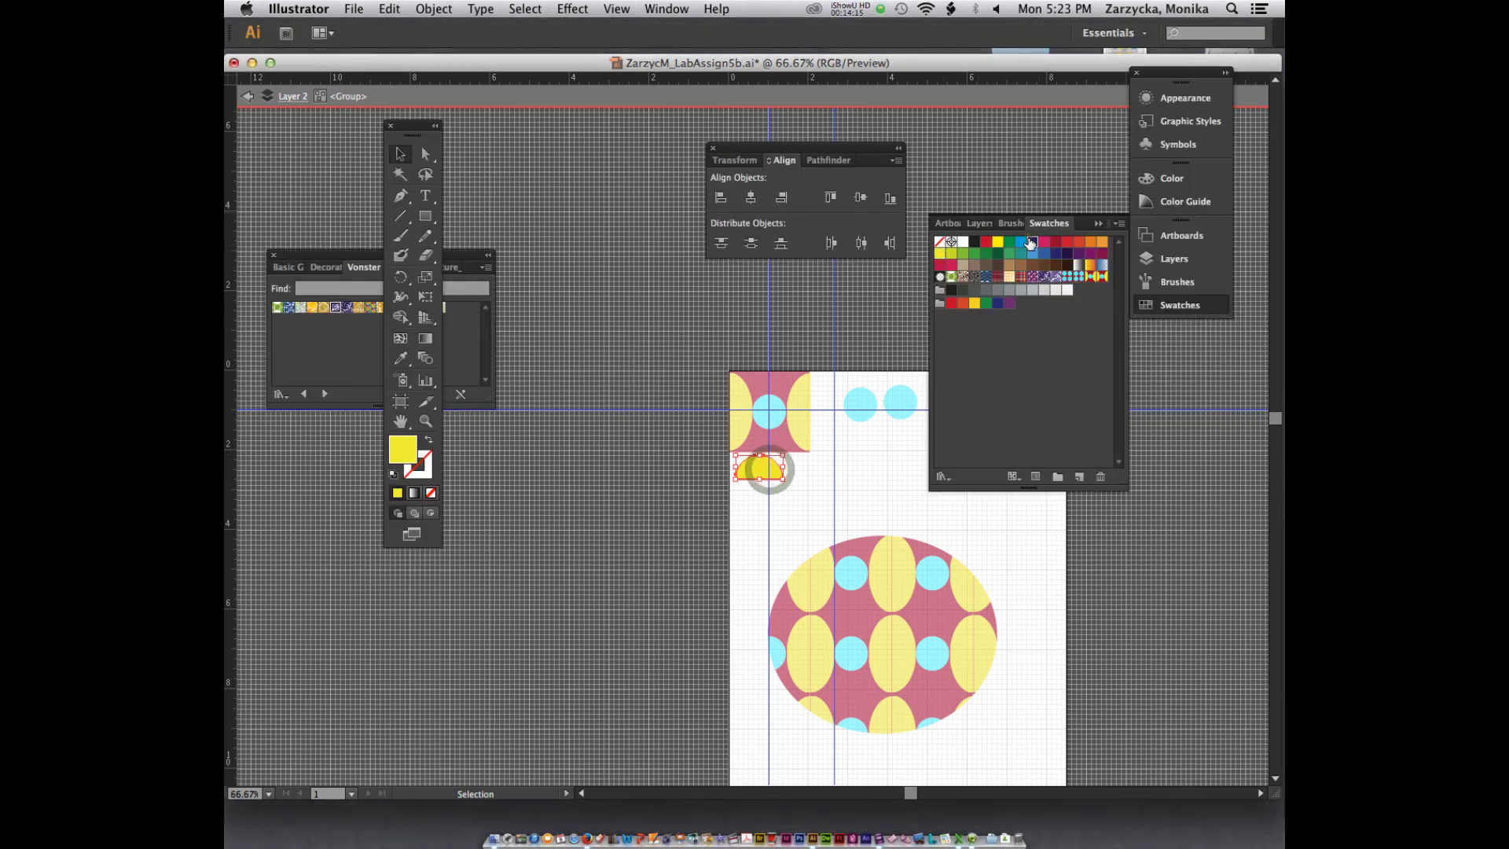
click(1032, 241)
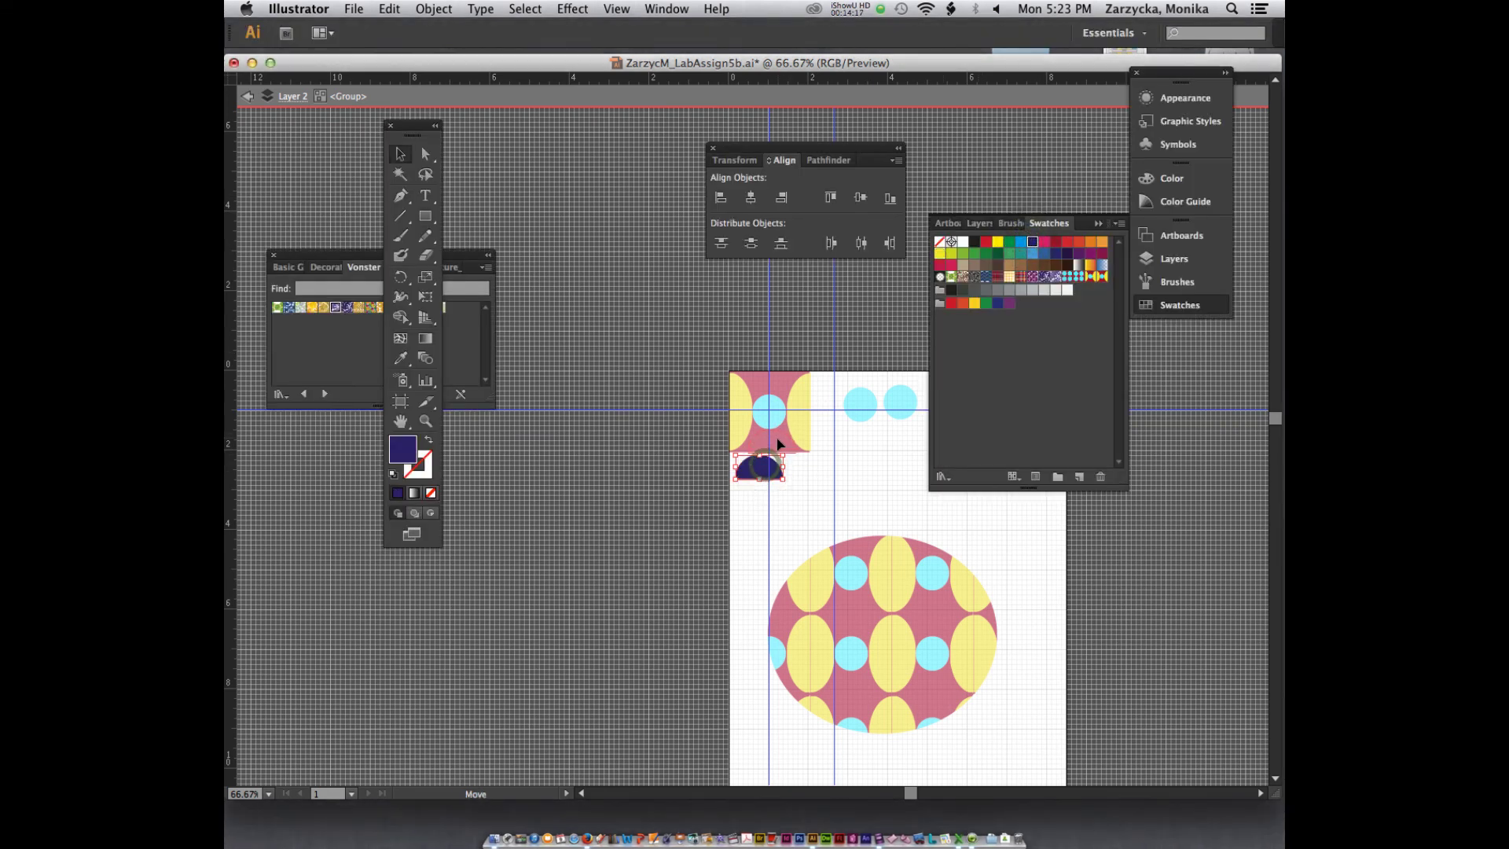
drag(765, 470, 778, 441)
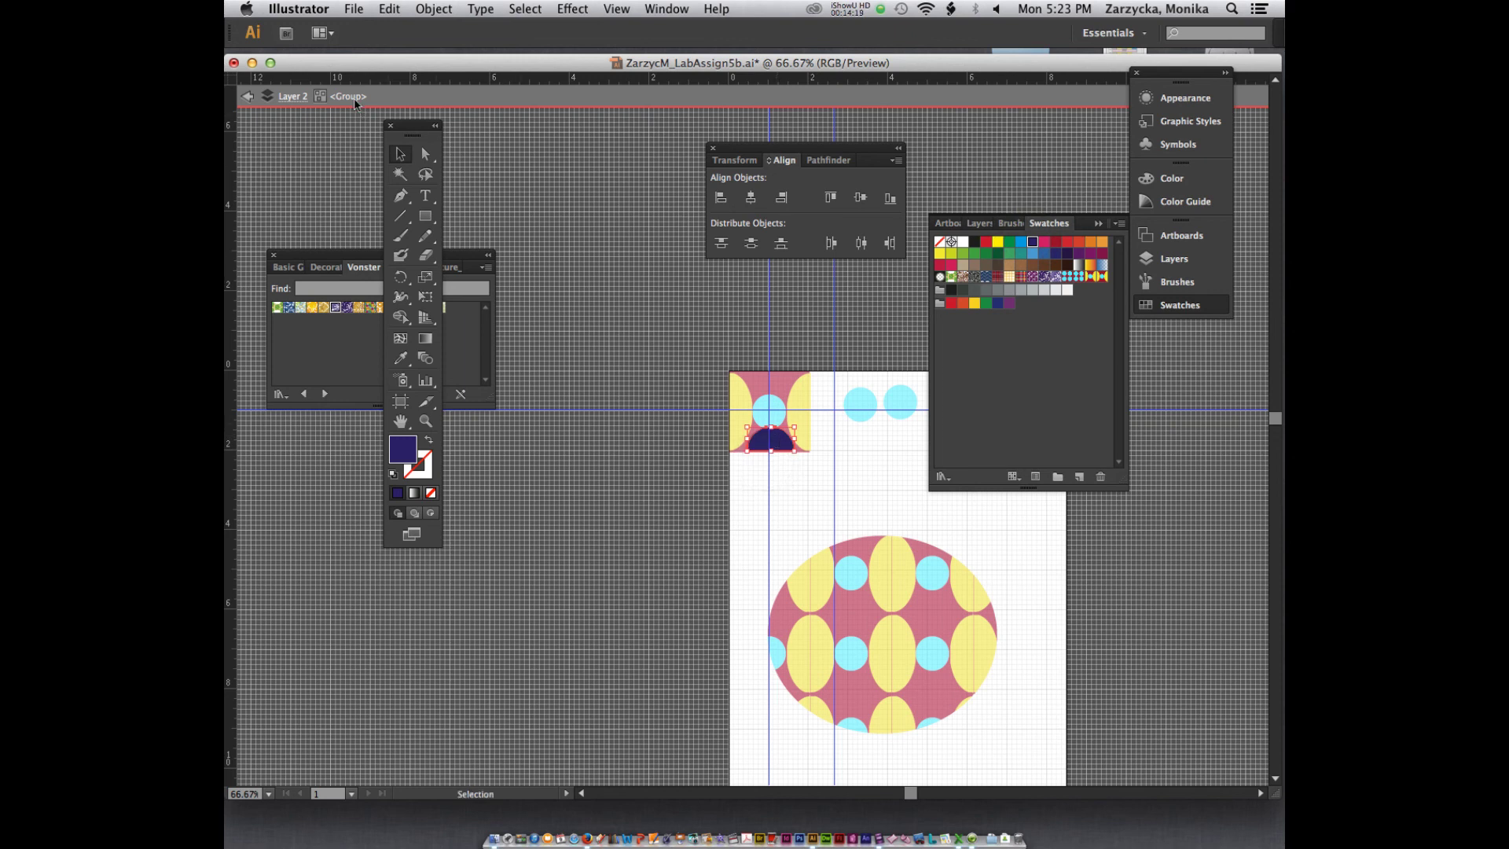
click(290, 97)
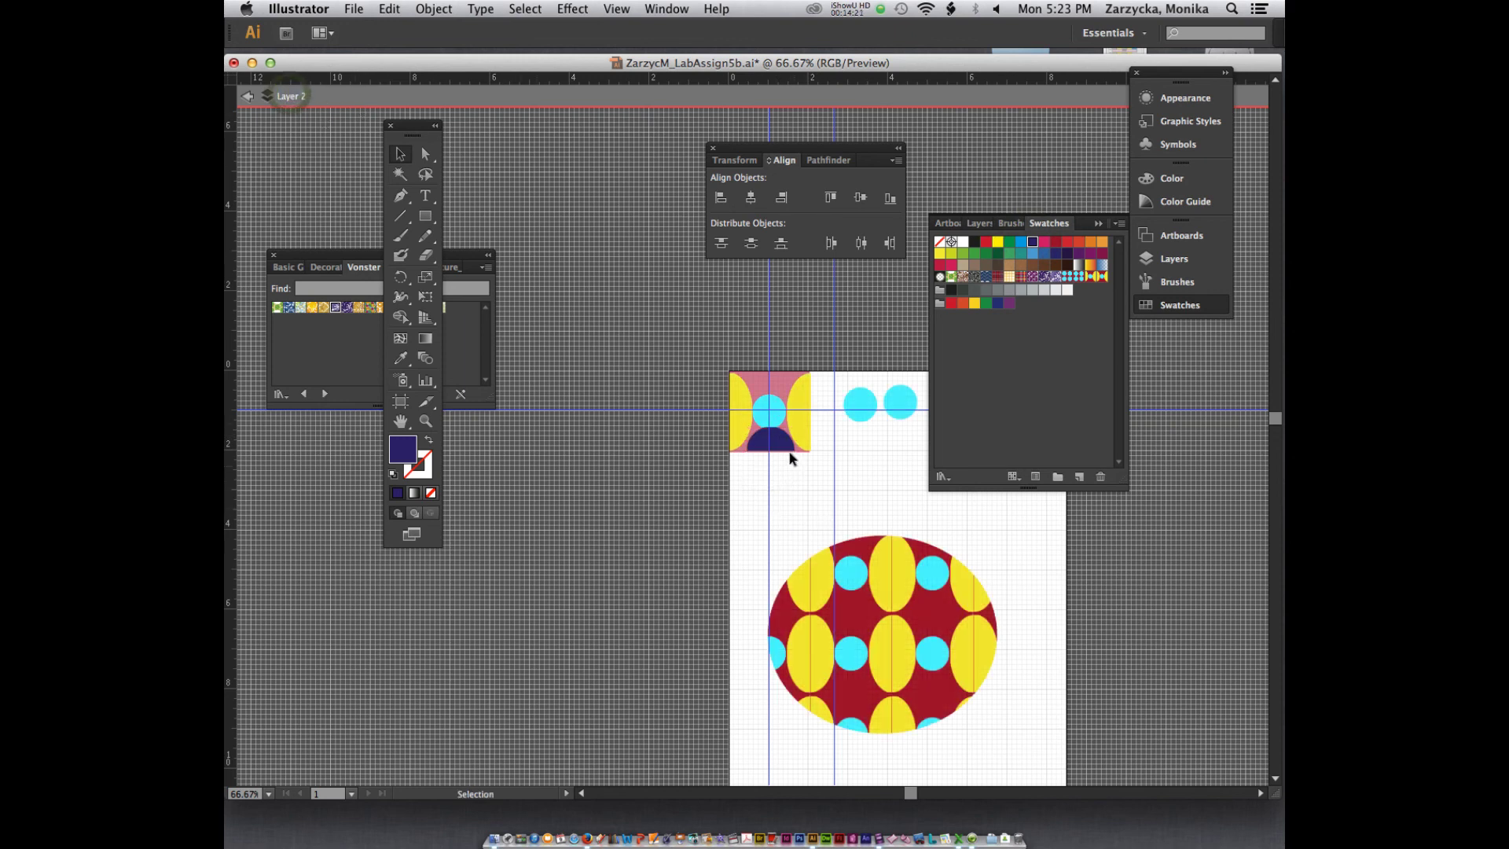
click(747, 472)
- Reselect the dome, undo the stray edits, and colour it navy again
click(743, 466)
double_click(770, 468)
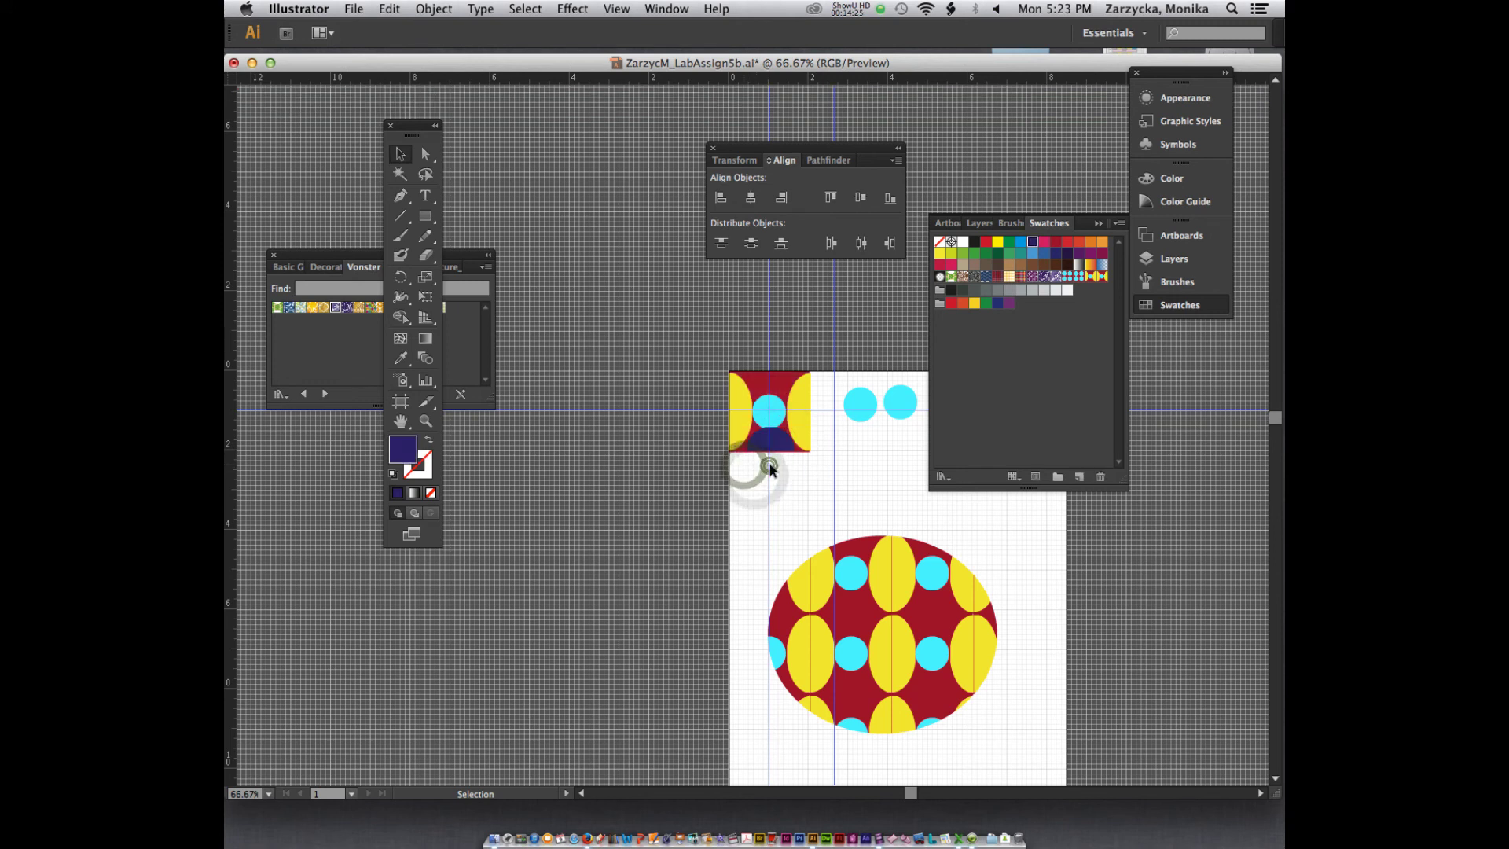
click(773, 462)
click(773, 466)
click(775, 466)
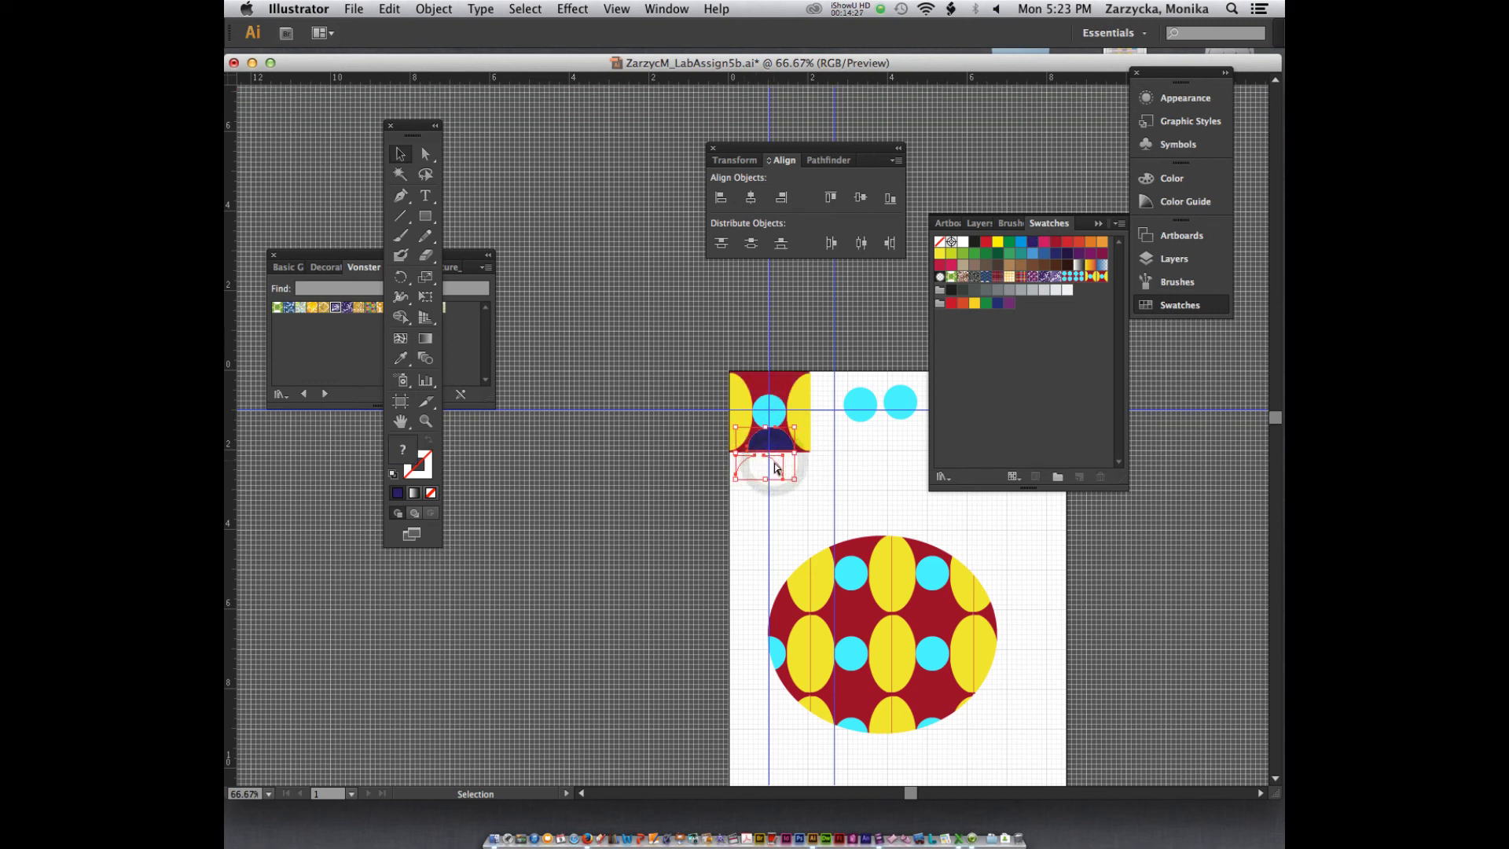
key(super+z)
key(super+z)
click(764, 494)
click(764, 472)
click(1032, 241)
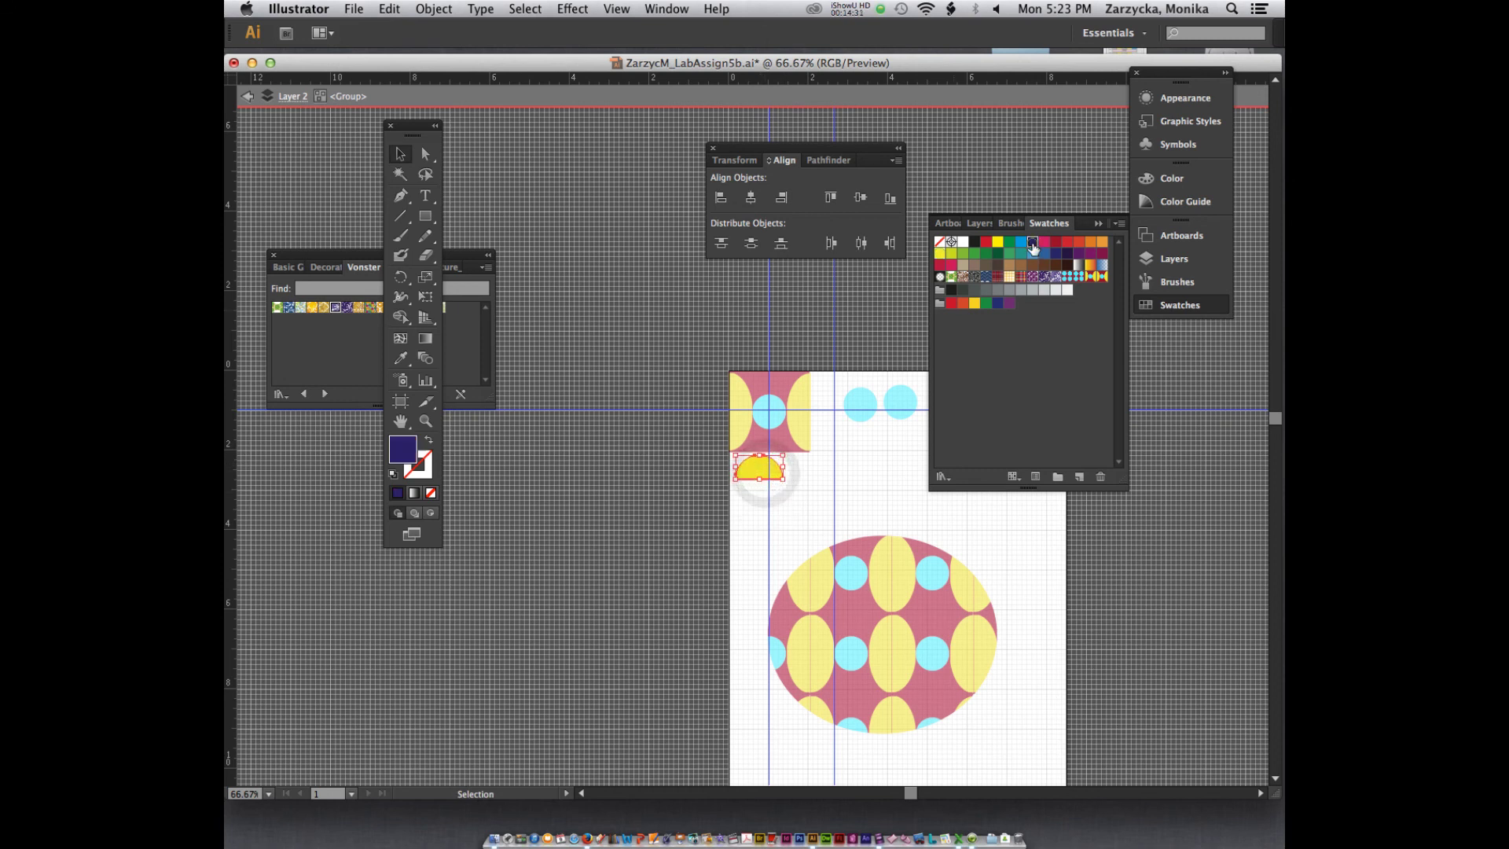
- Set the navy dome at the tile's bottom centre and paste a copy along the top edge
click(292, 96)
drag(756, 472, 764, 446)
click(799, 477)
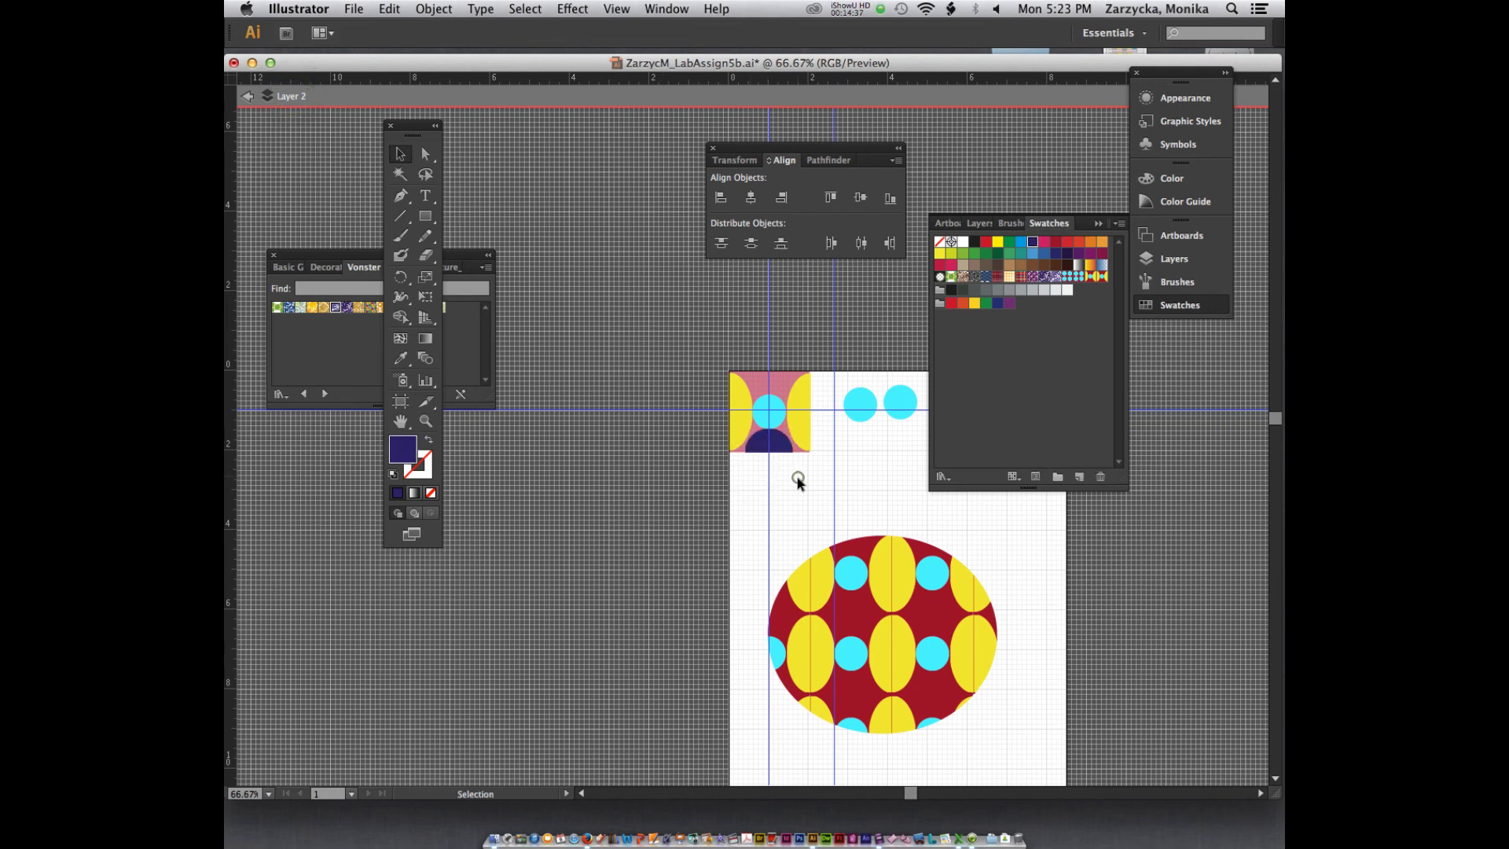
click(772, 443)
key(super+c)
key(super+v)
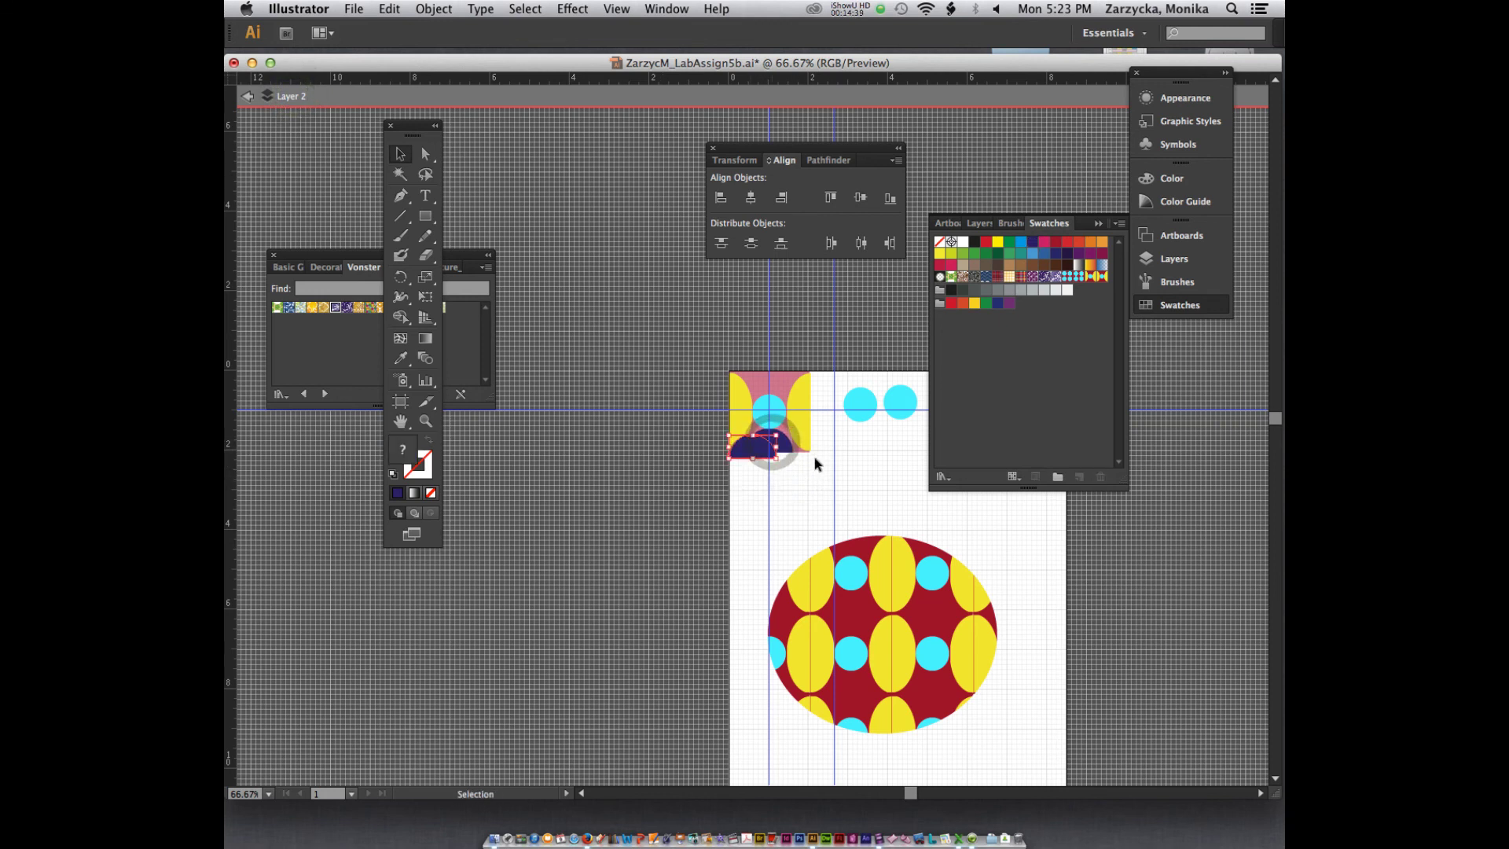
drag(762, 446, 782, 388)
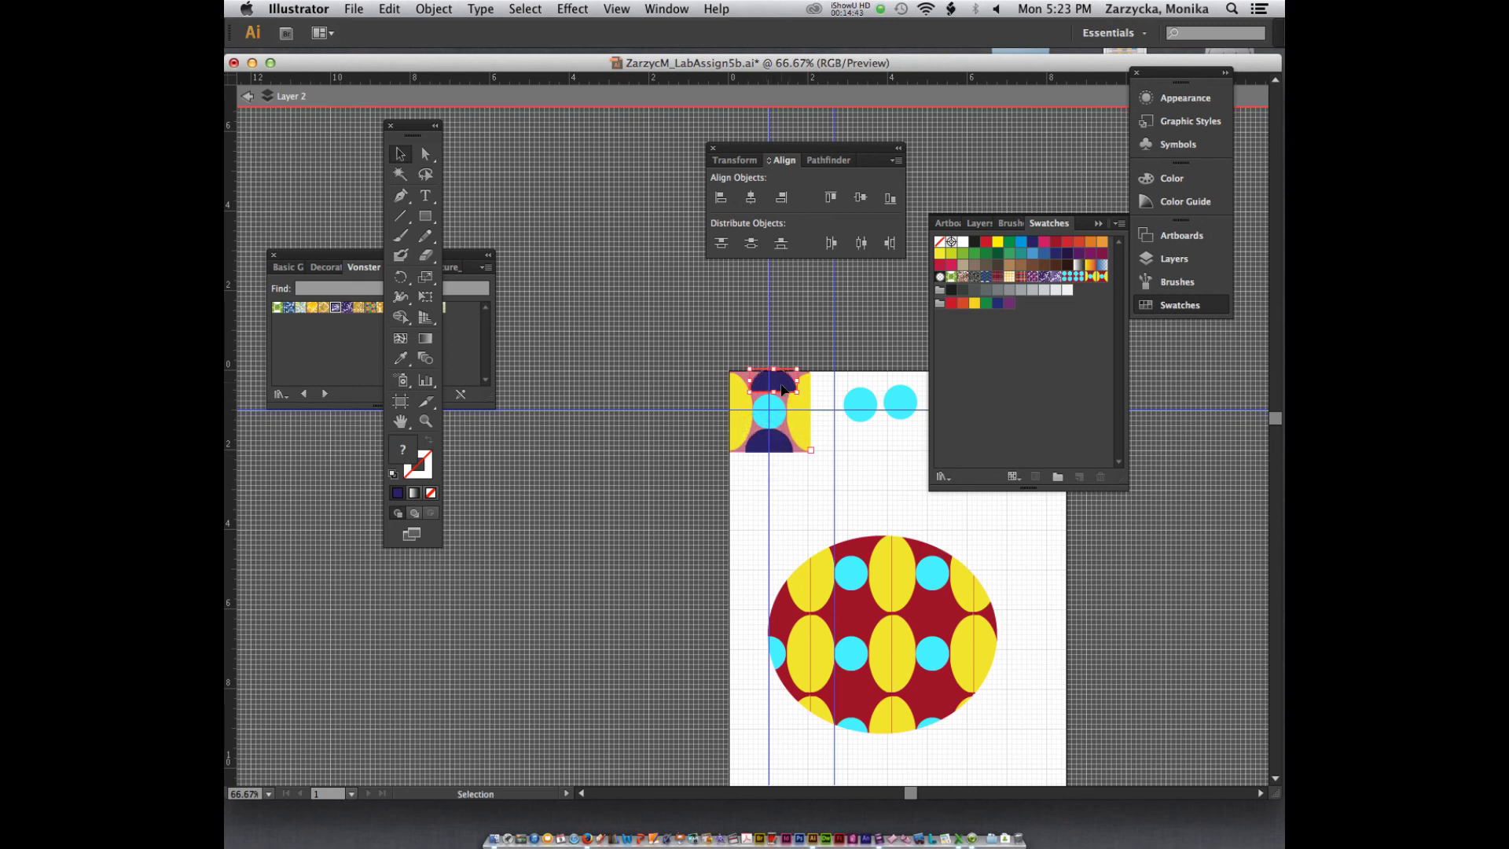
- Reflect the top navy half-circle horizontally and line it up at the tile's top
right_click(782, 389)
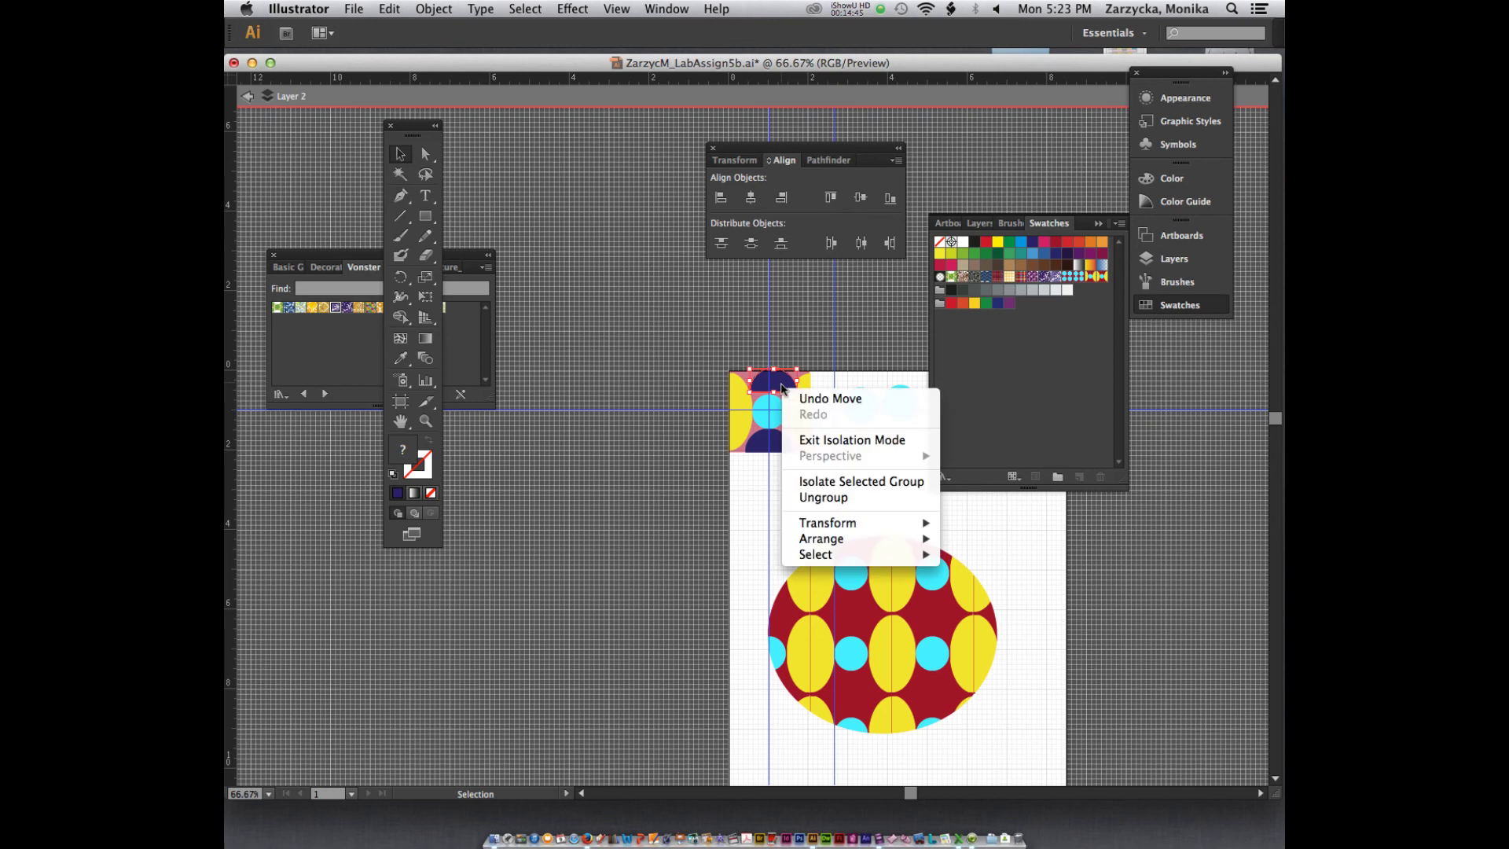
mouse_move(854, 538)
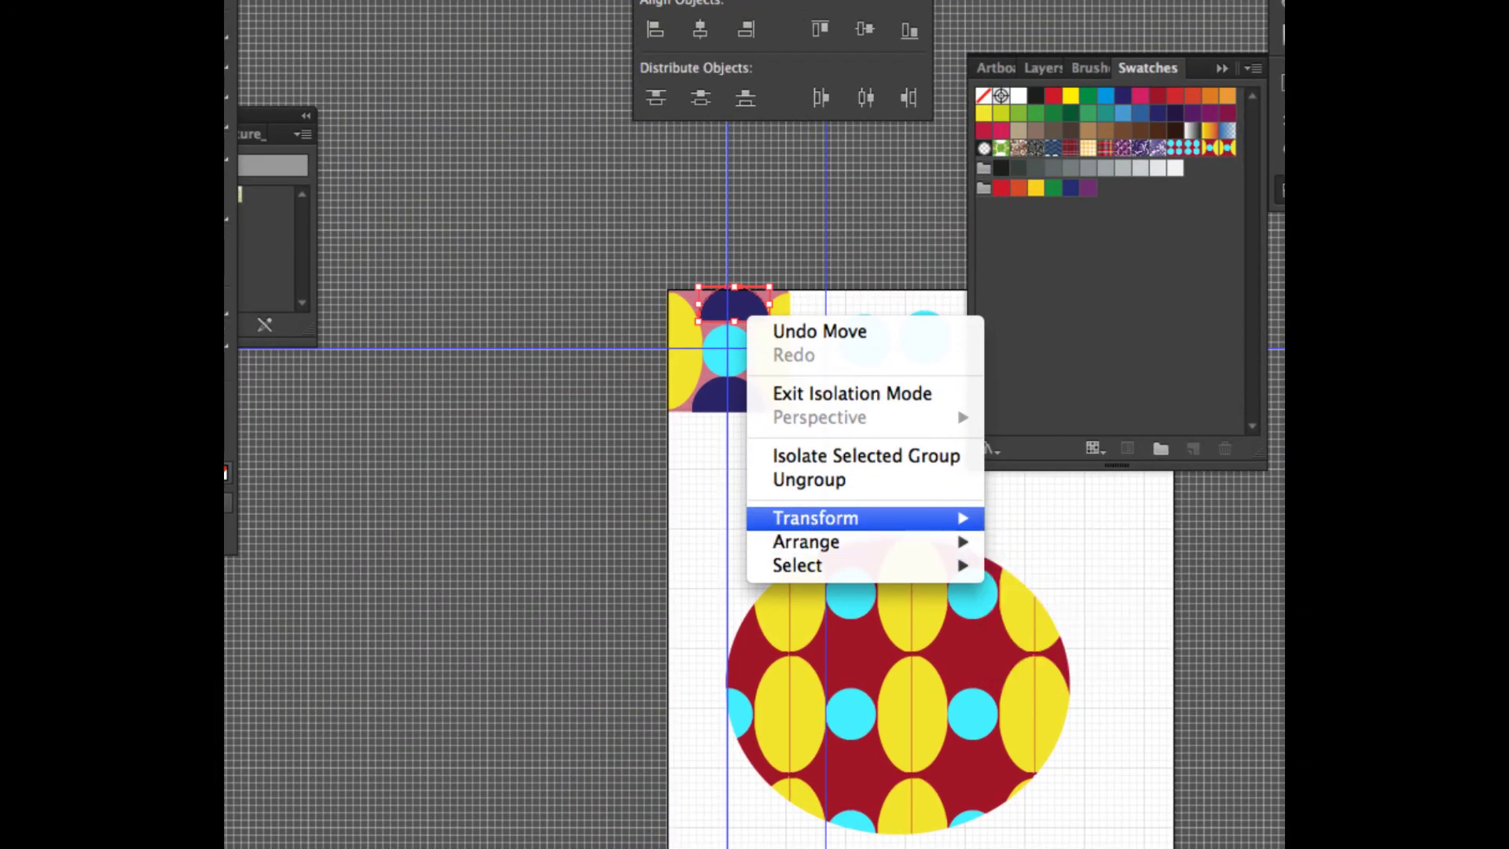
mouse_move(854, 523)
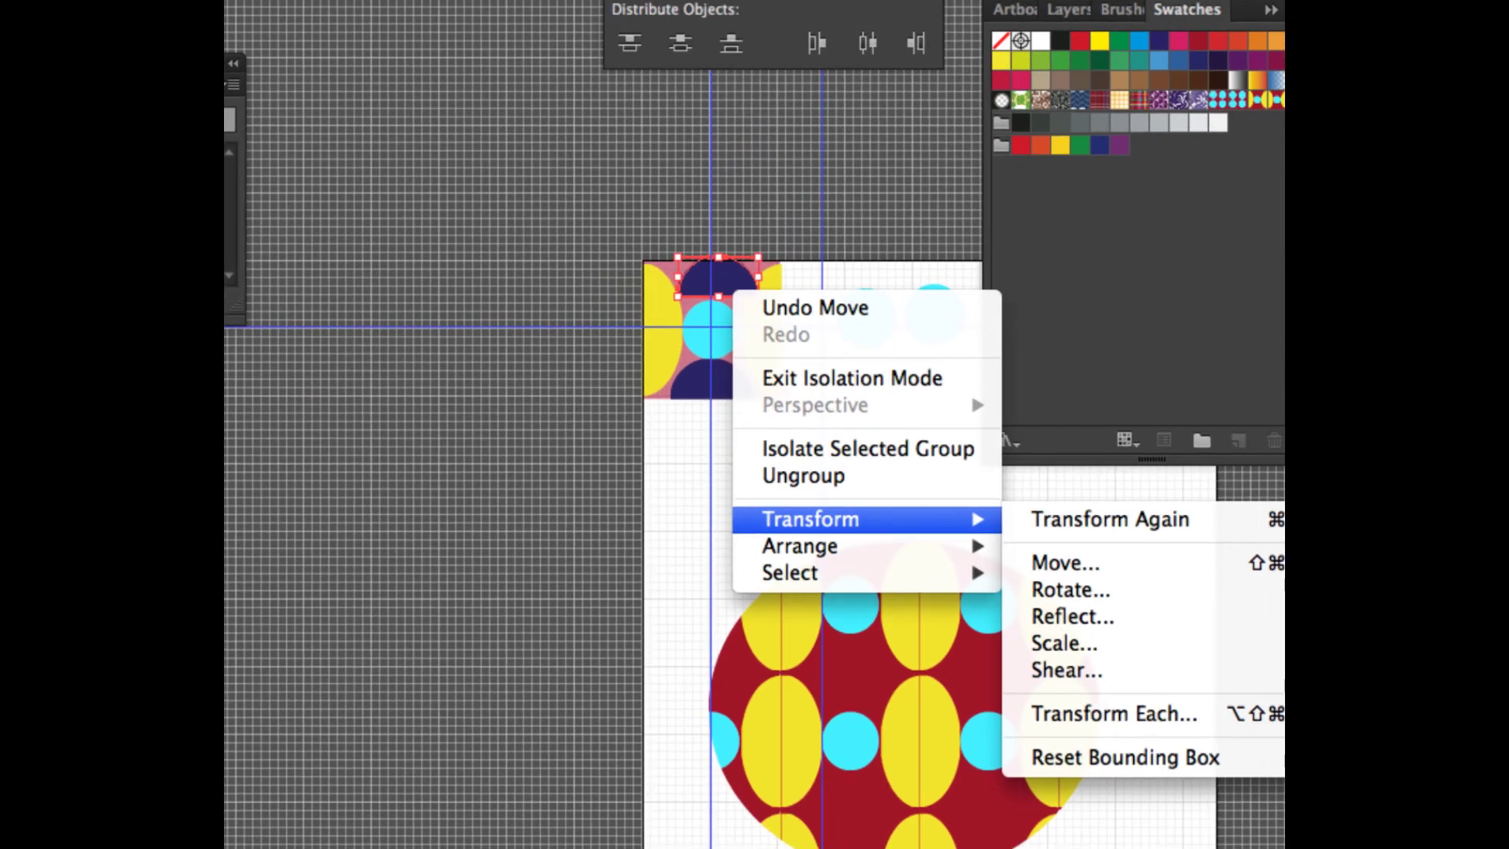
click(1072, 616)
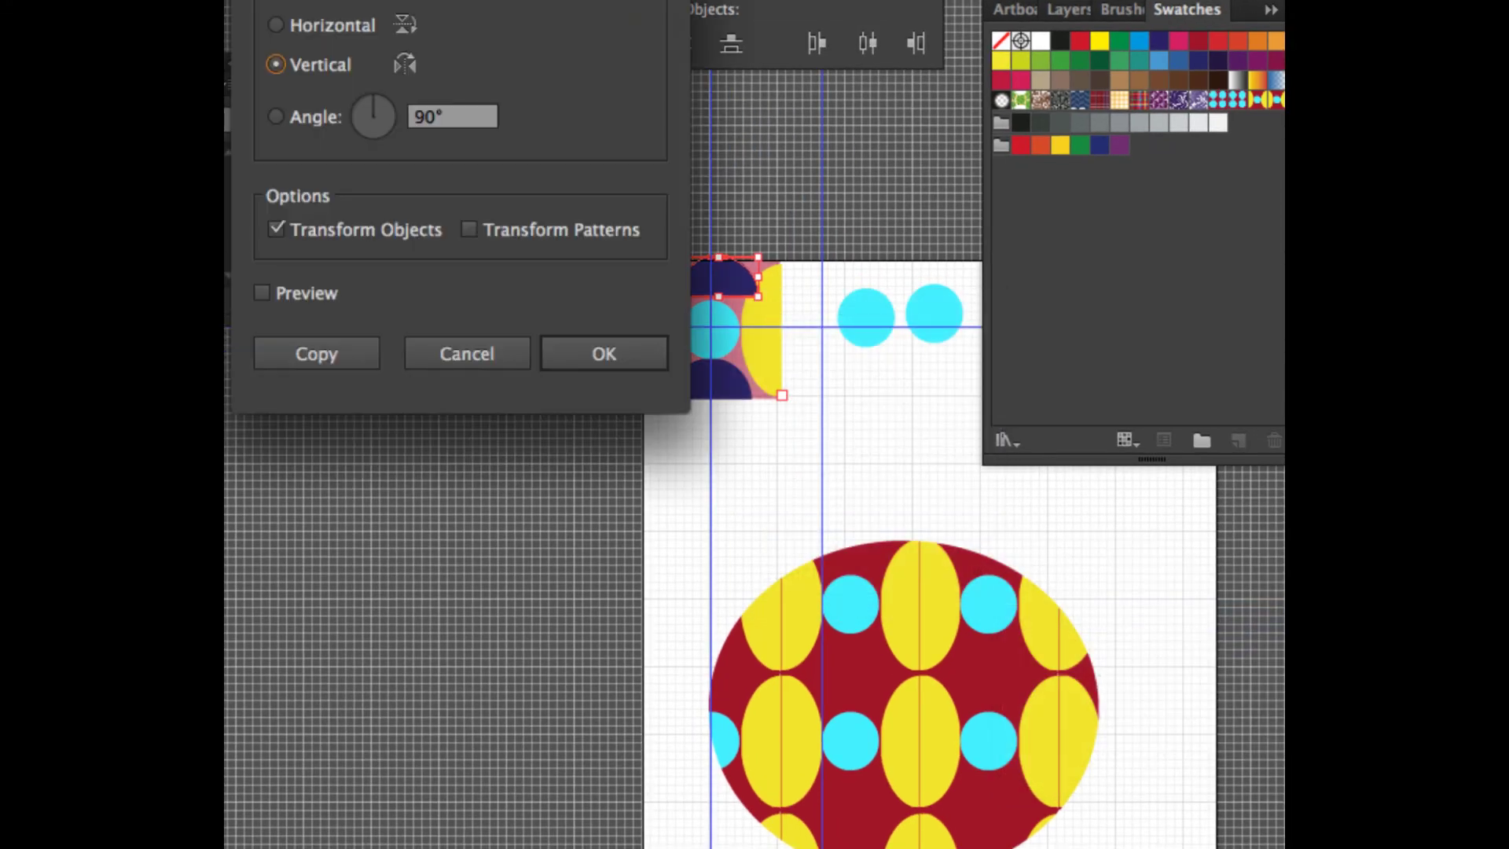
click(275, 25)
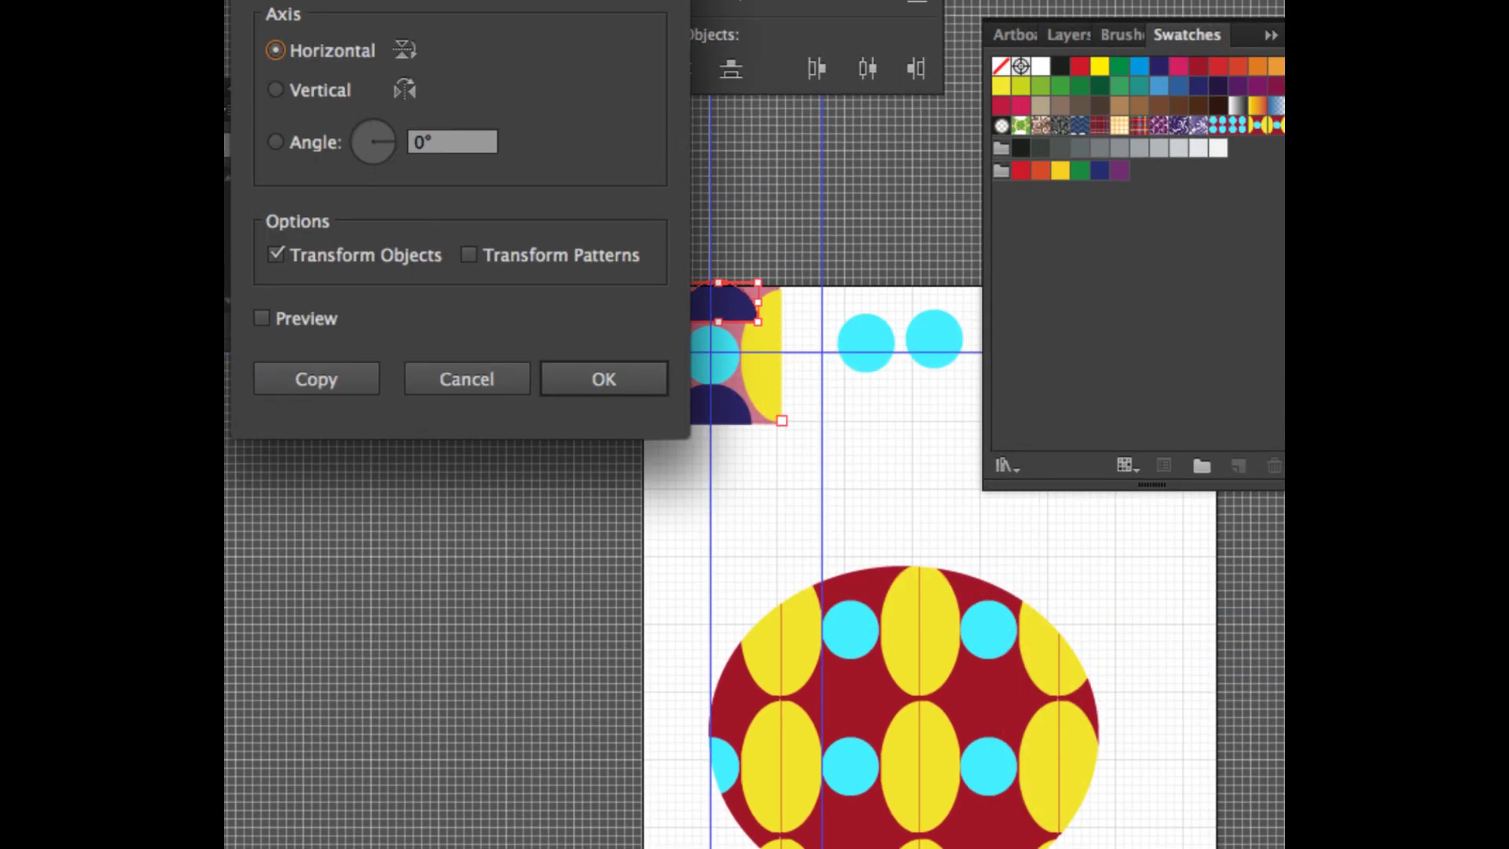
key(Return)
drag(717, 305, 709, 310)
- Select both navy half-circles and align them on their left edges
click(849, 460)
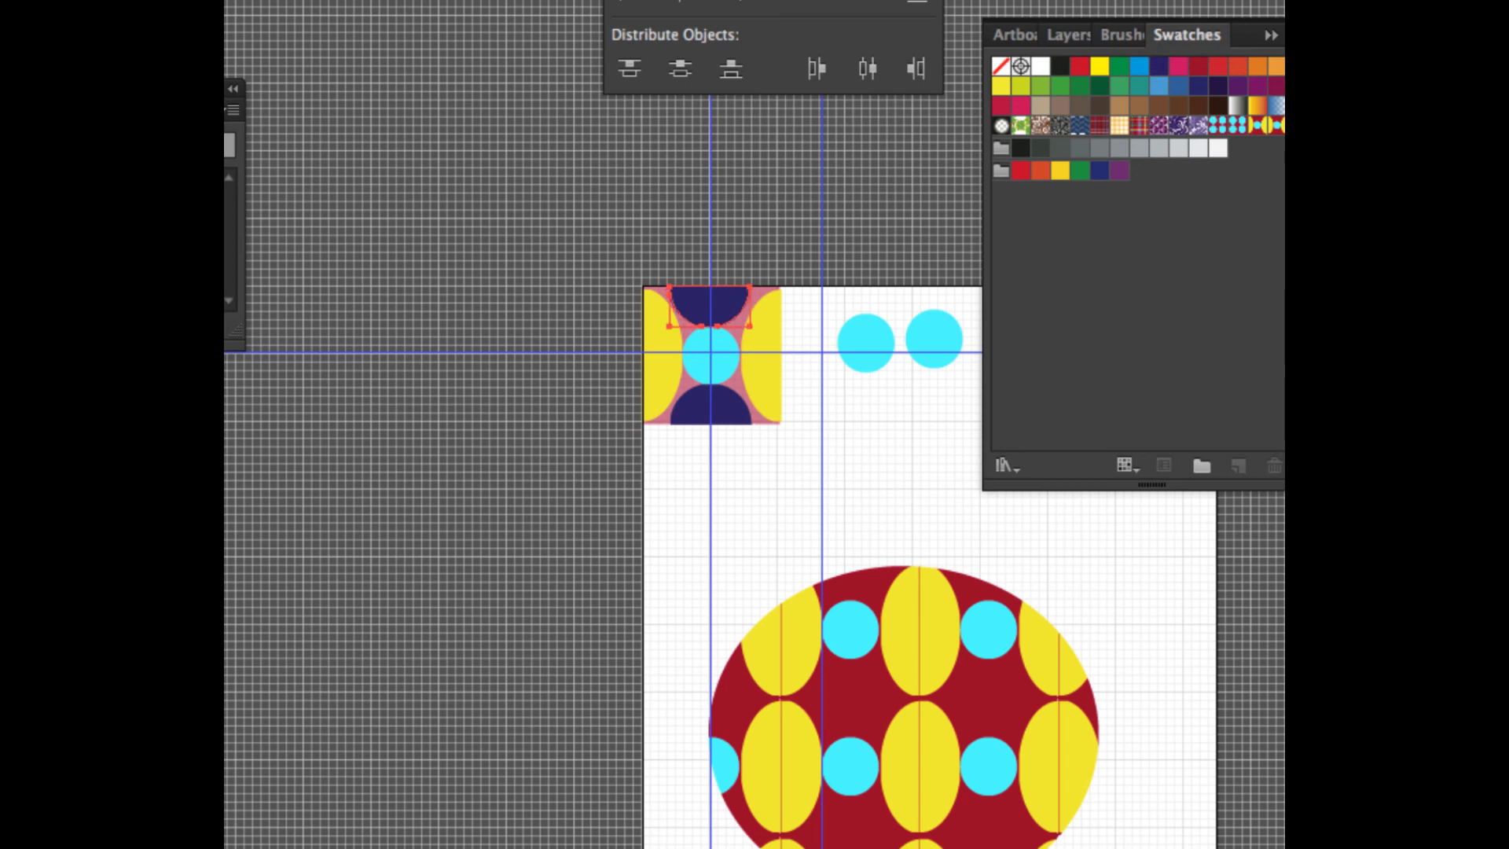
key(super+equal)
key(super+equal)
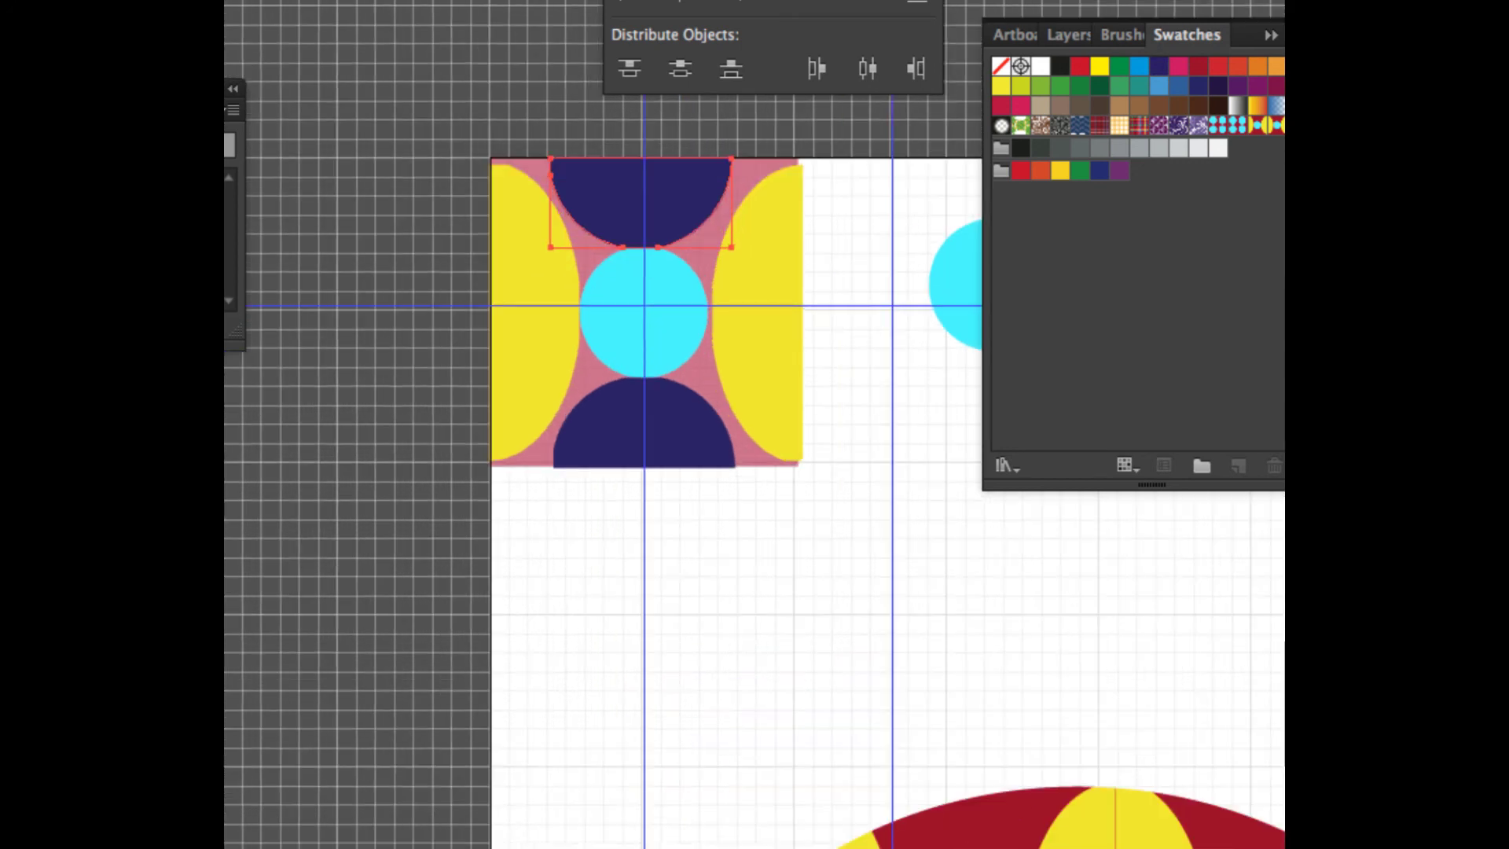
key(v)
shift+click(644, 425)
scroll(755, 425, up, 3)
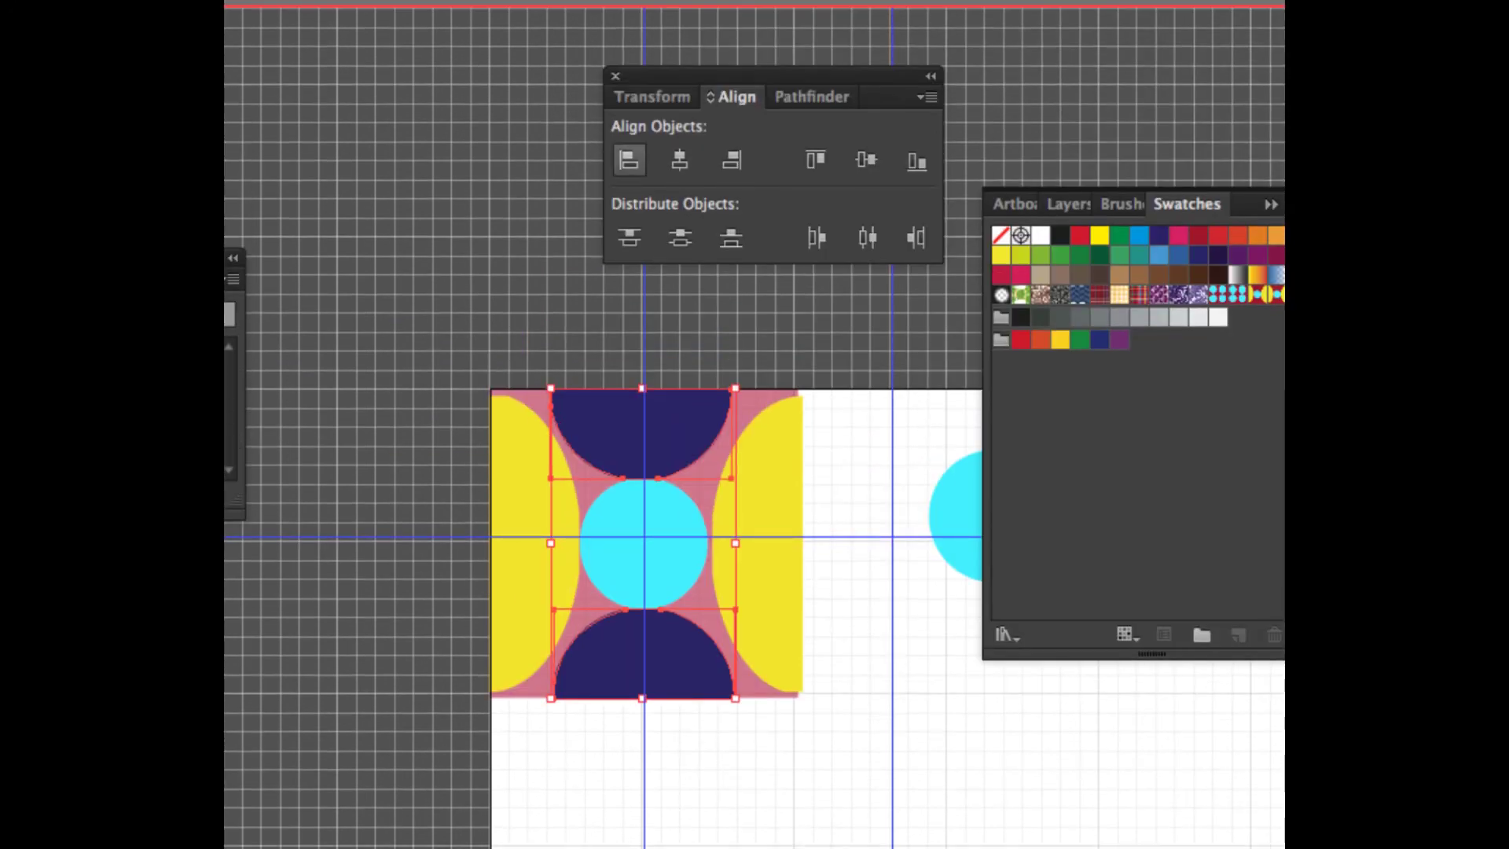
click(628, 159)
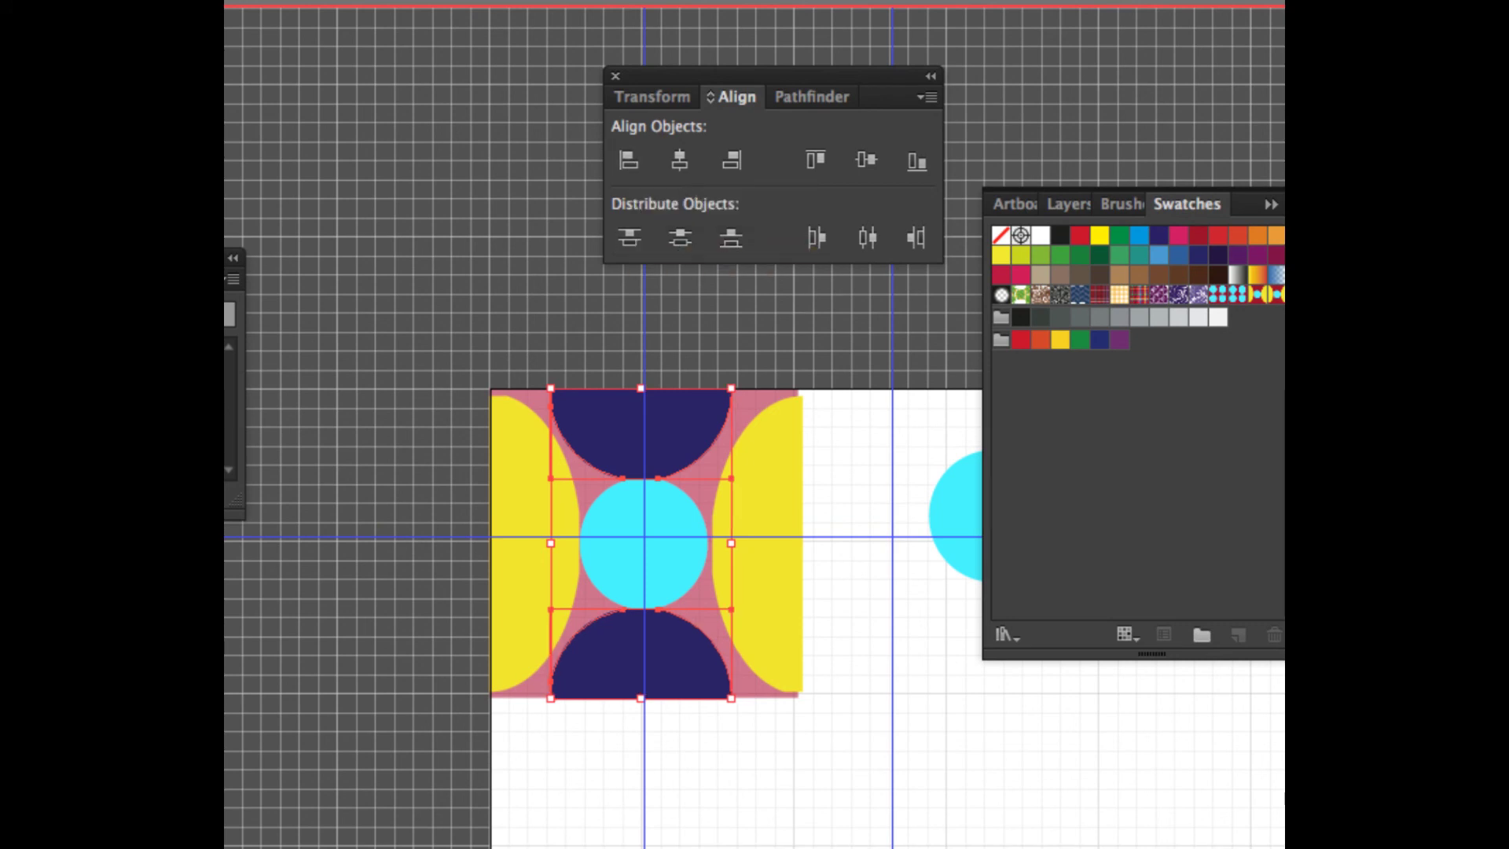
- Nudge the navy halves right, then drag the whole tile into Swatches as a new pattern
key(Right)
key(Right)
key(Right)
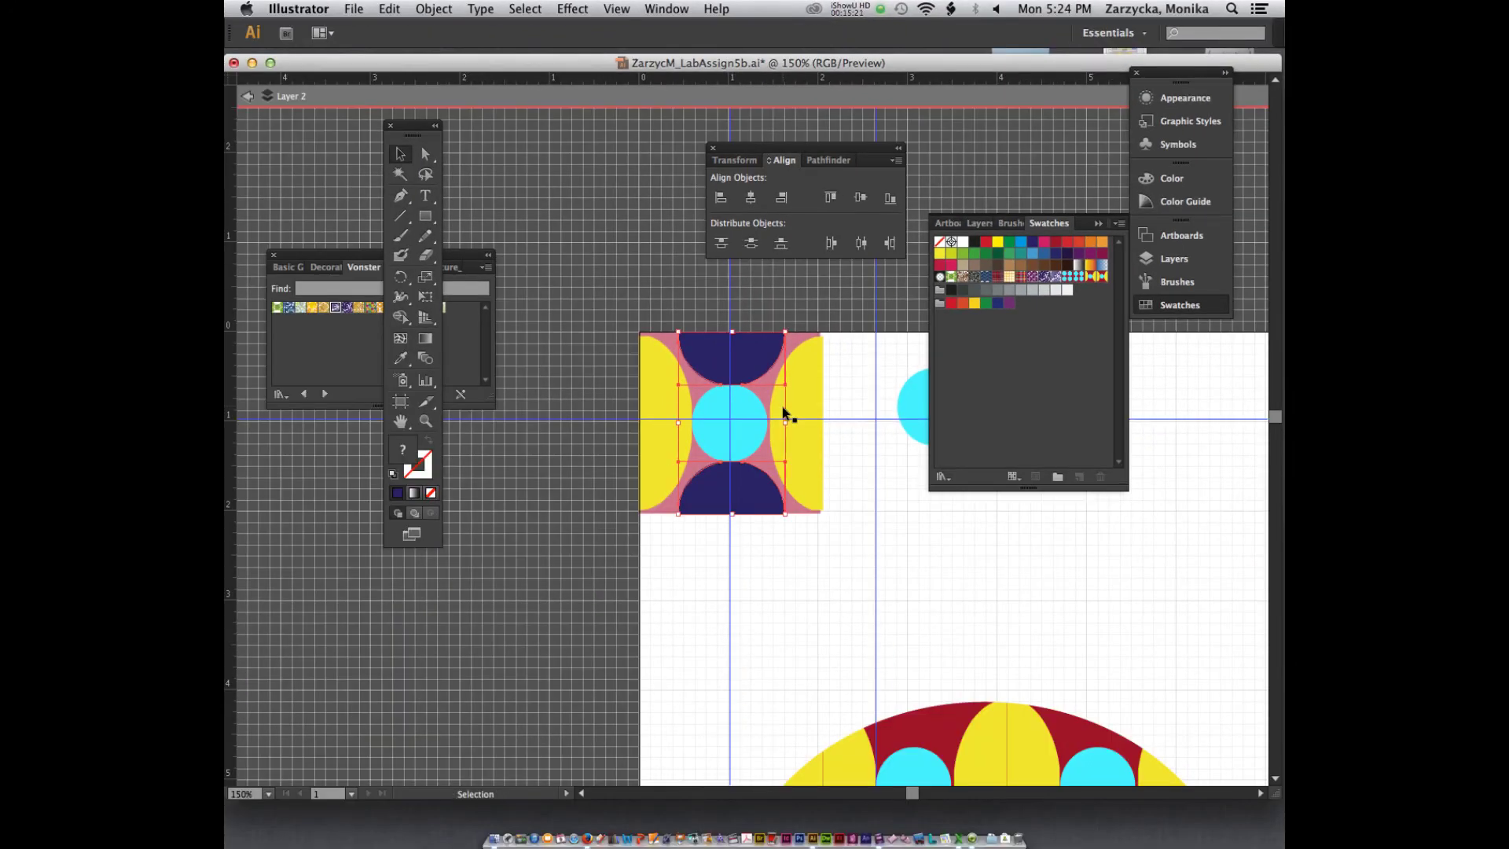
click(793, 582)
drag(876, 512, 628, 322)
drag(723, 379, 1091, 308)
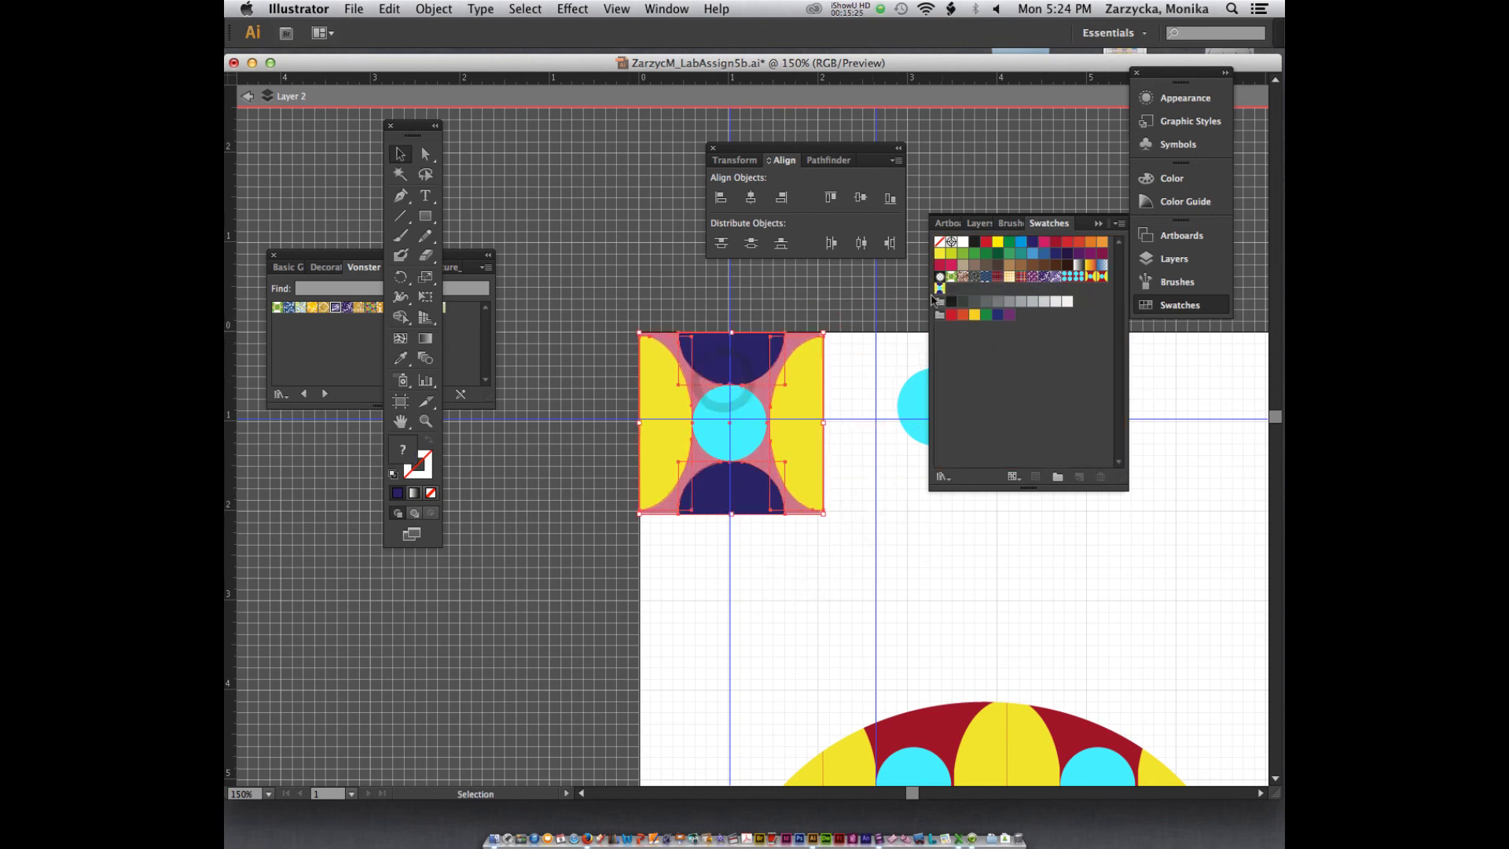
- Select the oval and zoom out to see the whole page
key(alt+super)
click(1047, 719)
key(super+minus)
key(super+minus)
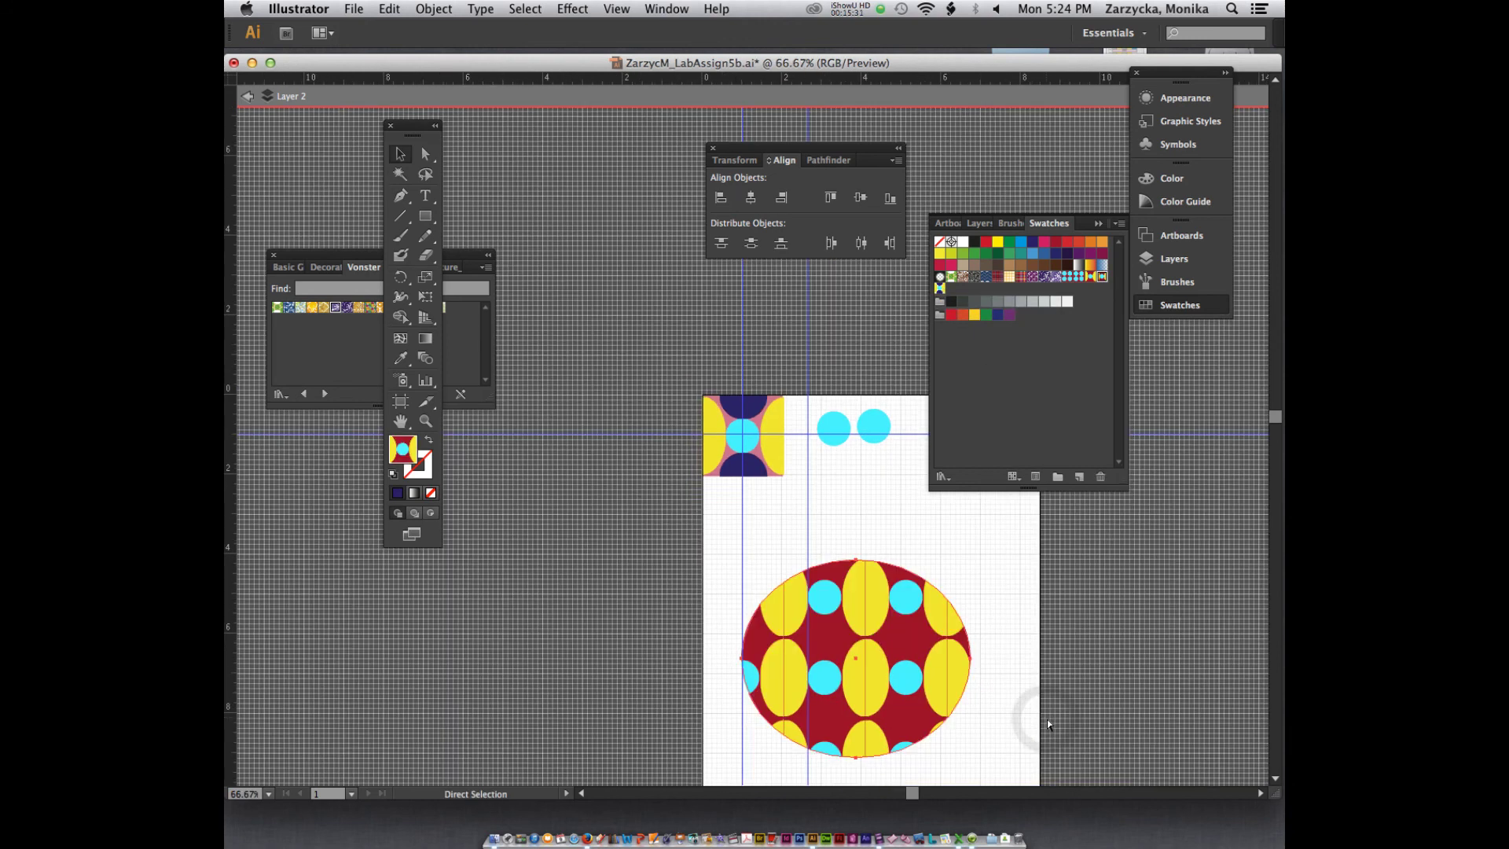
- Apply New Pattern Swatch 31 as the oval's fill
click(941, 288)
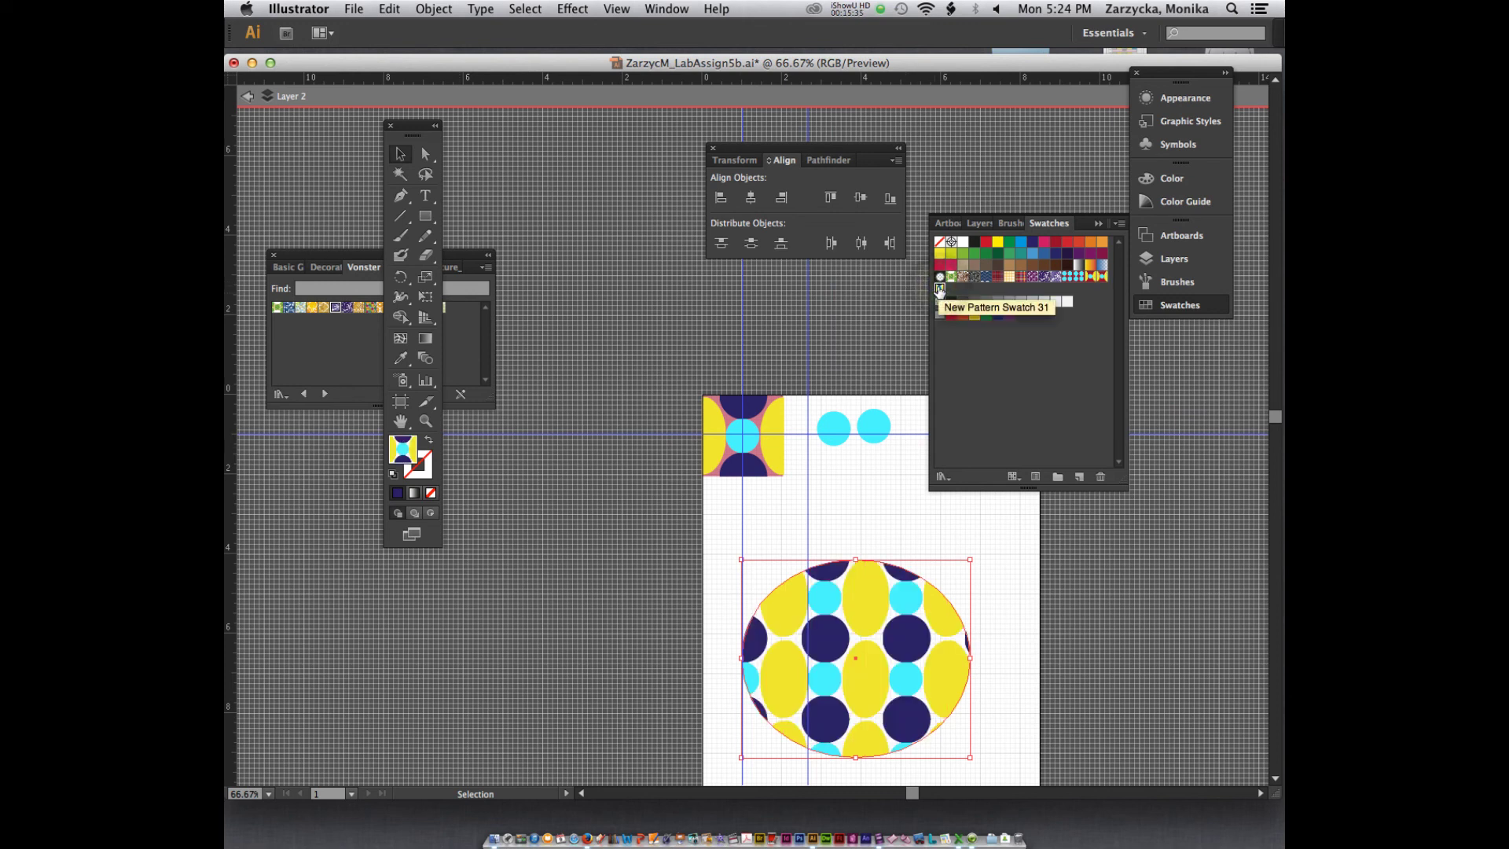